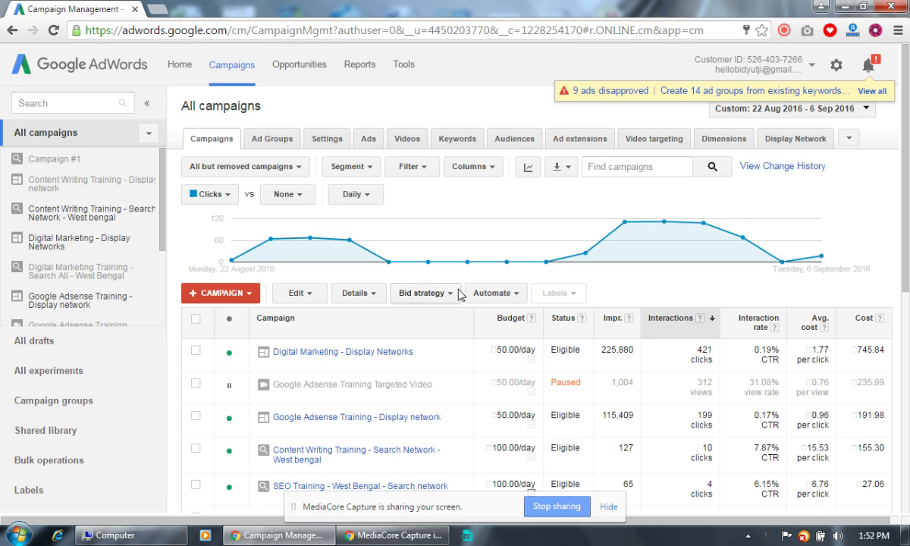
Review the campaigns table, then add the Campaign Type attribute column through Modify columns.
scroll(455, 294, "down", 5)
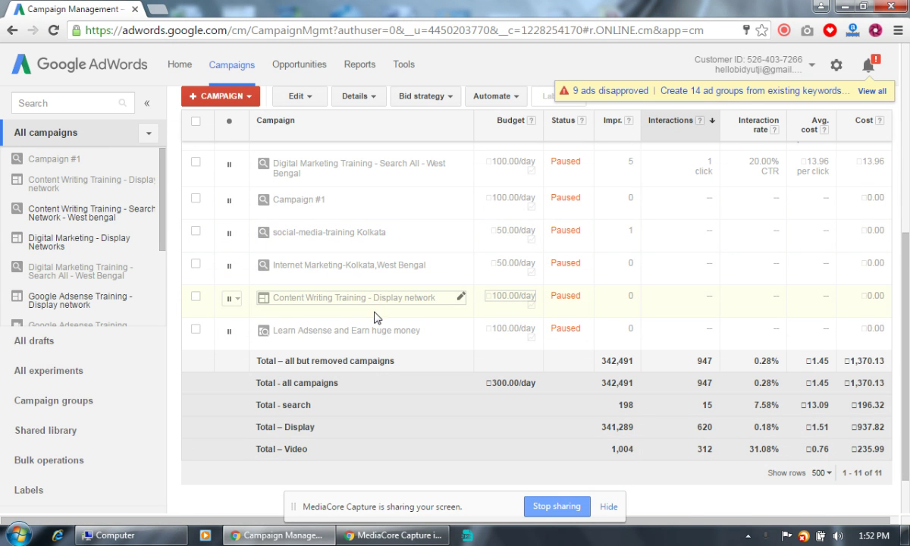
scroll(374, 317, "up", 5)
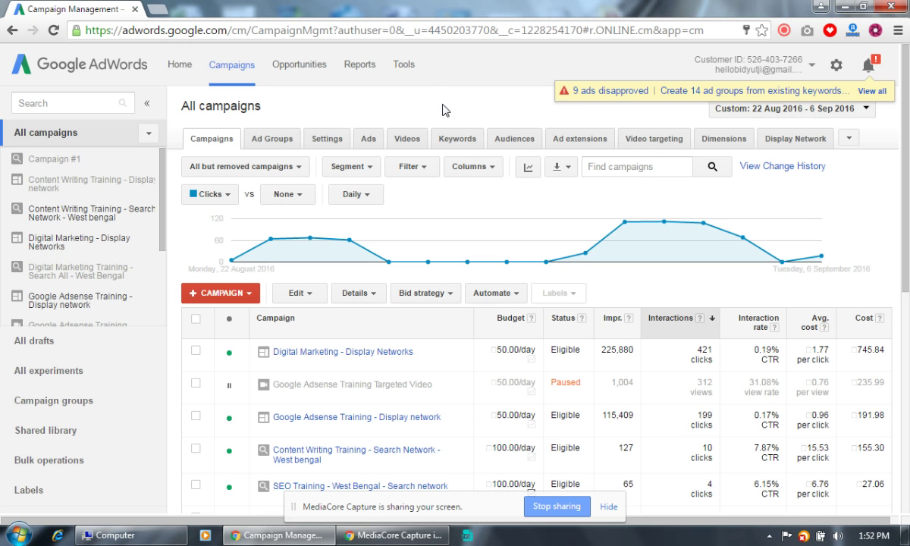
scroll(445, 110, "down", 3)
scroll(425, 107, "up", 3)
scroll(275, 378, "down", 3)
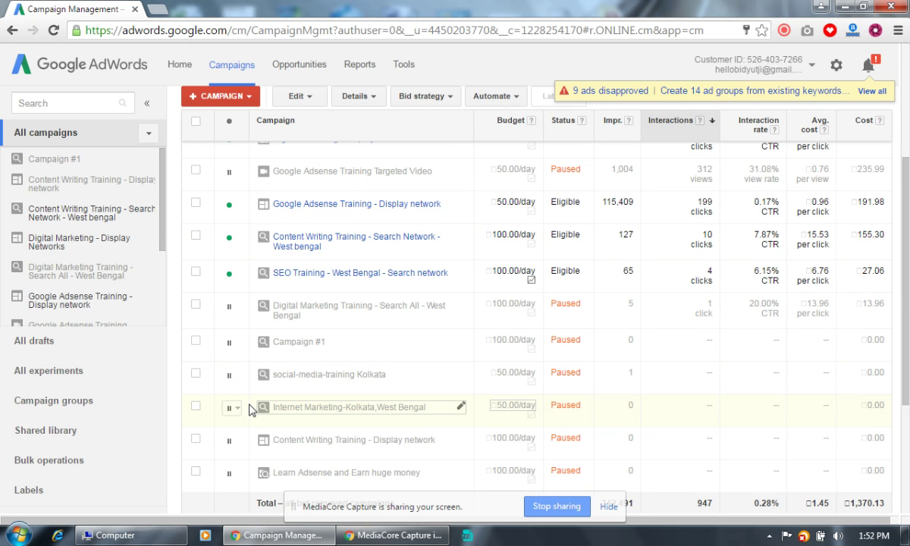
scroll(250, 410, "down", 1)
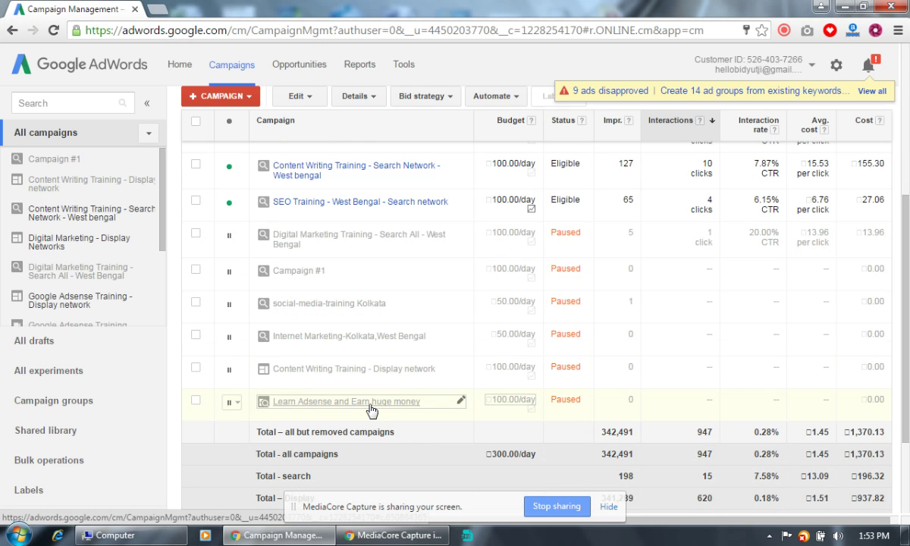
scroll(371, 411, "up", 4)
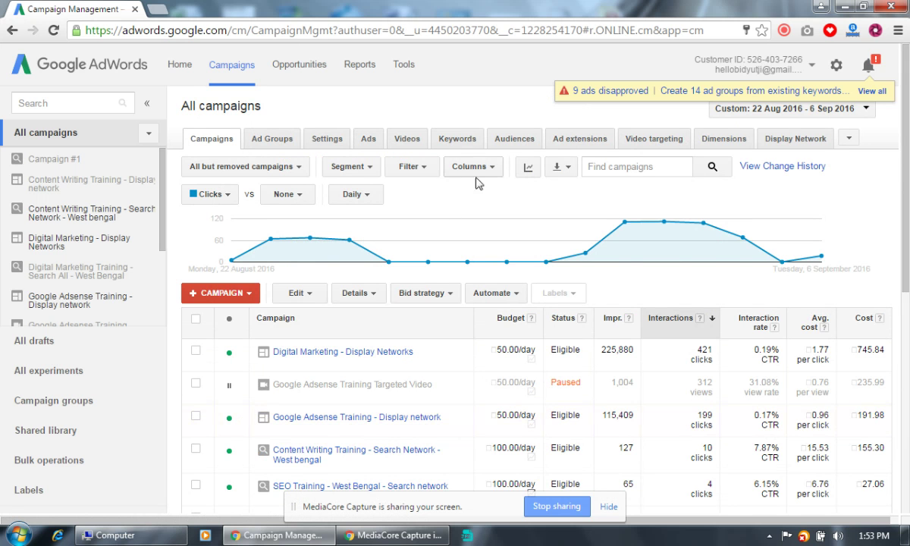
left_click(497, 168)
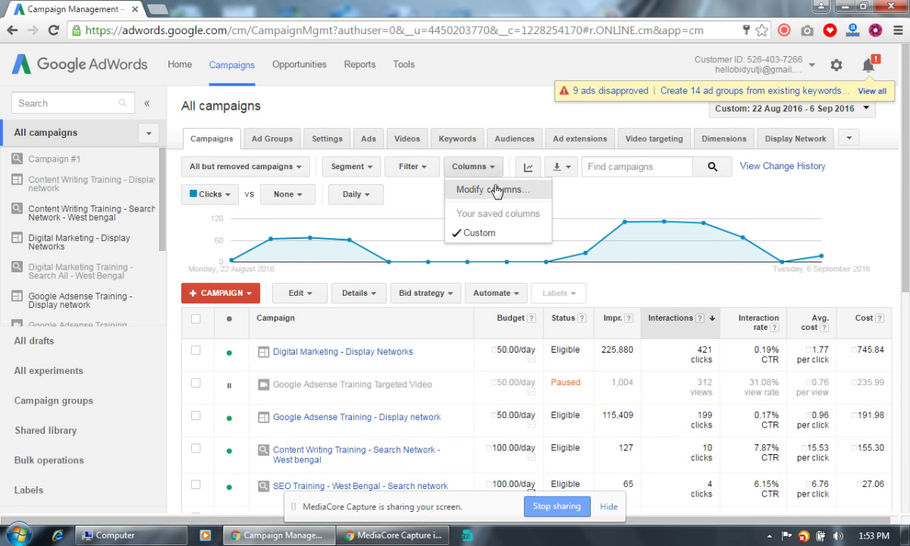
left_click(487, 187)
scroll(402, 242, "down", 3)
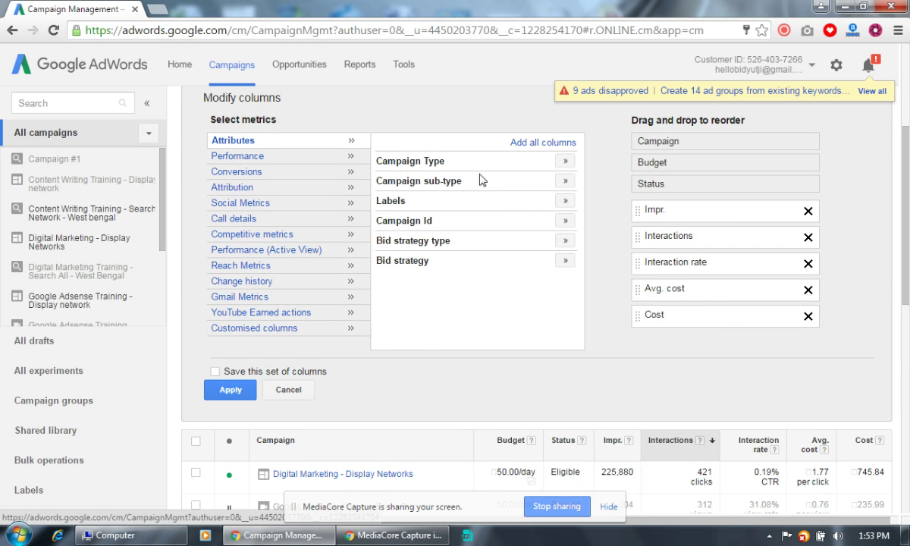
left_click(566, 160)
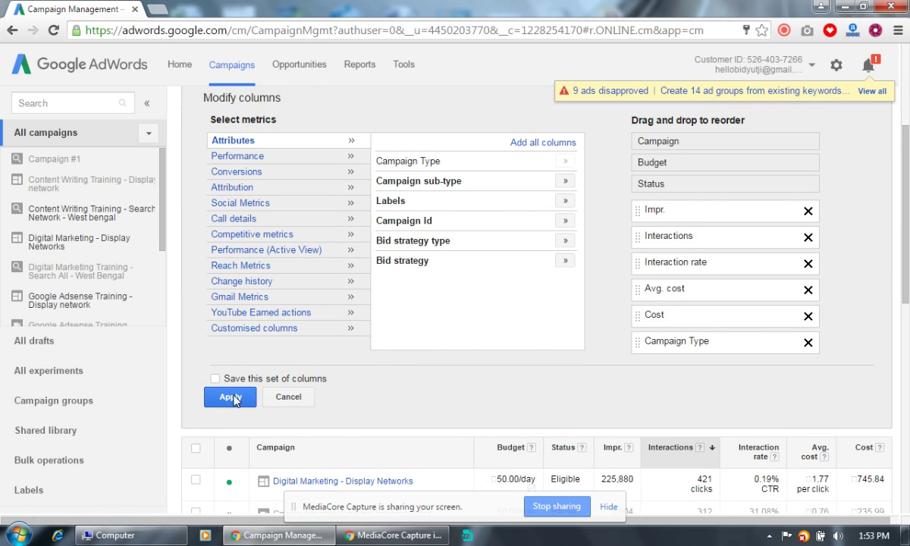
left_click(239, 397)
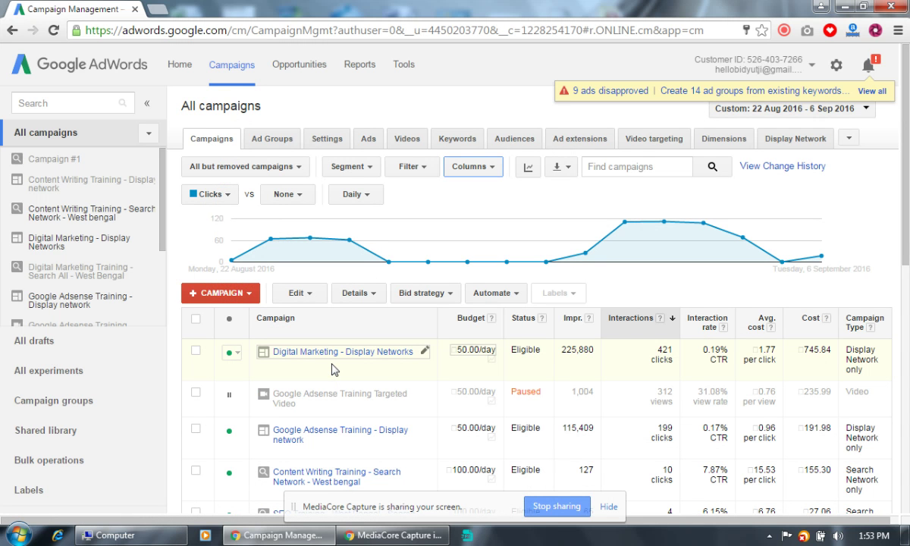
scroll(332, 369, "down", 5)
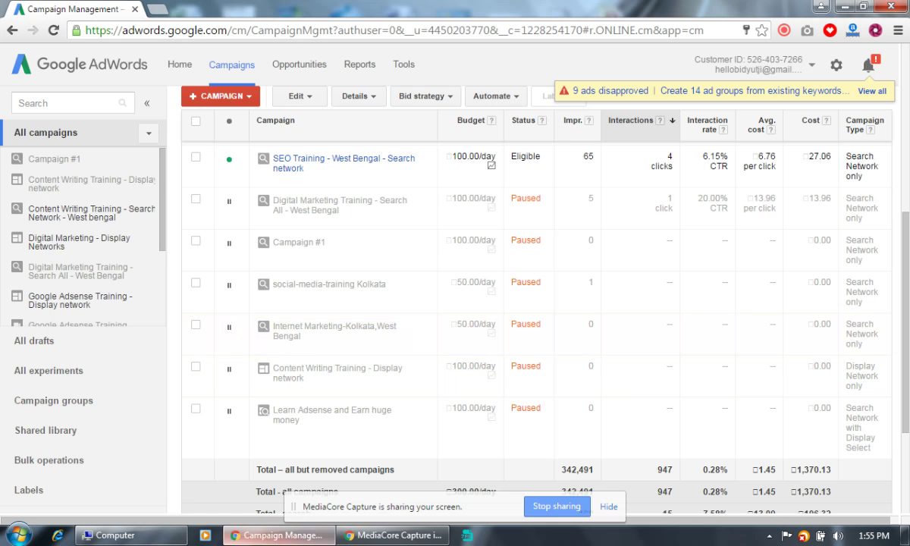
Open Daily Training Schedule in Excel 2007 and select the Monday 2.00 PM batch in F2 on Student's Daily Schedule.
left_click(19, 532)
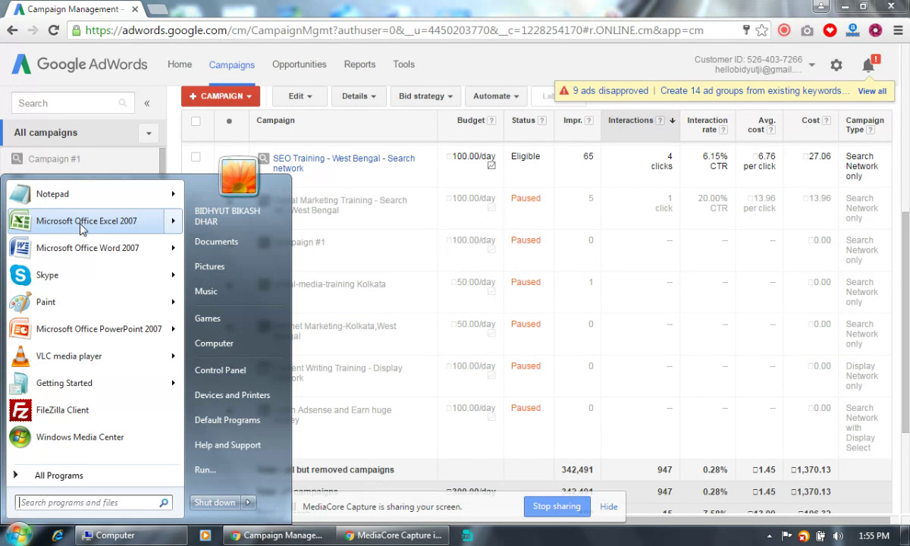
mouse_move(87, 232)
left_click(235, 207)
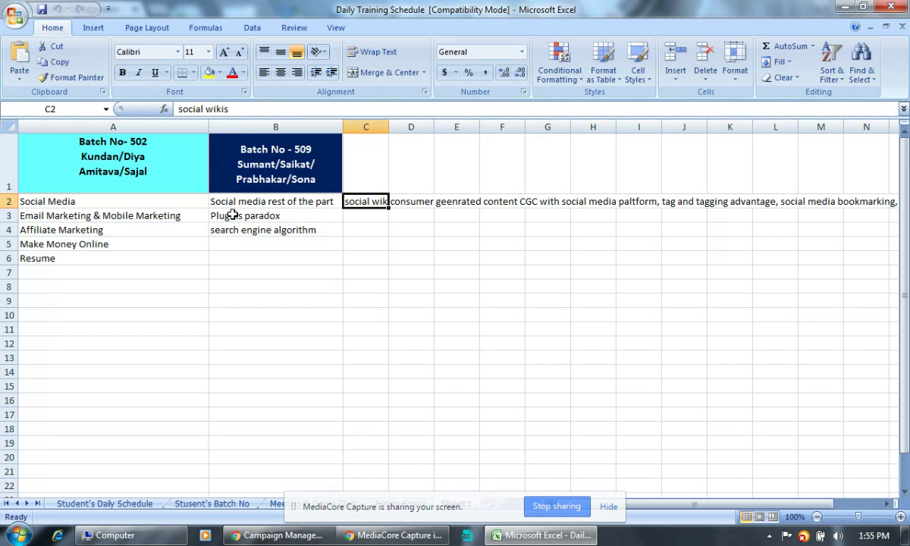
left_click(98, 504)
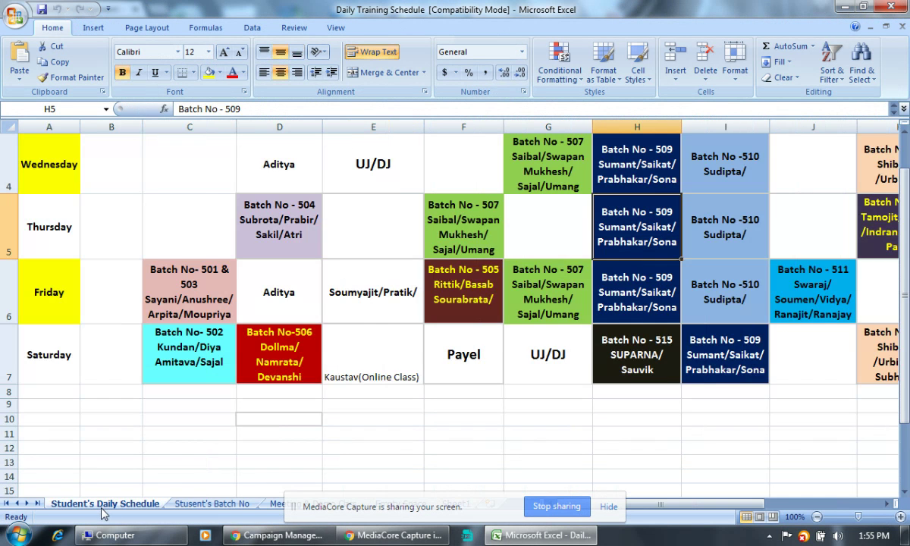
scroll(653, 281, "up", 1)
left_click(421, 178)
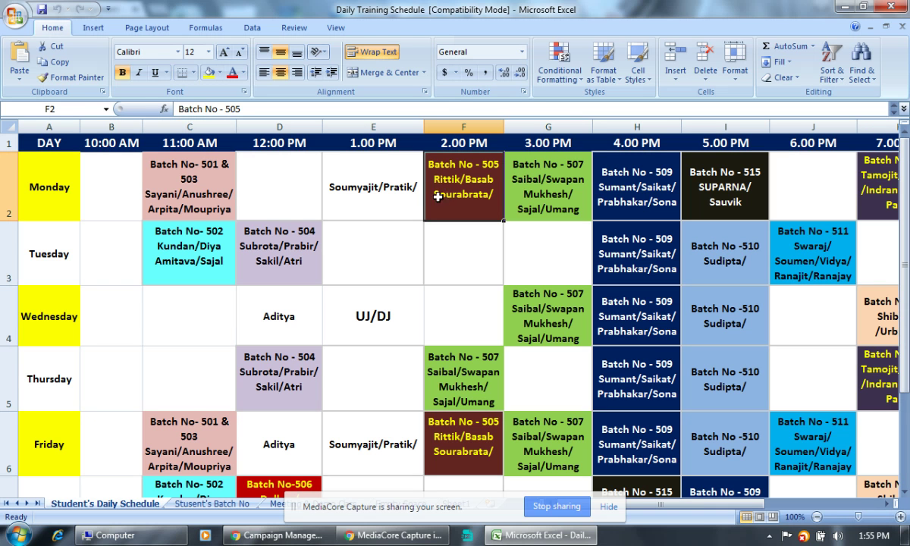
left_click(352, 186)
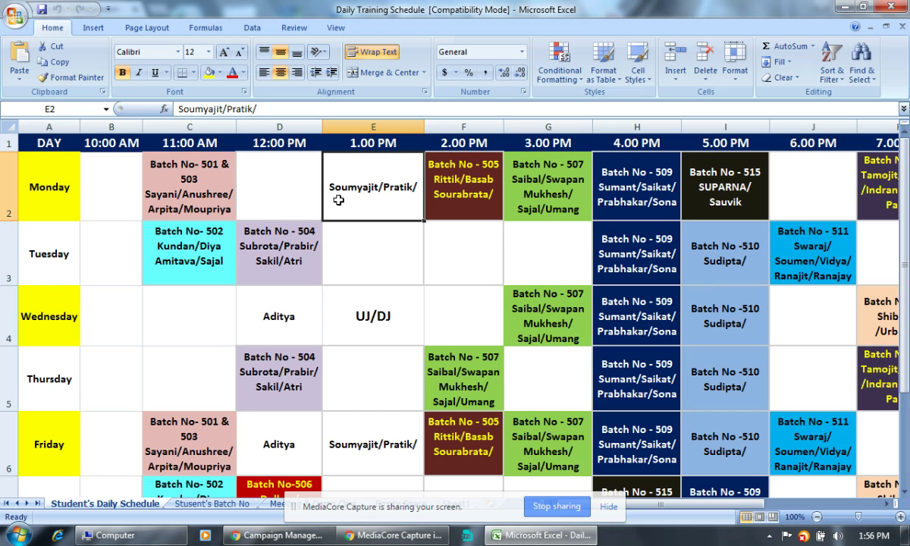
scroll(378, 293, "down", 2)
scroll(379, 293, "up", 2)
left_click(449, 191)
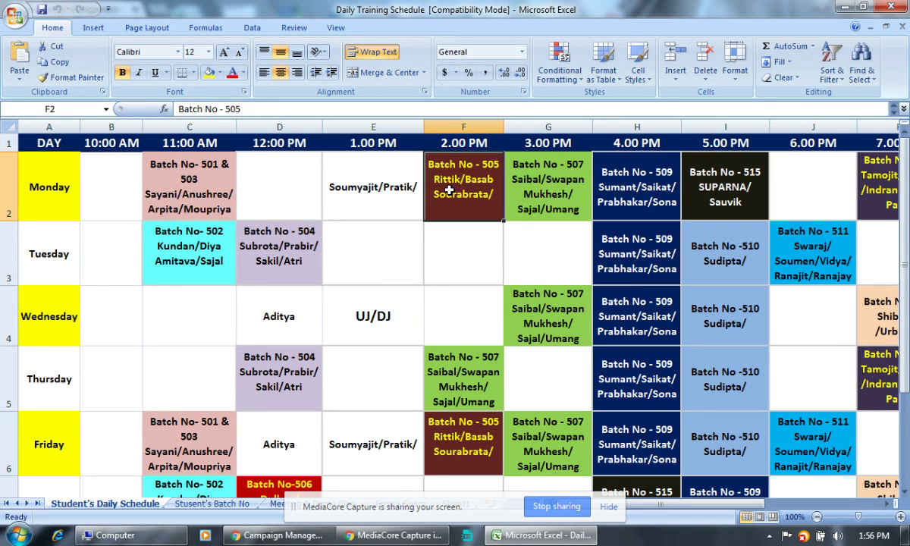
left_click(559, 197)
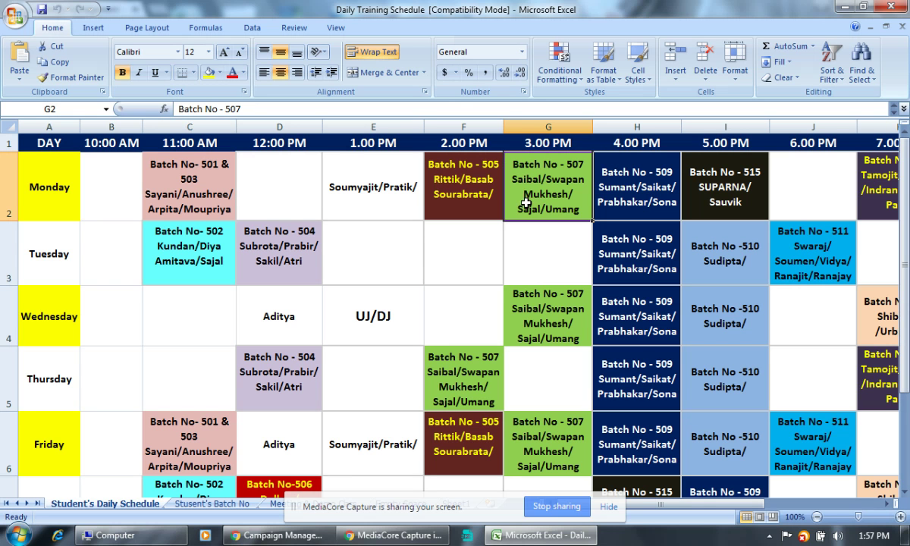
left_click(396, 190)
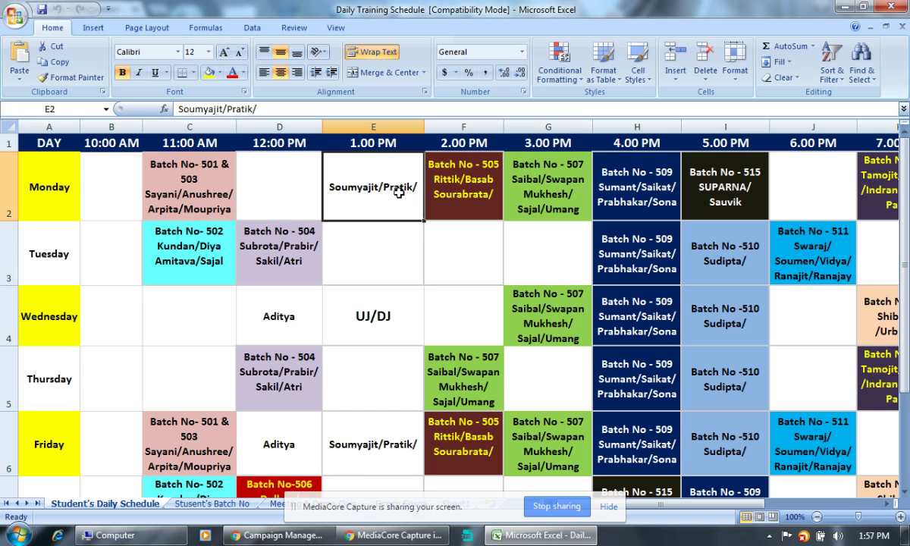
left_click(97, 188)
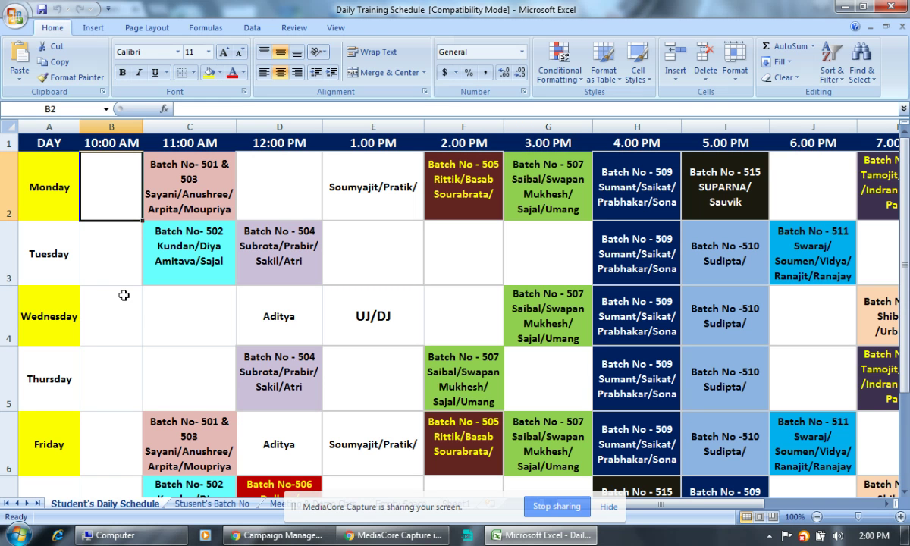
left_click(379, 250)
left_click(454, 258)
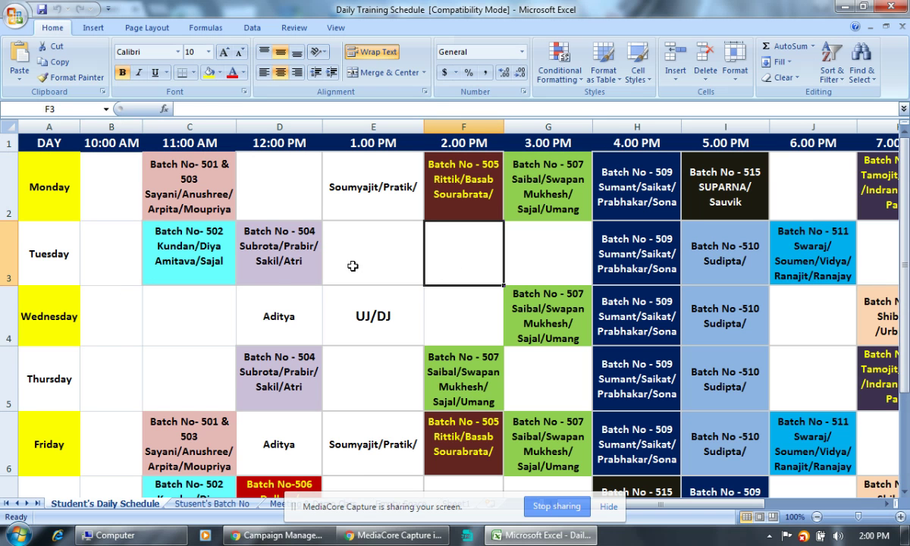
left_click(331, 250)
left_click(252, 288)
left_click(174, 318)
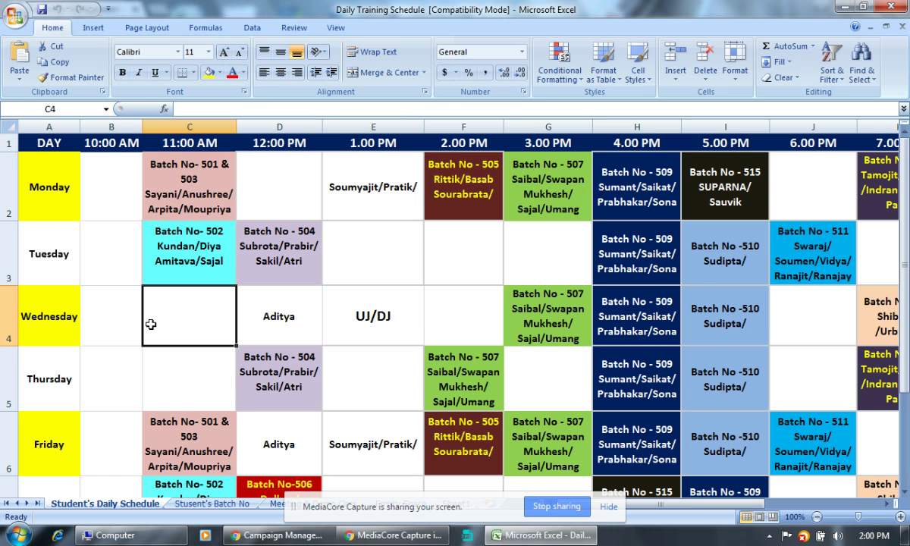
left_click(392, 274)
left_click(193, 307)
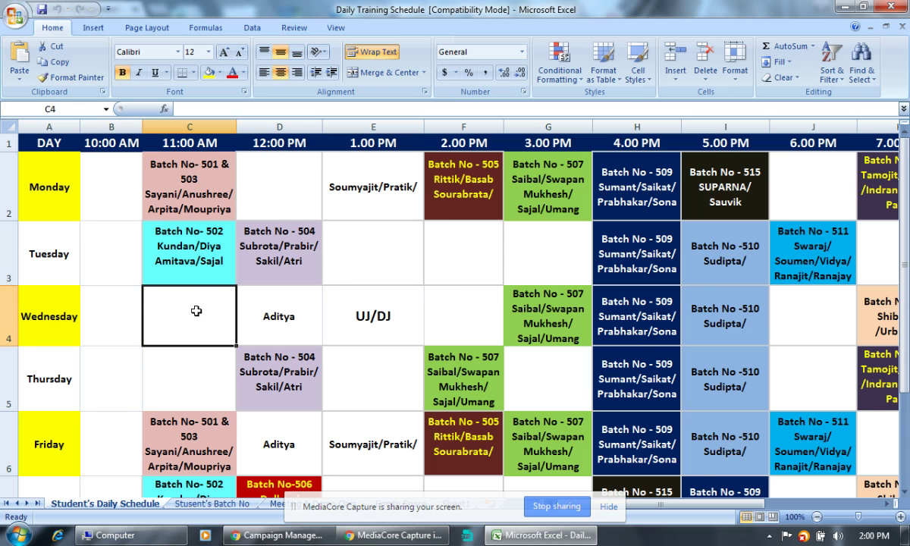
left_click(334, 186)
left_click(271, 172)
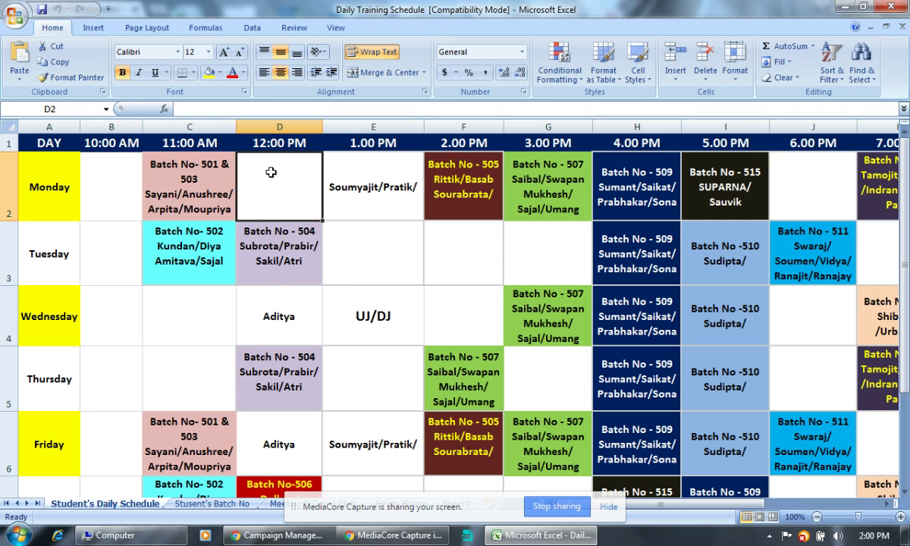
left_click(130, 384)
scroll(261, 399, "down", 1)
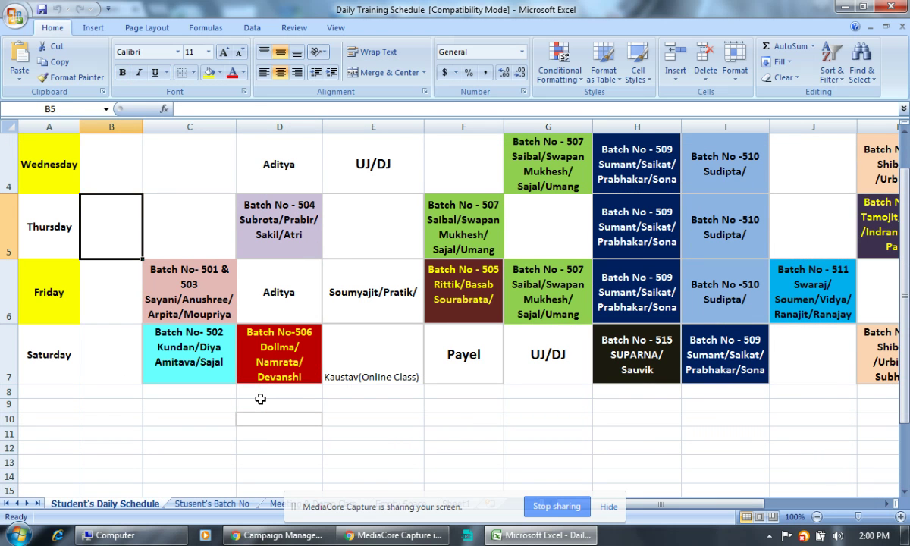
left_click(371, 282)
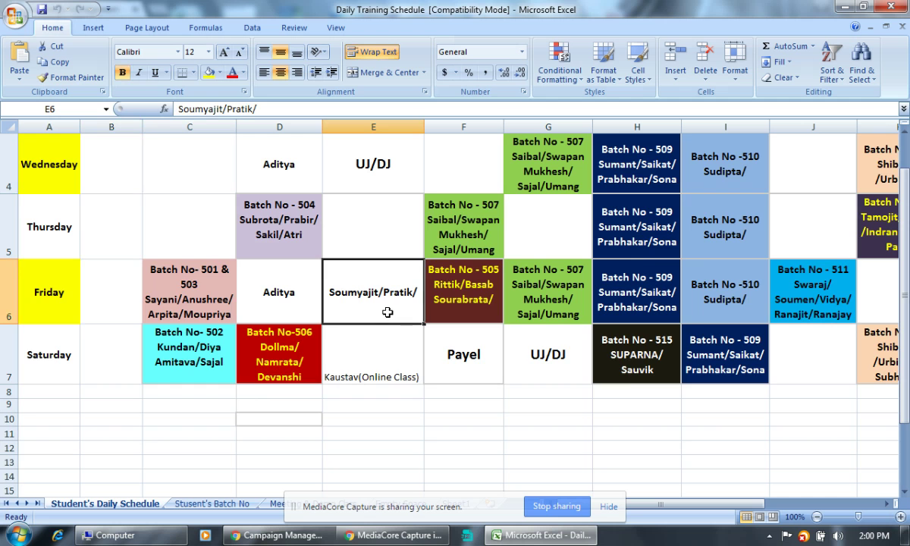
scroll(388, 313, "up", 1)
left_click(190, 323)
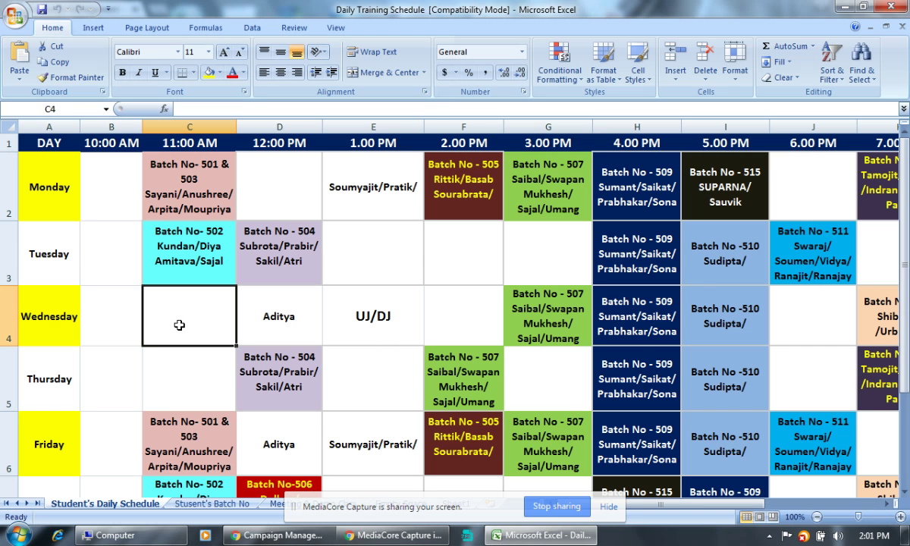
left_click(163, 362)
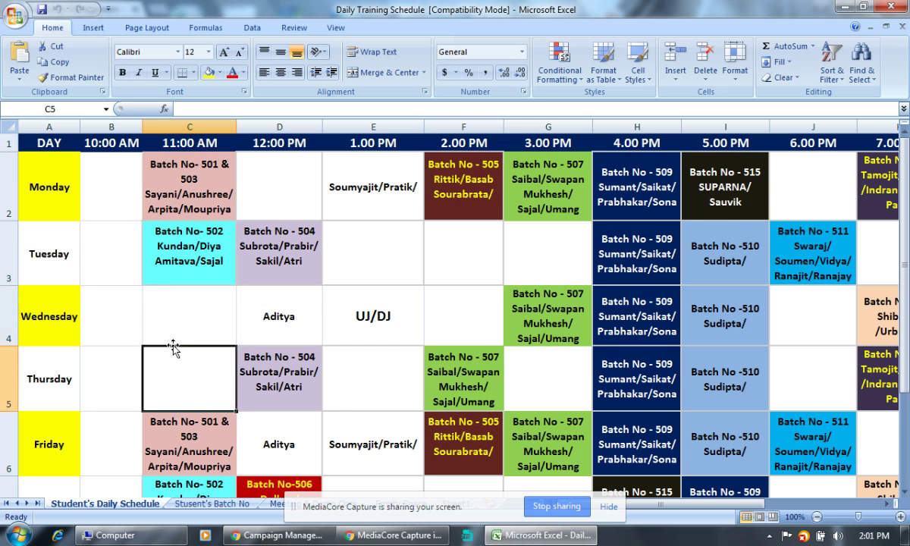
scroll(198, 333, "down", 1)
scroll(205, 339, "up", 1)
left_click(192, 323)
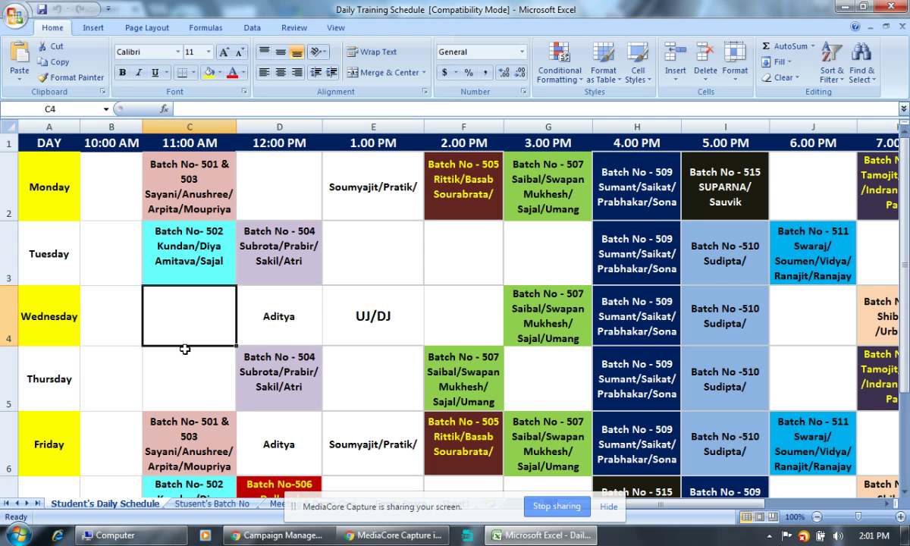
left_click(275, 171)
scroll(250, 375, "down", 1)
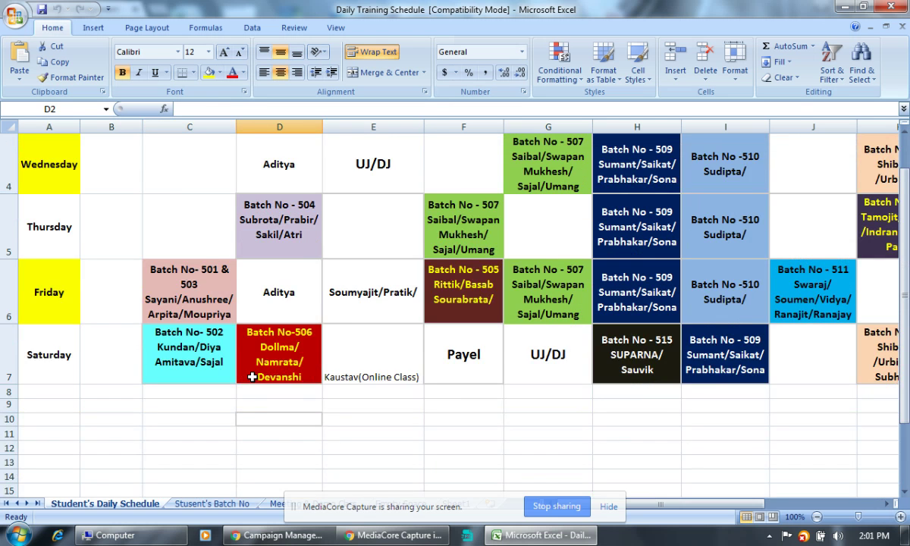
scroll(252, 376, "up", 1)
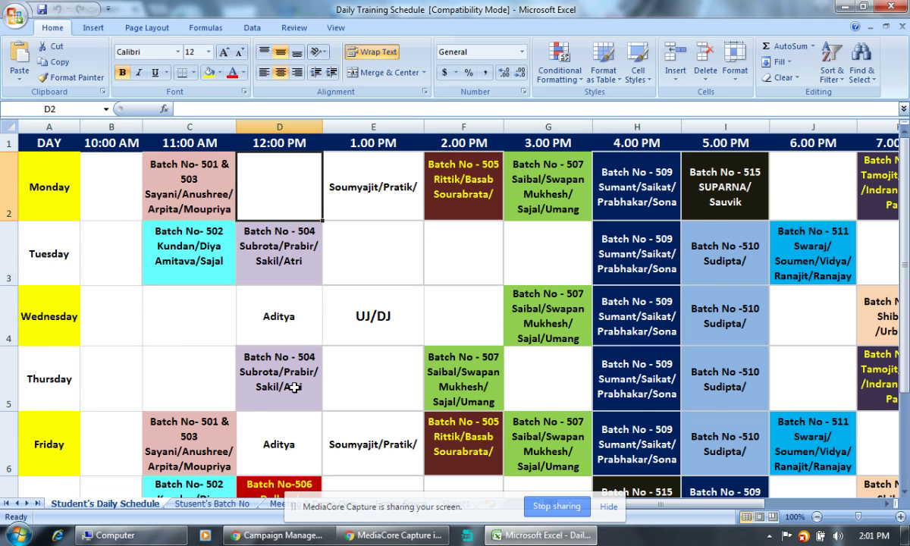
left_click(267, 308)
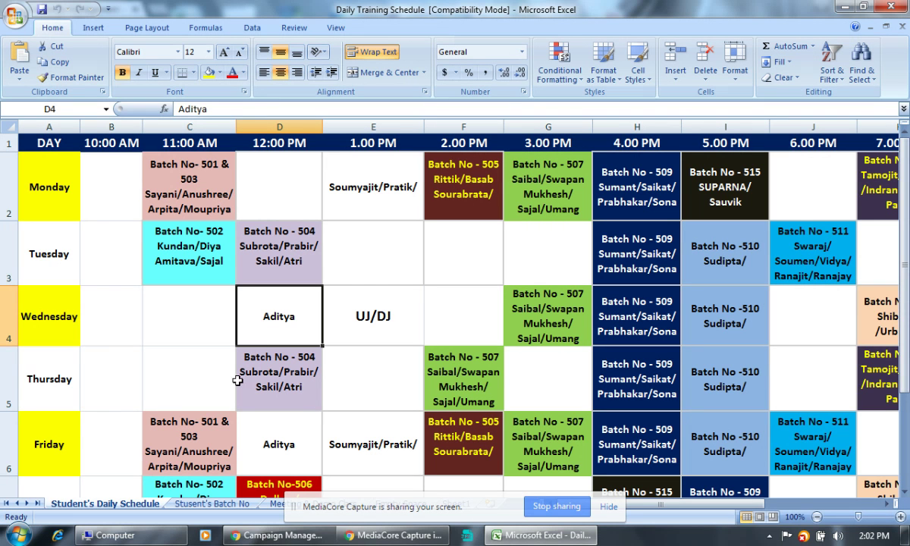
left_click(573, 251)
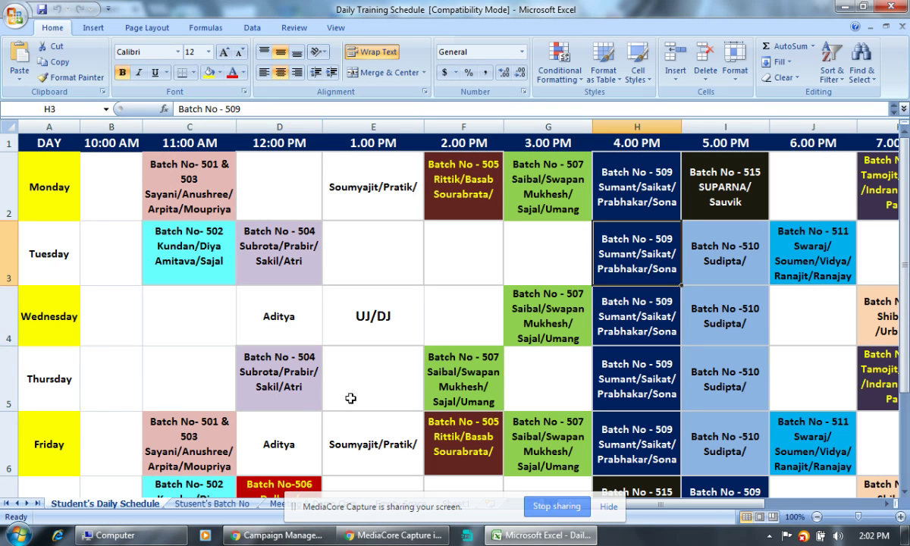
left_click(254, 364)
left_click(499, 311)
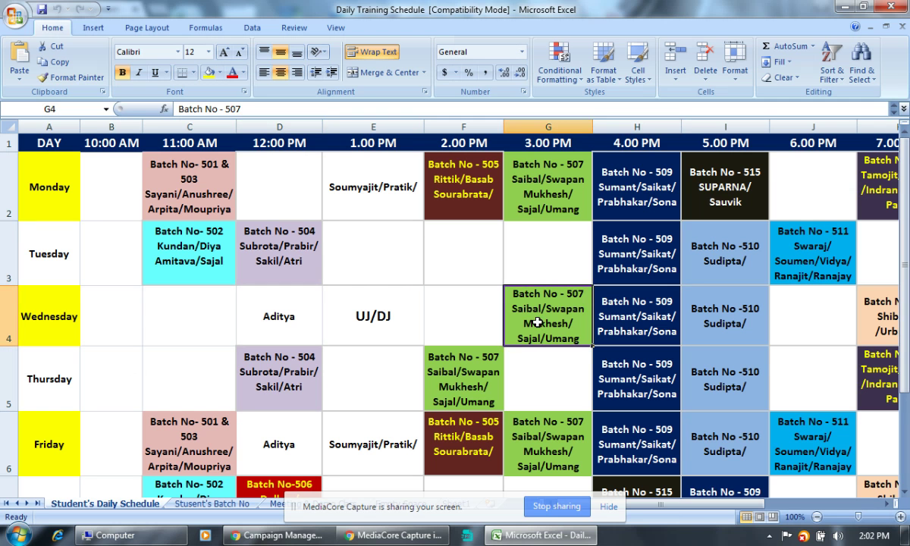
left_click_drag(649, 506, 741, 508)
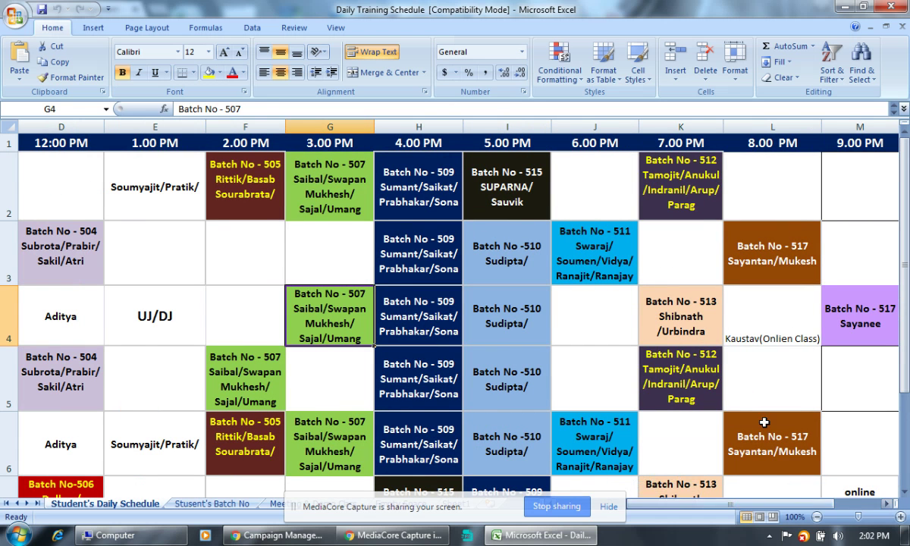
left_click(767, 315)
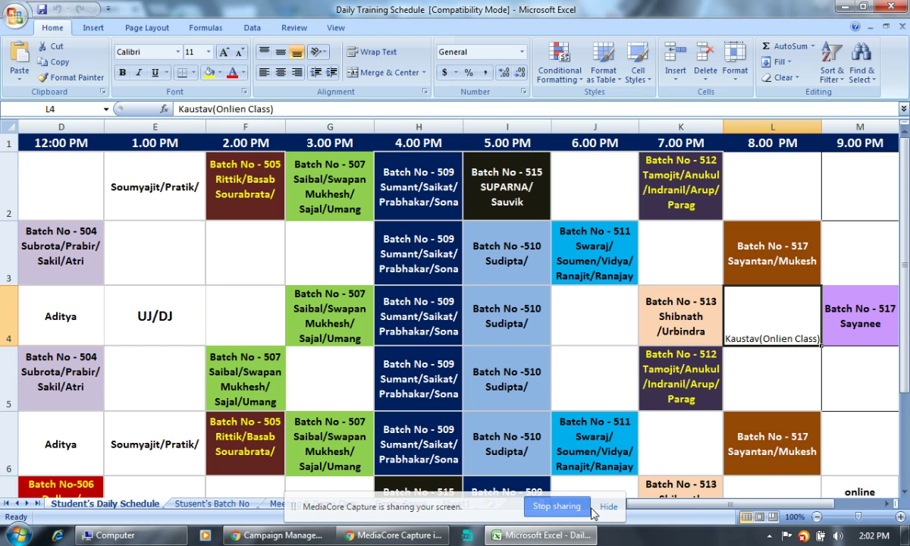
left_click_drag(783, 504, 753, 514)
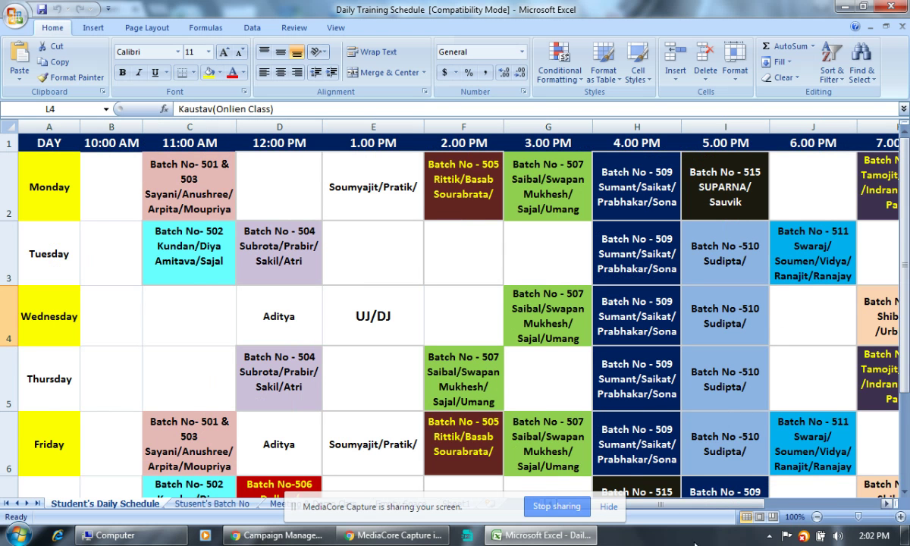
left_click_drag(677, 493, 785, 514)
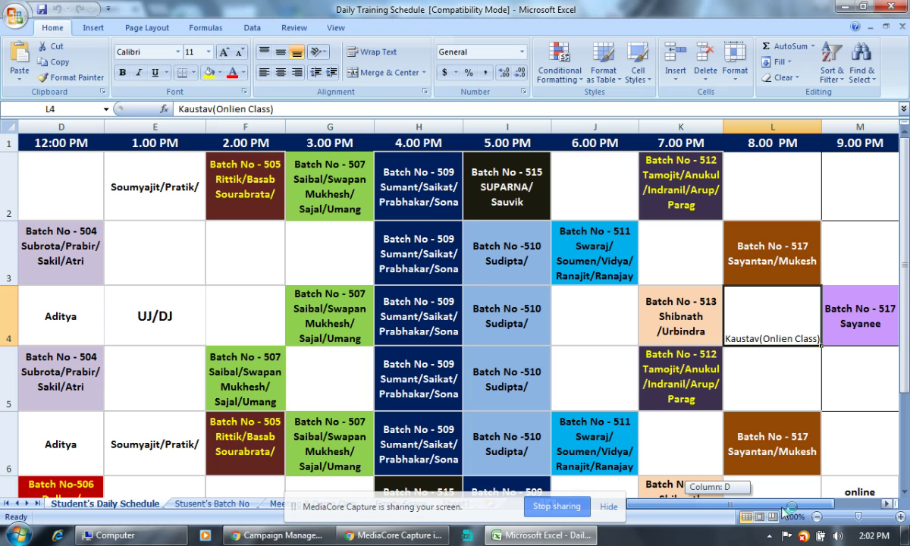
scroll(736, 378, "down", 2)
scroll(734, 371, "up", 1)
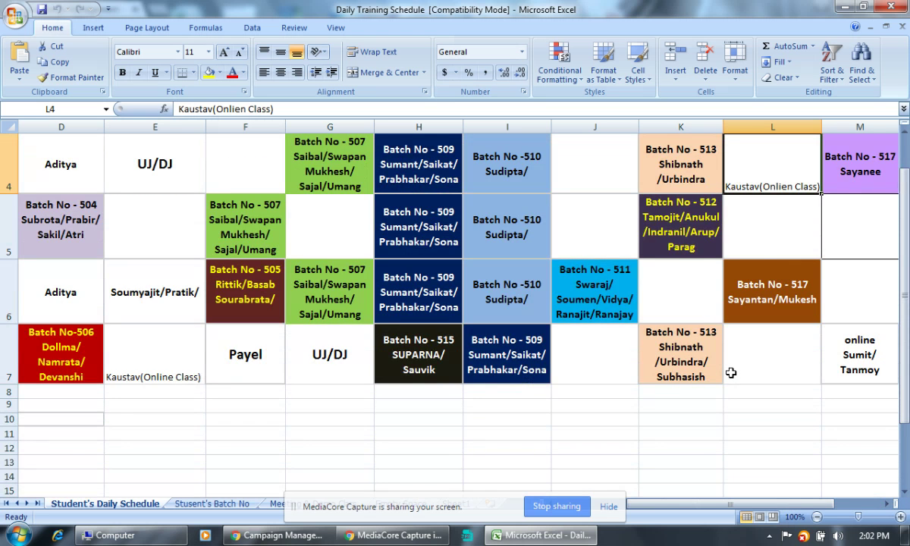
left_click(159, 334)
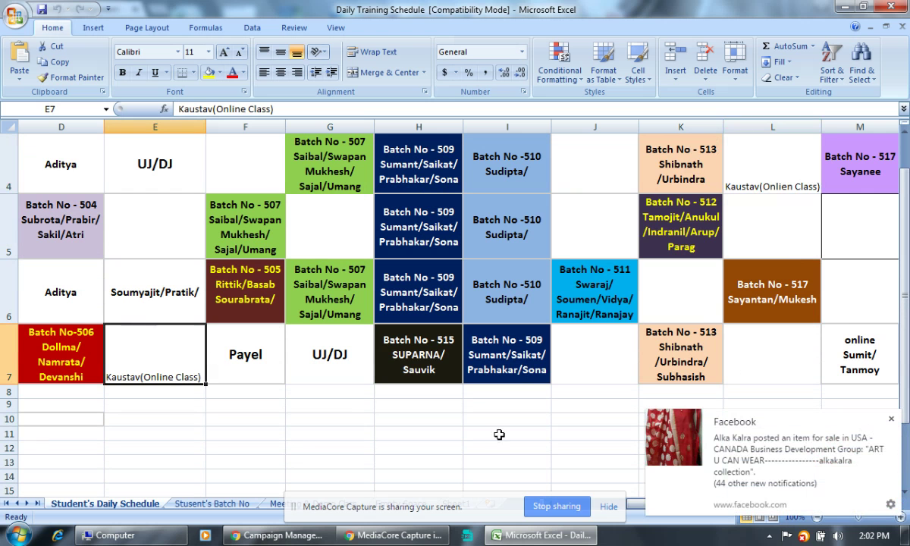
left_click(639, 510)
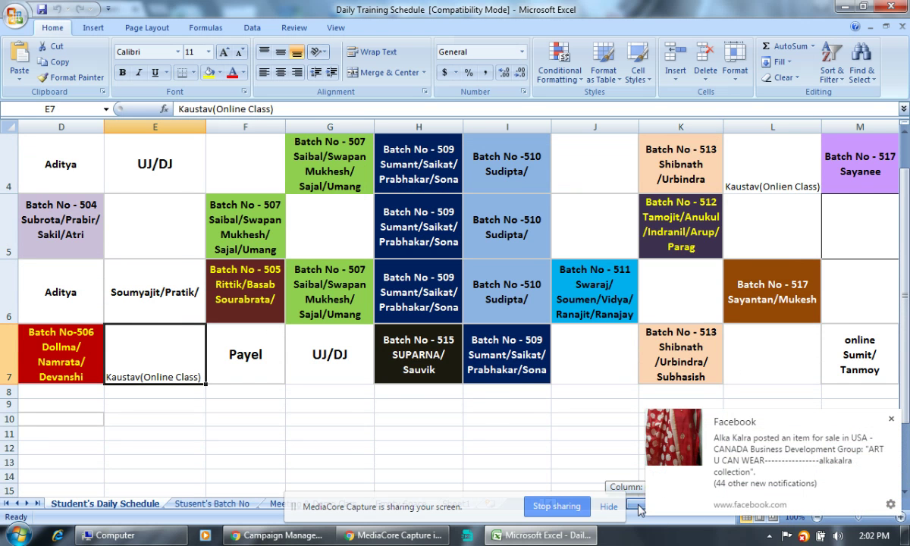
left_click_drag(640, 509, 599, 514)
scroll(508, 400, "up", 1)
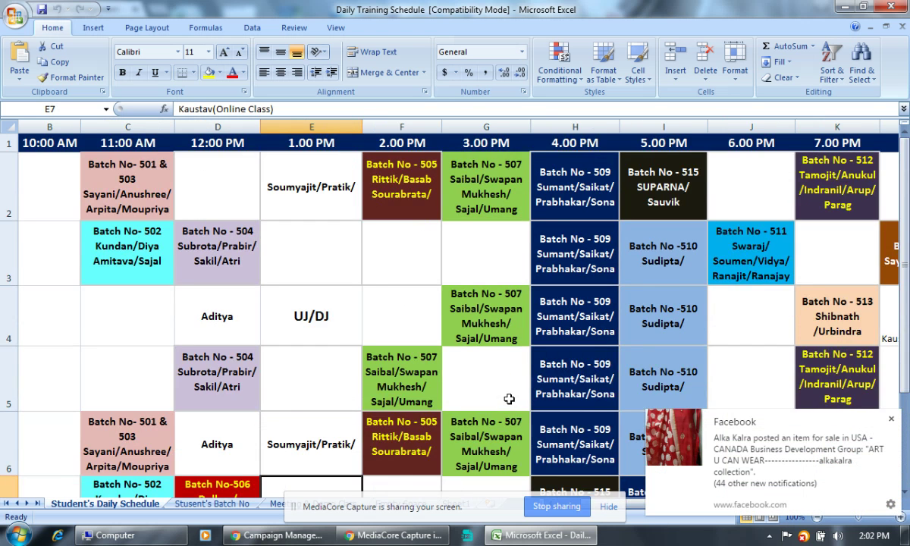
scroll(509, 400, "down", 1)
scroll(508, 401, "up", 1)
left_click(893, 323)
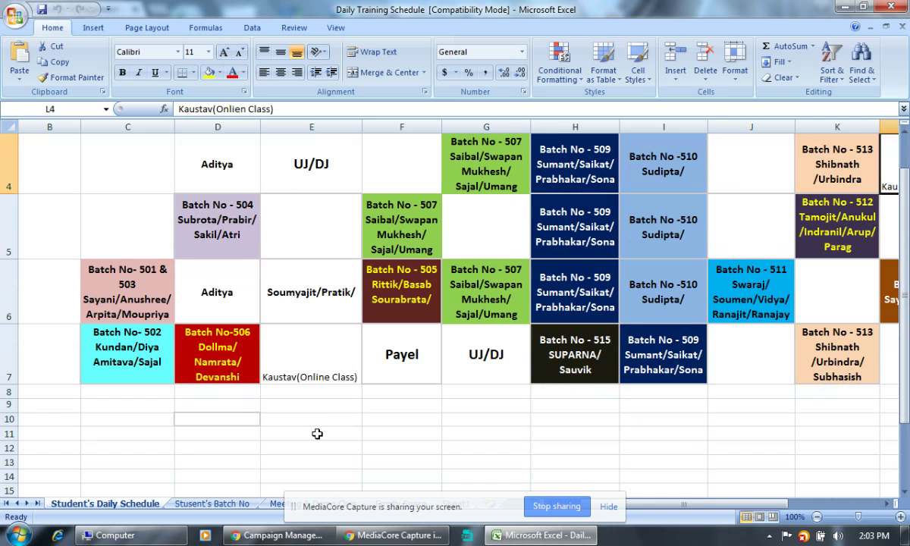
scroll(294, 433, "down", 1)
left_click(323, 374)
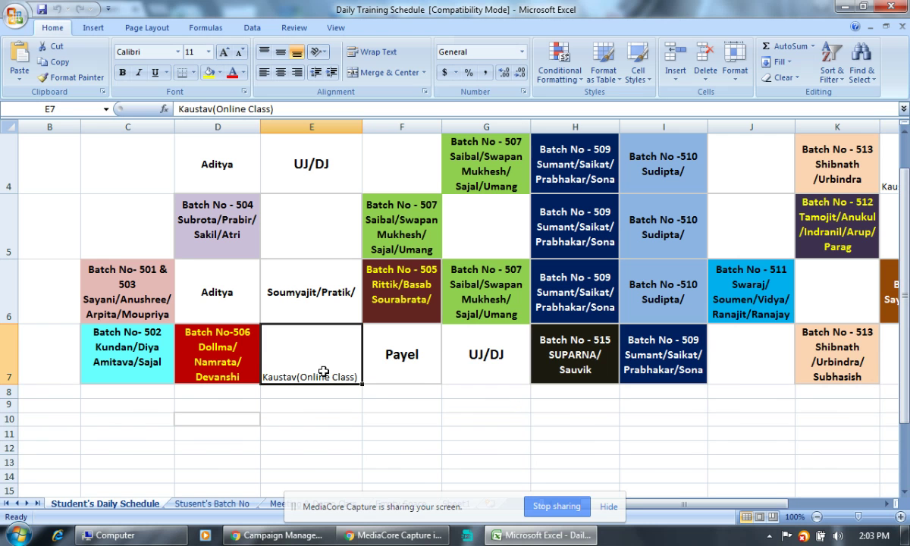
scroll(324, 371, "up", 1)
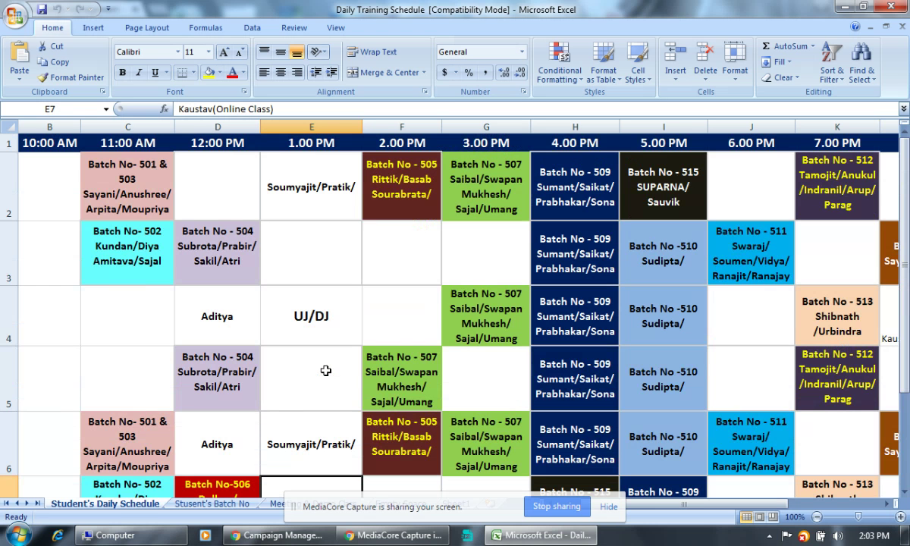
left_click(895, 321)
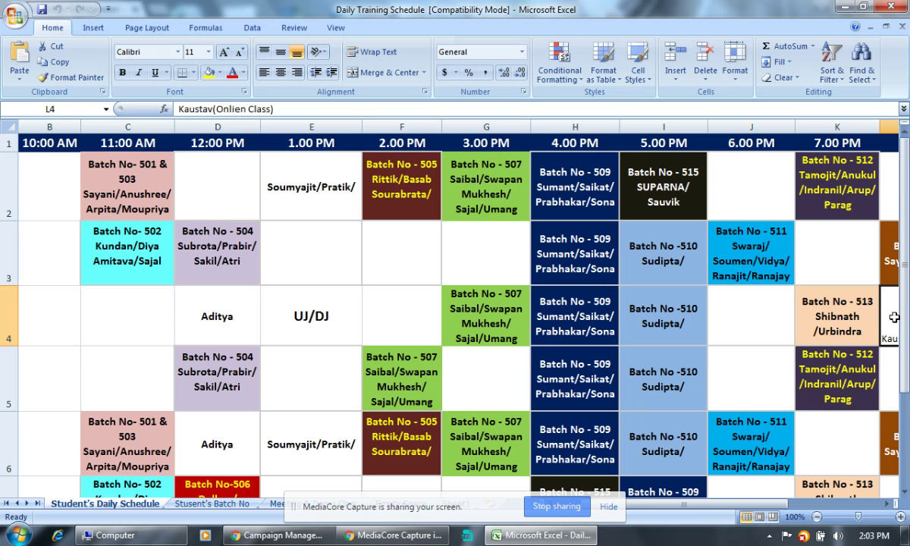
left_click(890, 381)
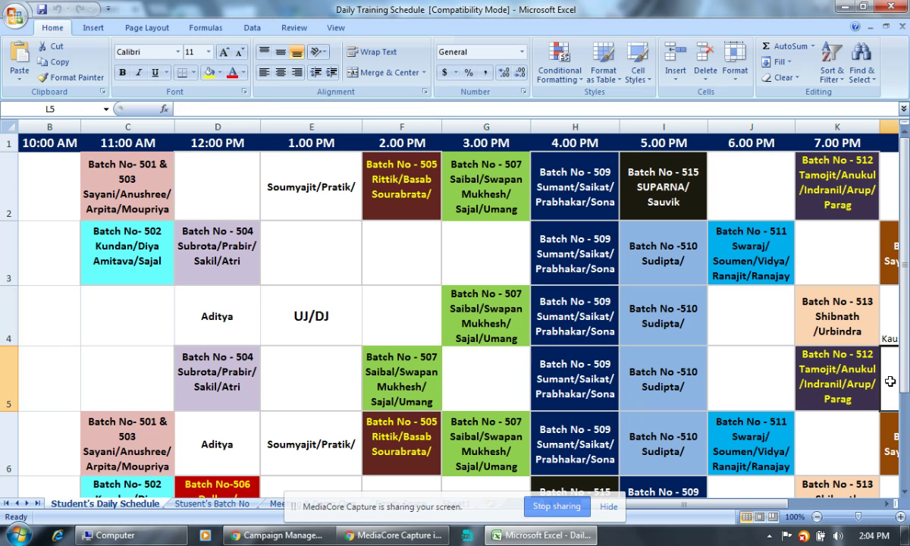
left_click(889, 316)
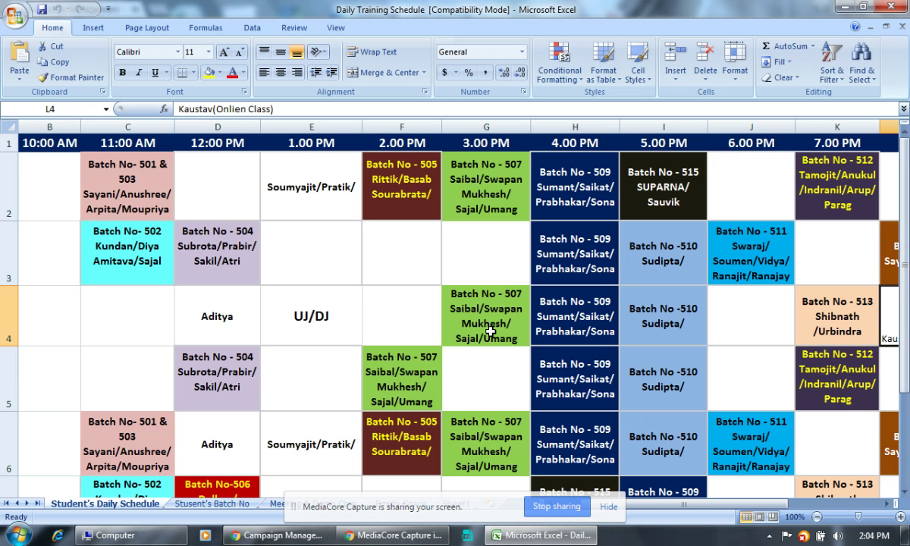
left_click(407, 380)
scroll(408, 381, "down", 1)
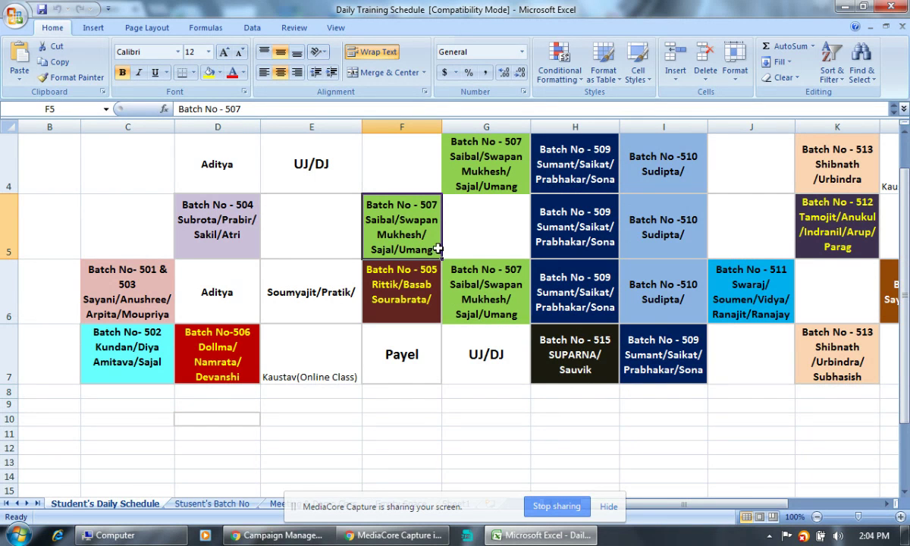
scroll(409, 277, "up", 1)
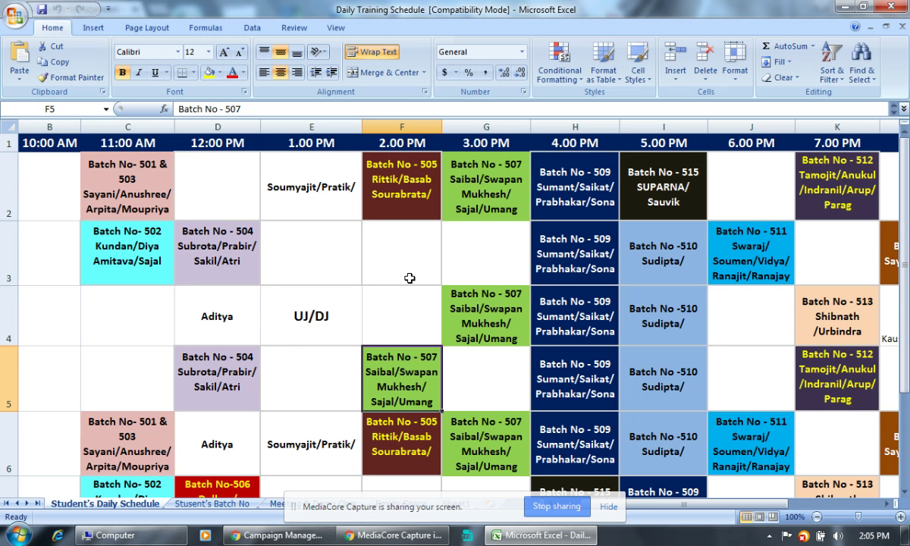
Minimize the schedule workbook and scroll to the top of the AdWords campaigns page.
left_click(851, 8)
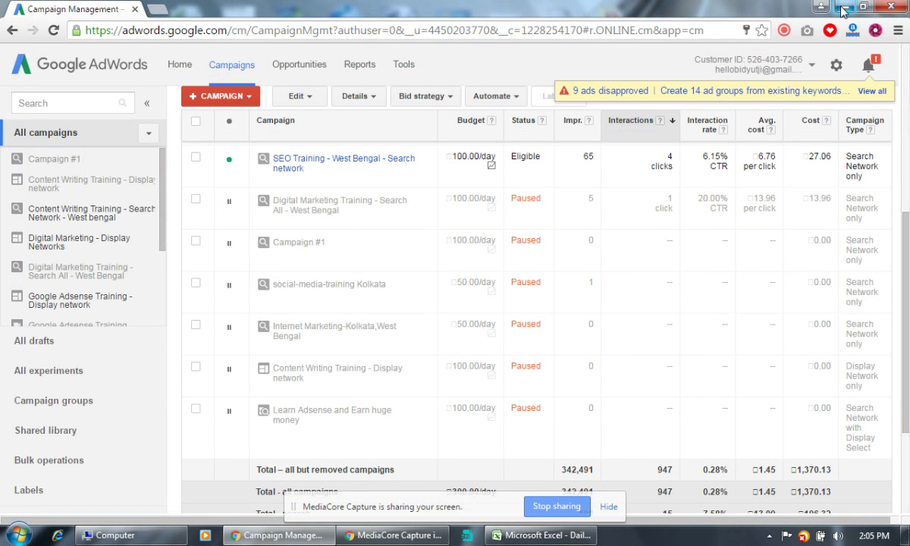
scroll(850, 304, "up", 4)
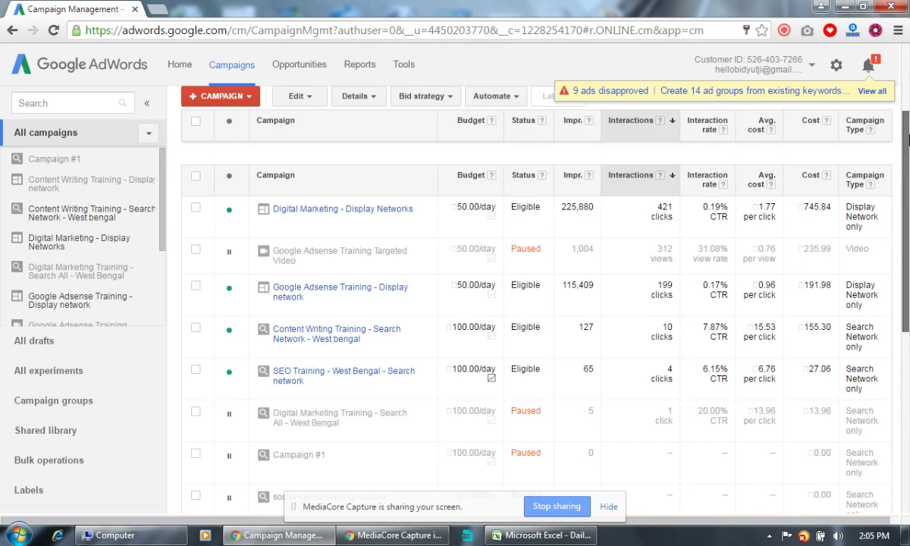
scroll(531, 304, "up", 2)
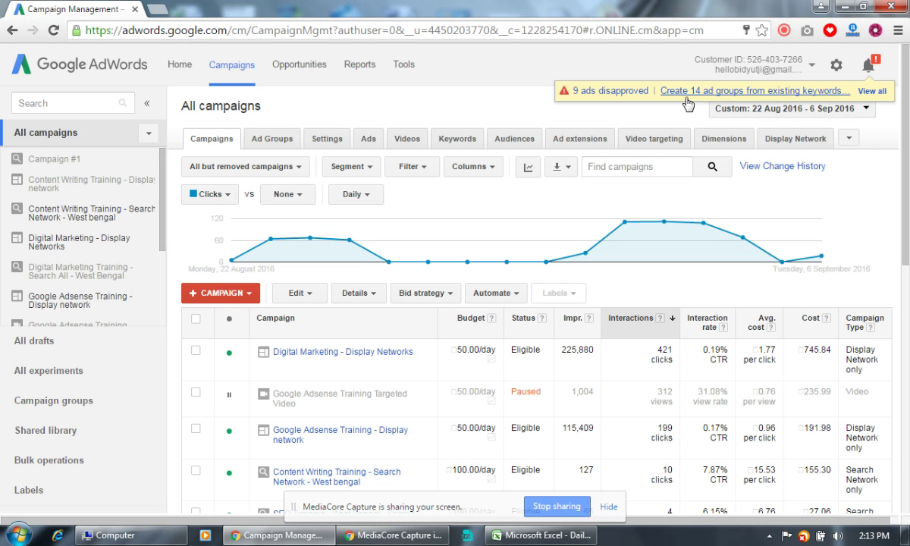
View the notifications on 9 disapproved ads and suggested ad groups twice, closing the panel each time.
left_click(873, 92)
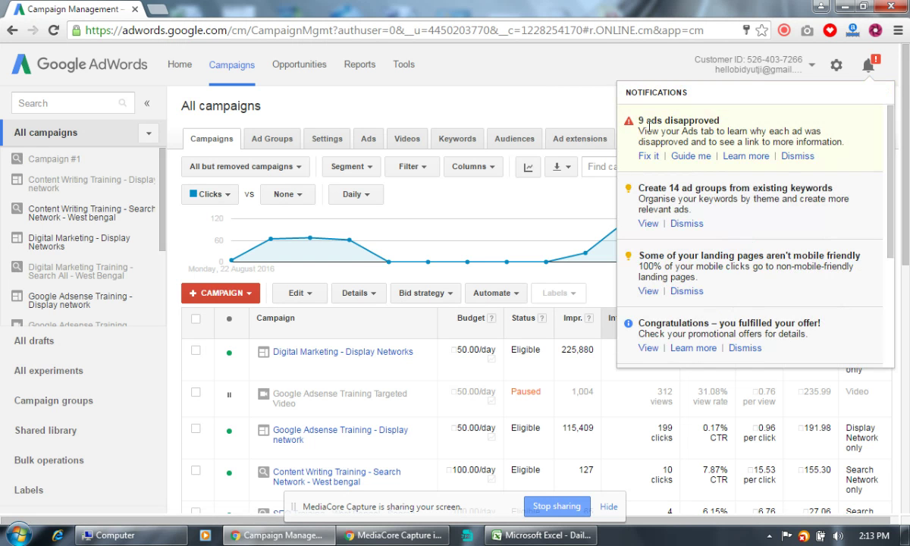
left_click(527, 106)
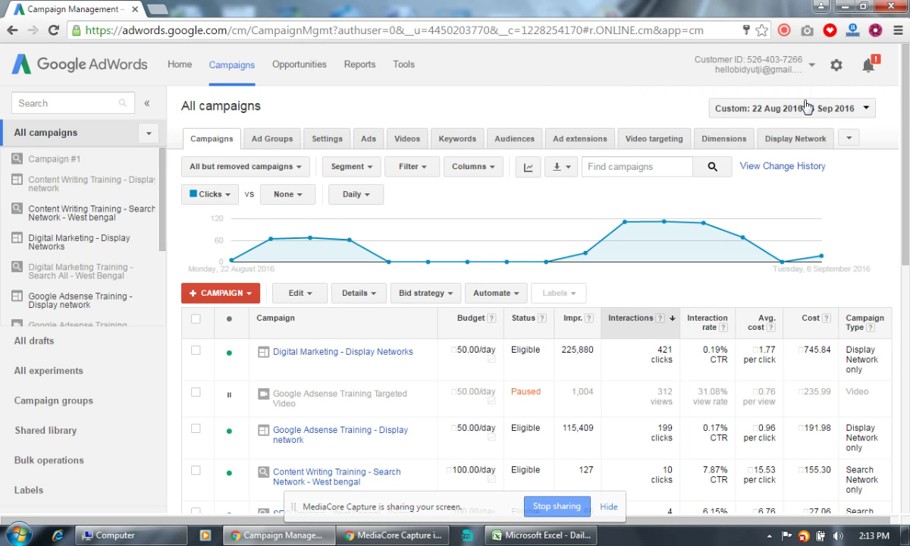
left_click(873, 67)
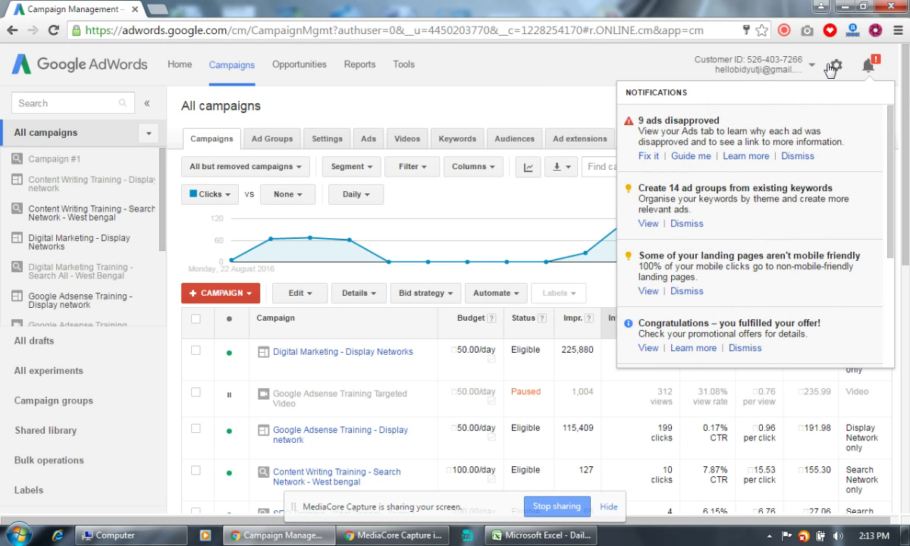
left_click(507, 103)
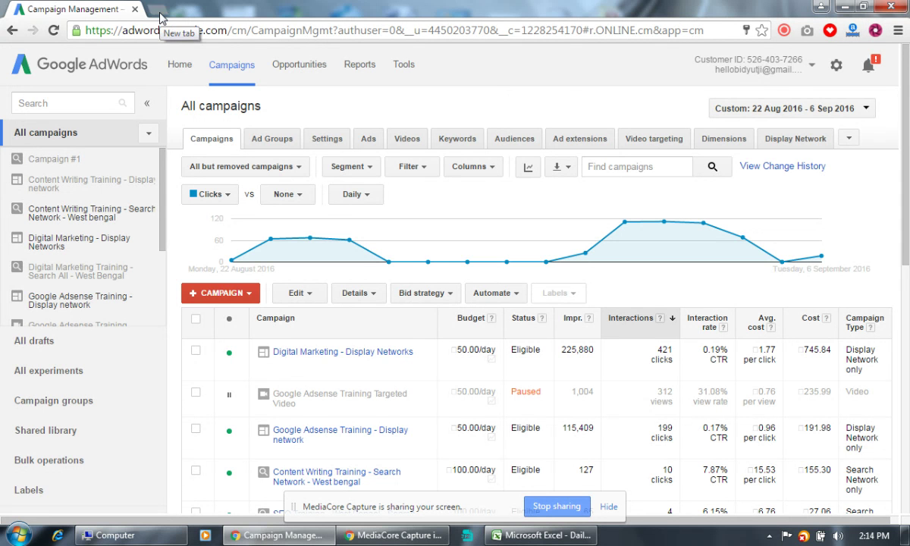
Go to Chrome's extensions page and enable the ZenMate VPN extension.
left_click(159, 14)
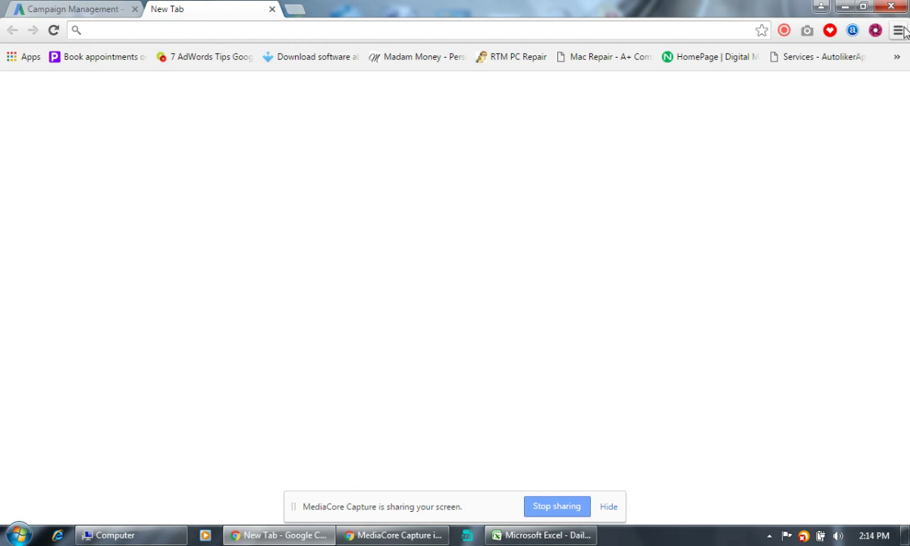
left_click(899, 30)
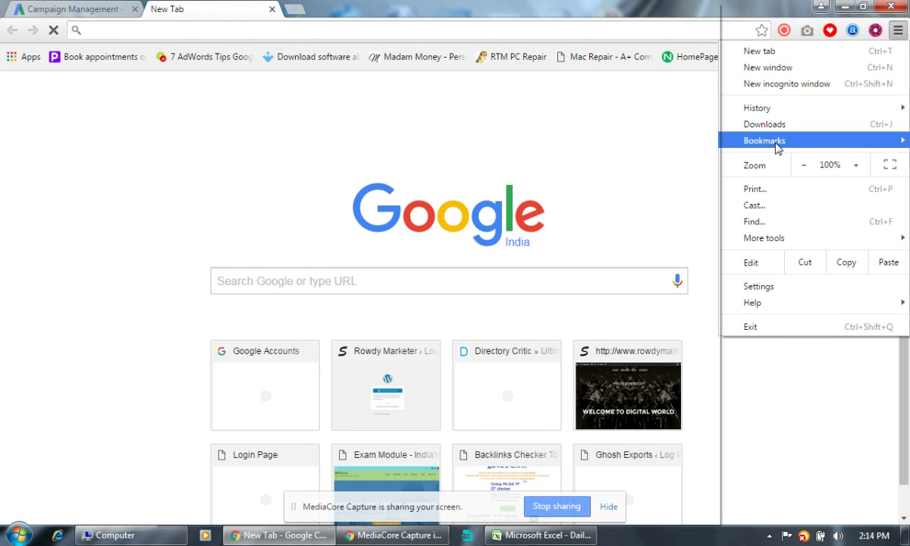
mouse_move(721, 238)
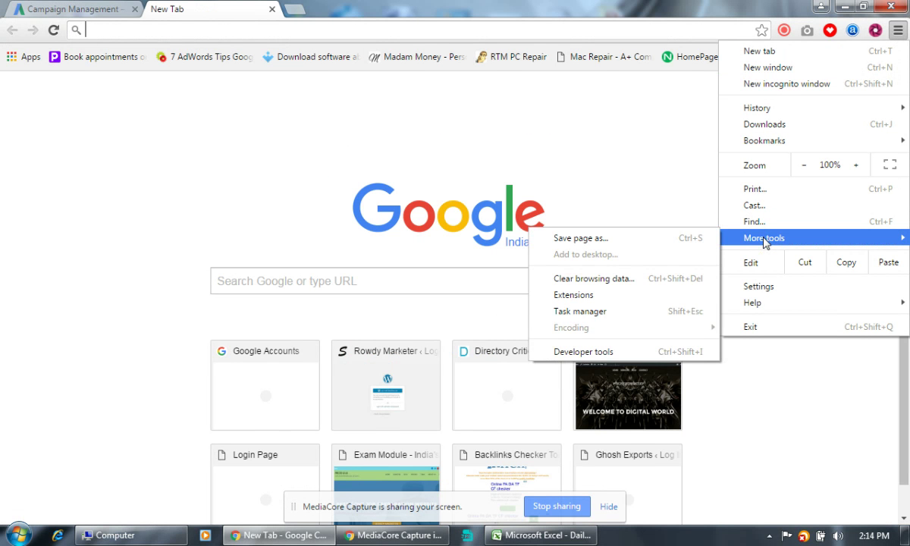
left_click(585, 295)
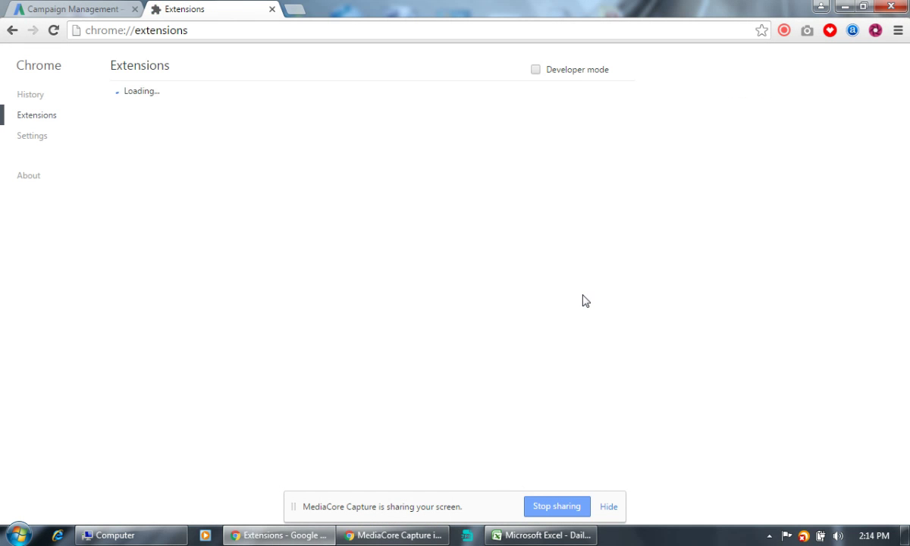
scroll(588, 228, "down", 10)
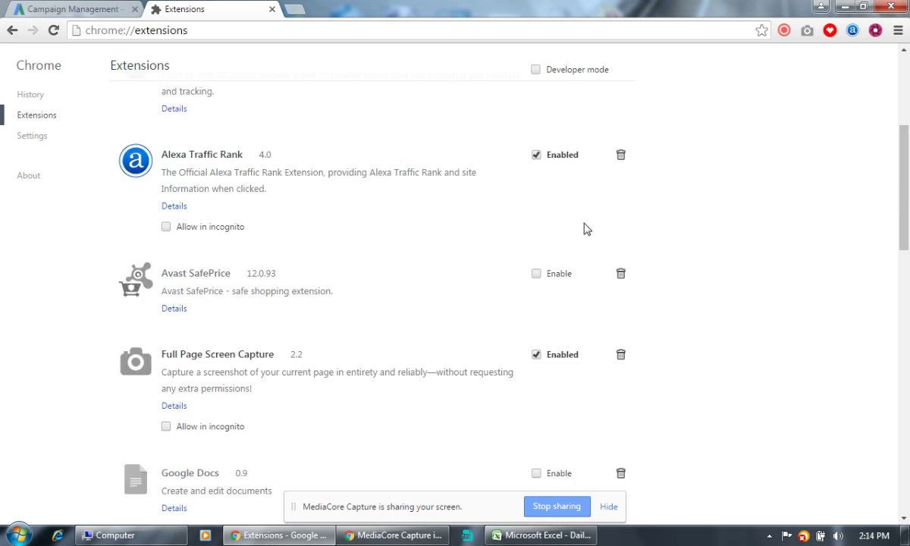
scroll(585, 229, "down", 5)
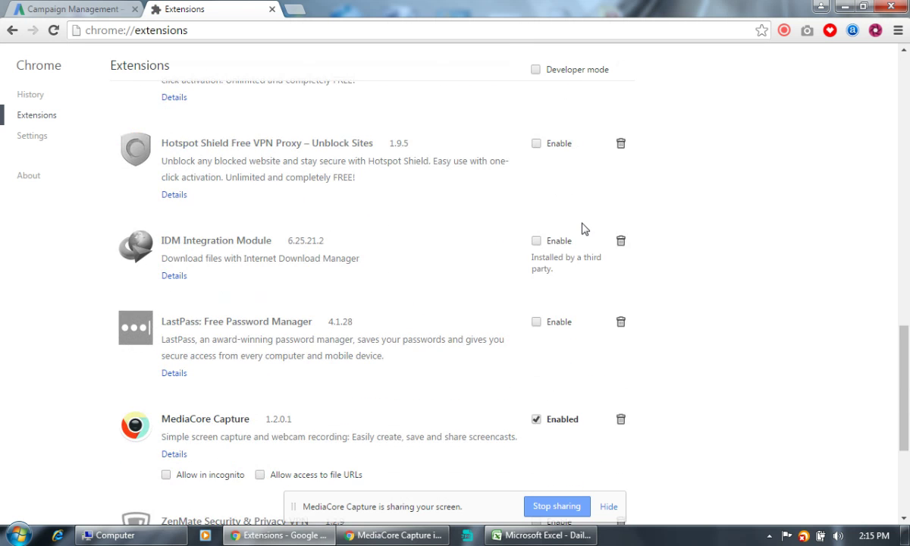
left_click(536, 381)
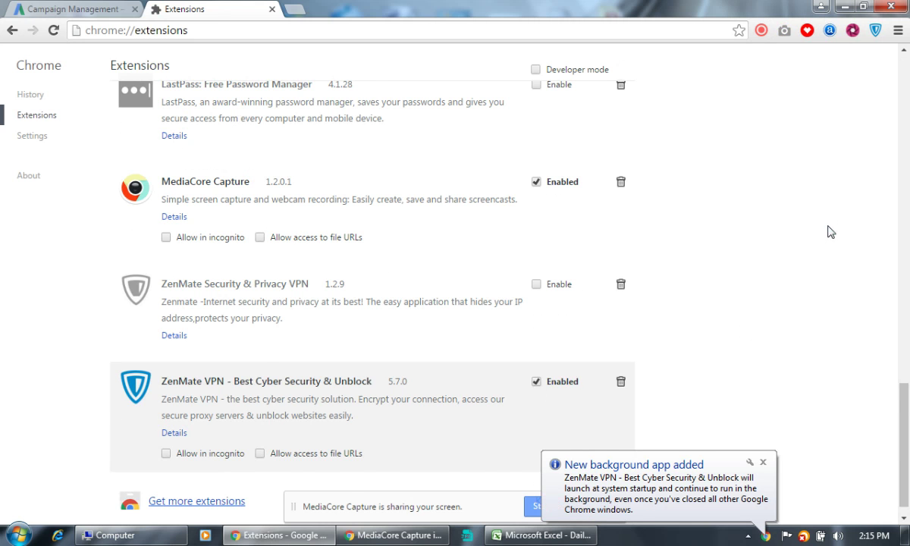
left_click(76, 9)
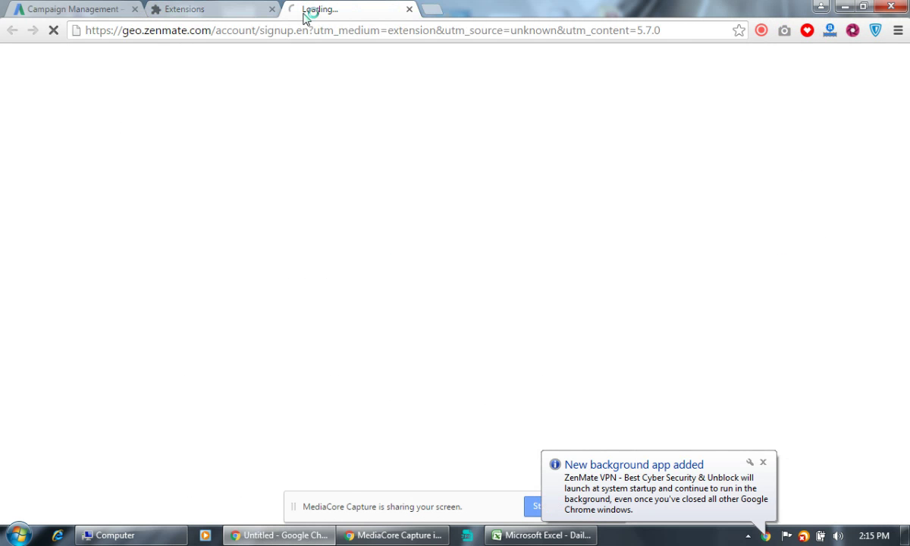
Load google.com in a new tab, then return to the ZenMate sign-up tab and scroll through it.
left_click(437, 14)
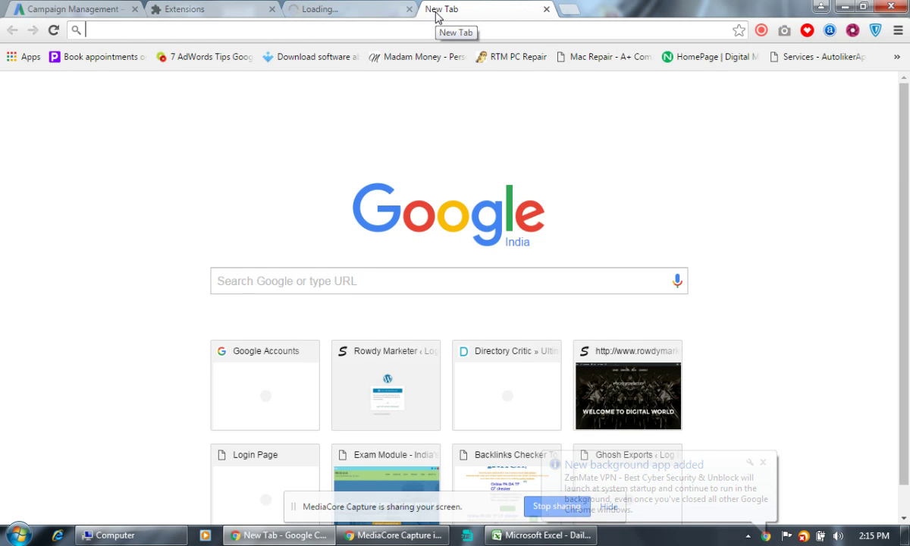
type("gg")
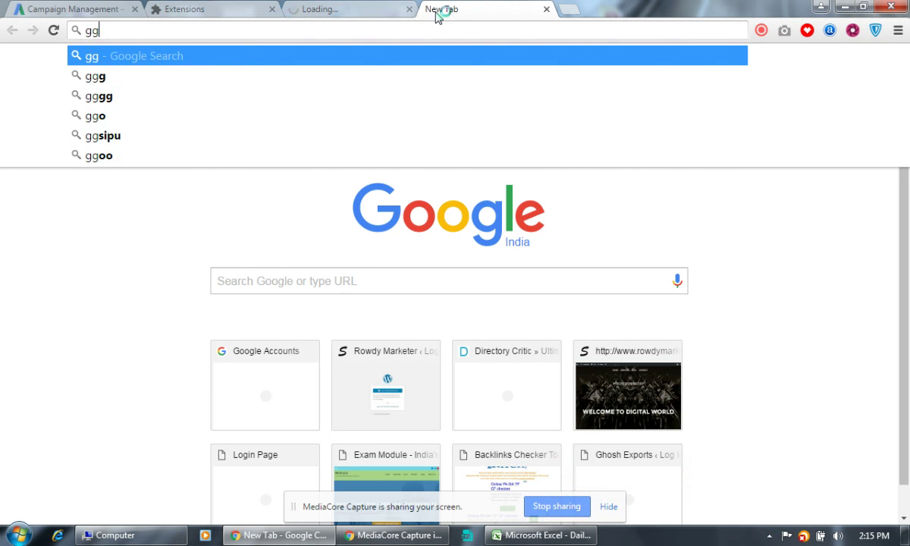
key("BackSpace")
type("oogle.com")
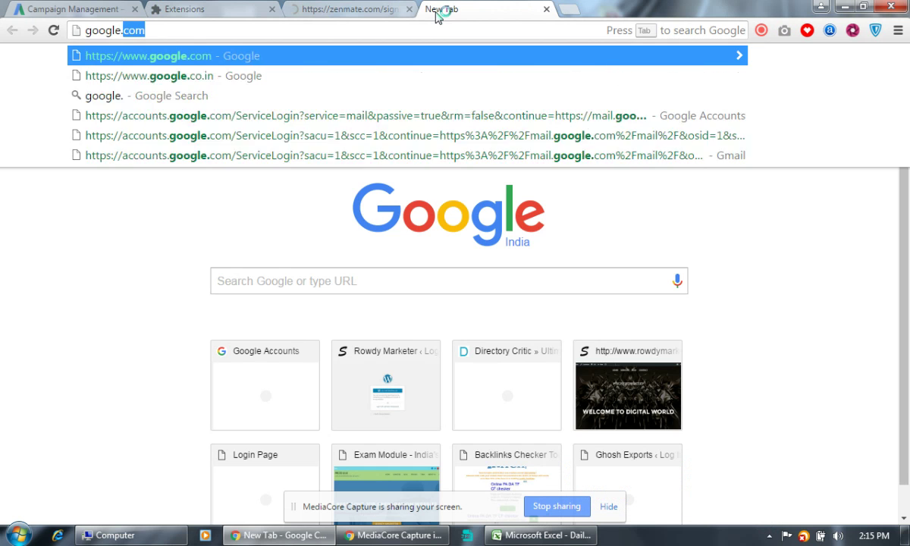
key("Return")
left_click(349, 9)
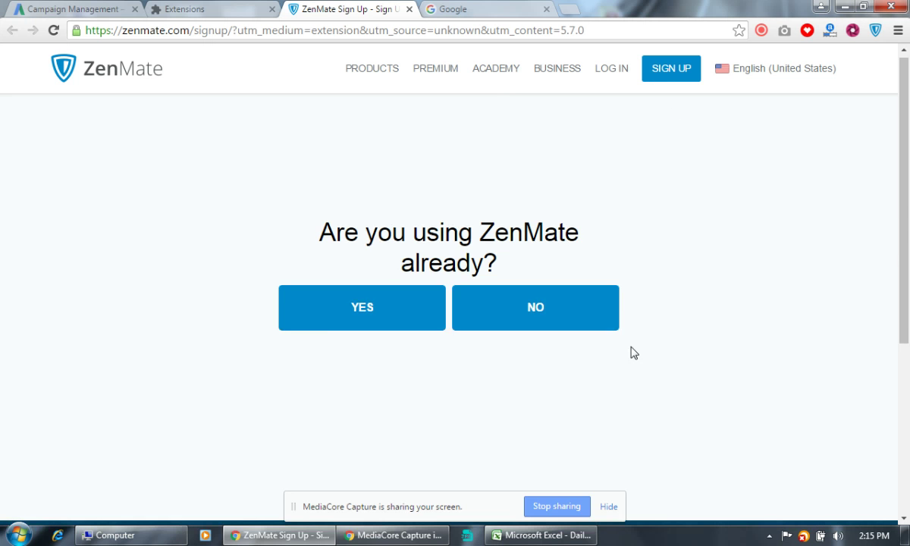
scroll(632, 351, "down", 5)
scroll(633, 351, "up", 5)
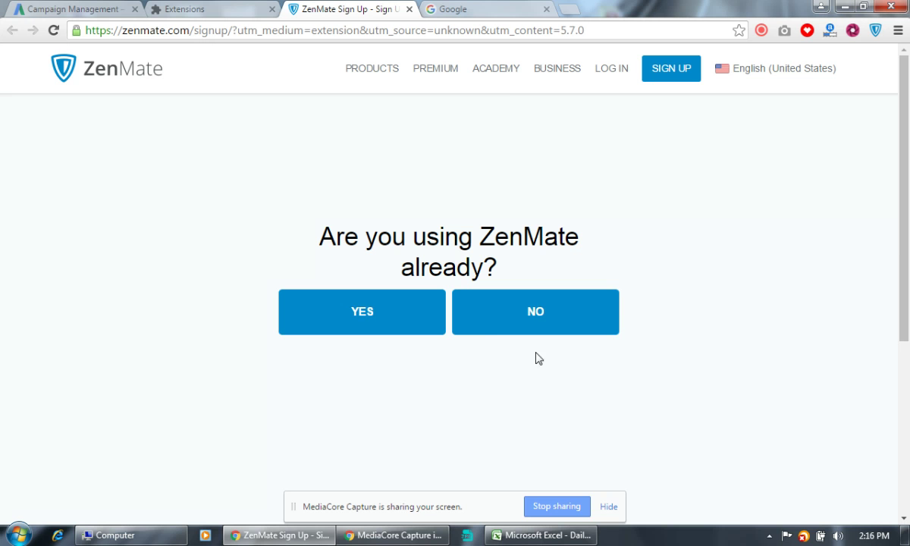
Answer NO, then sign up with the user's email address and the account password entered twice.
left_click(506, 322)
scroll(506, 324, "down", 1)
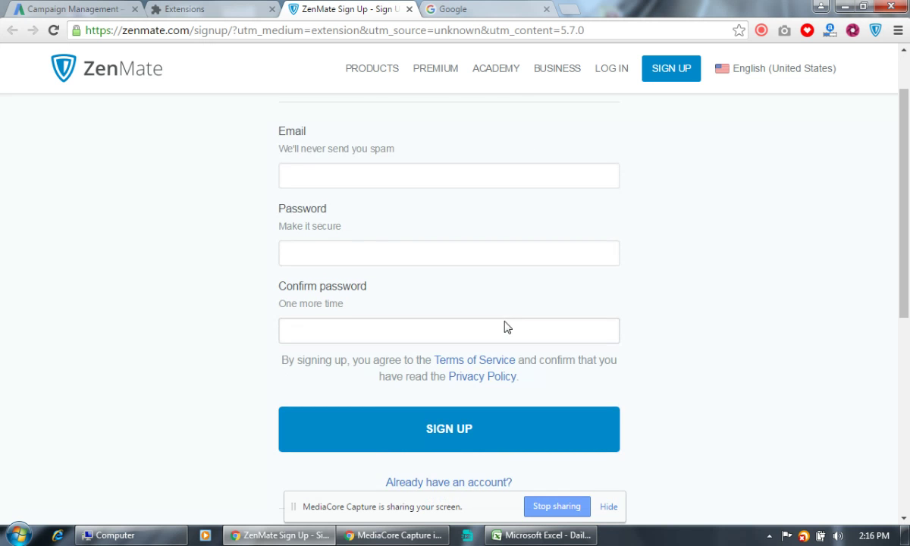
scroll(493, 311, "up", 1)
left_click(435, 249)
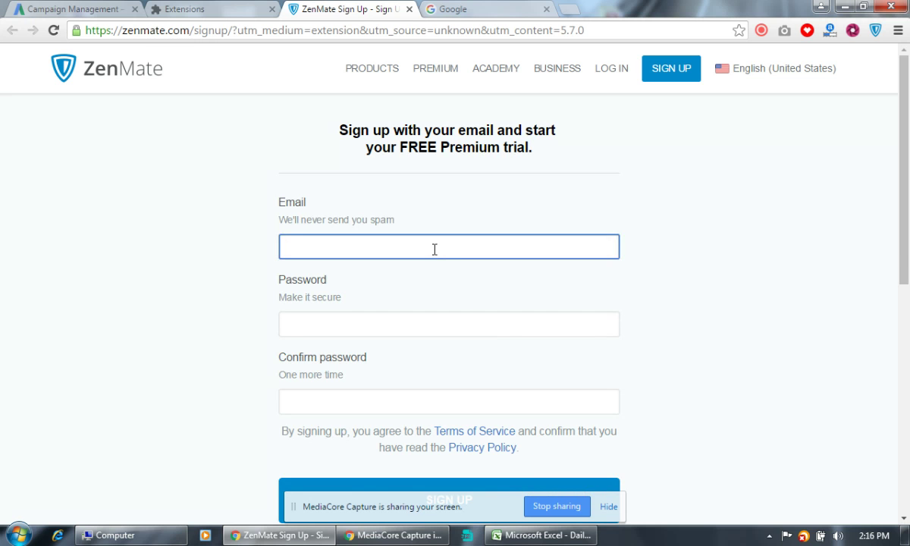
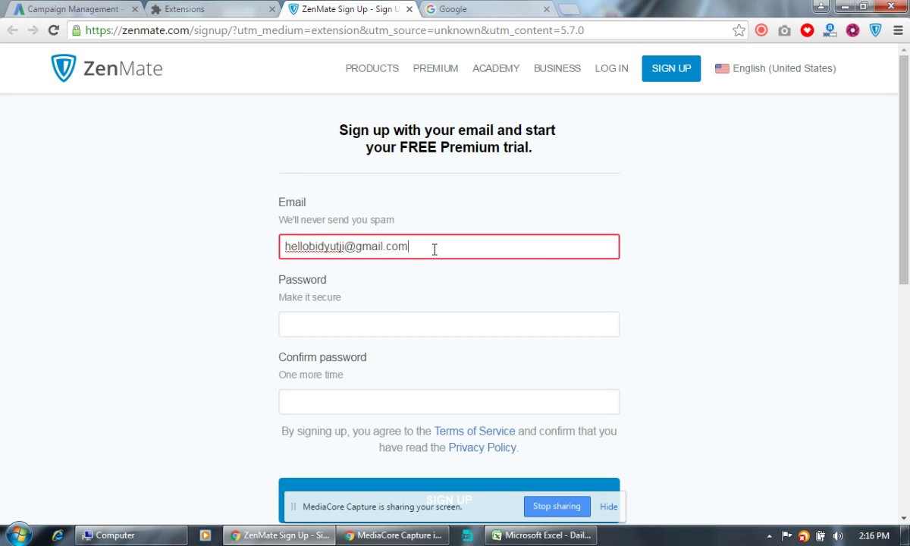
left_click(380, 315)
type("••")
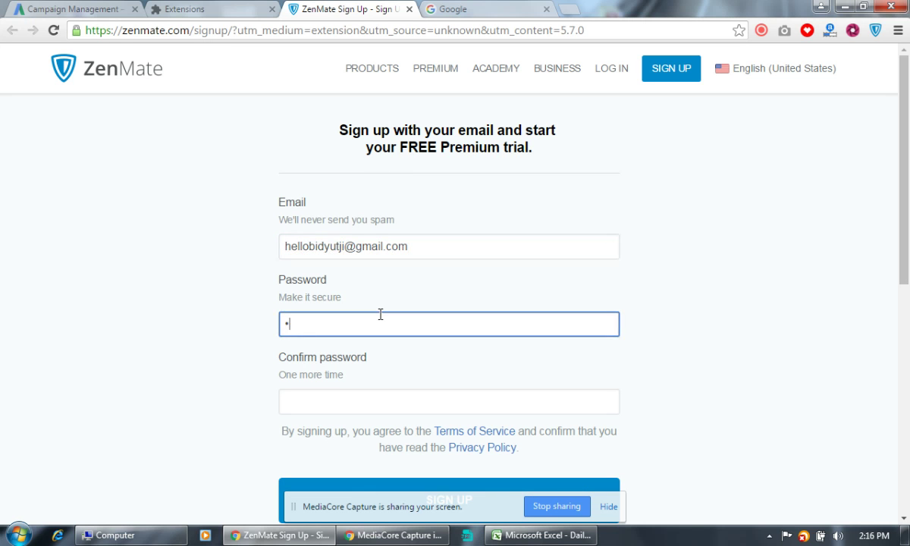
type("••••••••••")
left_click(380, 404)
type("•••••••••")
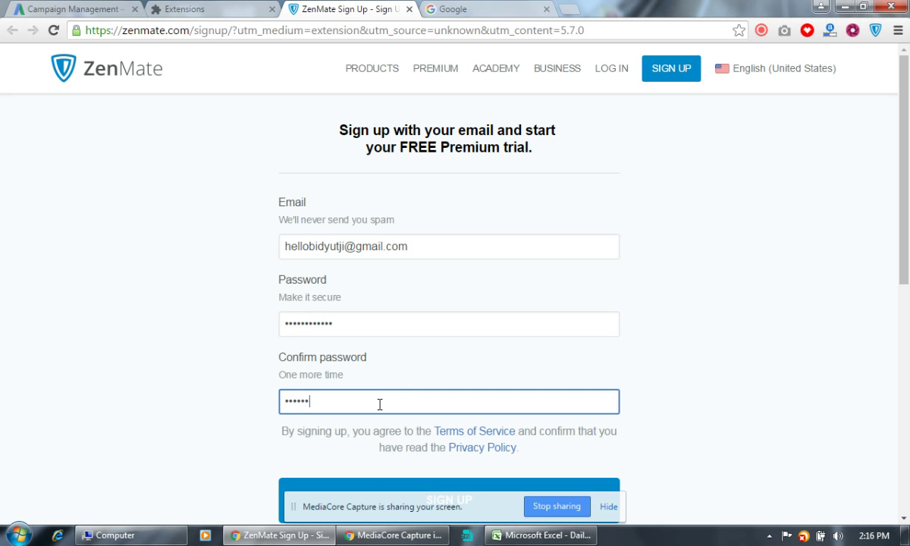
type("•••")
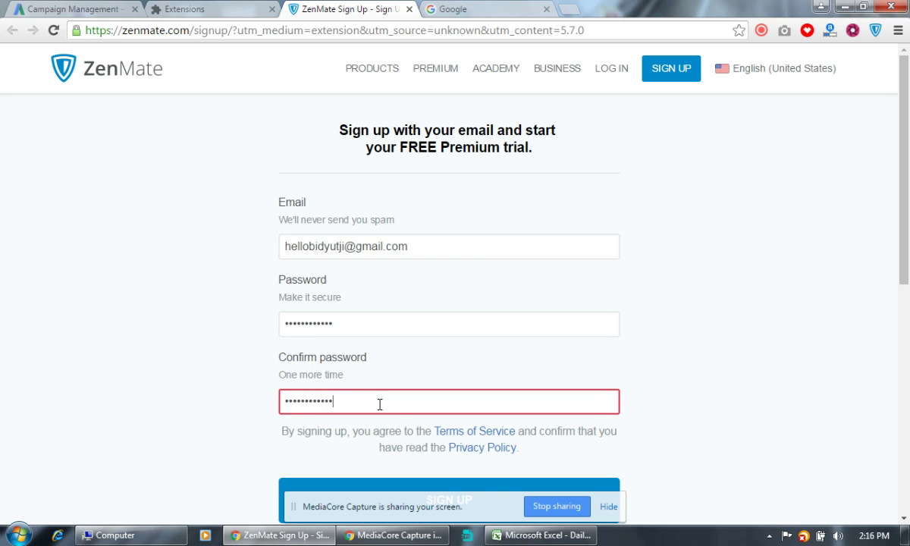
scroll(660, 330, "down", 3)
left_click(429, 277)
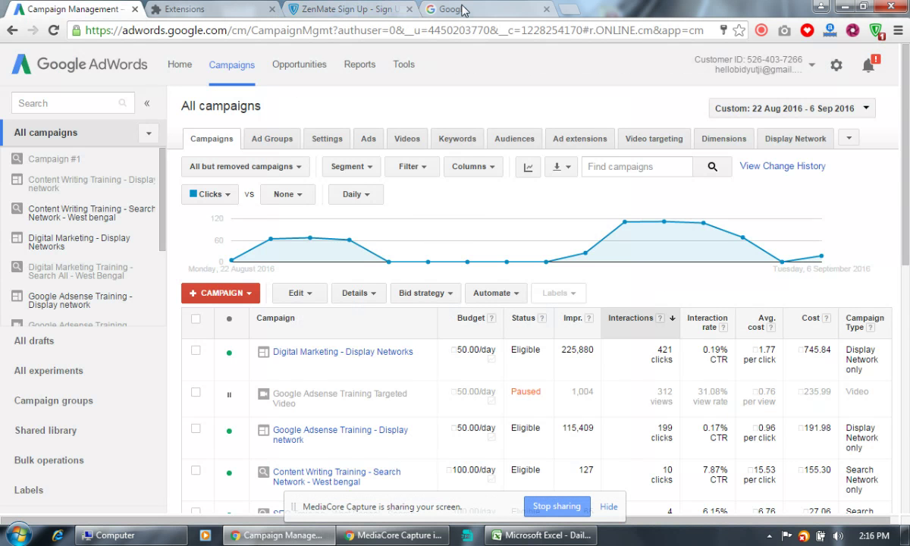
Open gmail.com in a new browser tab.
left_click(68, 8)
left_click(569, 9)
type("gmail.com")
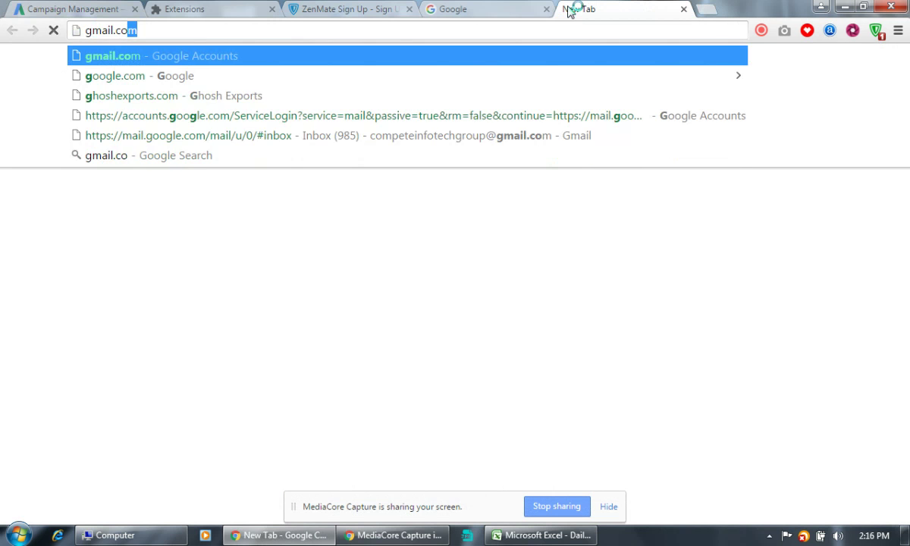
key("Return")
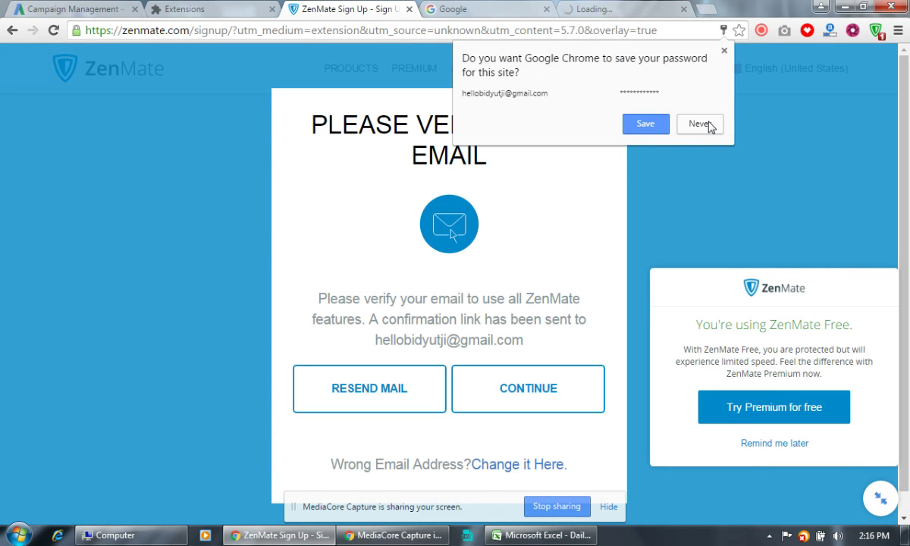
Decline saving the password, open the Confirm your ZenMate account email and follow its confirmation link.
left_click(701, 124)
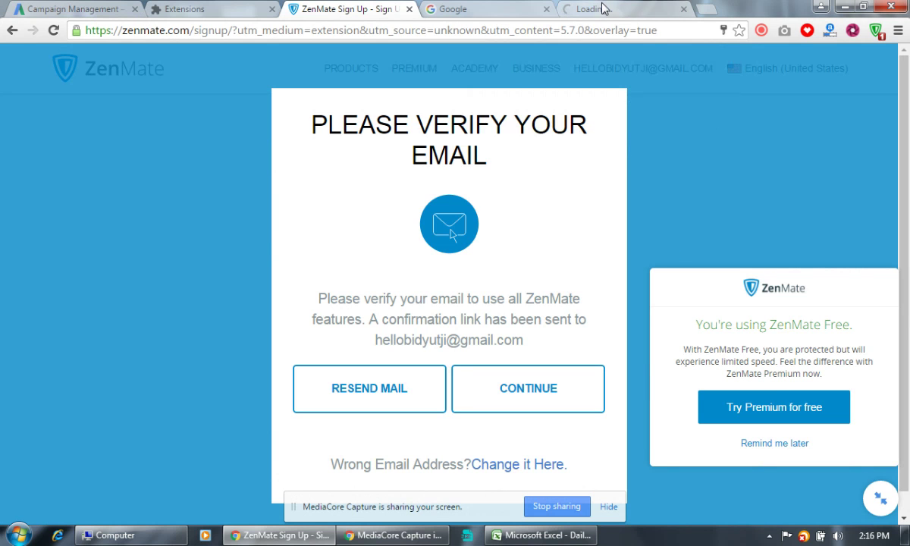
left_click(615, 11)
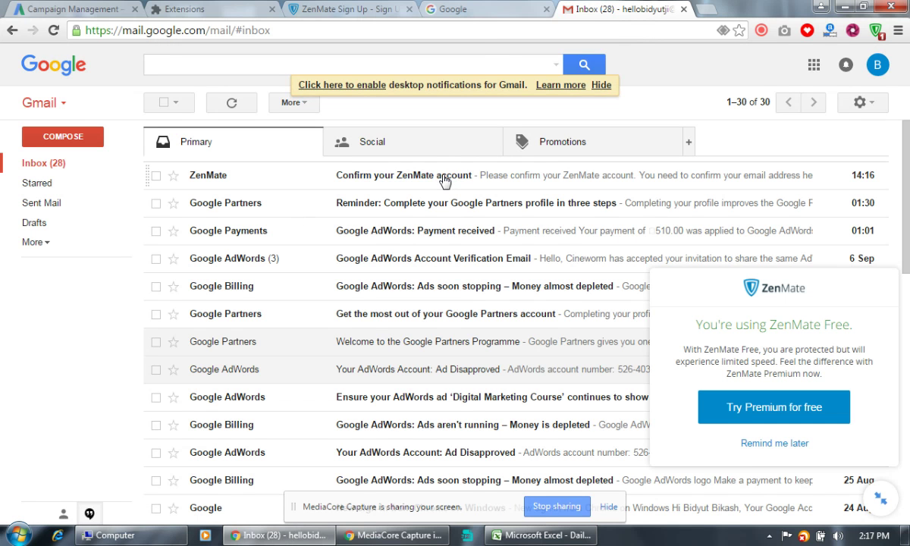
left_click(444, 176)
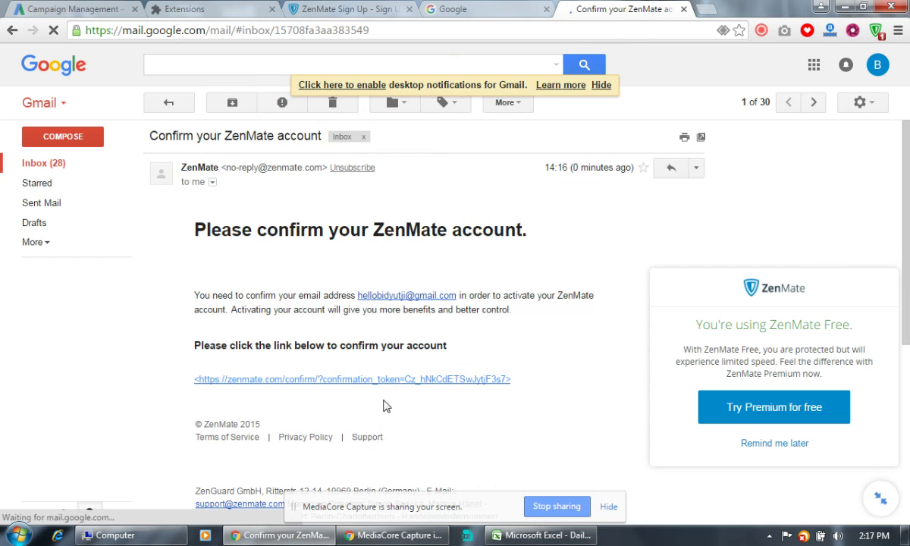
left_click(367, 379)
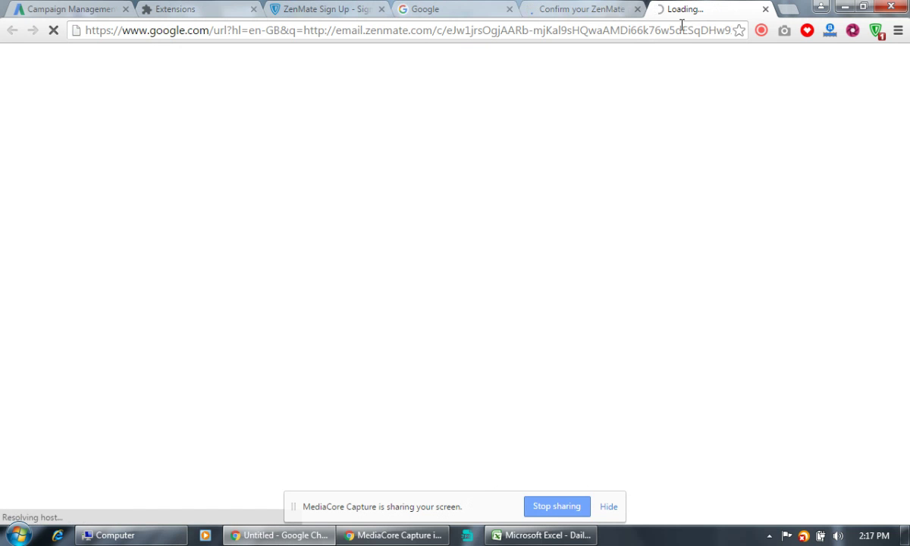
View ZenMate's available countries with Hong Kong current, closing the list without changing location.
left_click(789, 9)
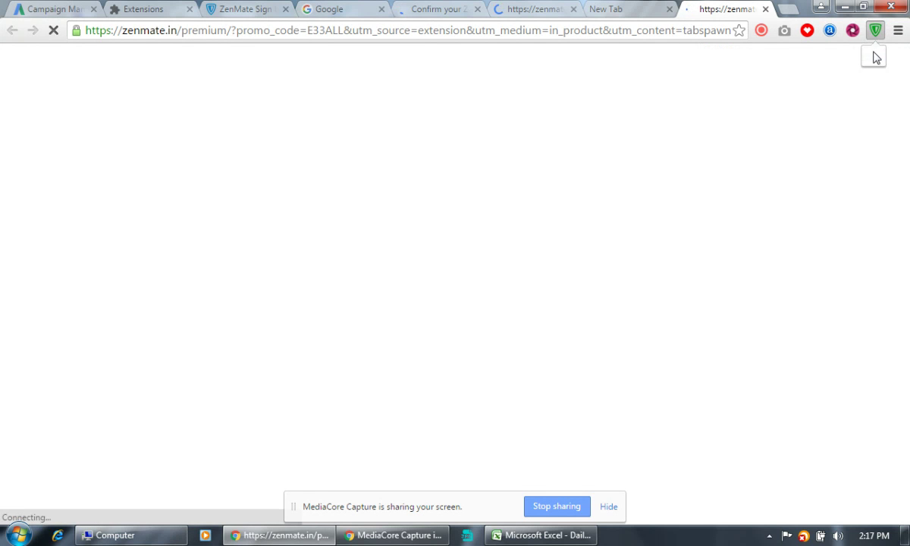
left_click(876, 30)
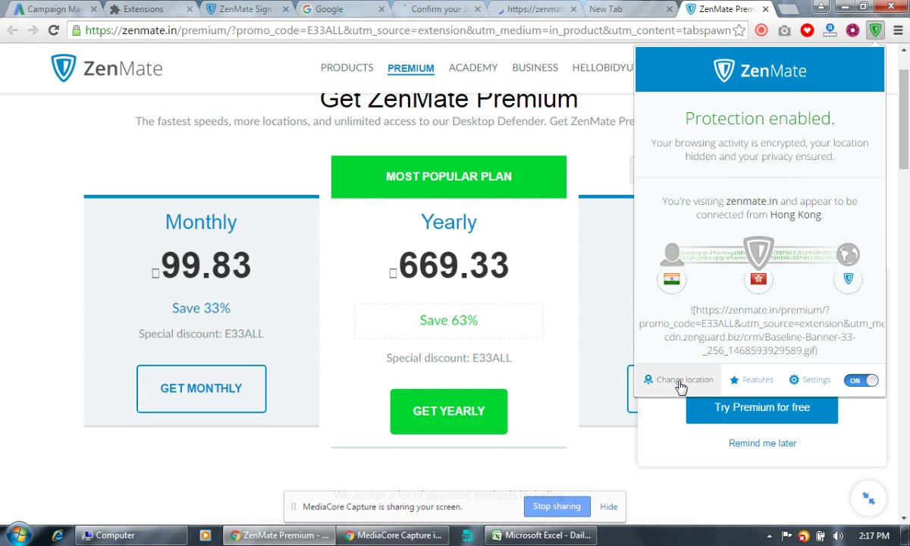
left_click(690, 379)
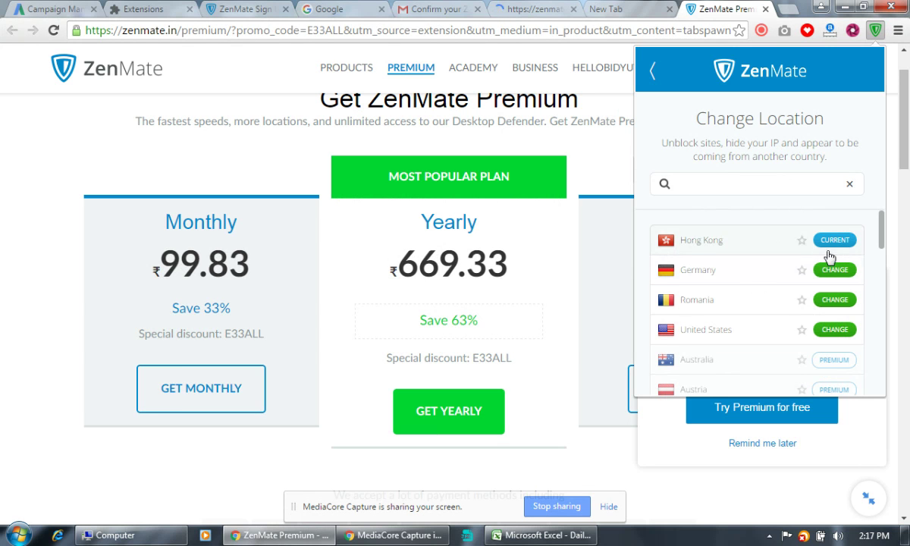
left_click(796, 9)
left_click(793, 11)
Go to YouTube, search 'apnayogi' and open the 10 Surprising Health Benefits Of Brown Rice video.
type("youtube.com")
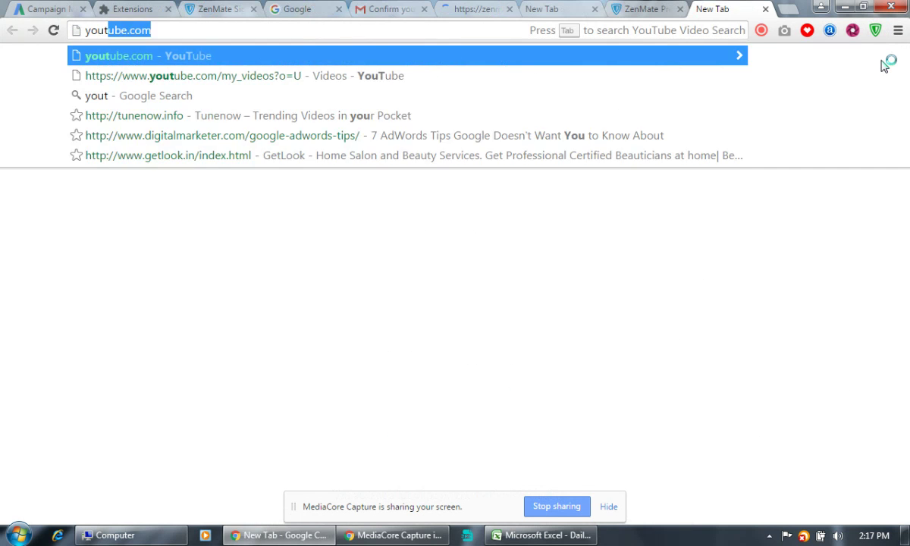
key("Return")
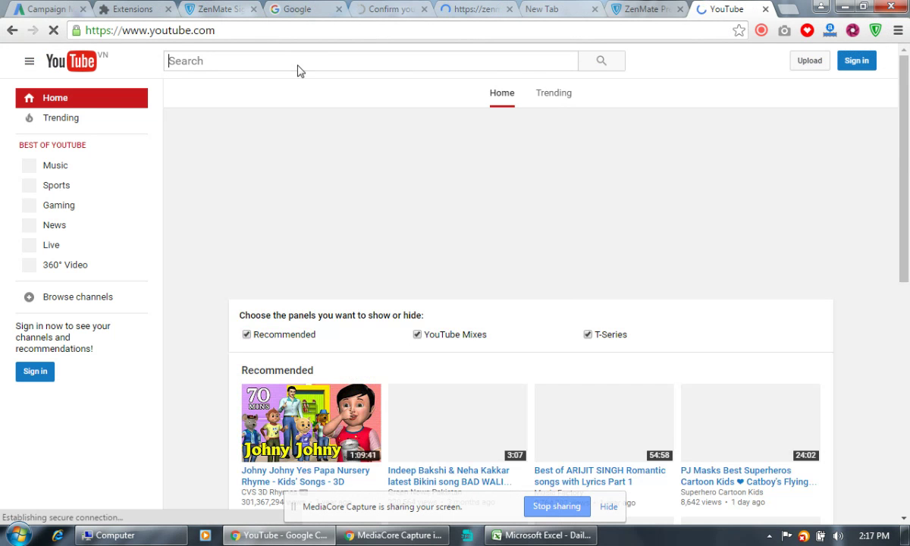
type("a")
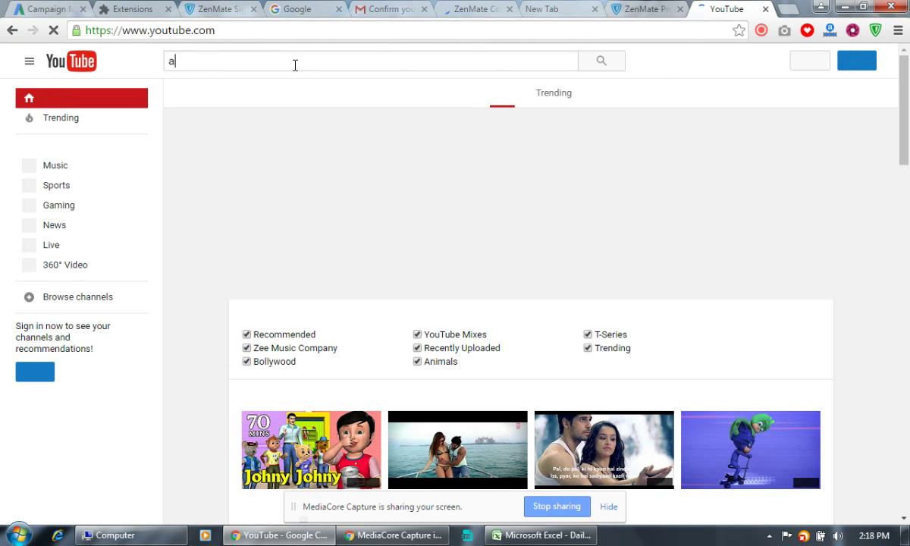
type("pnayogi")
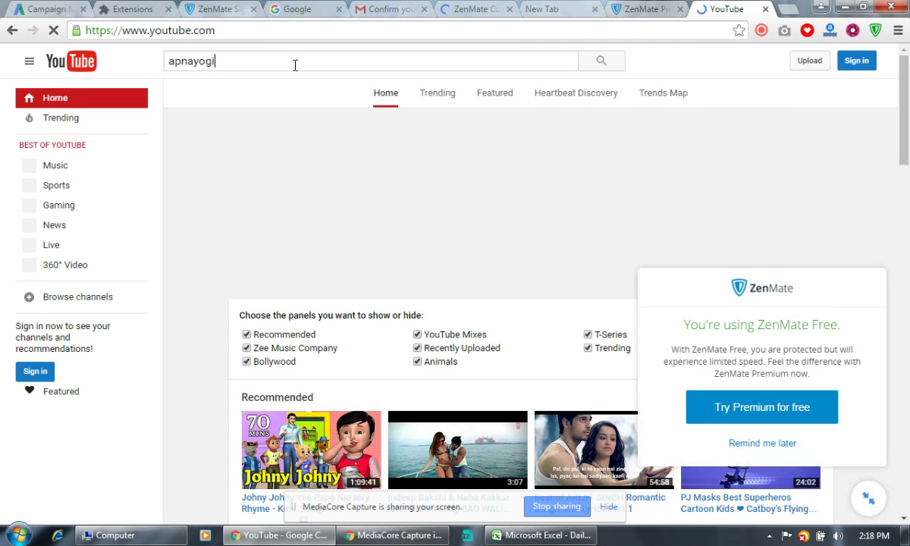
key("Return")
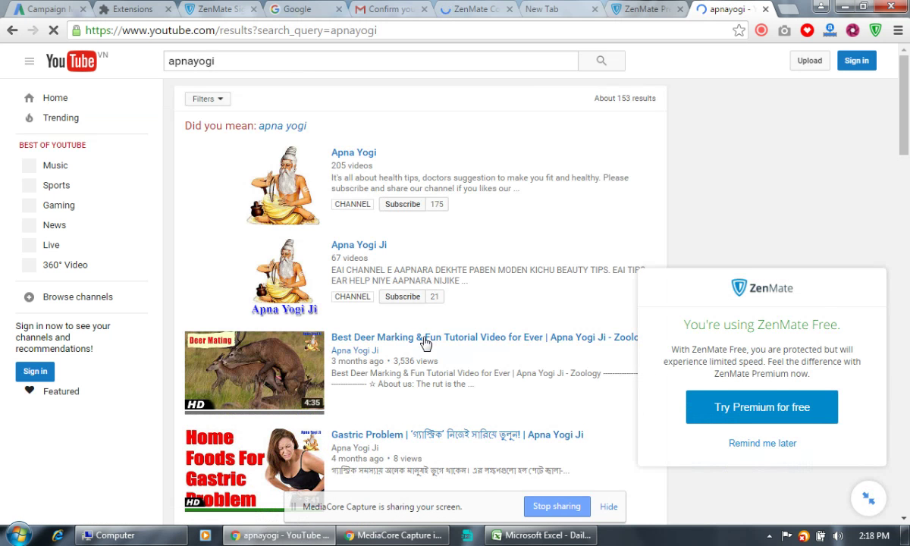
scroll(423, 345, "down", 1)
scroll(425, 348, "down", 5)
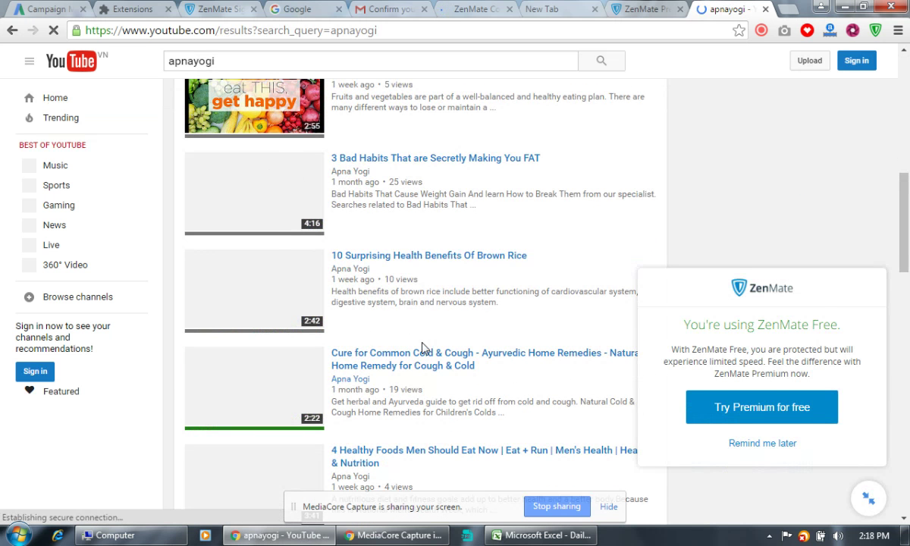
left_click(393, 263)
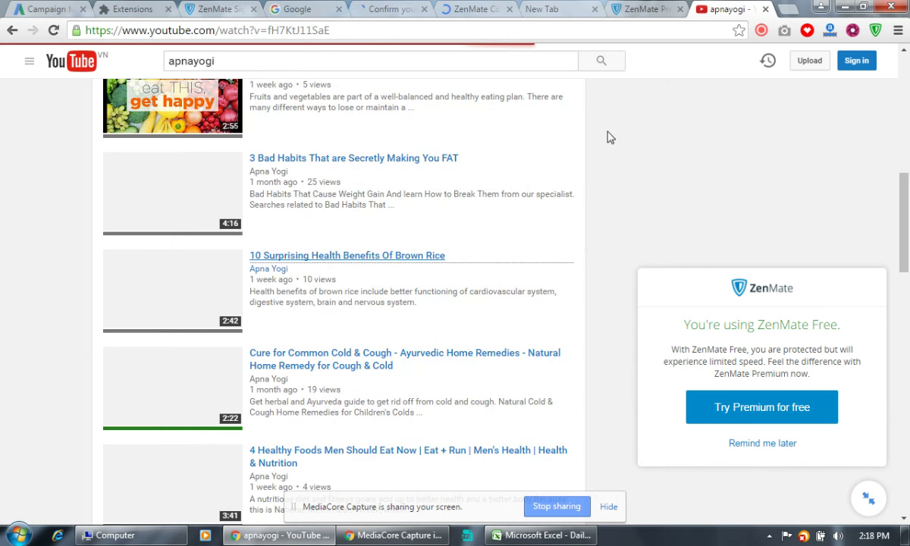
left_click(789, 9)
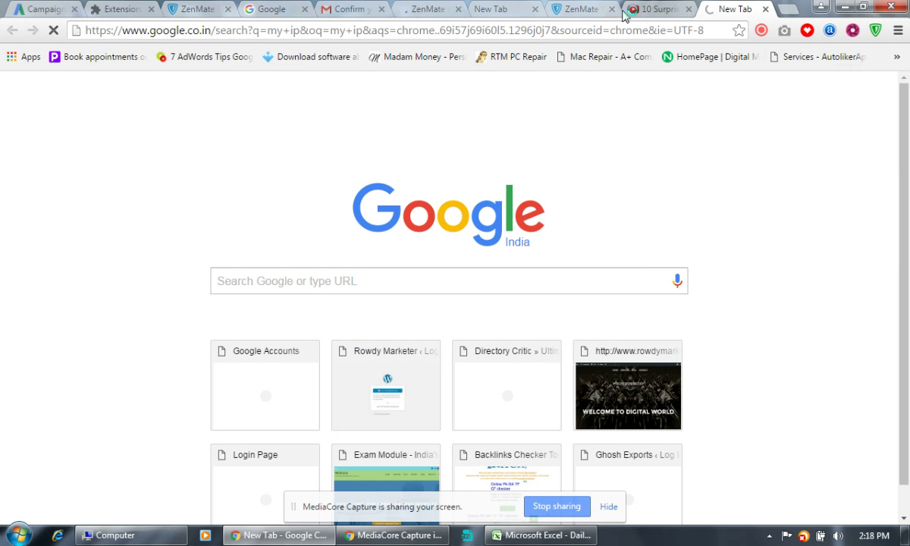
left_click(663, 10)
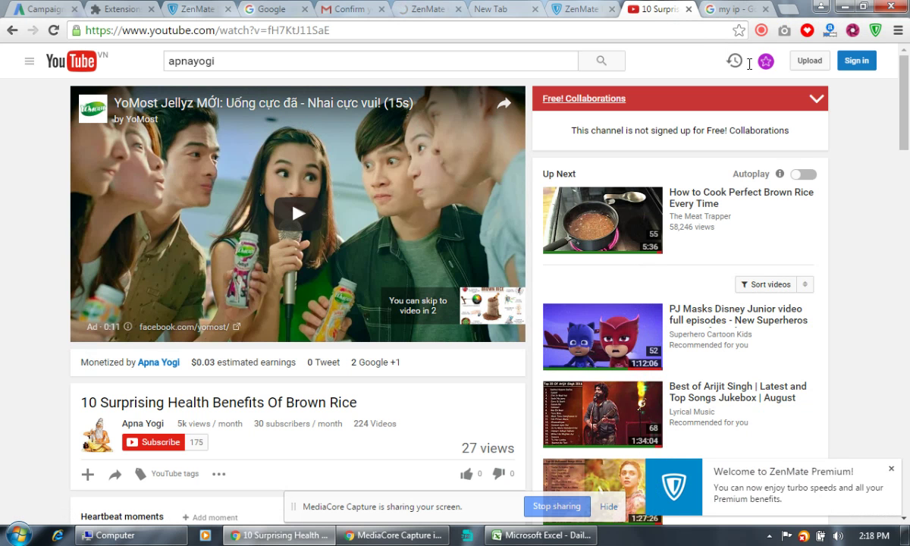
left_click(732, 10)
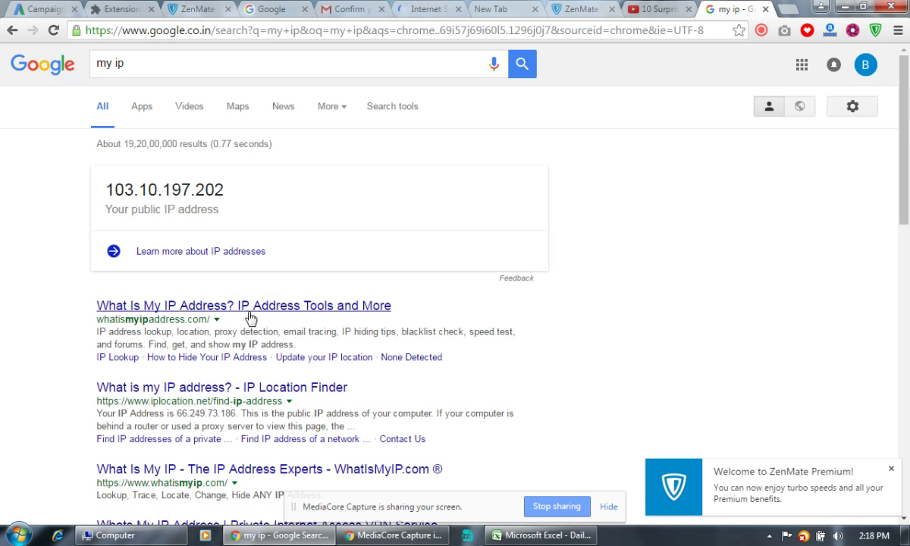
left_click(232, 303)
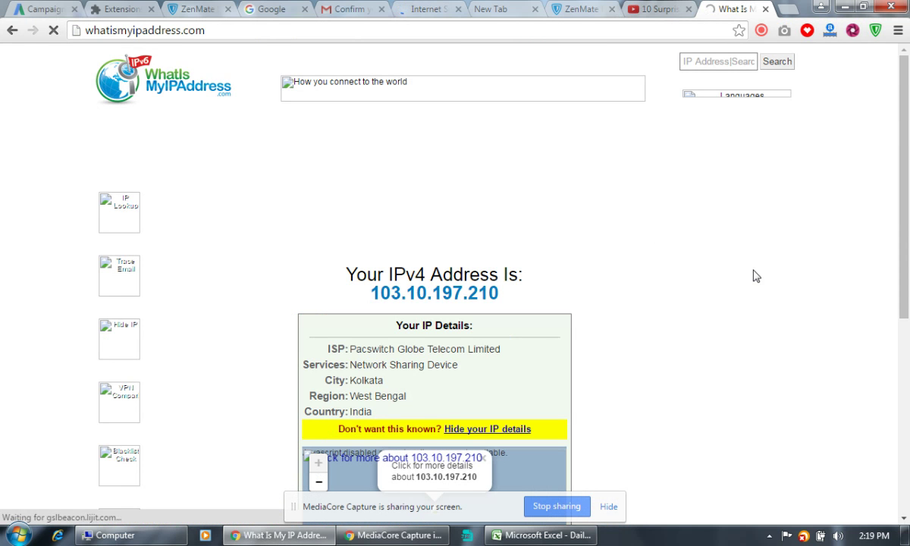
left_click(10, 34)
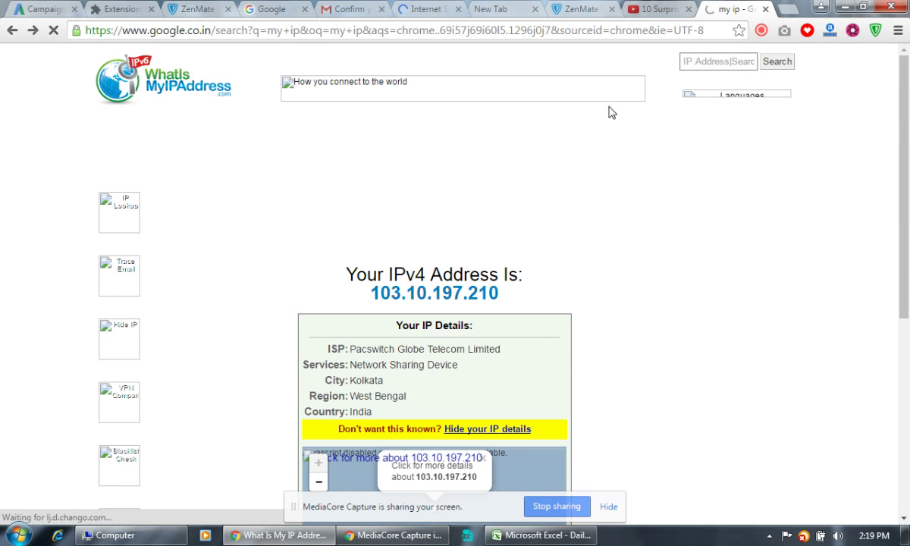
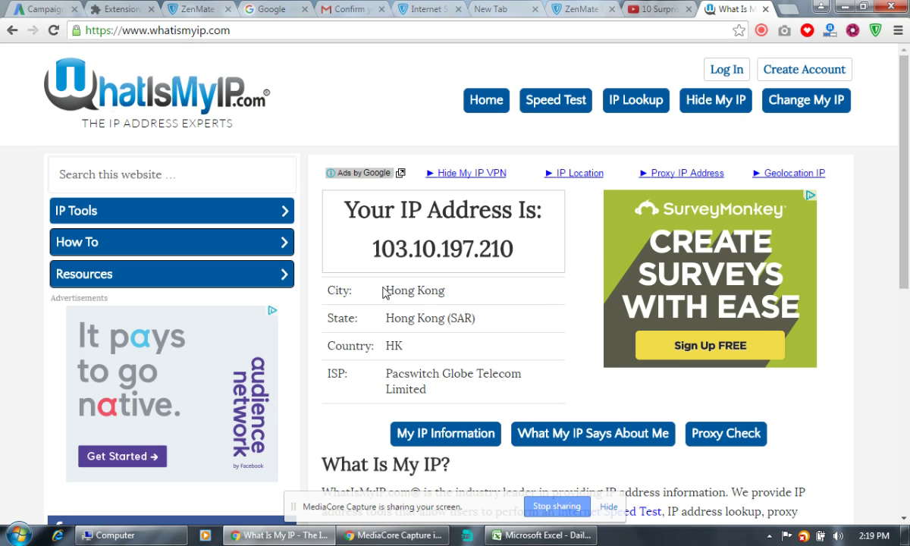
Check the Hong Kong IP location, then close the What Is My IP, YouTube and ZenMate tabs.
left_click_drag(386, 290, 445, 293)
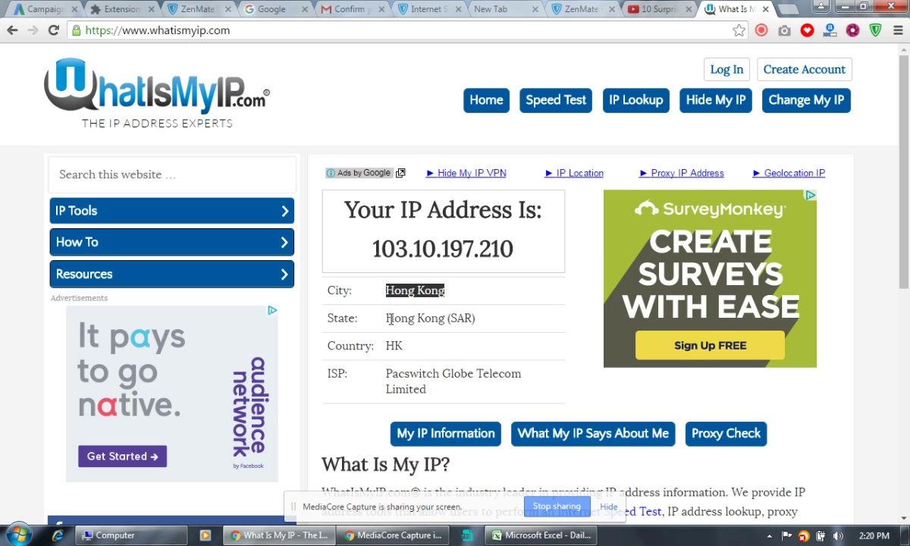
left_click_drag(385, 317, 458, 318)
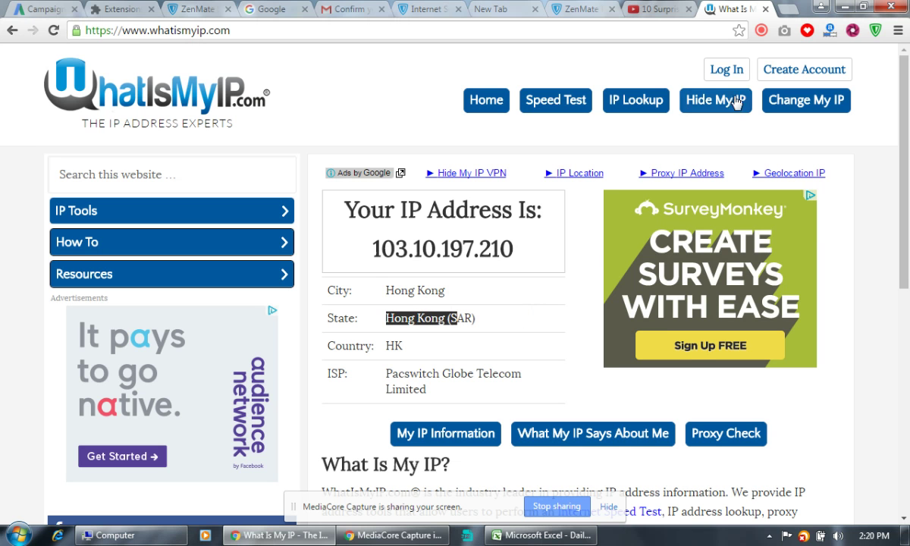
left_click(767, 10)
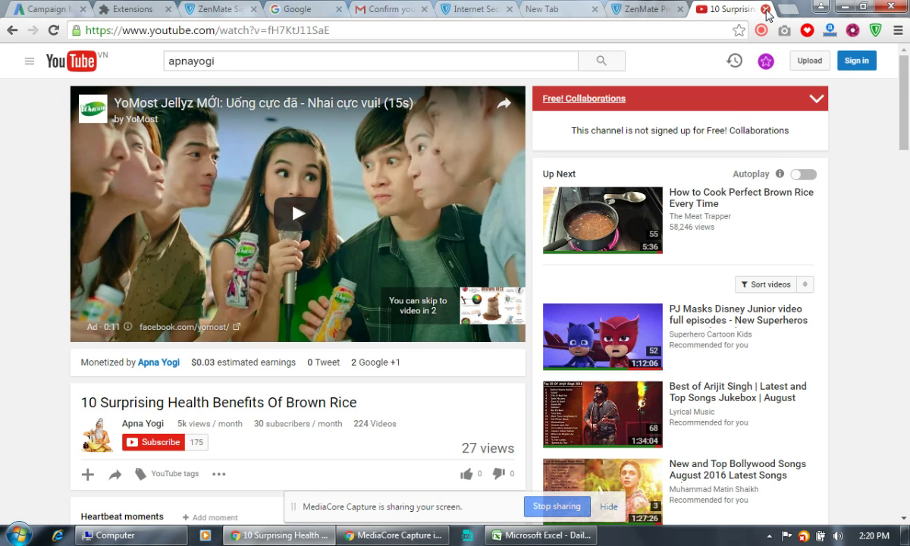
left_click(766, 10)
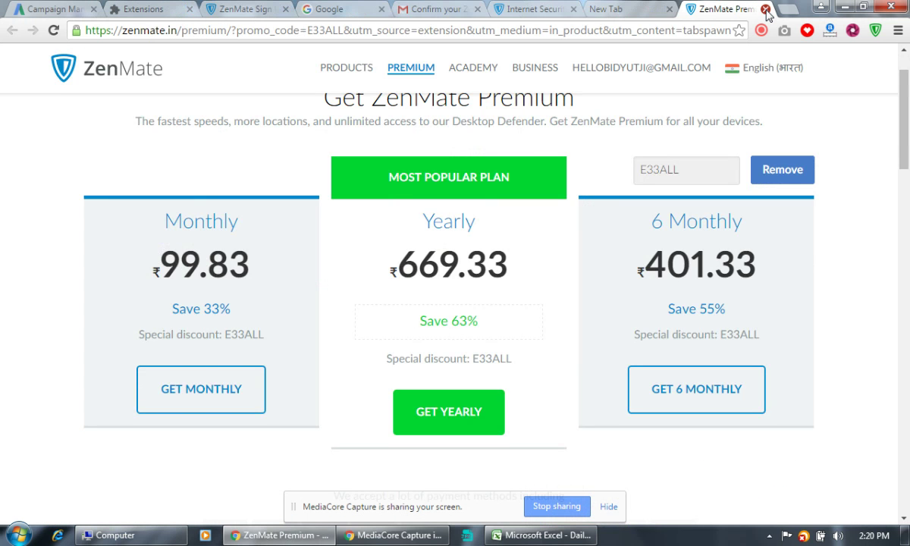
left_click(767, 10)
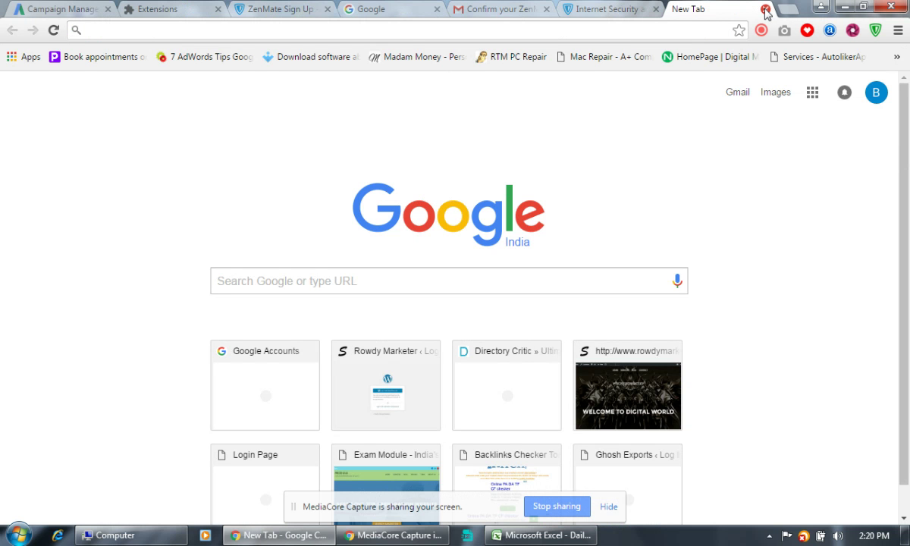
left_click(767, 10)
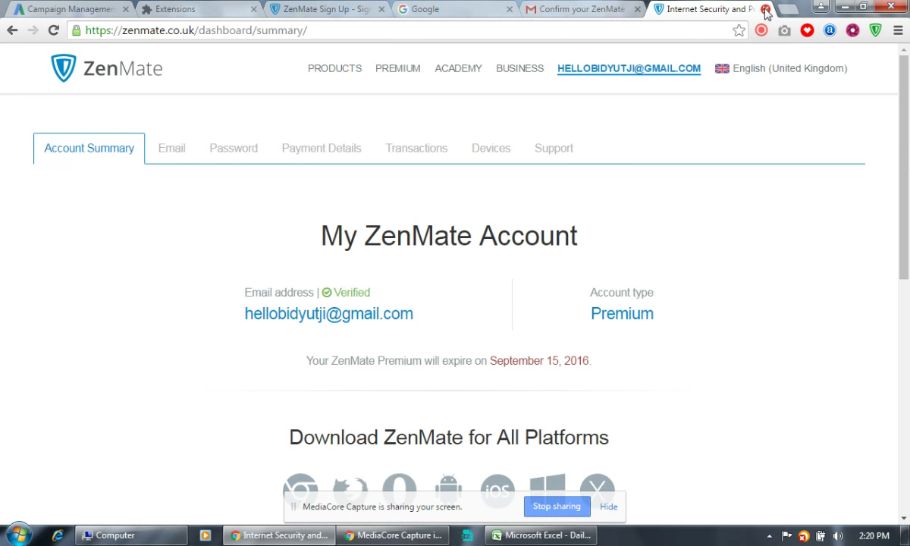
left_click(766, 10)
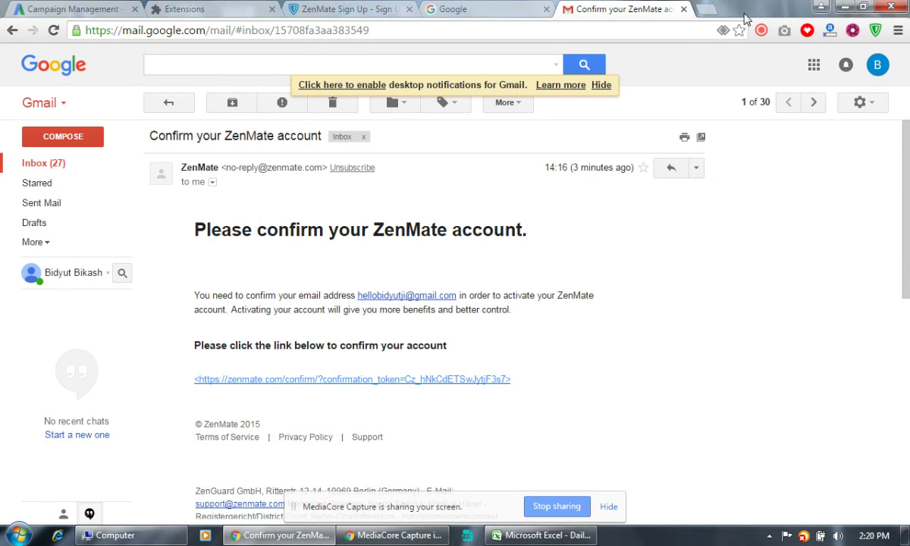
Close the ZenMate sign-up tab, keeping the Gmail inbox and AdWords campaigns tabs.
left_click(56, 168)
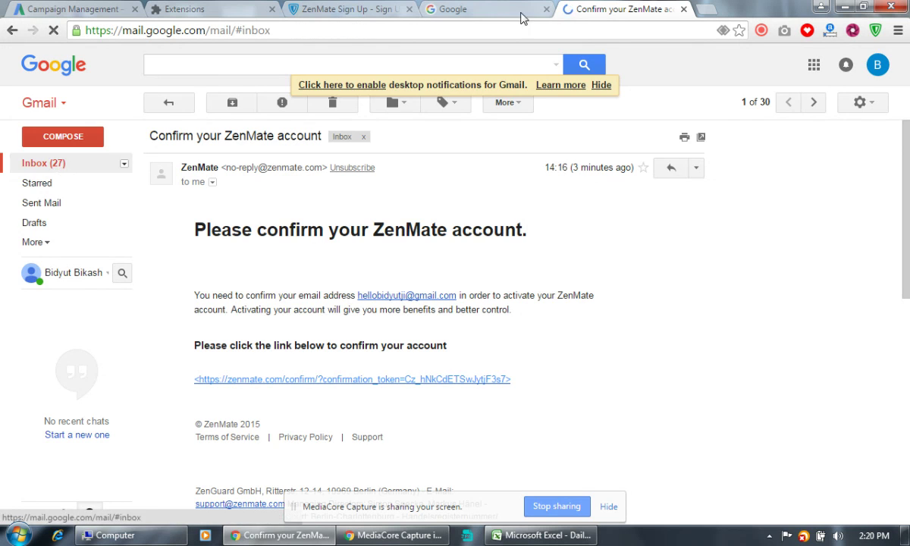
left_click(471, 10)
left_click(304, 10)
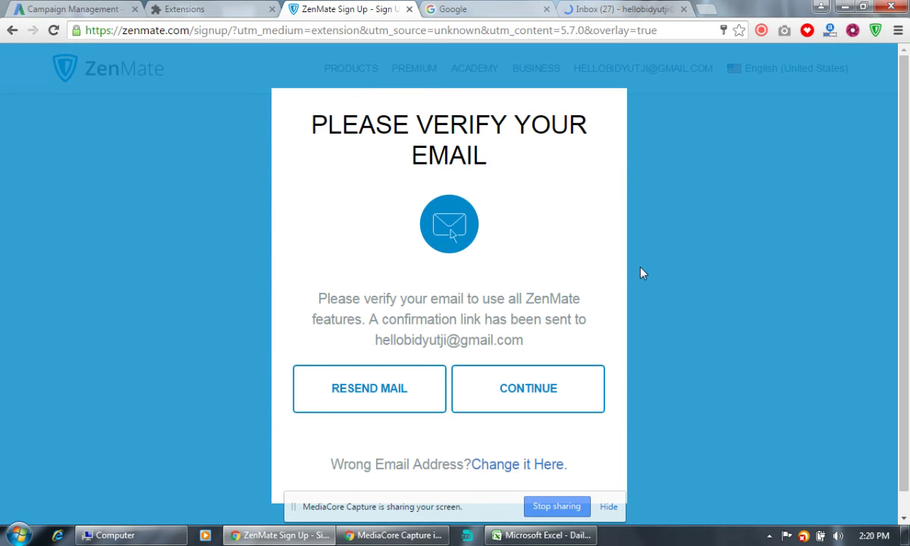
left_click(410, 9)
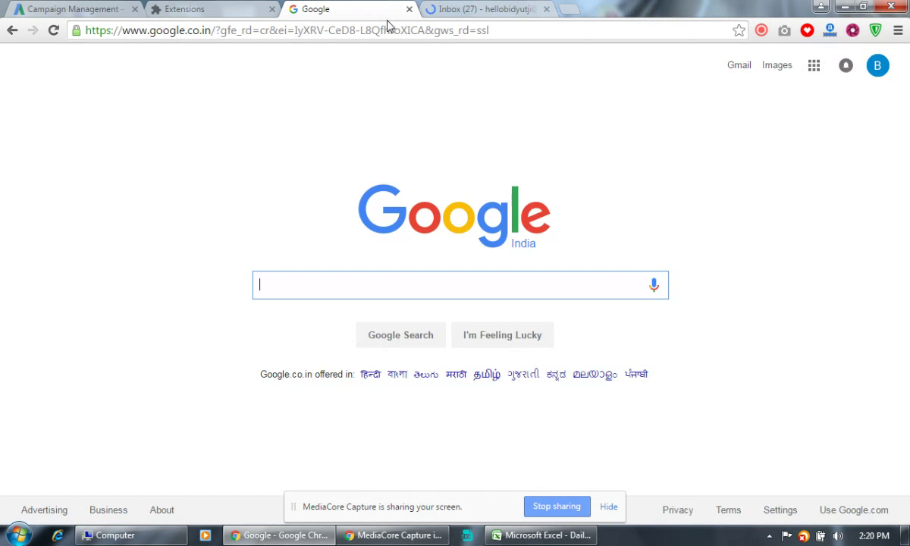
left_click(482, 9)
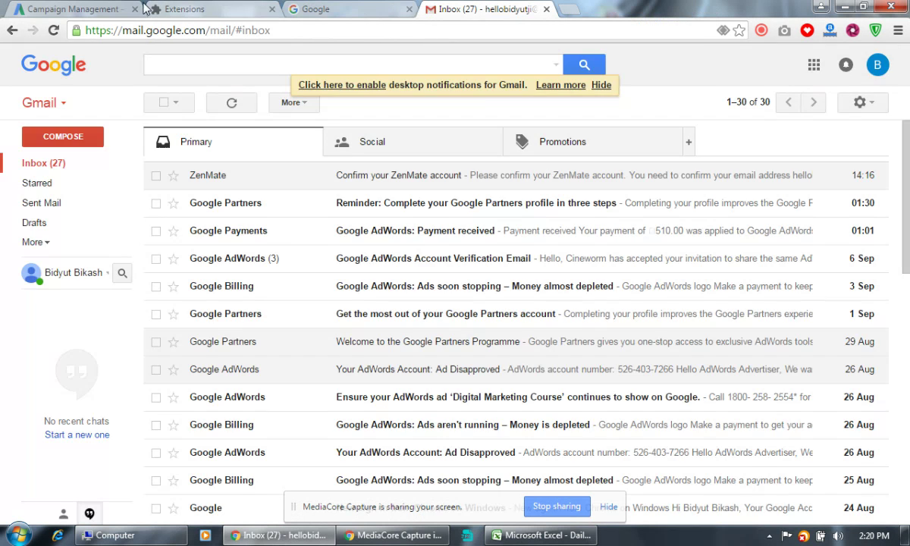
left_click(69, 10)
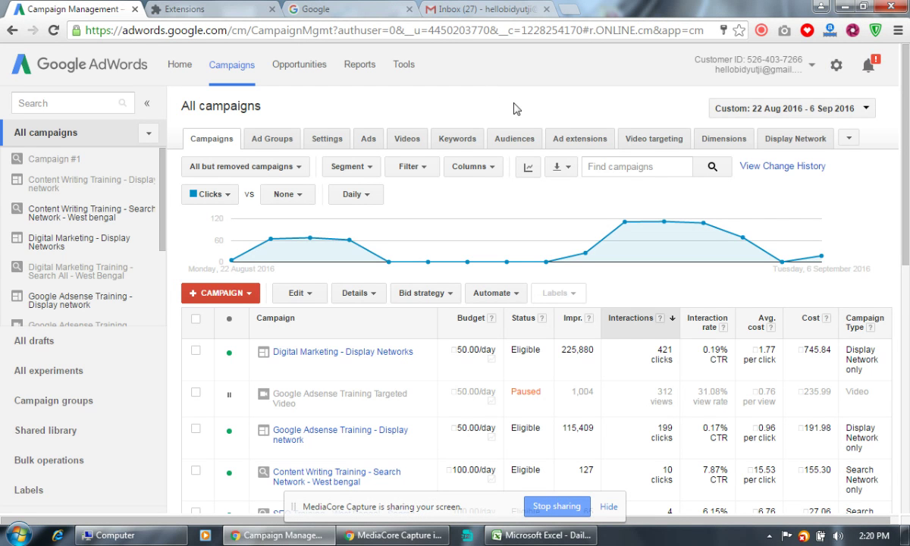
Close the Google search and Extensions tabs and select a fresh blank tab.
left_click(356, 7)
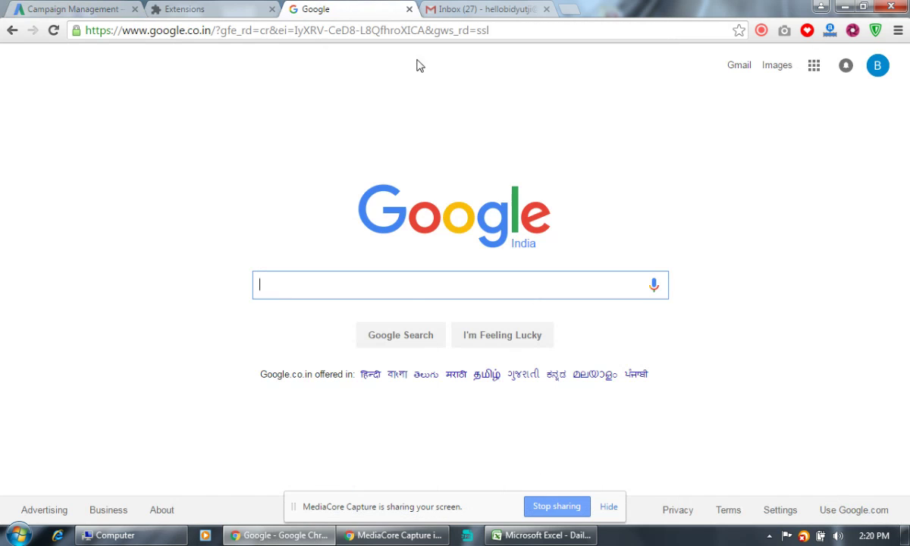
left_click(409, 9)
left_click(432, 10)
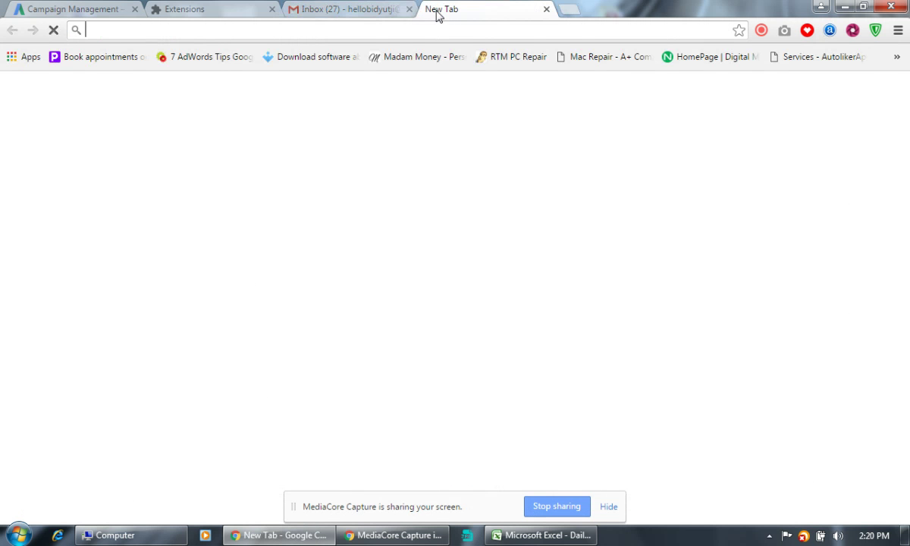
left_click(176, 9)
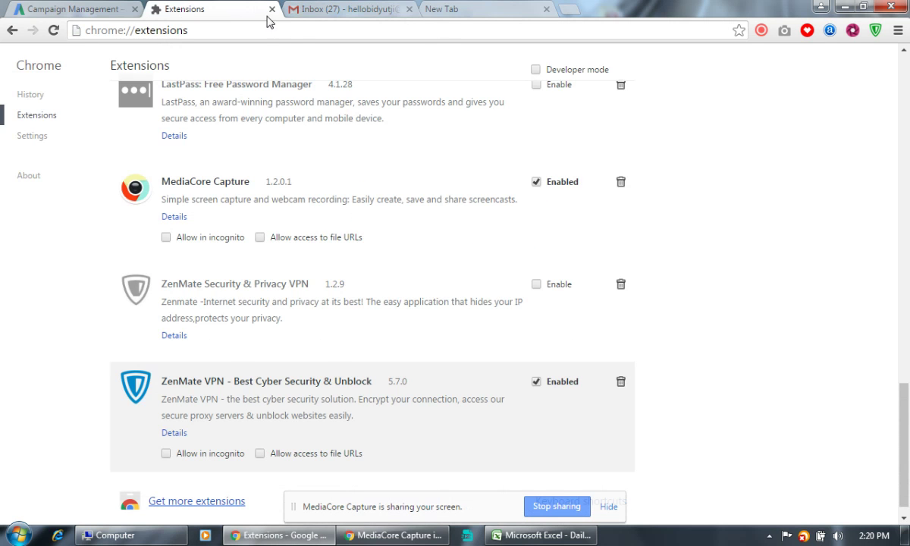
left_click(271, 9)
left_click(83, 9)
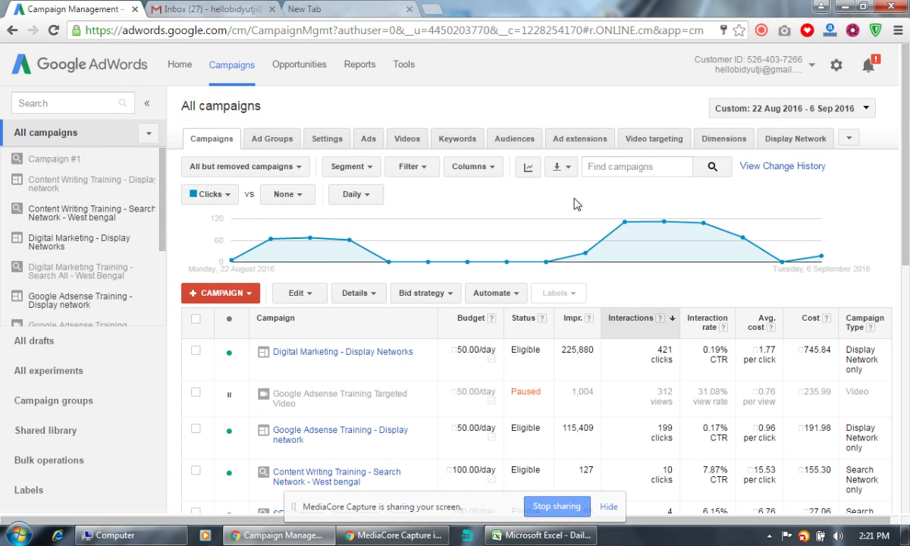
left_click(303, 14)
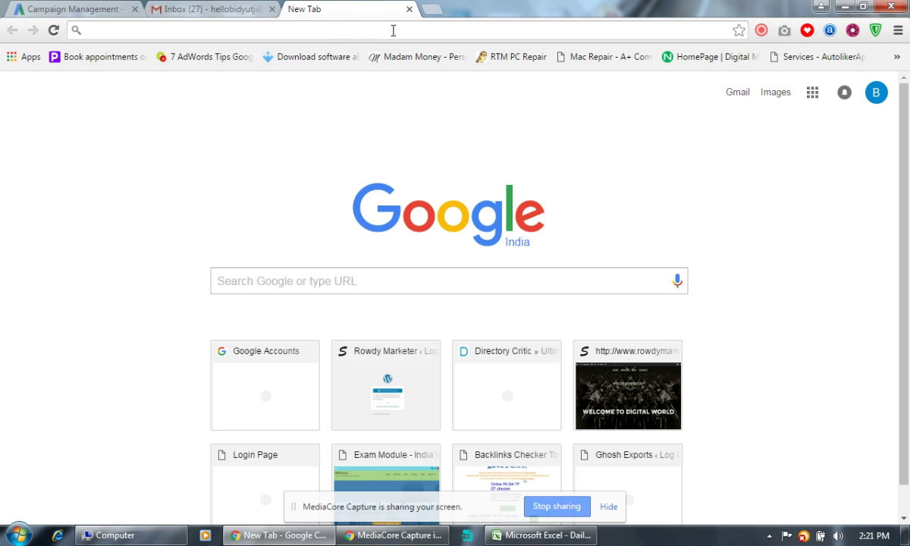
Load incomemantra.com/money in the new tab and scroll to its page links at the bottom.
type("income")
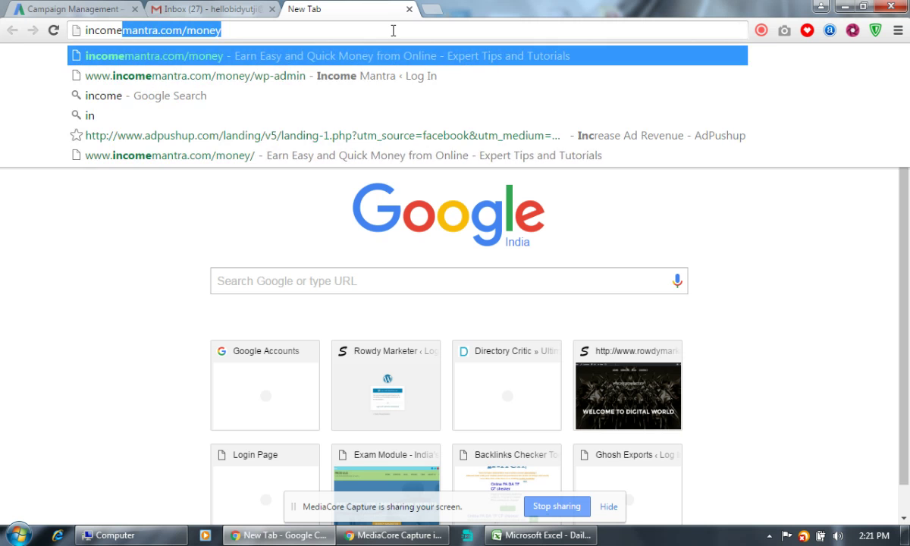
key("Return")
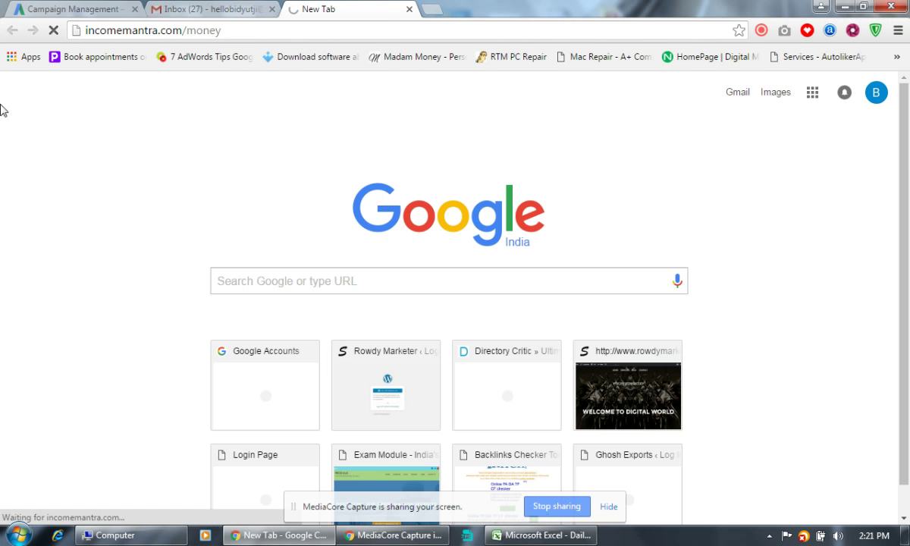
left_click(106, 7)
left_click(204, 10)
left_click(331, 9)
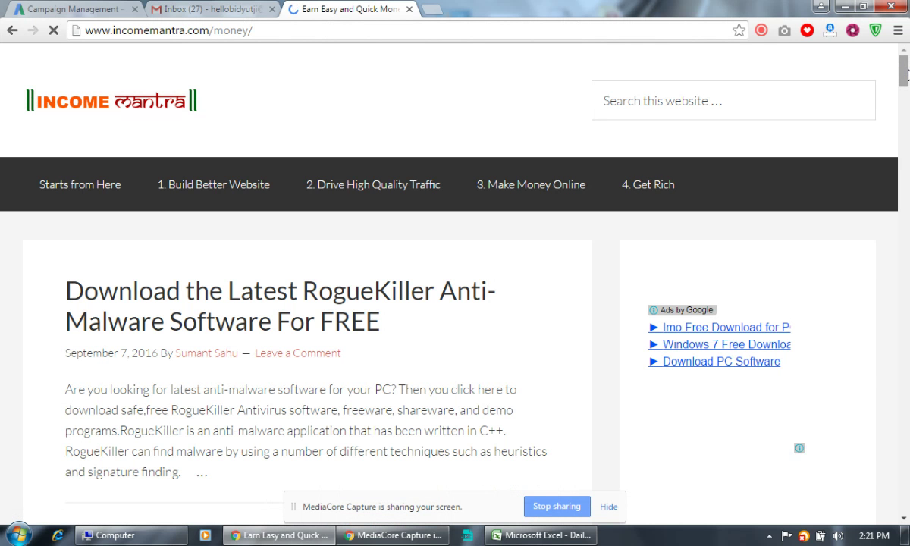
left_click_drag(908, 73, 905, 538)
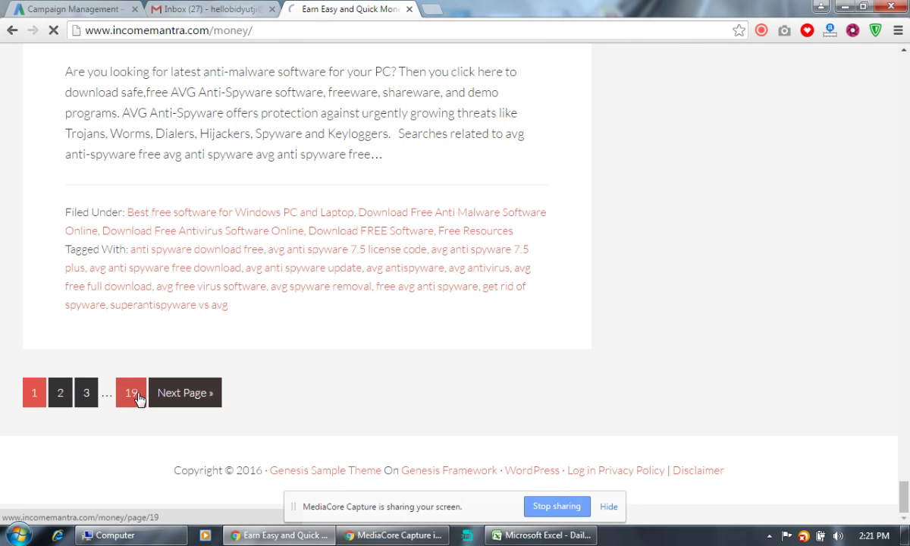
Open page 19 of the Income Mantra money blog posts.
left_click(185, 392)
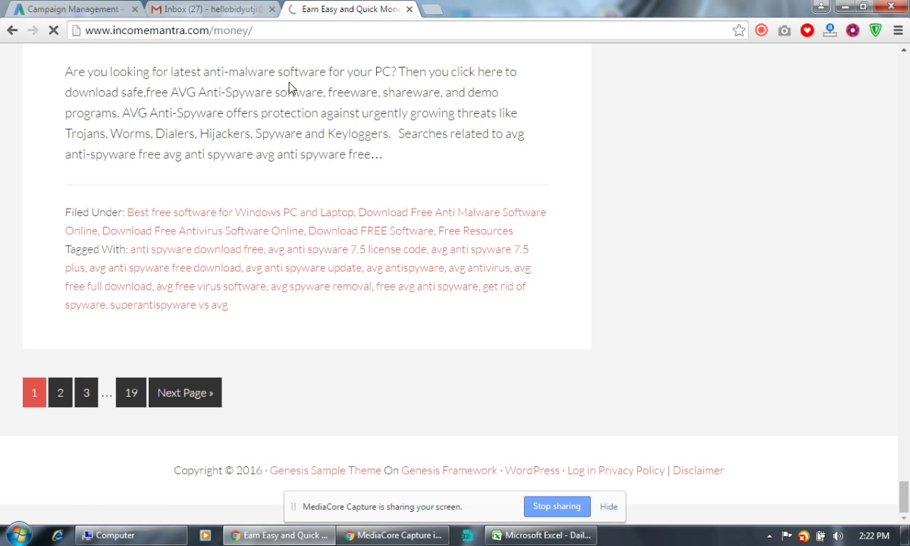
left_click(238, 11)
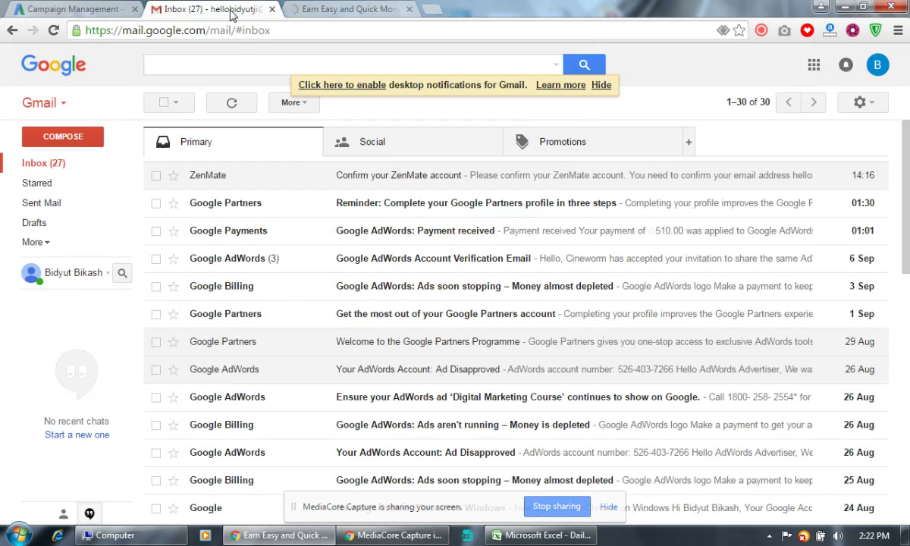
left_click(313, 9)
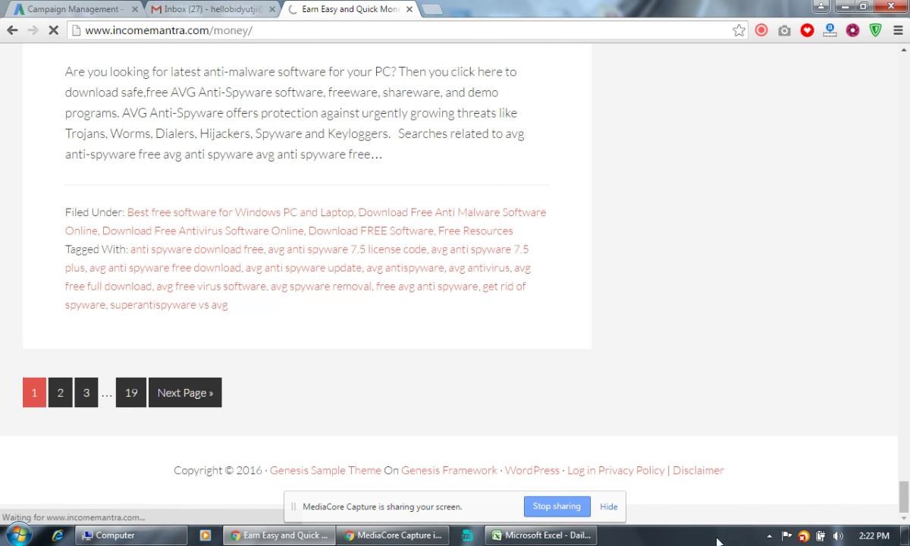
Switch ZenMate VPN protection to OFF.
left_click(771, 535)
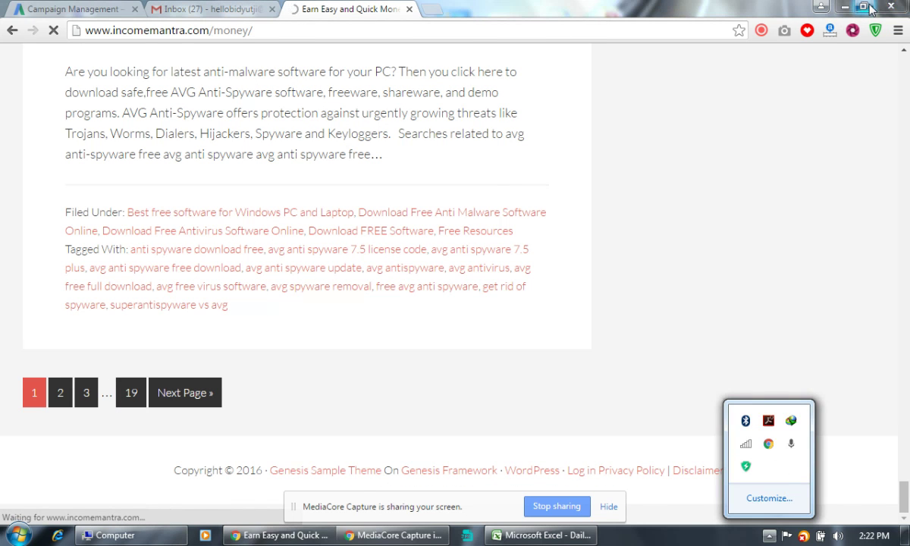
left_click(877, 30)
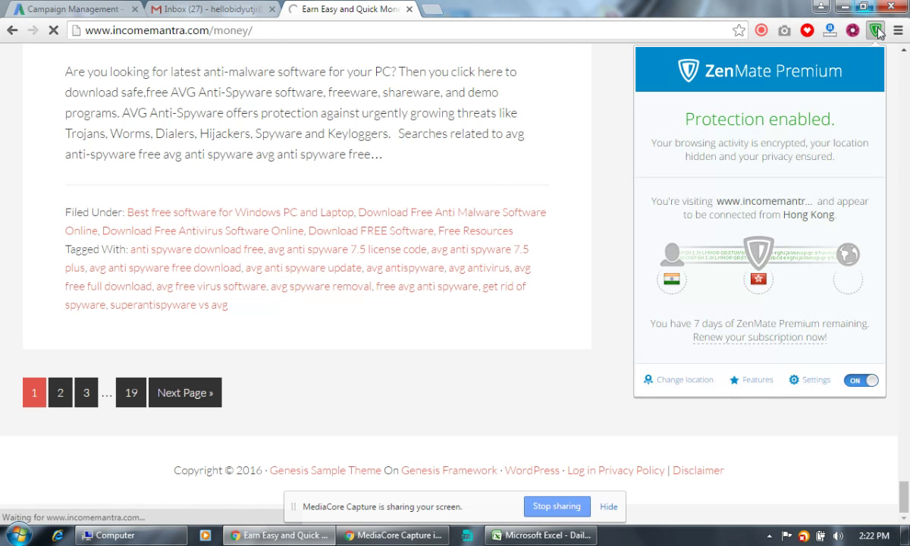
left_click(872, 385)
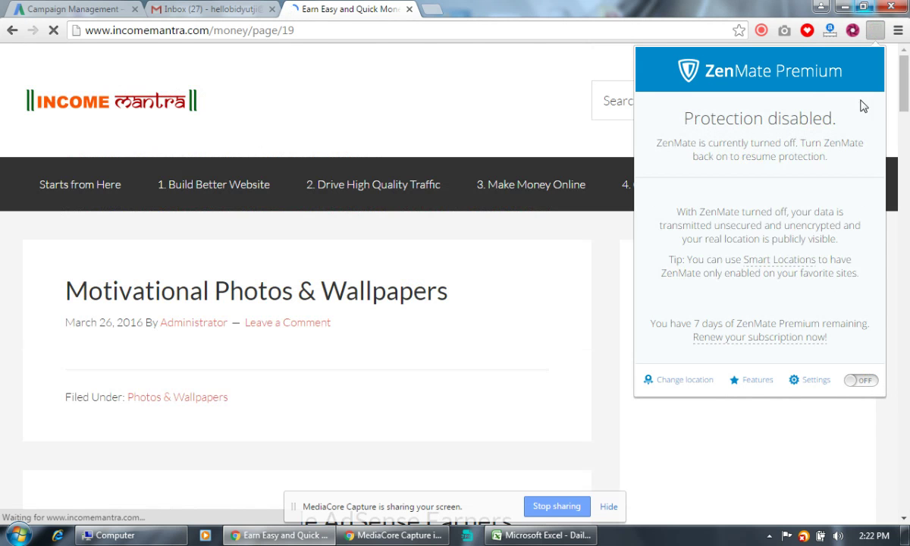
Browse the page-19 posts and open the Top 10 Best Web Hosting Companies in India article.
left_click(375, 10)
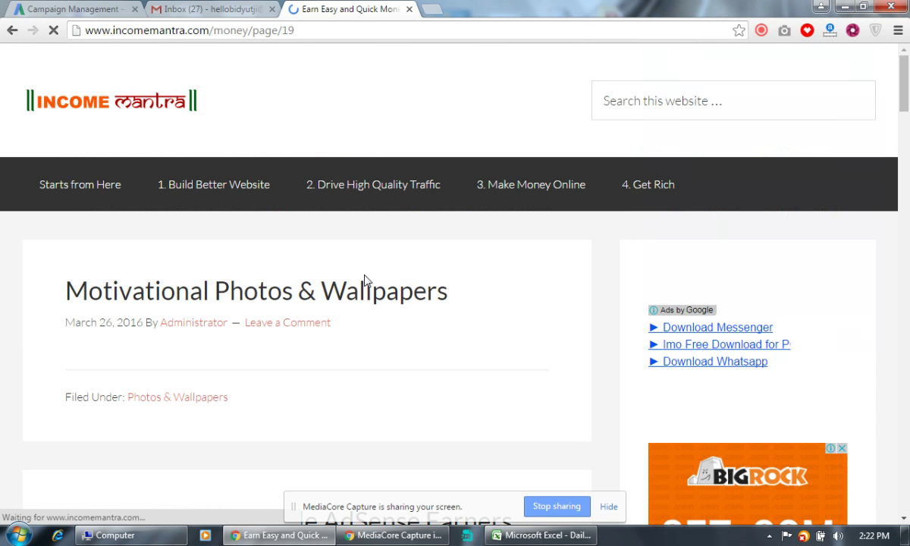
scroll(364, 280, "down", 6)
scroll(364, 280, "down", 20)
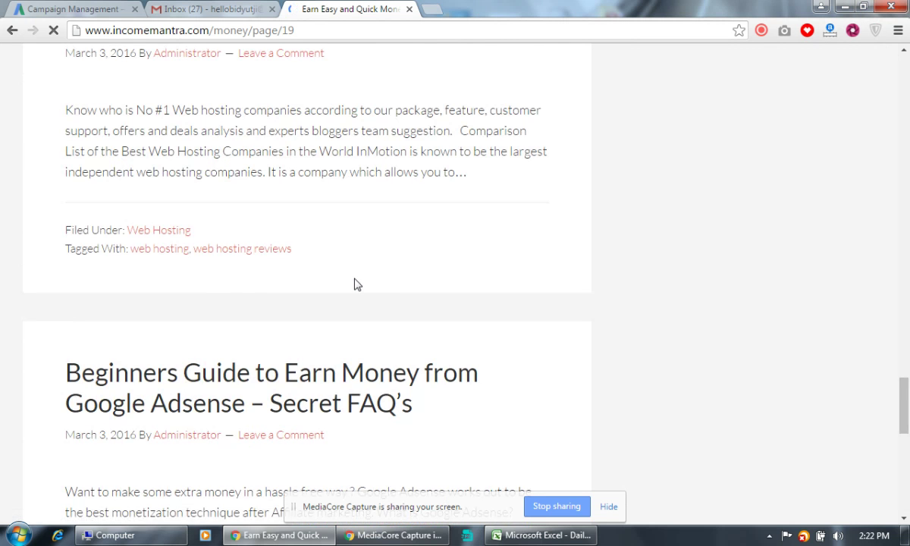
scroll(356, 284, "up", 3)
scroll(357, 285, "up", 12)
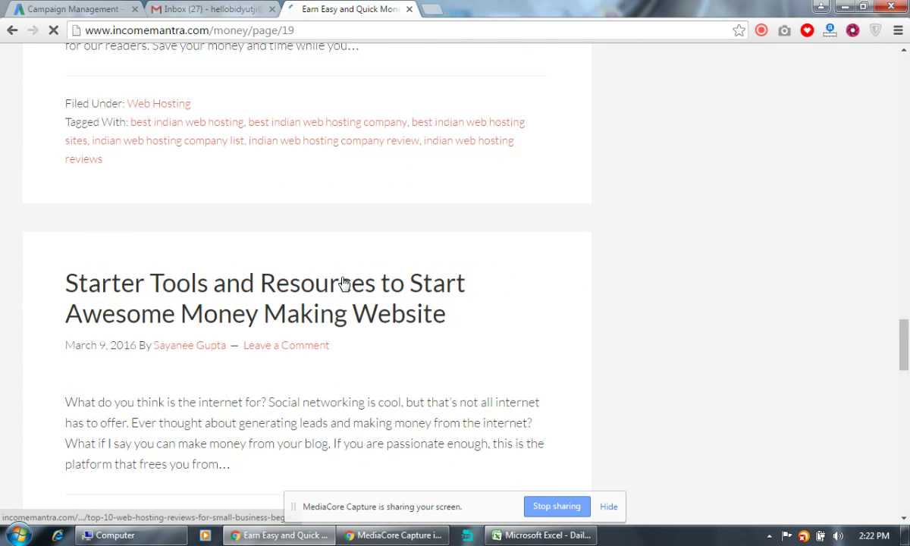
scroll(339, 300, "up", 12)
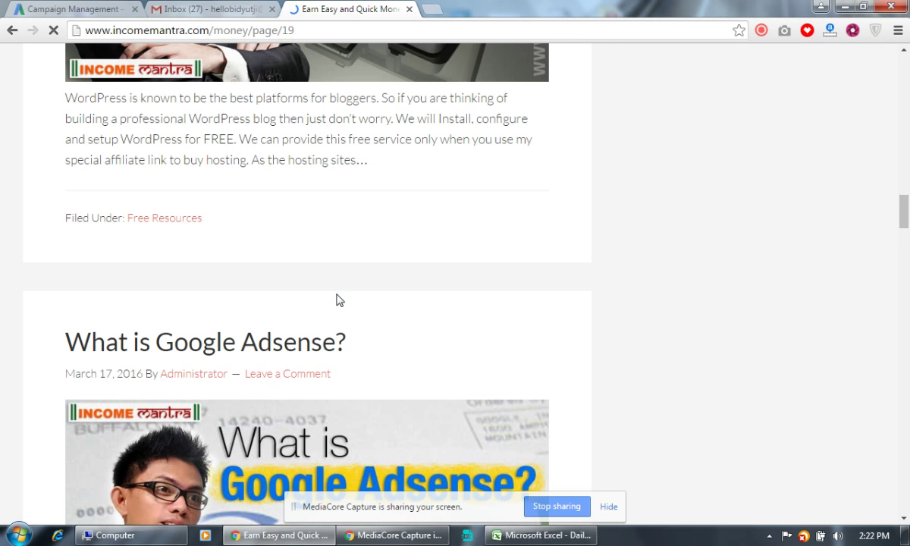
scroll(339, 299, "up", 15)
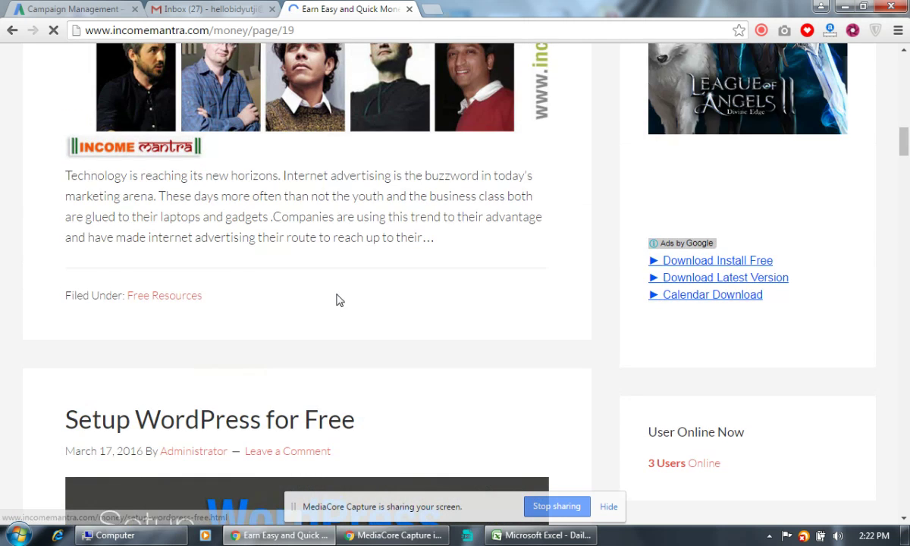
scroll(334, 299, "up", 2)
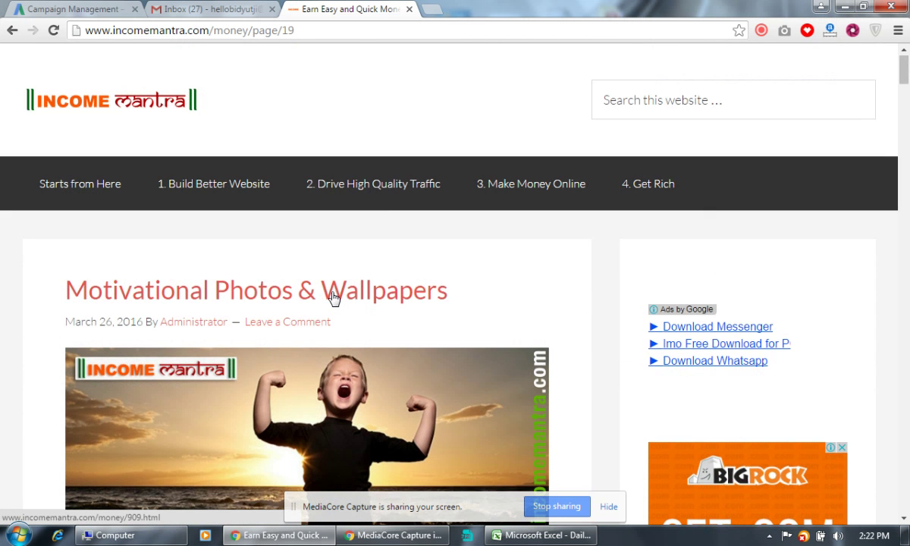
scroll(334, 298, "down", 20)
scroll(331, 298, "down", 15)
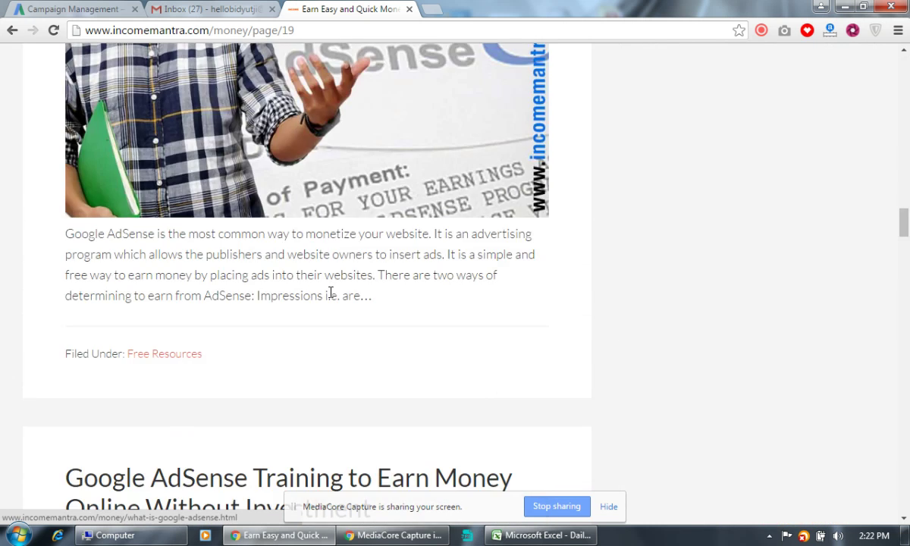
scroll(332, 298, "down", 1)
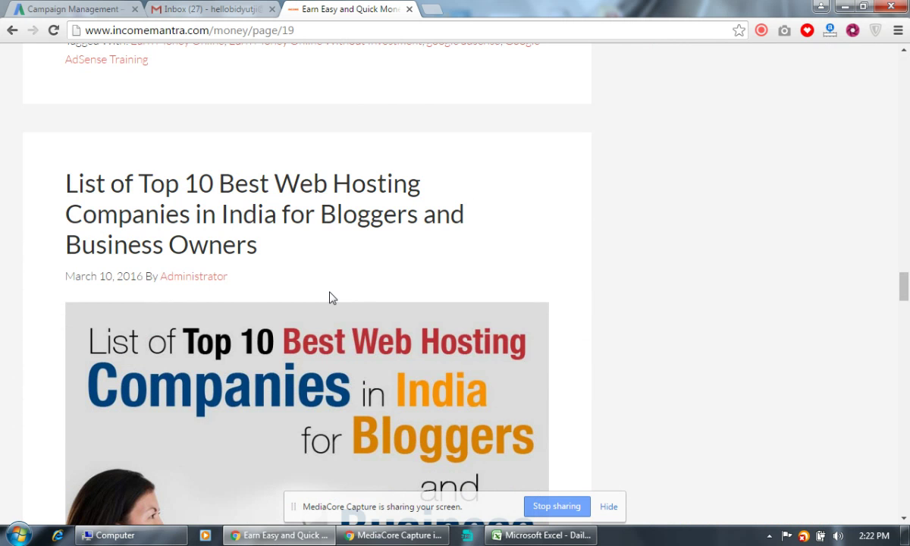
scroll(331, 298, "down", 1)
scroll(332, 298, "down", 1)
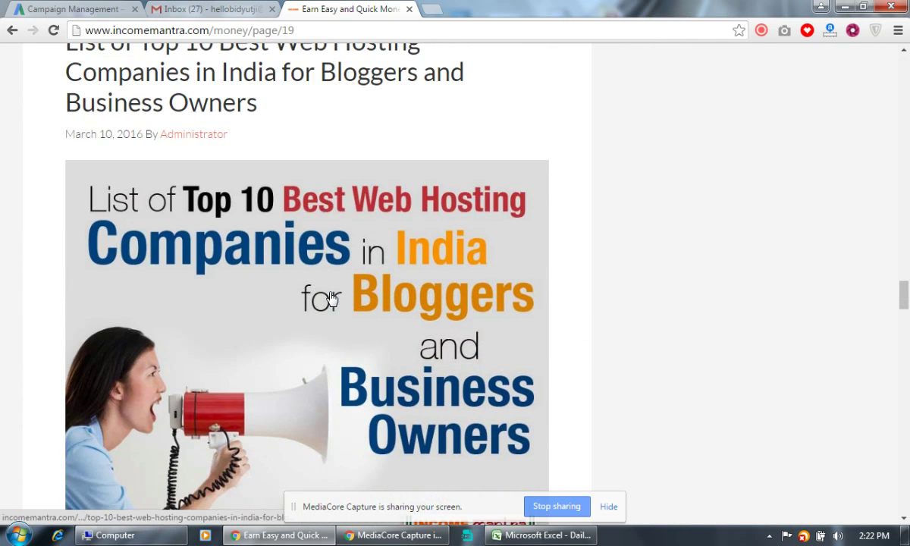
scroll(303, 298, "up", 3)
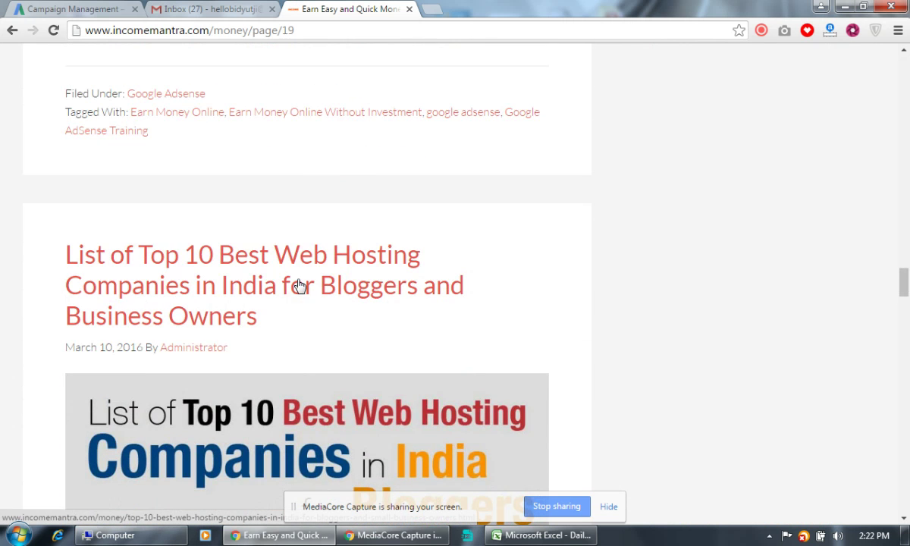
scroll(278, 294, "down", 13)
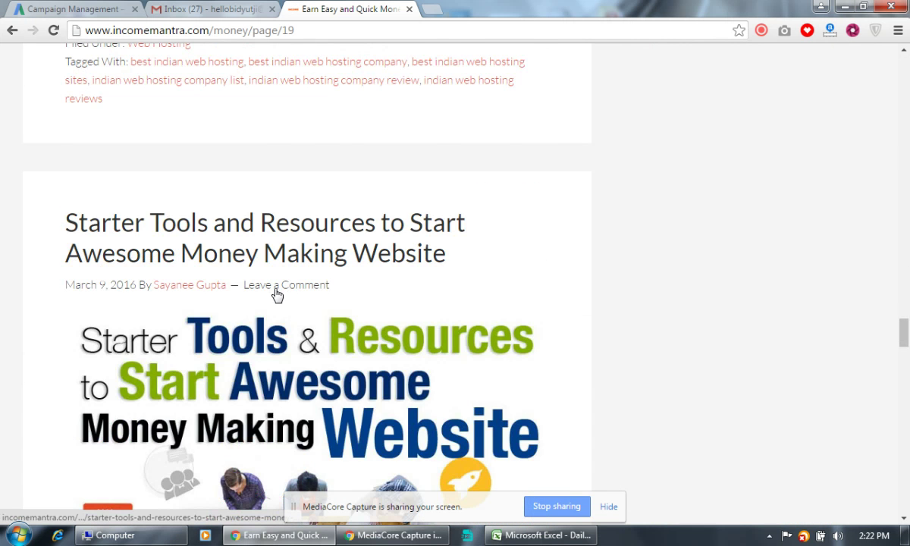
scroll(275, 295, "down", 9)
scroll(274, 296, "up", 15)
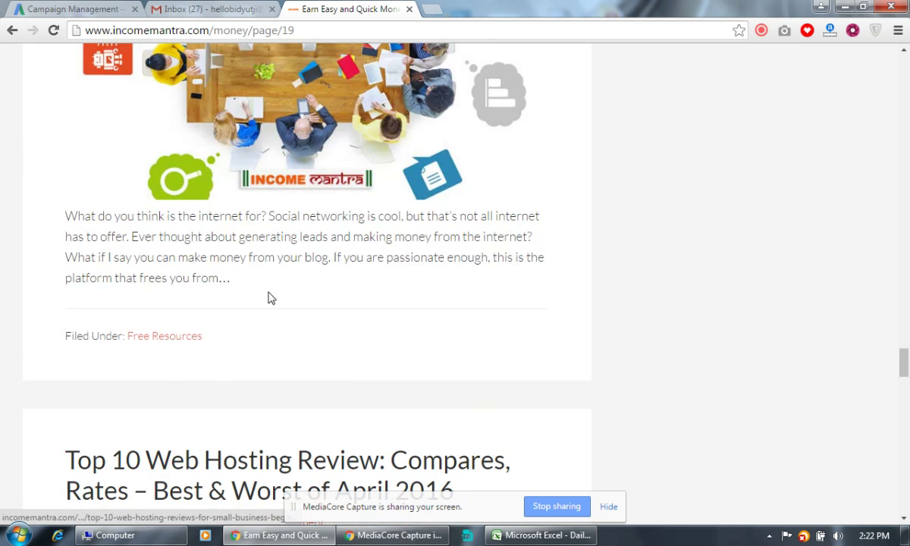
scroll(270, 299, "up", 4)
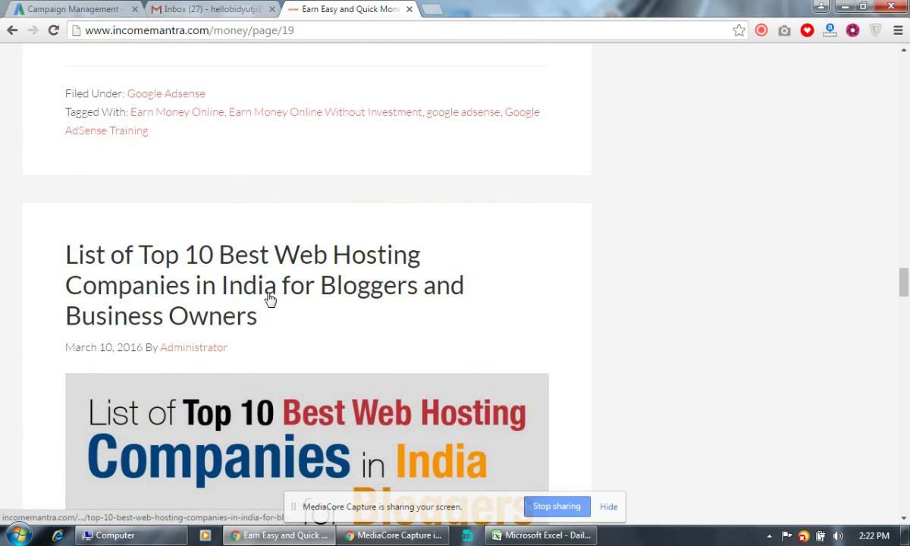
left_click(285, 291)
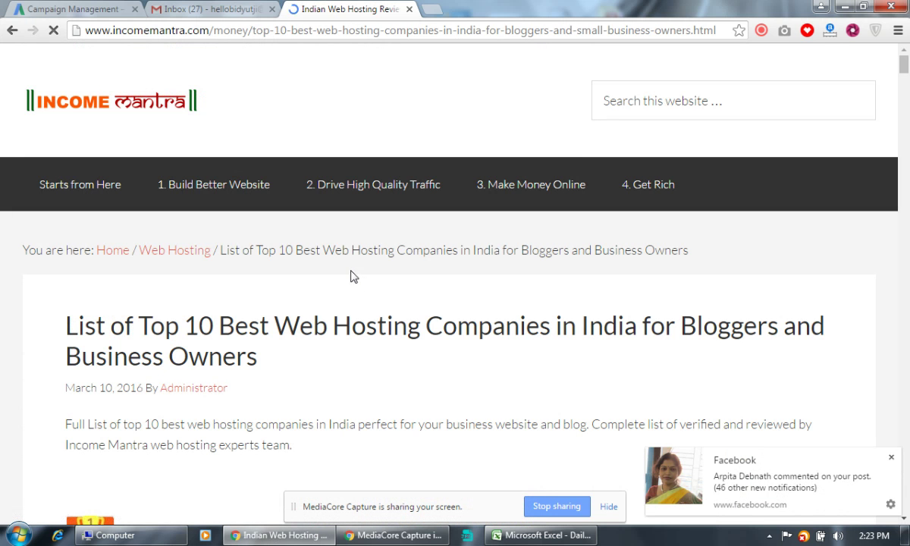
Skim the hosting article, select its URL, and return to the AdWords campaigns list.
scroll(349, 277, "down", 5)
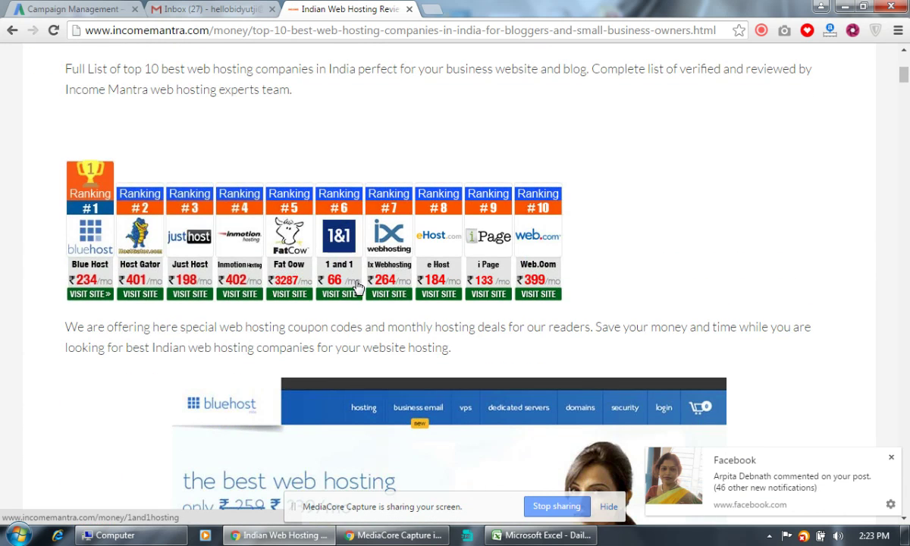
scroll(354, 285, "down", 15)
scroll(353, 280, "down", 17)
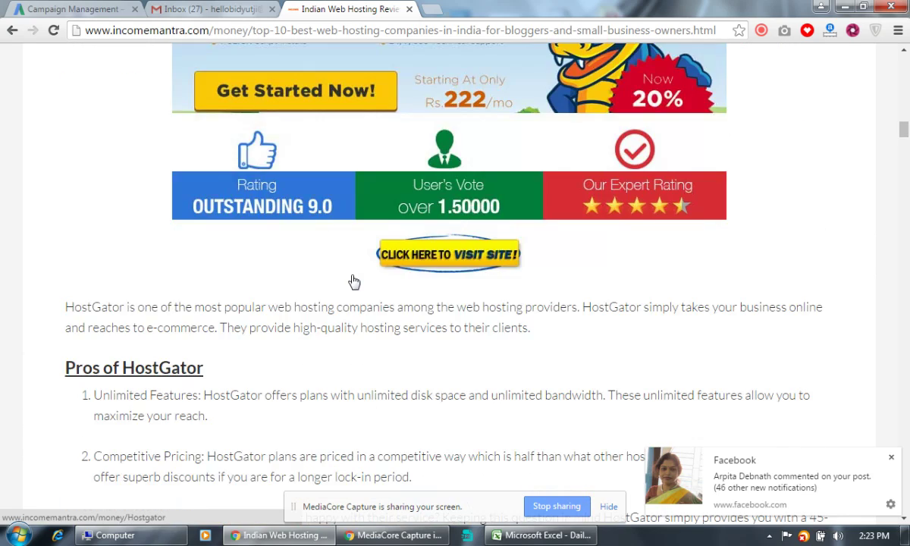
scroll(349, 282, "up", 11)
scroll(346, 282, "up", 20)
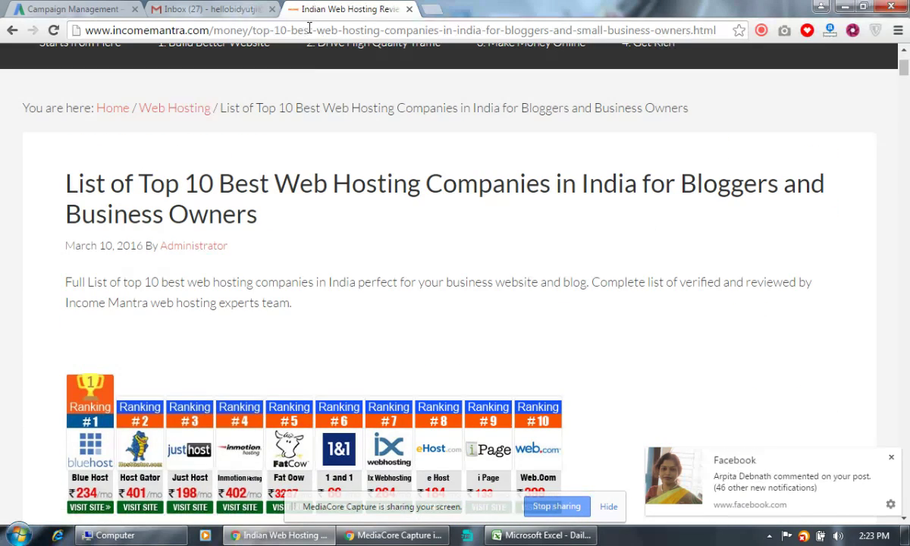
left_click(309, 32)
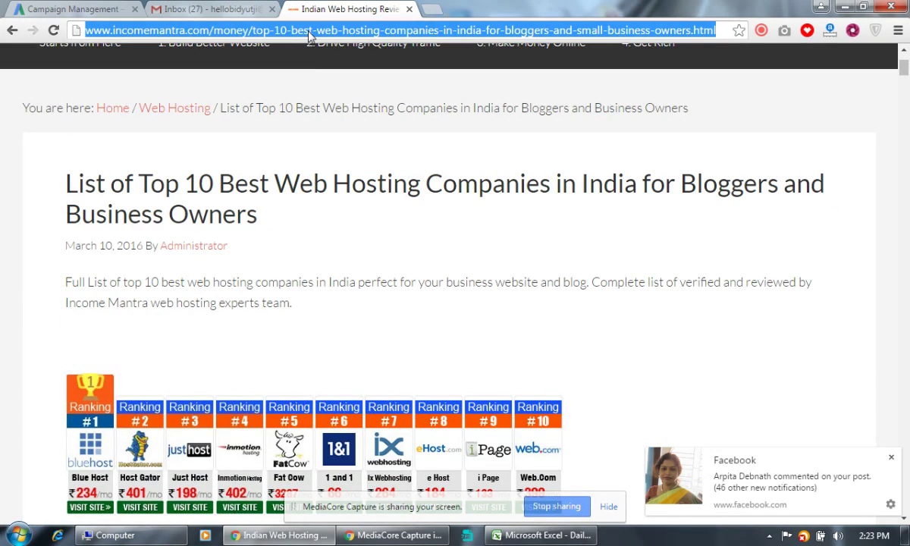
left_click(89, 8)
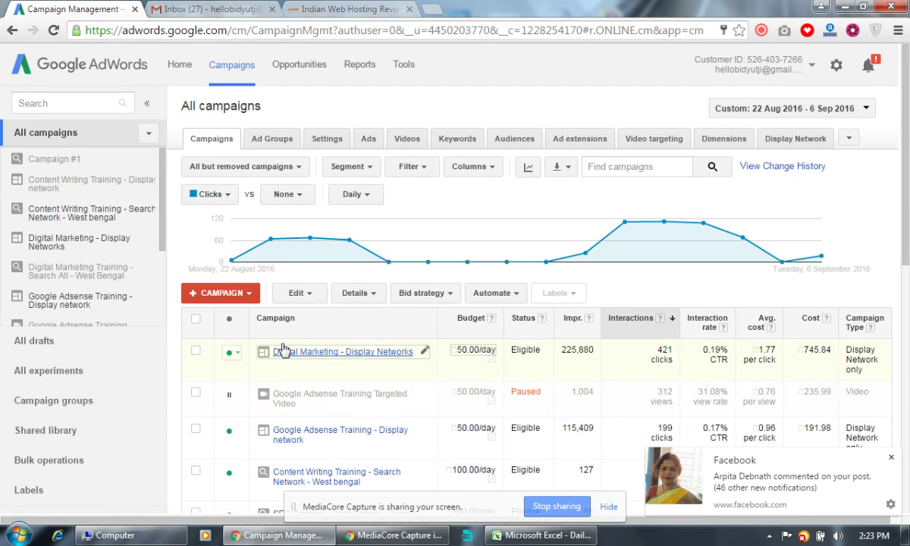
Create a new campaign of type 'Search Network only' from the +CAMPAIGN menu.
left_click(231, 293)
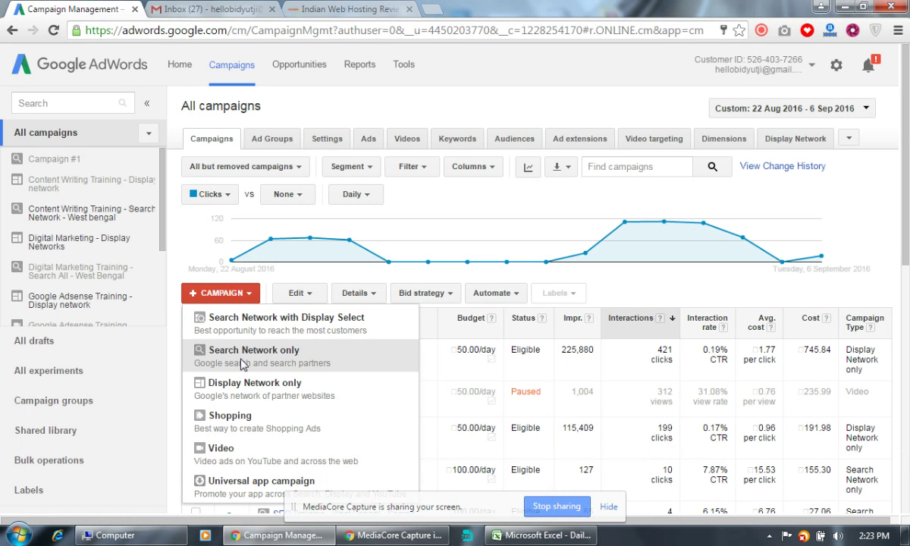
left_click(243, 365)
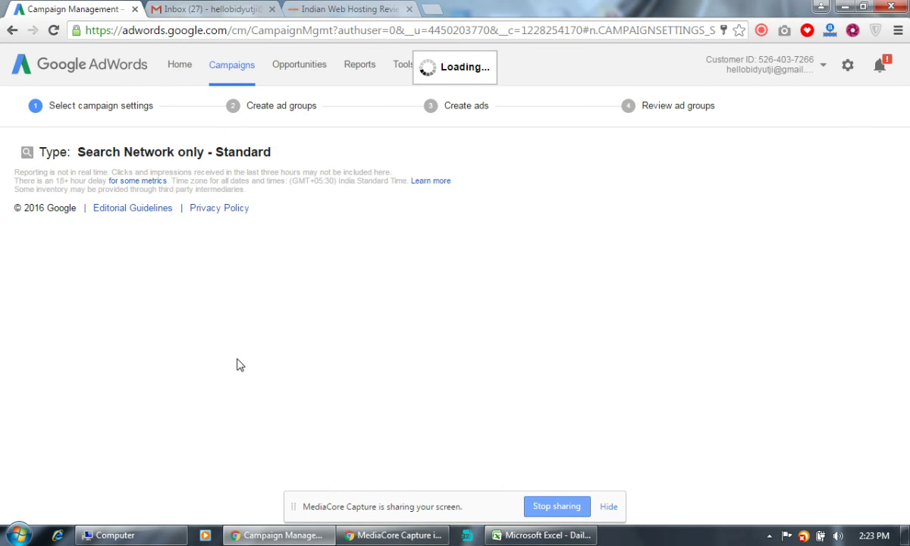
Replace the default name Campaign #2 with 'Income Mantra - Hosting'.
left_click(218, 193)
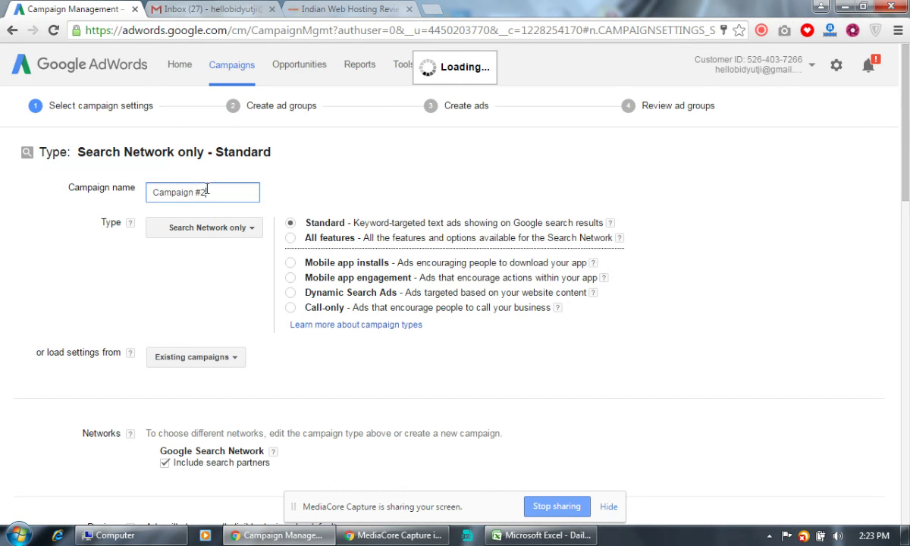
left_click_drag(227, 193, 120, 191)
type("Income ")
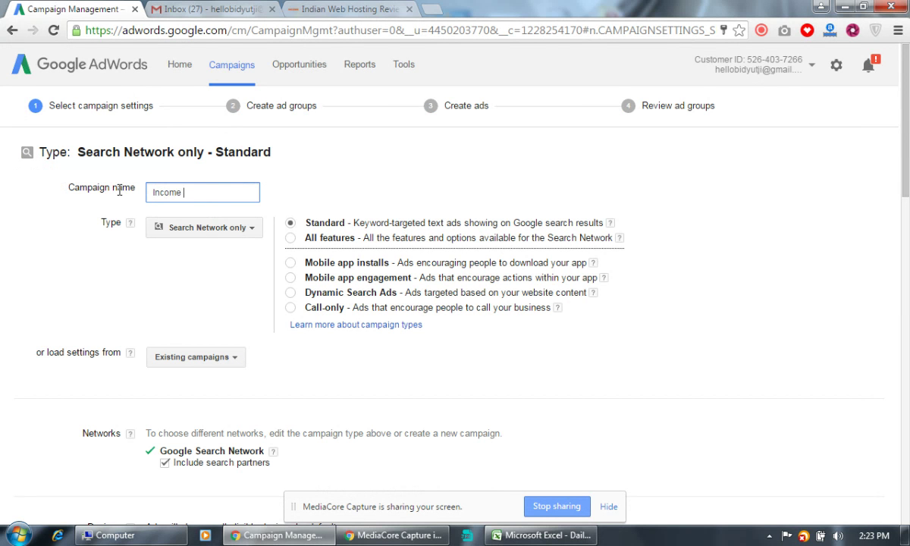
type("Mantra - Hosting")
scroll(264, 258, "down", 2)
scroll(266, 258, "up", 1)
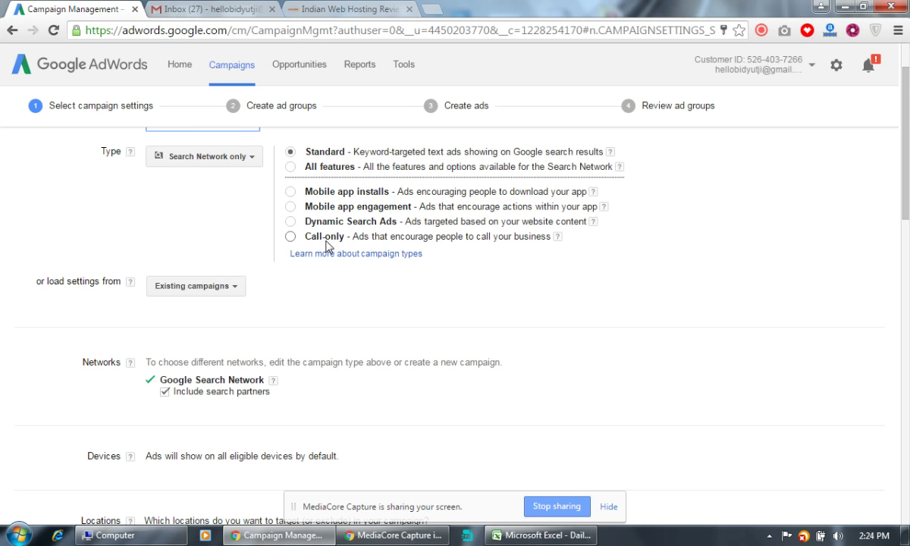
scroll(232, 322, "down", 3)
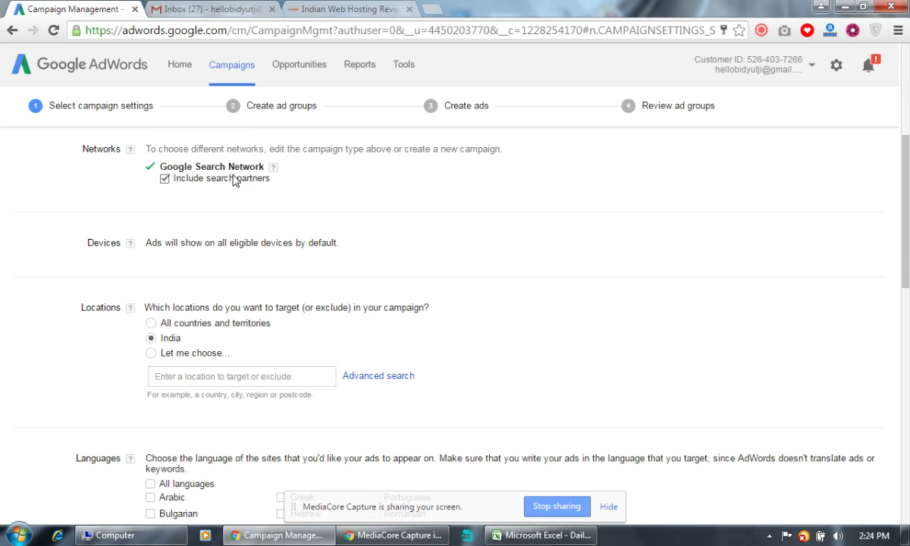
Uncheck 'Include search partners' under Networks.
left_click(165, 180)
scroll(362, 221, "down", 2)
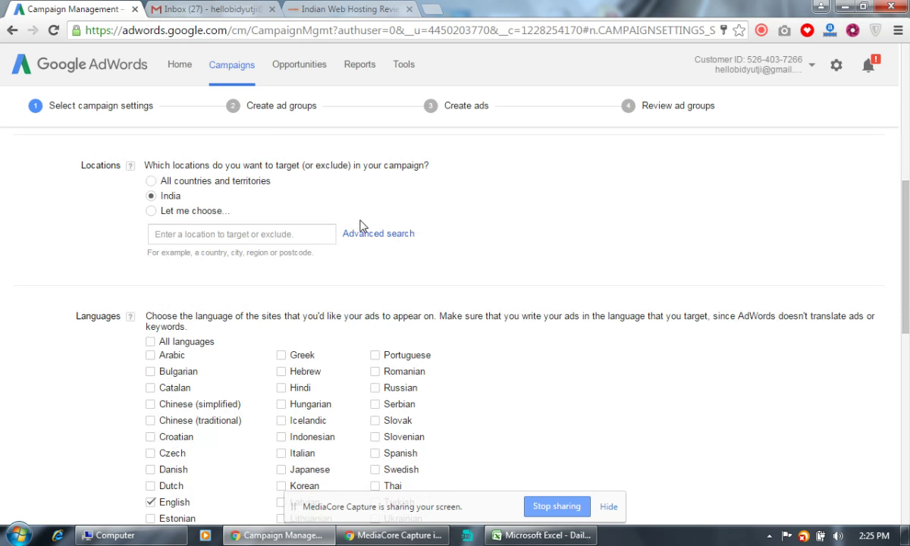
left_click(159, 211)
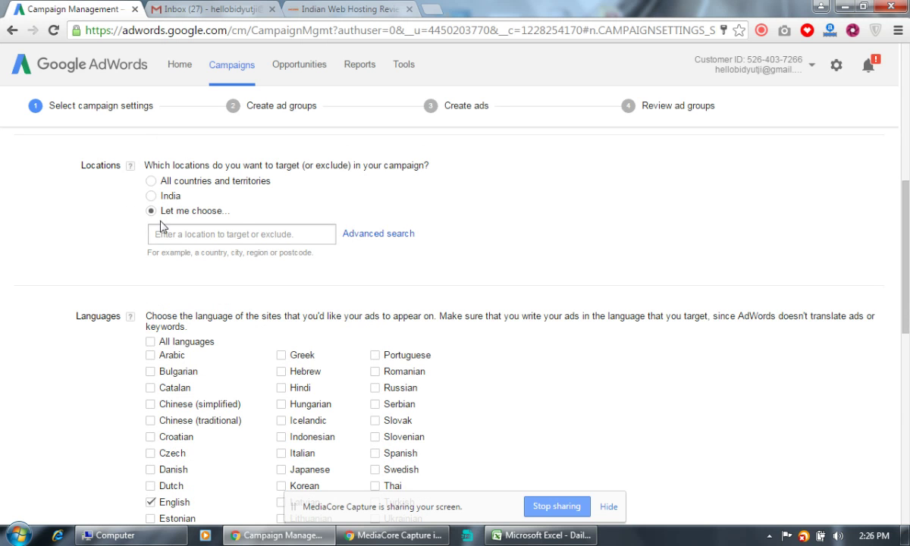
left_click(191, 235)
type("wes")
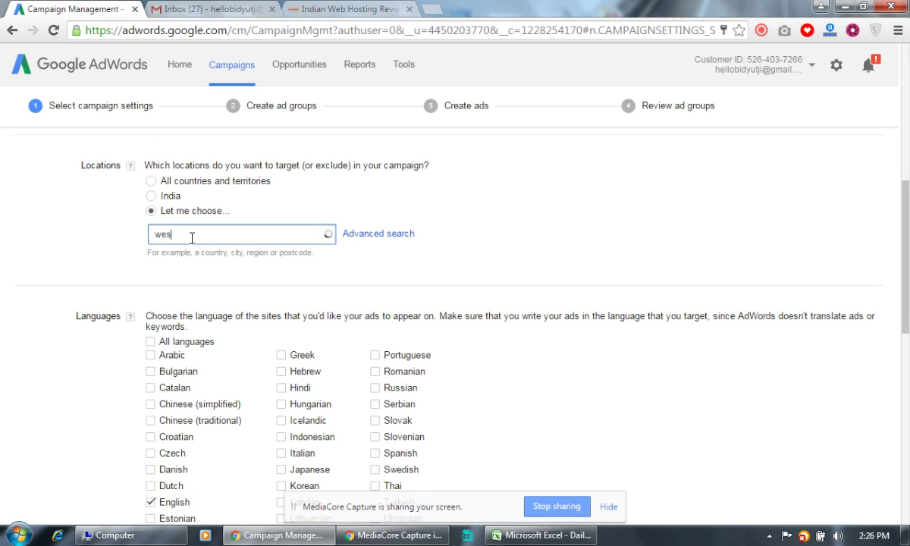
type("t bengal")
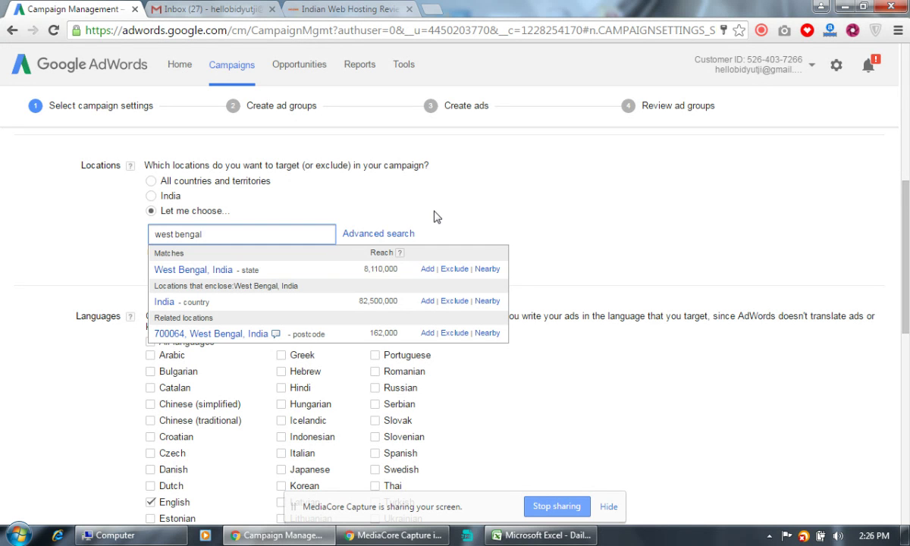
left_click(401, 194)
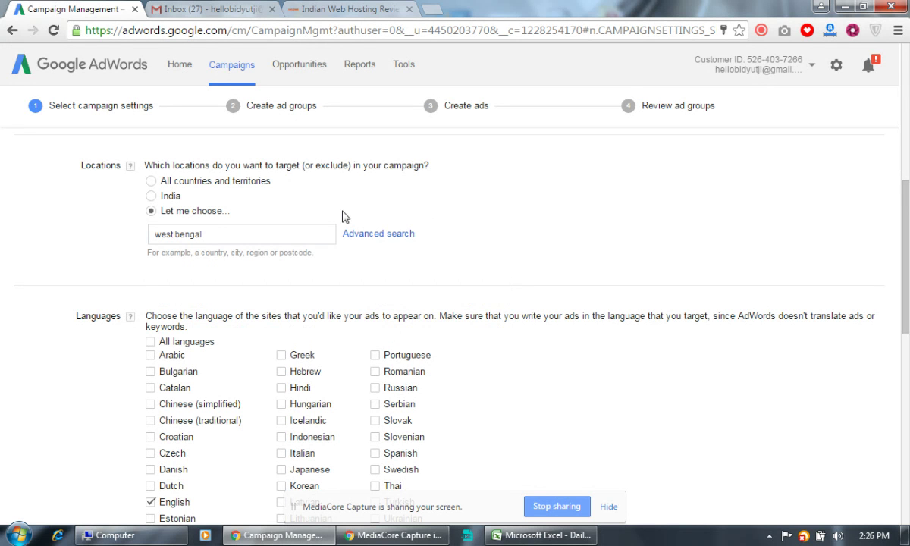
left_click(149, 196)
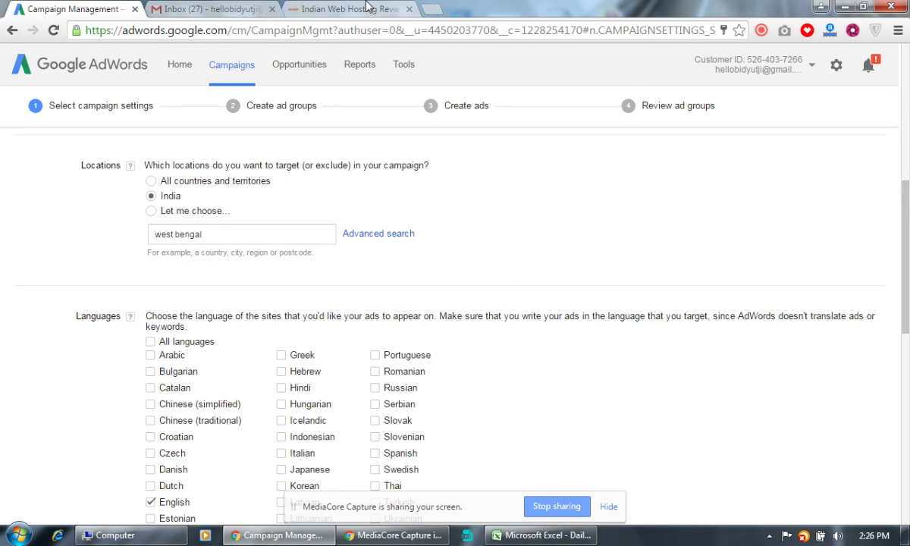
left_click(346, 10)
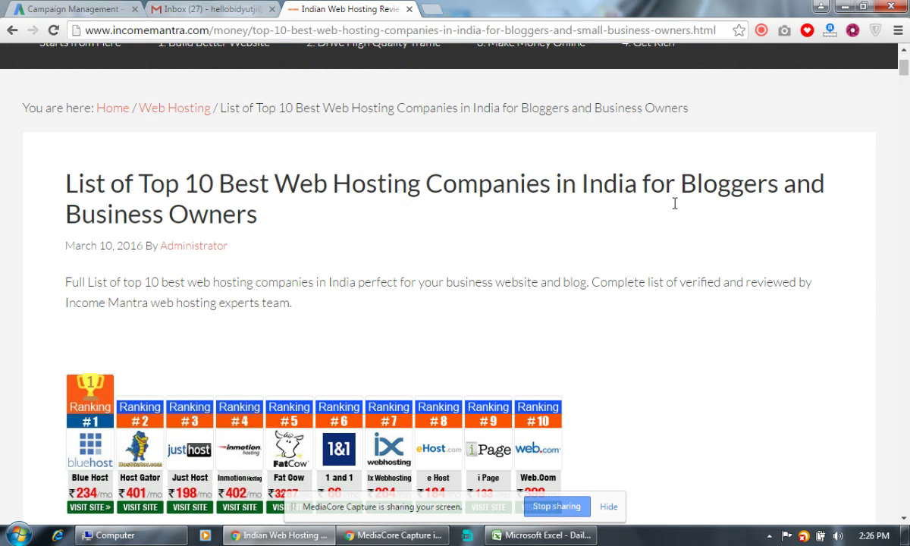
left_click(115, 9)
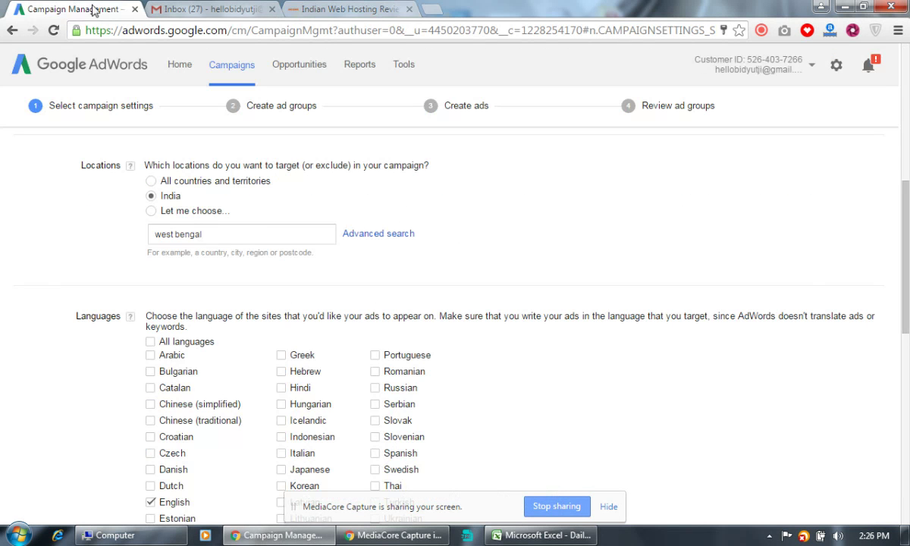
left_click(328, 8)
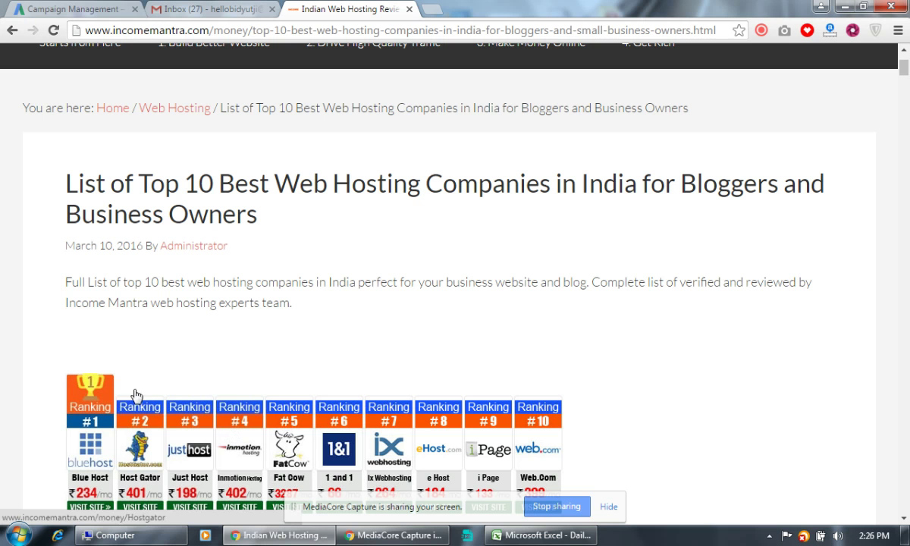
left_click(97, 10)
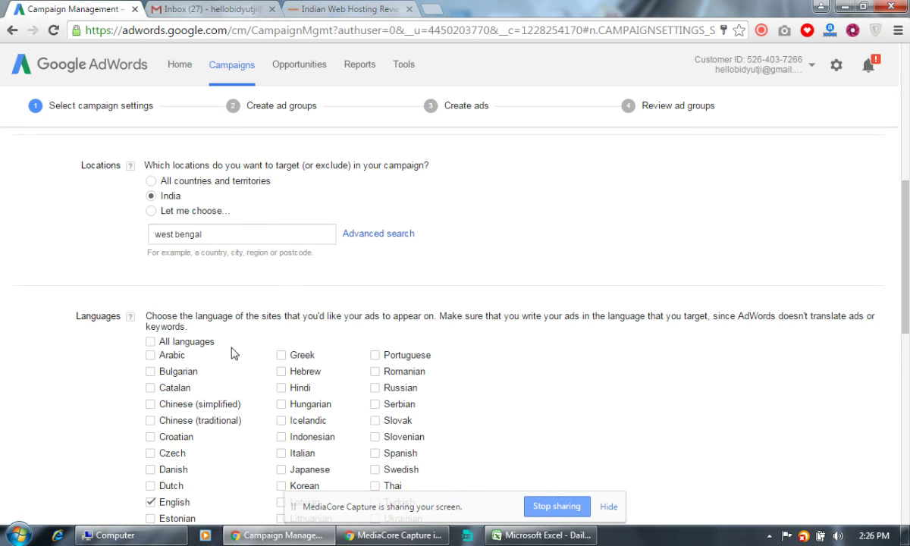
scroll(220, 349, "down", 2)
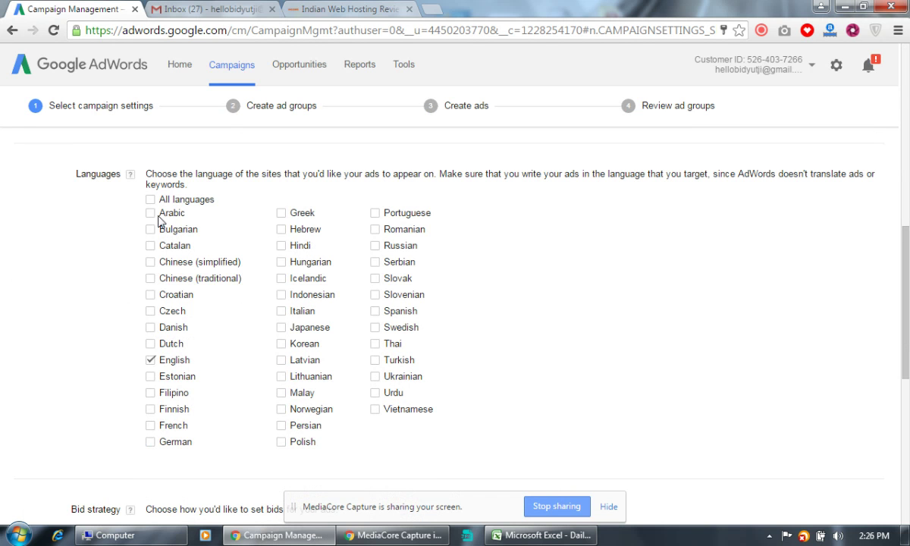
left_click(150, 202)
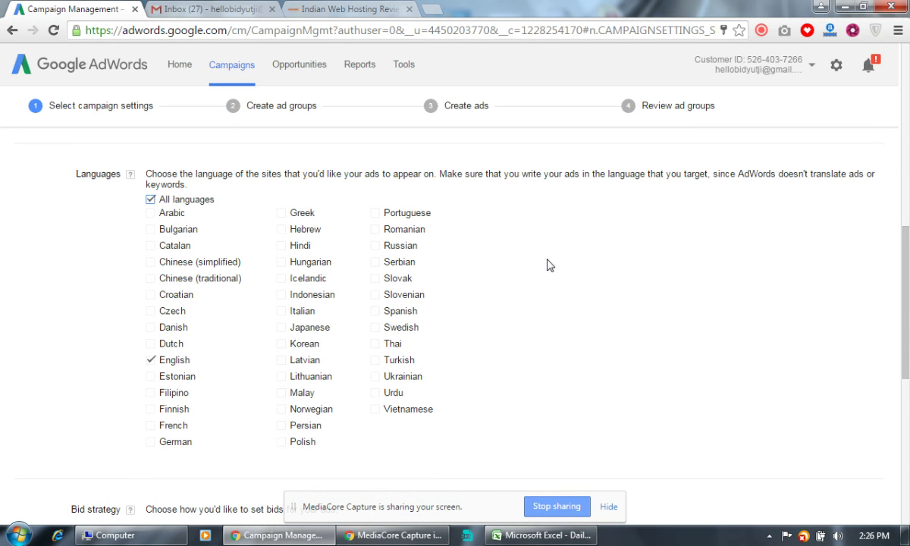
scroll(549, 264, "down", 4)
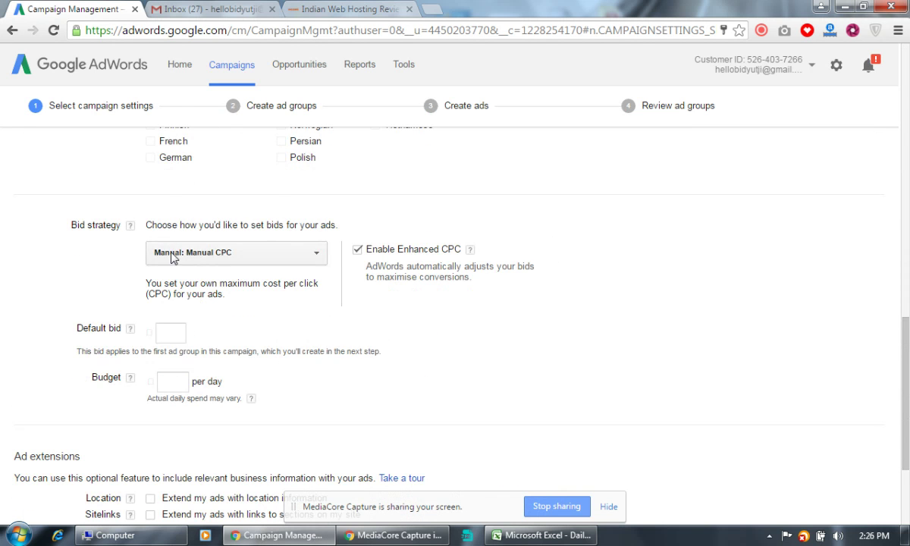
left_click(278, 259)
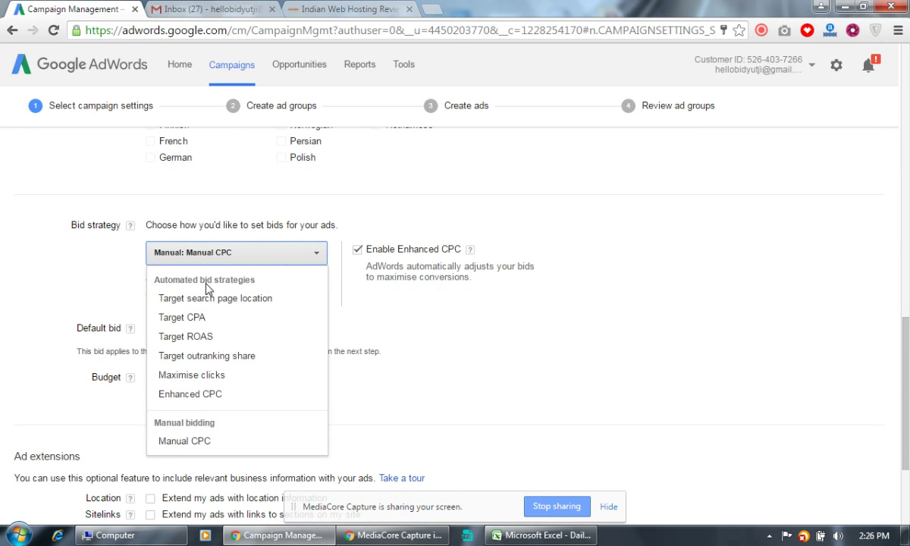
left_click(228, 246)
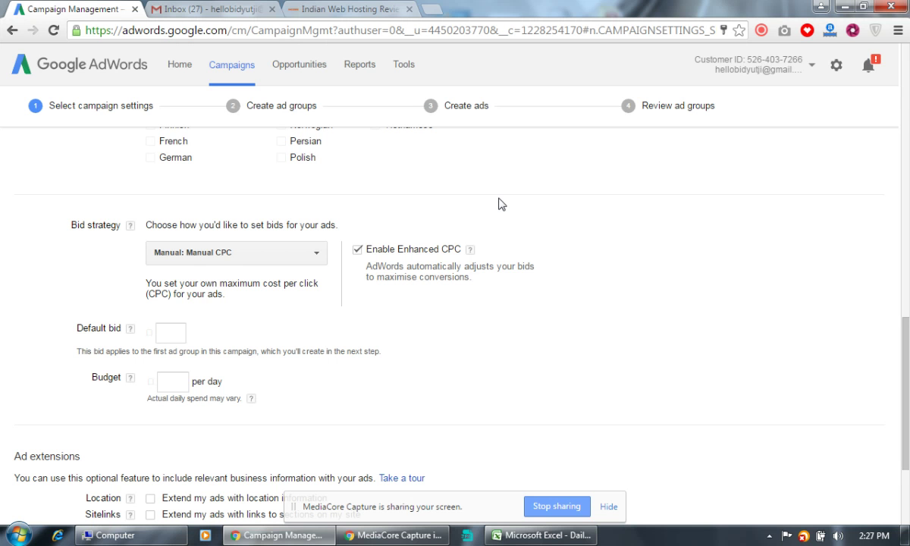
Enter a default bid of 5 and a daily budget of 50.
scroll(349, 243, "down", 2)
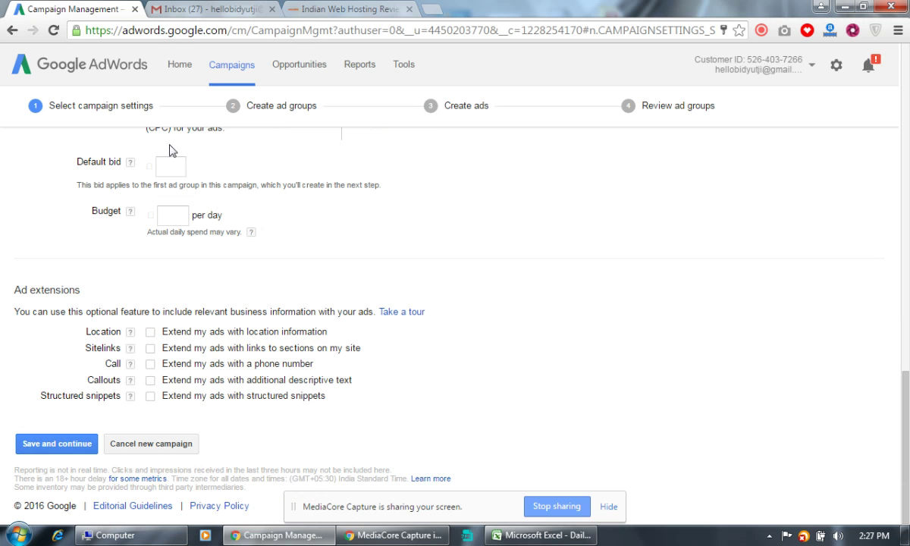
left_click(180, 168)
type("5")
left_click(183, 208)
type("50")
left_click(434, 227)
Search 'digital marketing training' in a new tab, trimming the suggested query's extra words.
left_click(427, 9)
type("digital ma")
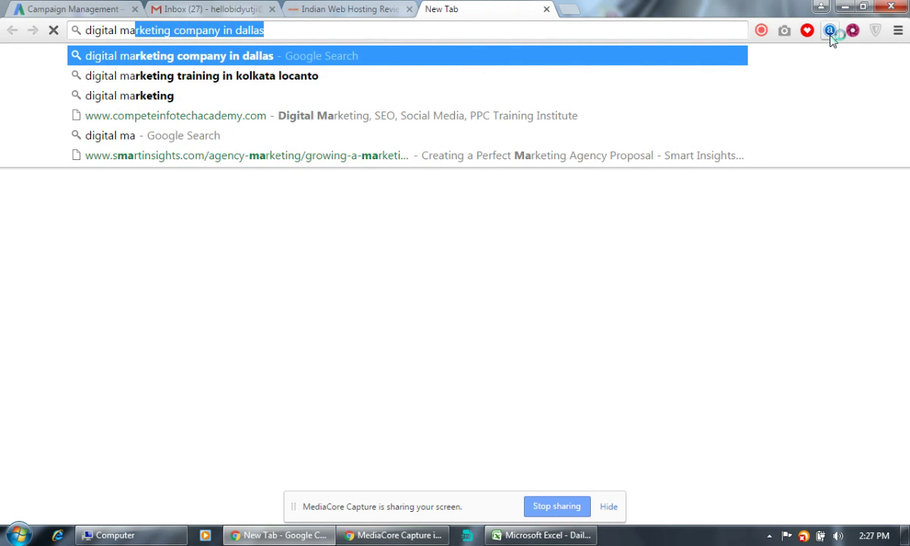
type("rketing t")
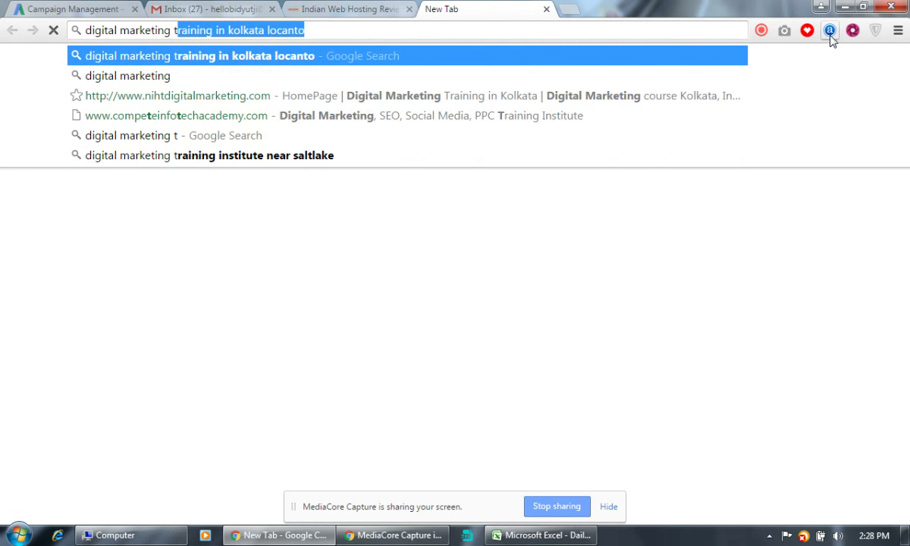
key("Return")
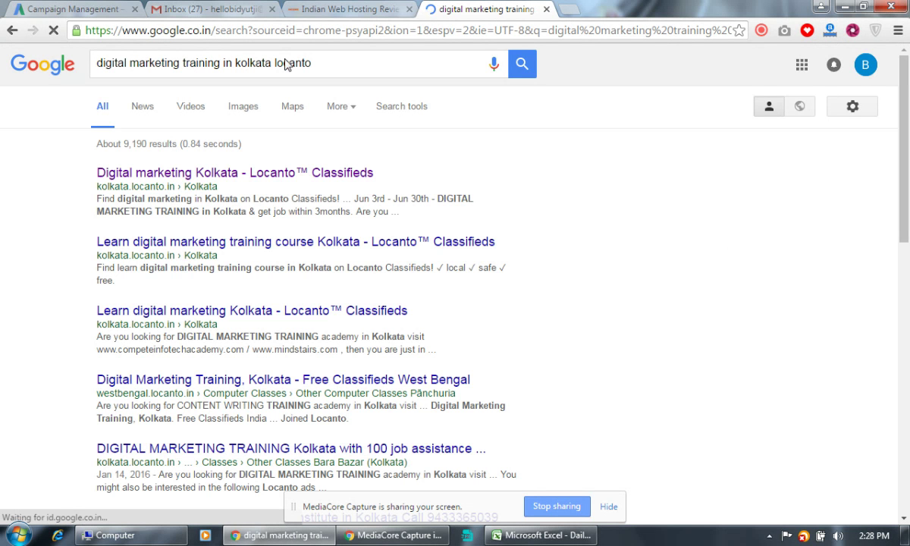
left_click_drag(221, 62, 417, 70)
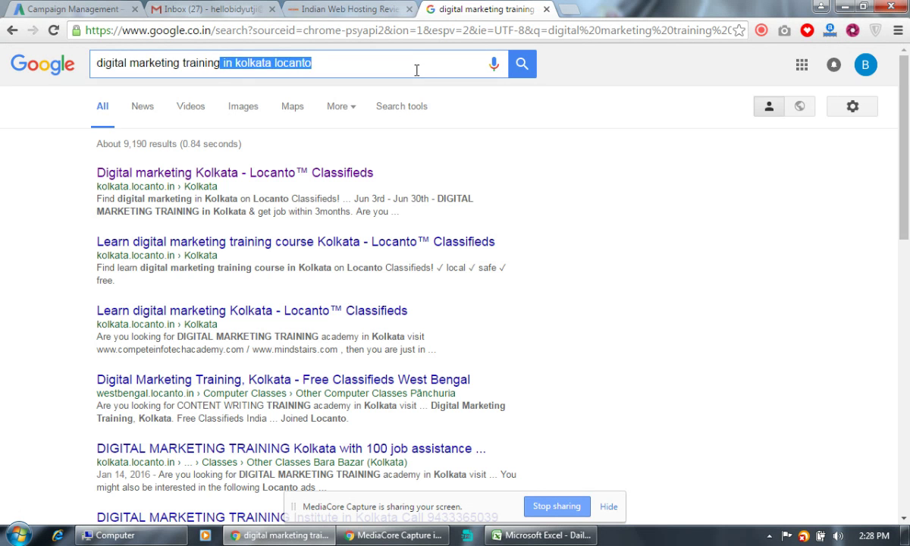
key("BackSpace")
key("Return")
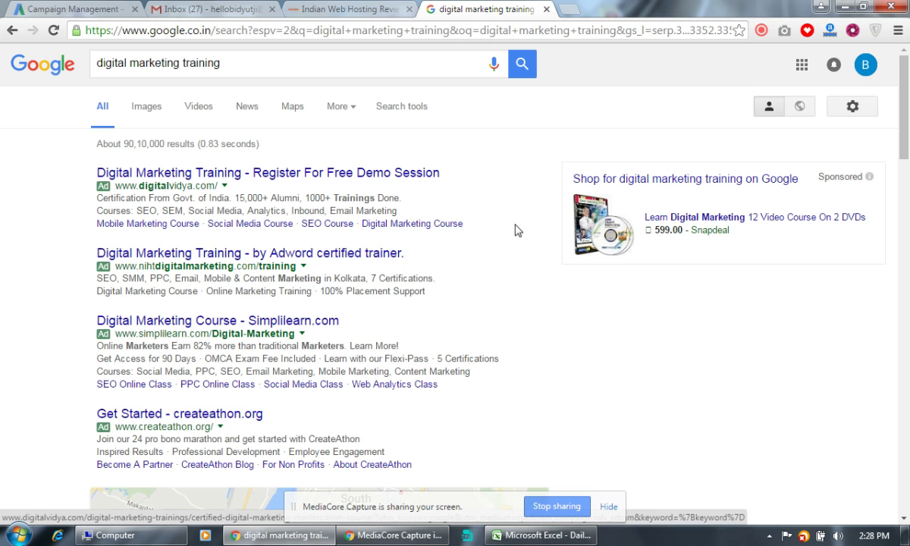
left_click_drag(462, 226, 87, 206)
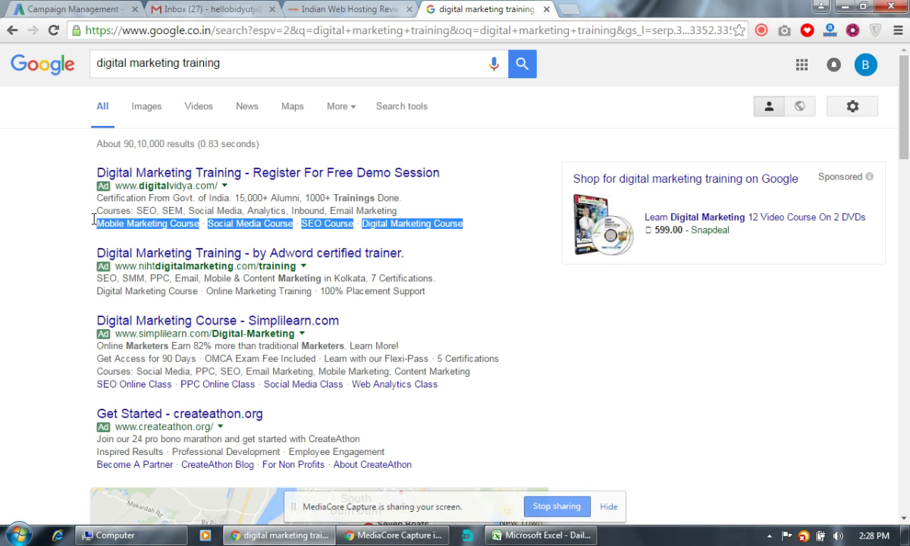
Compare the hosting article, the AdWords settings and the competitors' search results.
left_click(349, 15)
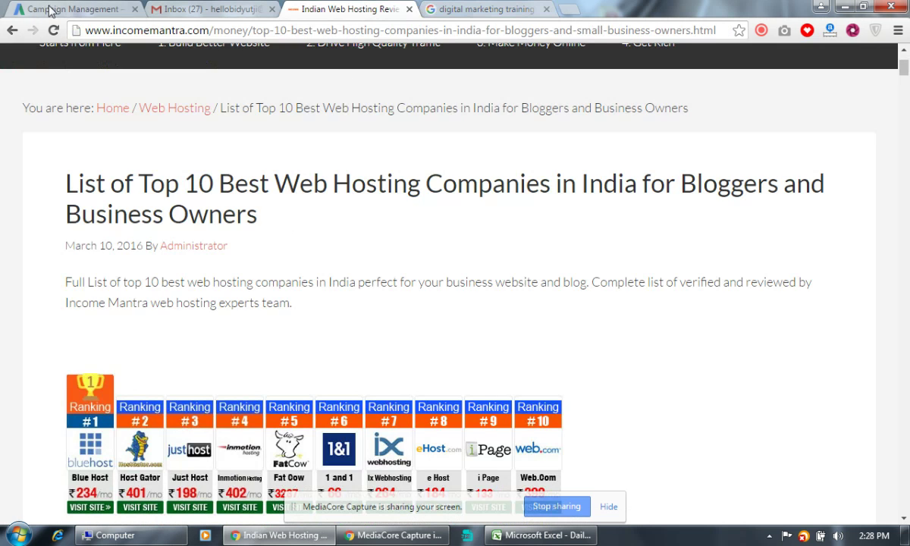
left_click(47, 10)
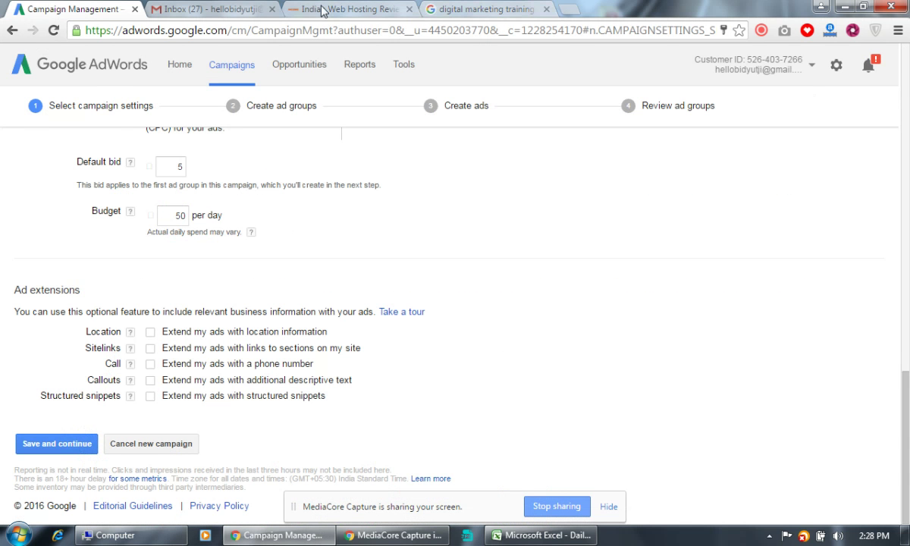
left_click(303, 9)
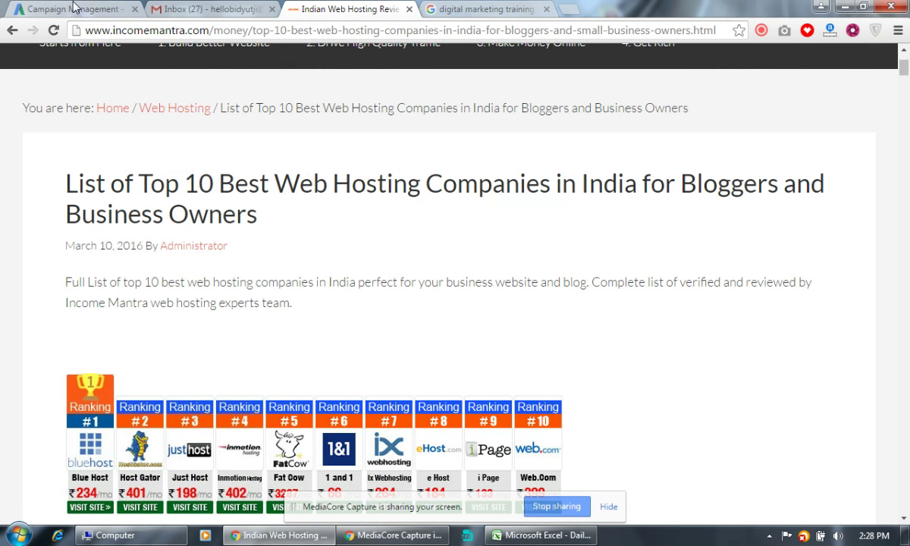
left_click(68, 9)
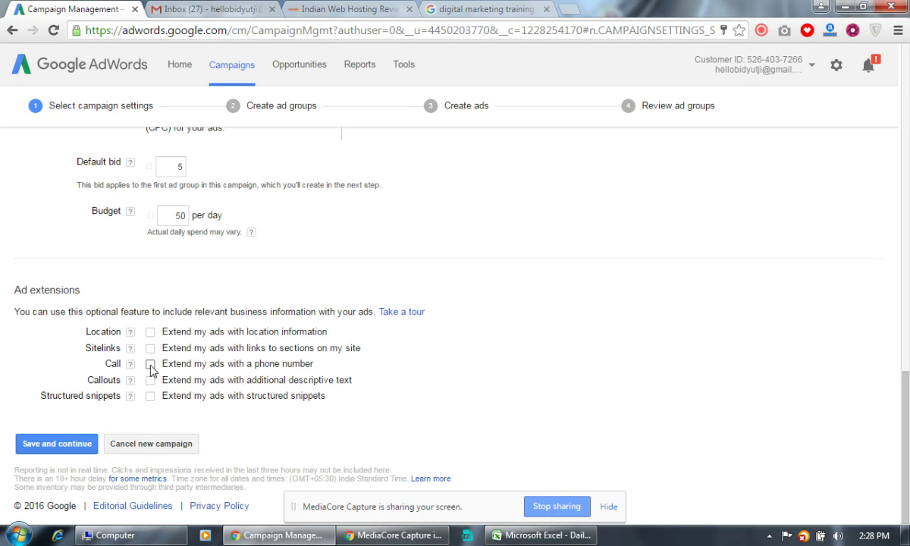
left_click(474, 11)
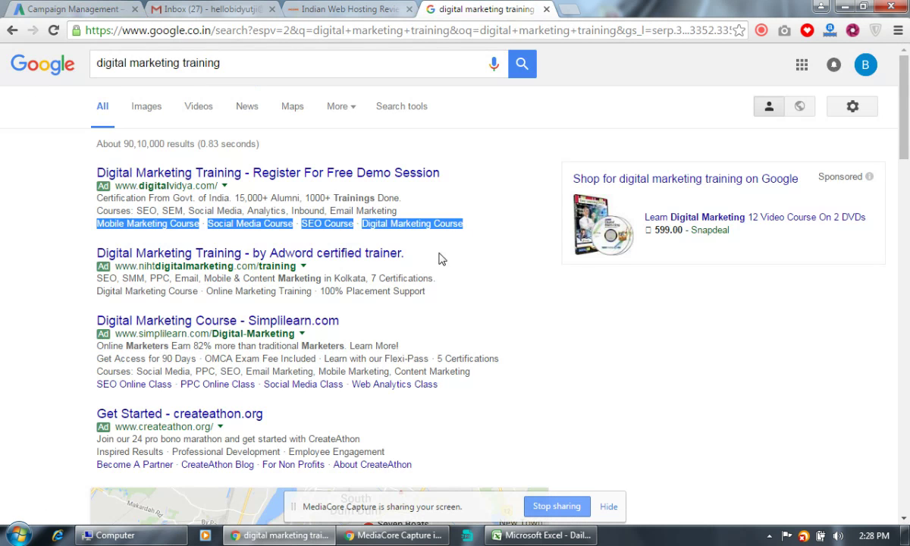
left_click(425, 237)
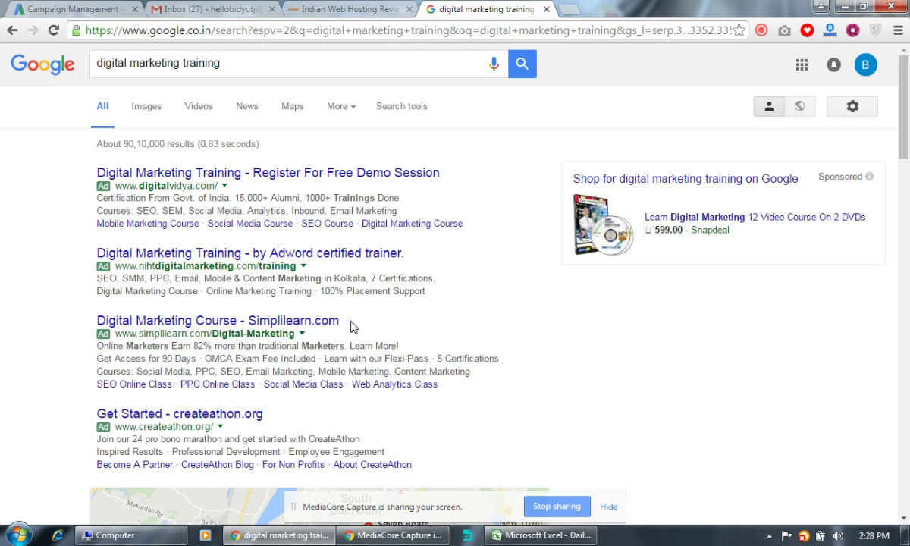
left_click(104, 9)
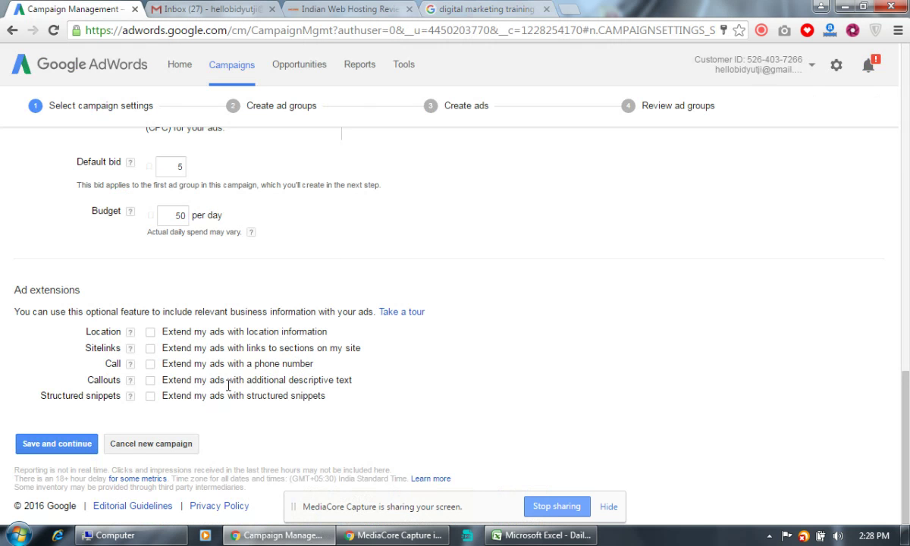
Study the Simplilearn ad's phrases, then tick Callouts under Ad extensions in AdWords.
left_click(460, 7)
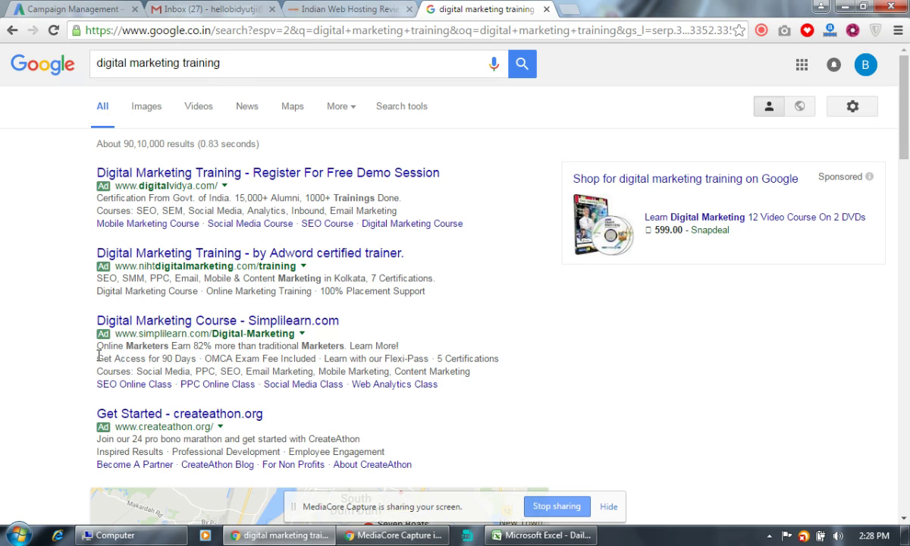
left_click_drag(100, 358, 315, 359)
left_click_drag(510, 359, 303, 359)
left_click(270, 359)
left_click_drag(205, 358, 149, 365)
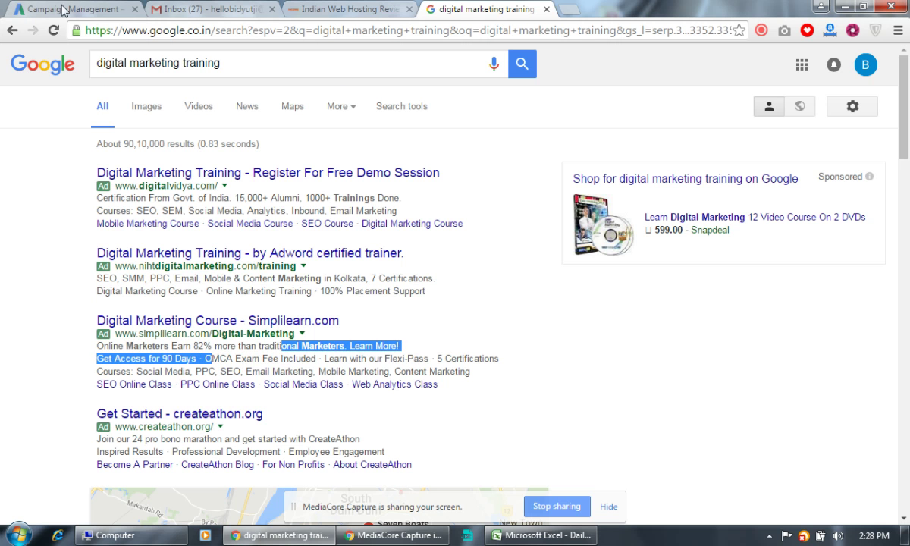
left_click(60, 9)
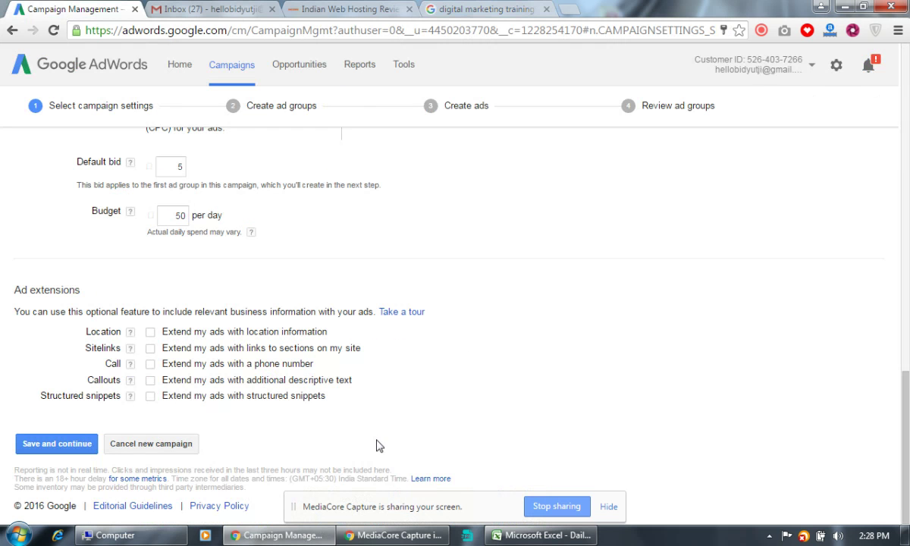
left_click(150, 380)
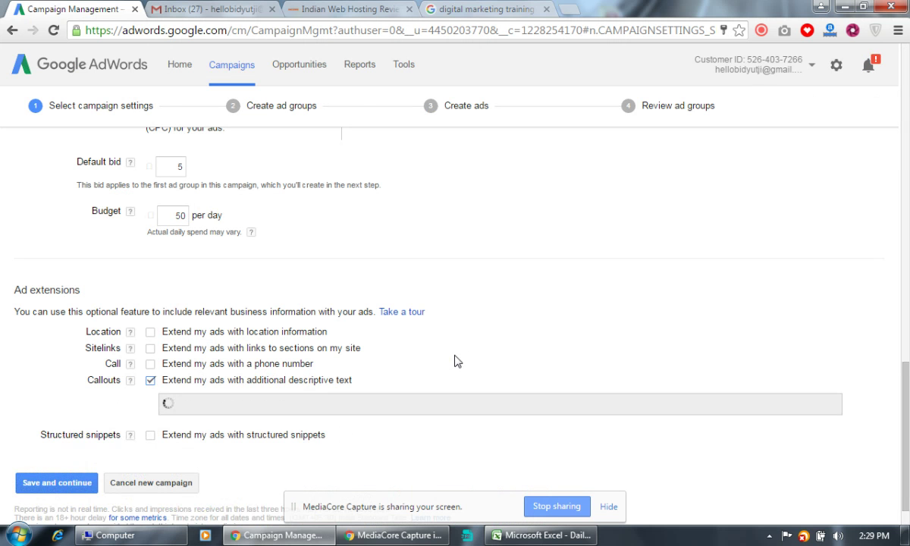
Search Google for 'hosting company' and scroll down to the competitor ads.
left_click(455, 9)
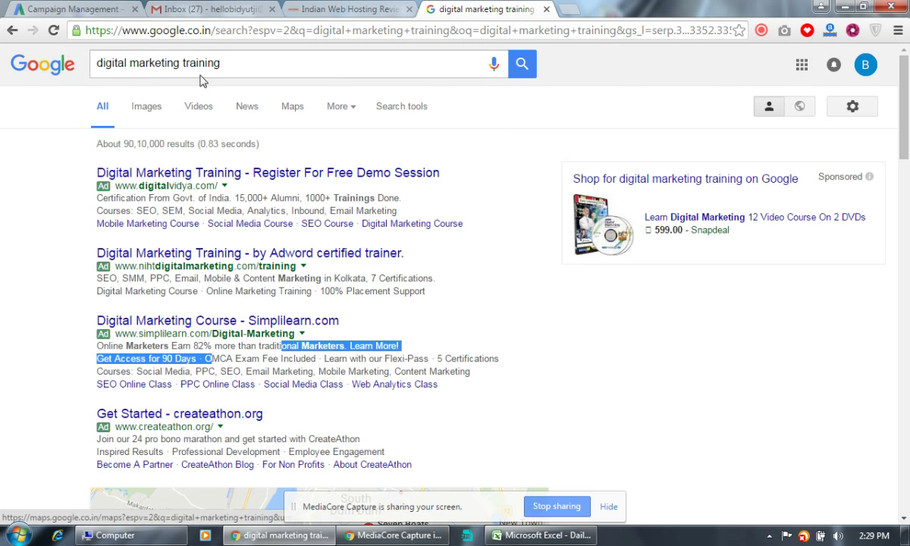
triple_click(223, 65)
type("hos")
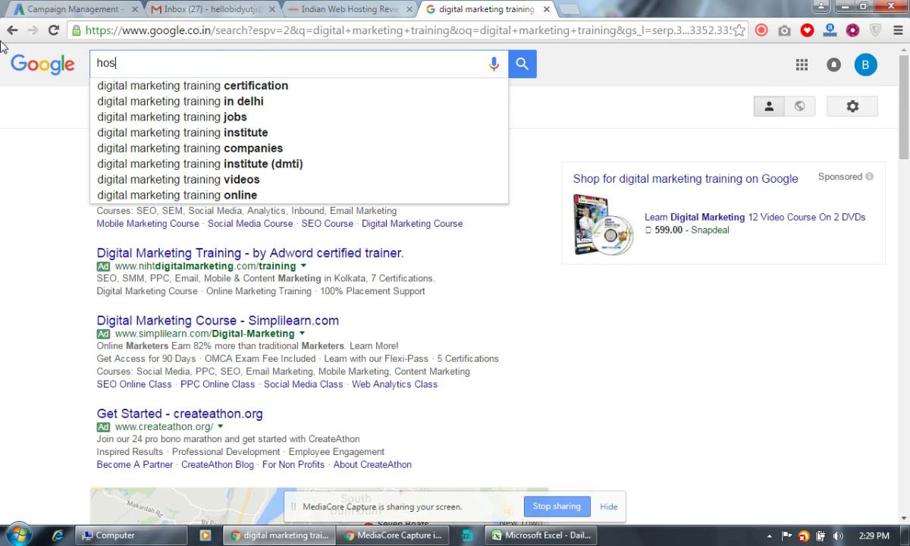
type("ting company")
key("Return")
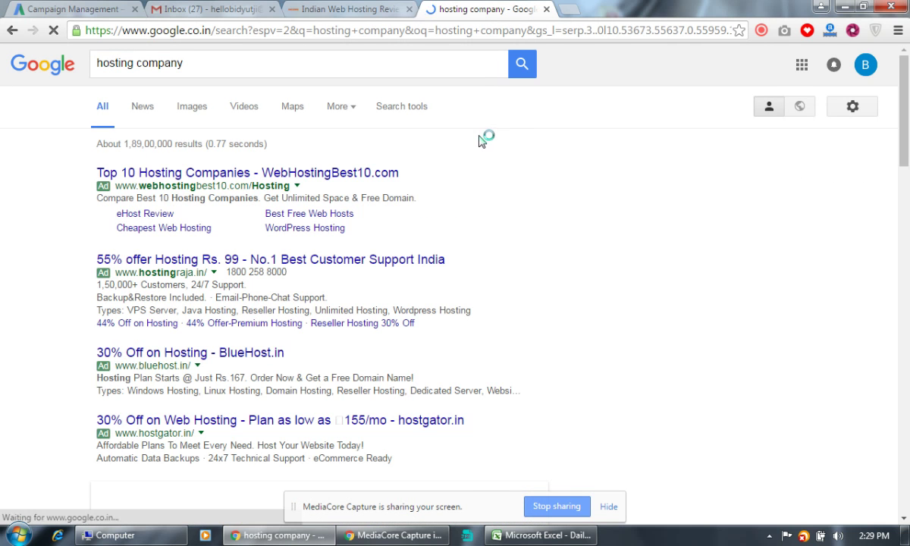
scroll(471, 143, "down", 1)
scroll(471, 143, "down", 2)
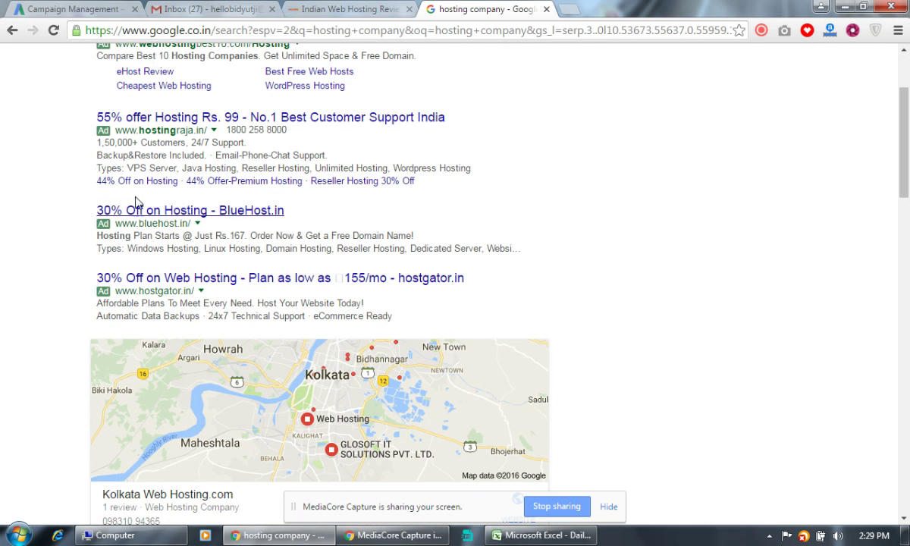
Compare the HostGator ad's callout phrases and select 'Automatic Data Backups'.
left_click_drag(133, 247, 316, 254)
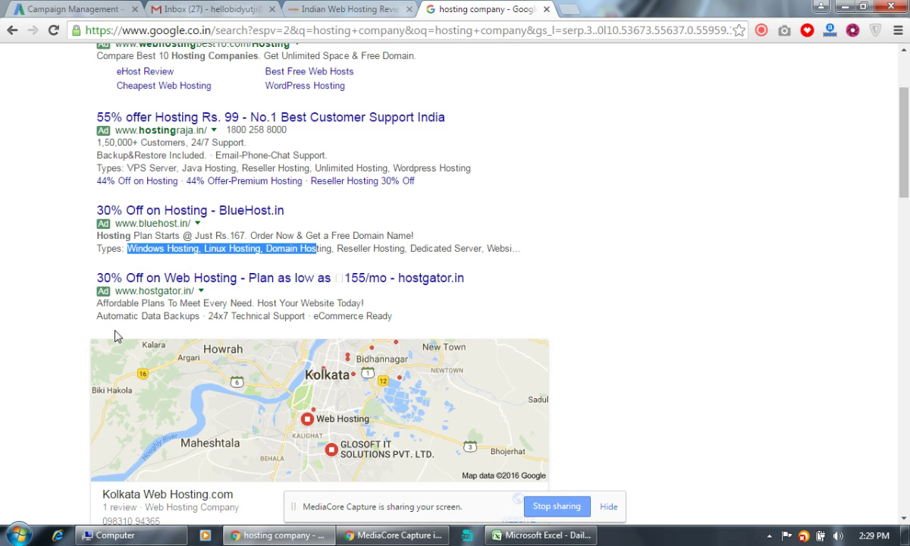
left_click_drag(100, 316, 328, 320)
left_click(191, 321)
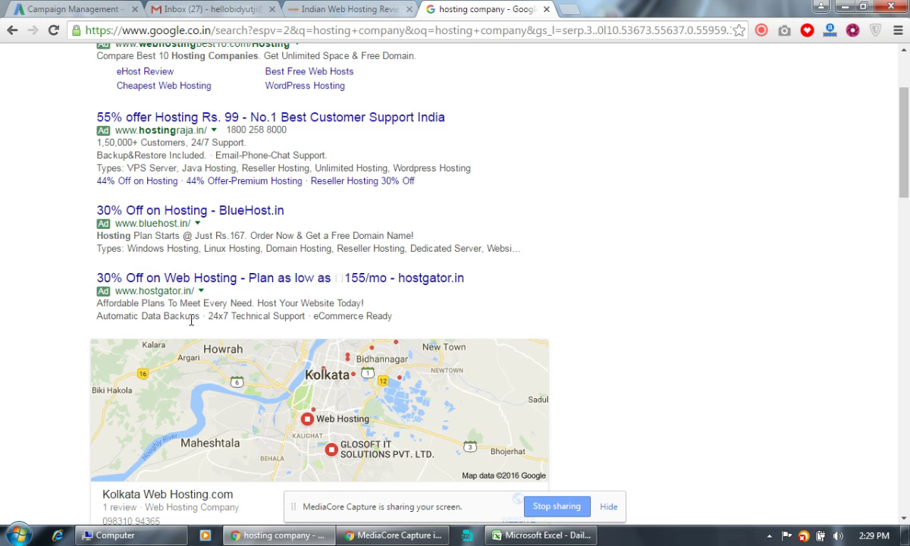
left_click_drag(194, 316, 312, 317)
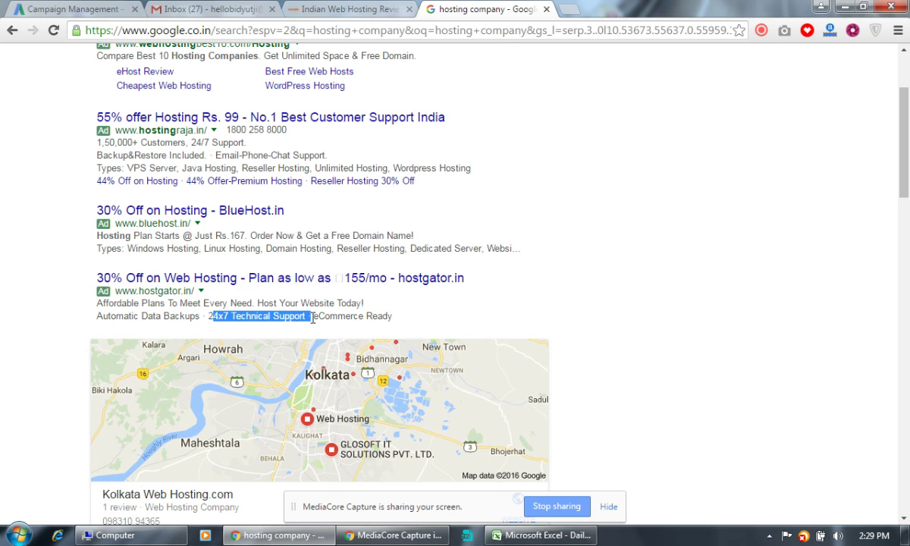
left_click(391, 319)
left_click_drag(392, 319, 337, 317)
left_click(133, 317)
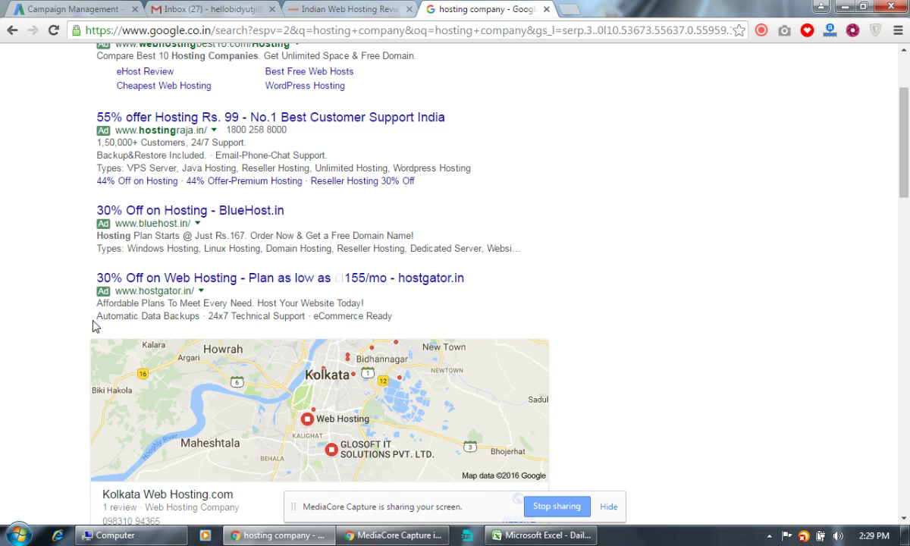
left_click_drag(98, 315, 202, 317)
key("ctrl+c")
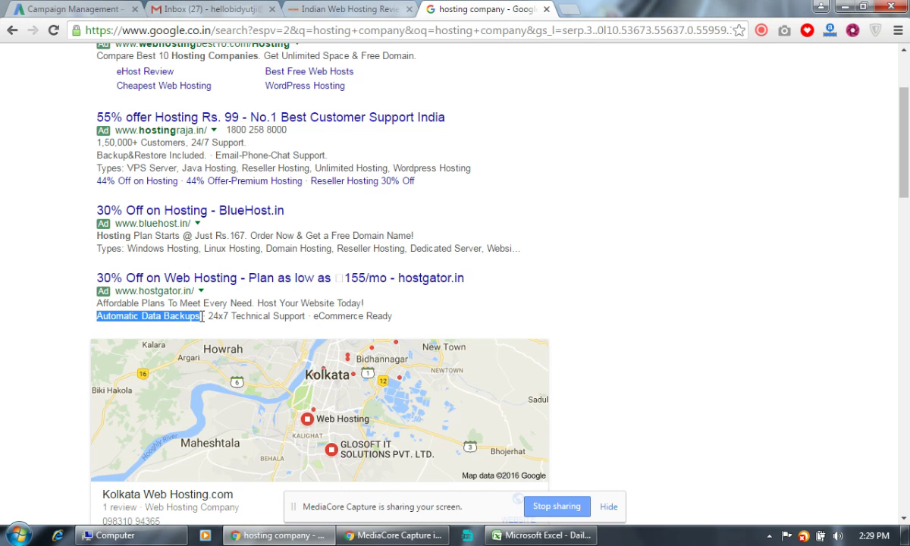
Add a new callout 'Automatic Data Backups' from the copied phrase.
left_click(99, 9)
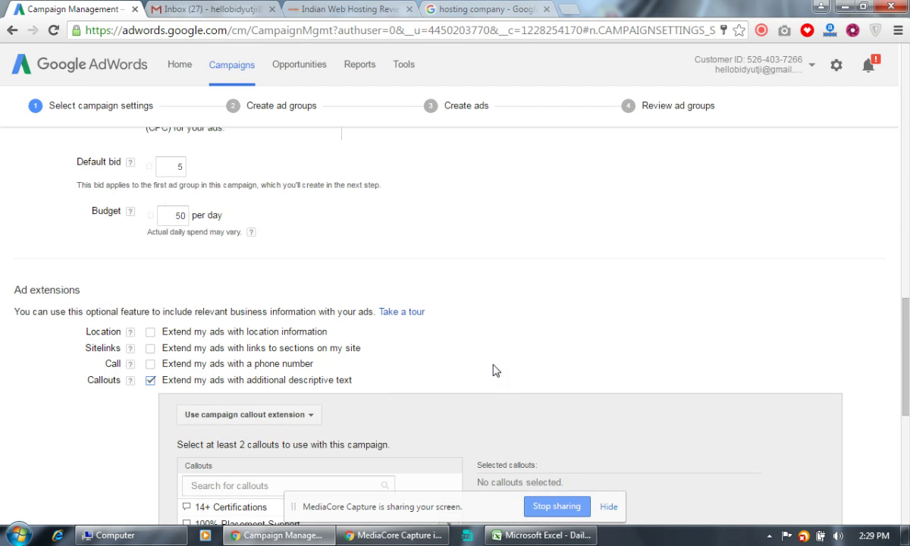
scroll(486, 368, "down", 3)
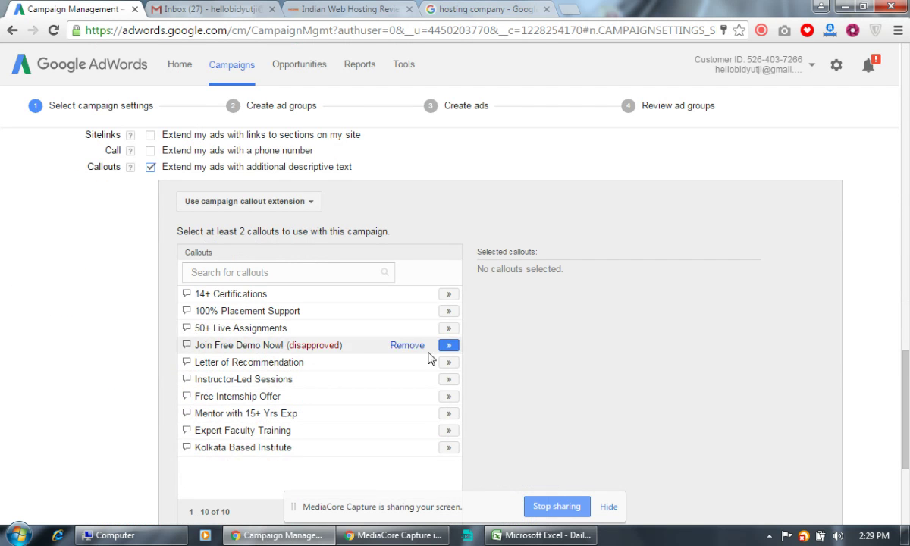
scroll(428, 358, "down", 3)
left_click(220, 322)
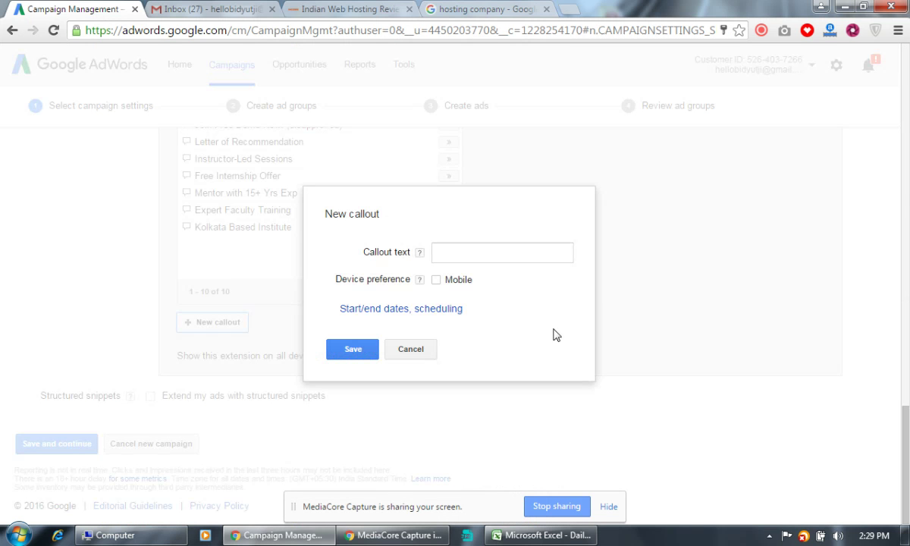
left_click(500, 258)
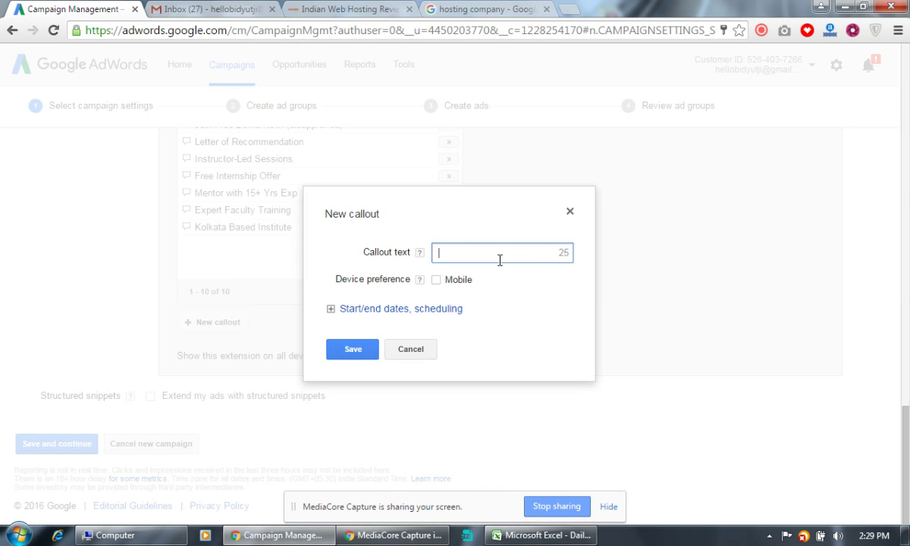
key("ctrl+v")
left_click(354, 350)
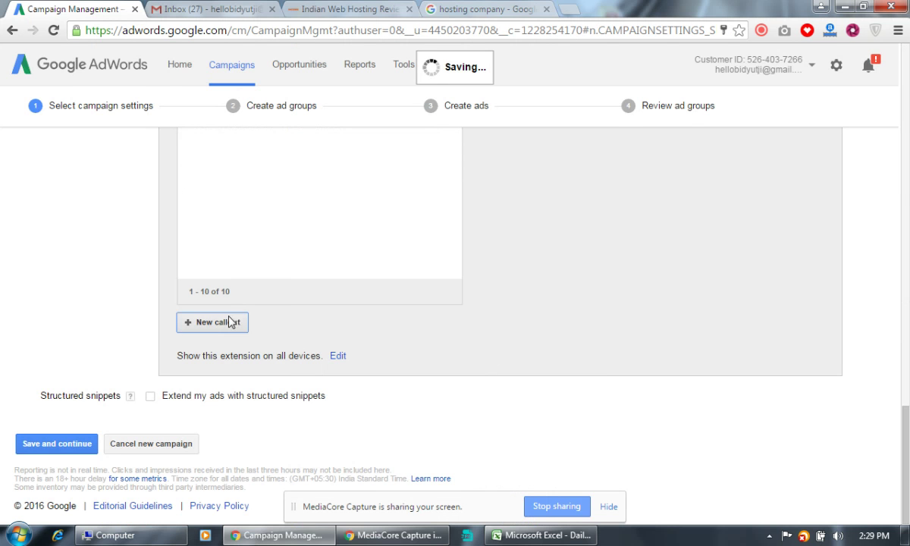
Copy '24x7 Technical Support' from the HostGator ad and save it as a callout.
left_click(230, 322)
left_click(487, 9)
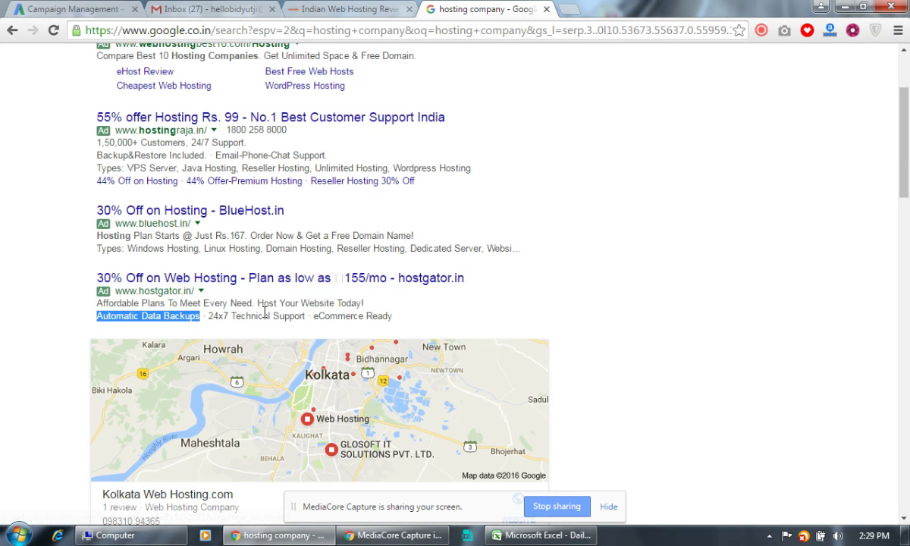
left_click_drag(210, 316, 306, 317)
key("ctrl+c")
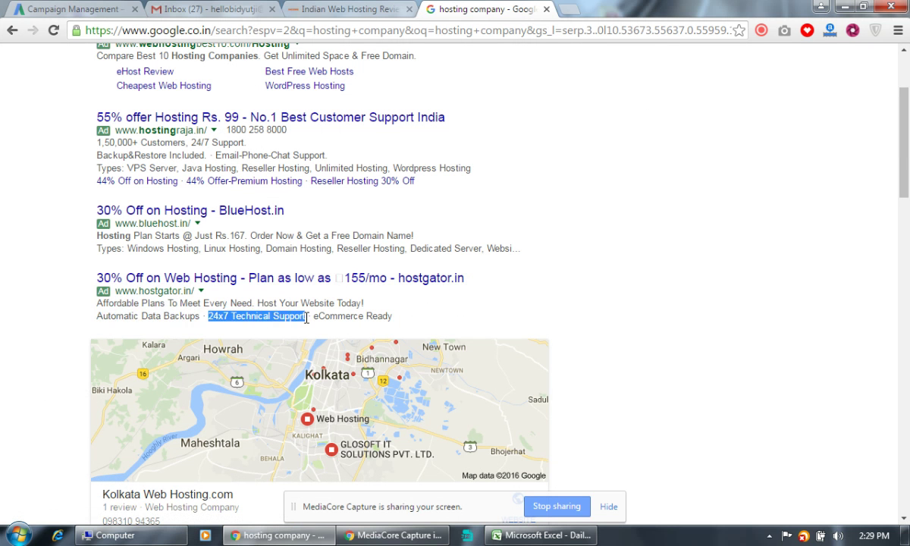
left_click(58, 9)
left_click(491, 253)
key("ctrl+v")
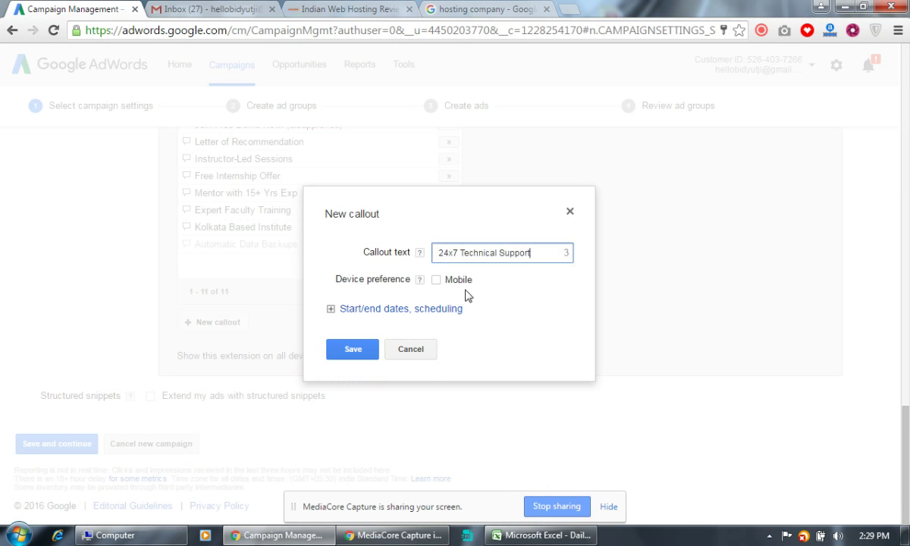
left_click(367, 349)
Copy 'eCommerce Ready' from the HostGator ad and save it as a callout.
key("ctrl+4")
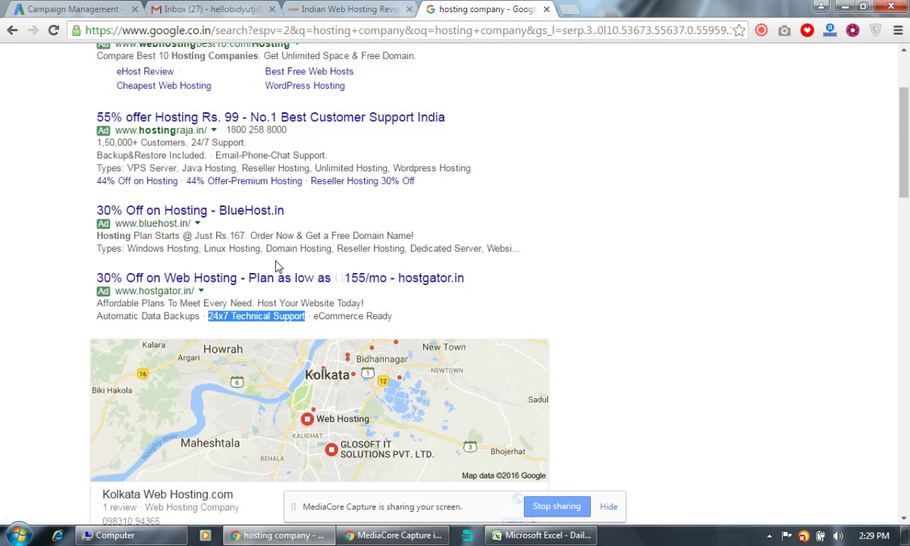
left_click_drag(313, 317, 392, 317)
key("ctrl+c")
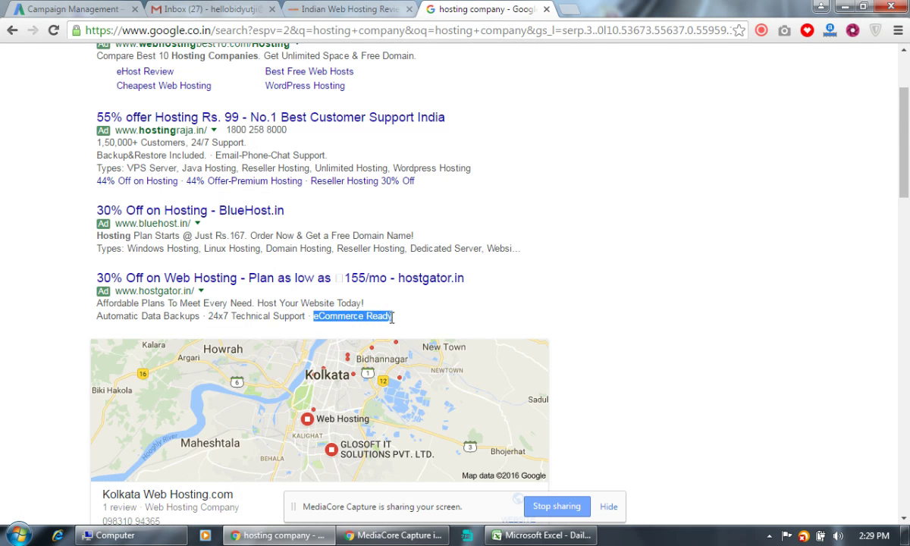
left_click(81, 11)
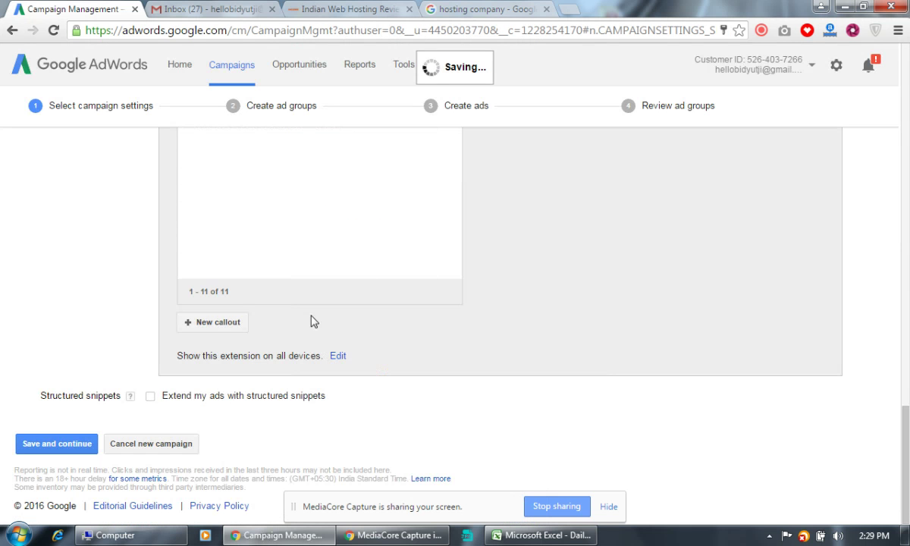
left_click(219, 323)
left_click(488, 256)
key("ctrl+v")
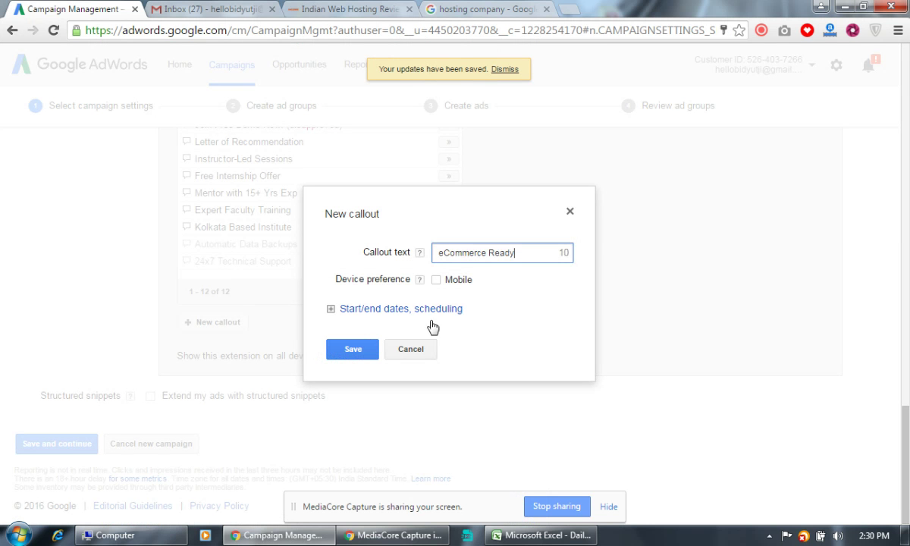
left_click(335, 351)
left_click(471, 10)
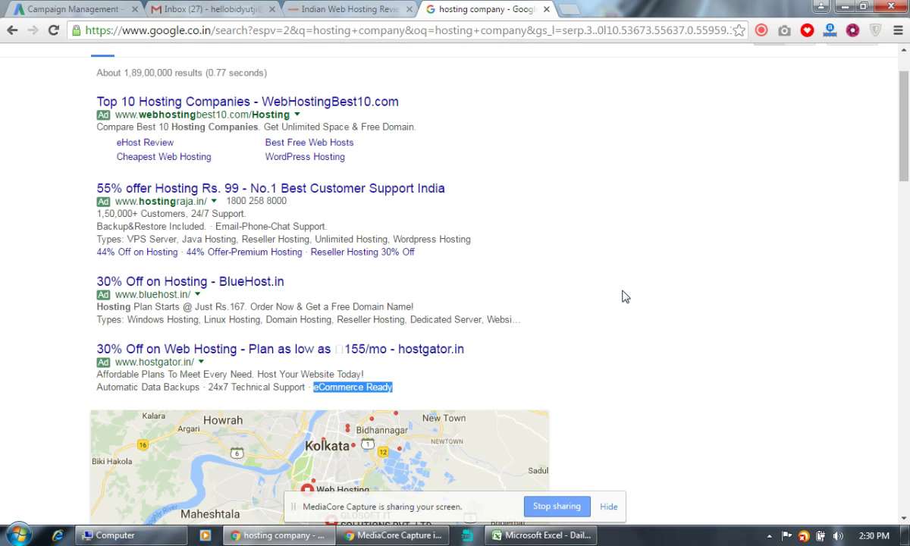
Copy '30-day money back guarantee' from the review article's BlueHost pros for a new callout.
scroll(625, 296, "up", 1)
scroll(626, 296, "down", 20)
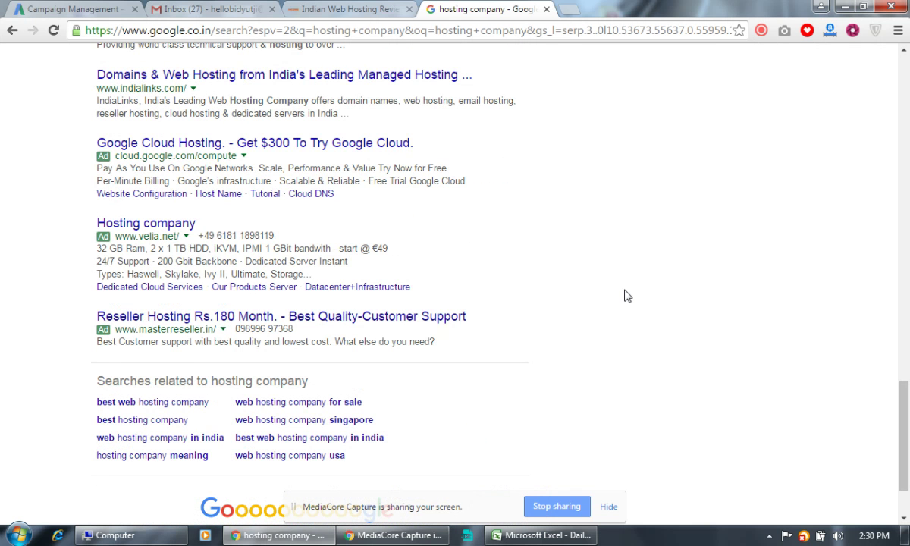
left_click_drag(240, 329, 280, 329)
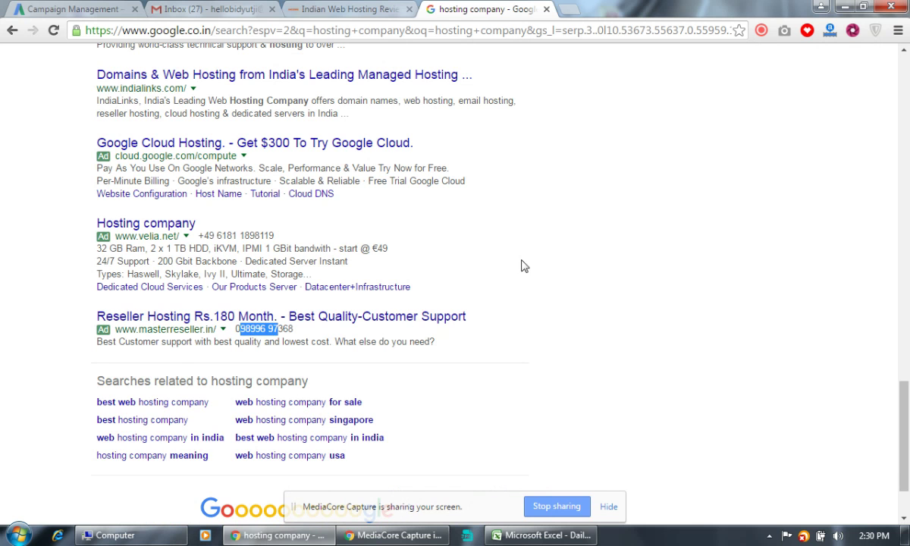
scroll(524, 262, "up", 10)
left_click(319, 9)
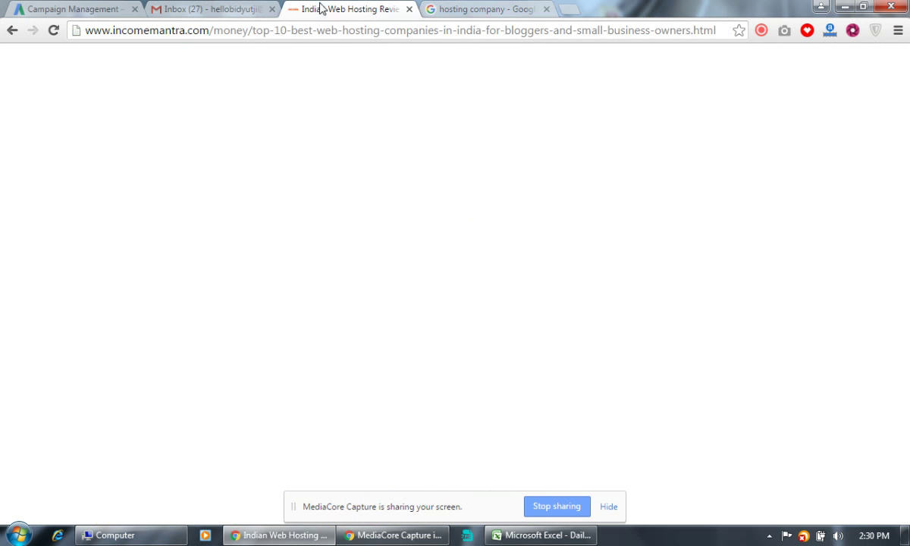
scroll(587, 329, "down", 10)
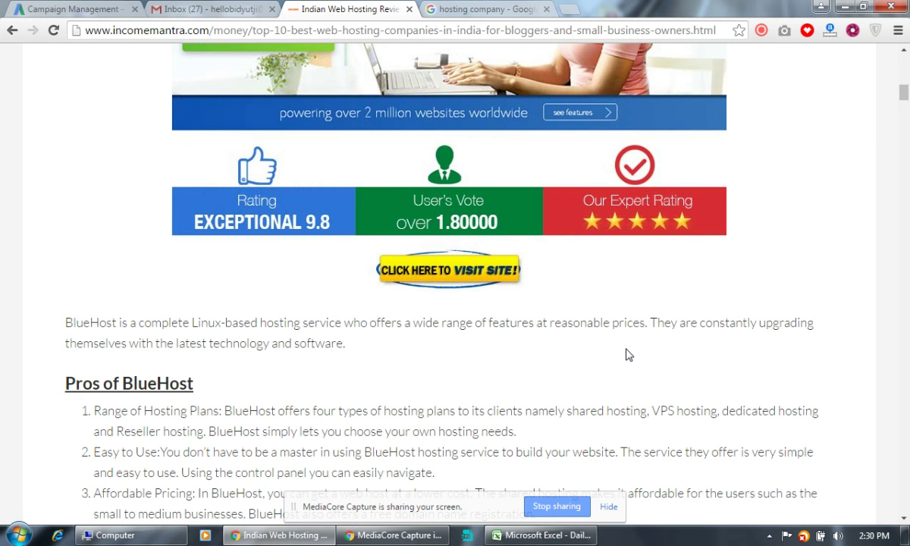
scroll(628, 354, "down", 4)
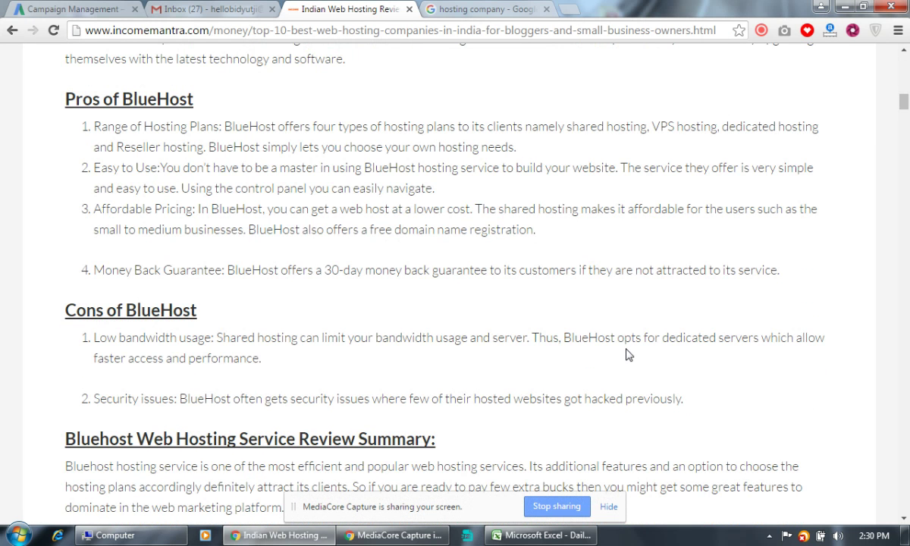
left_click_drag(325, 271, 483, 271)
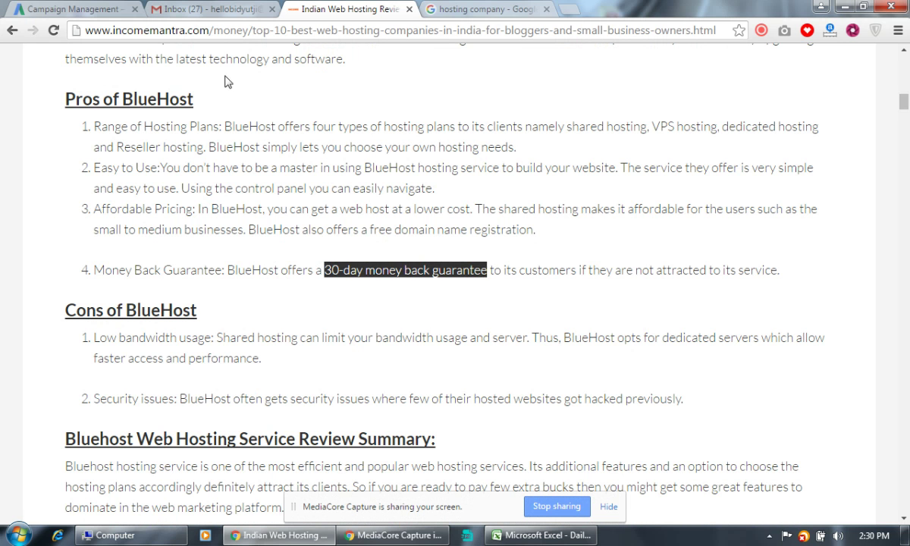
left_click(101, 15)
left_click(215, 322)
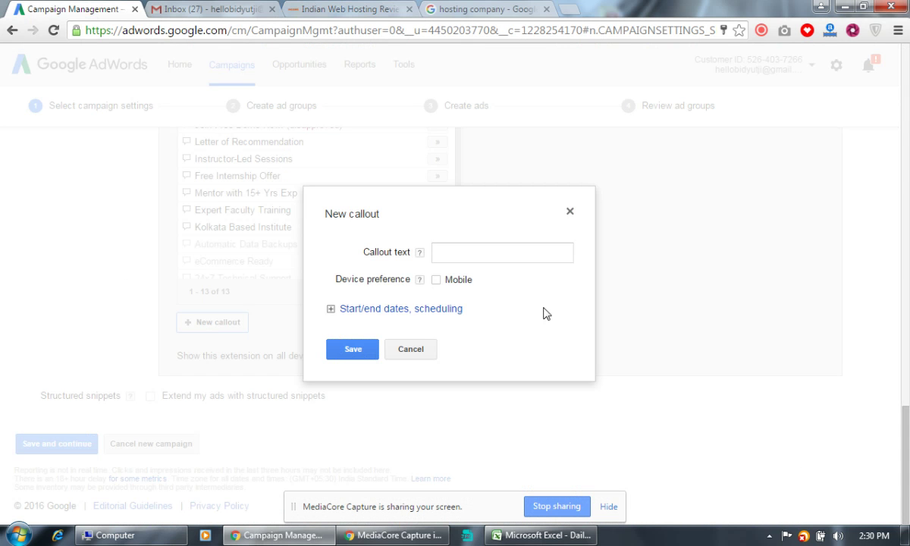
Paste and trim the phrase into a 25-character callout '30day MoneyBack Guarantee' and save it.
left_click(471, 254)
type("30-day money back guarantee")
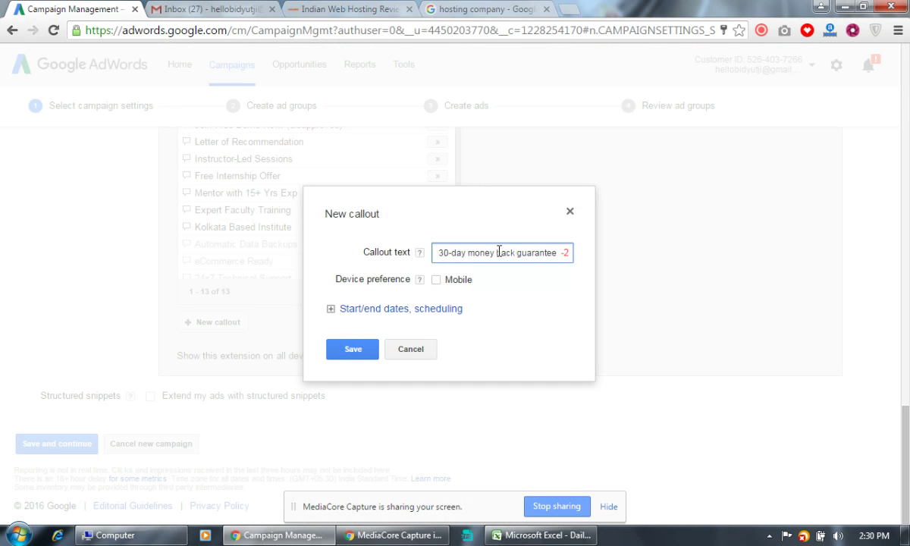
key("BackSpace")
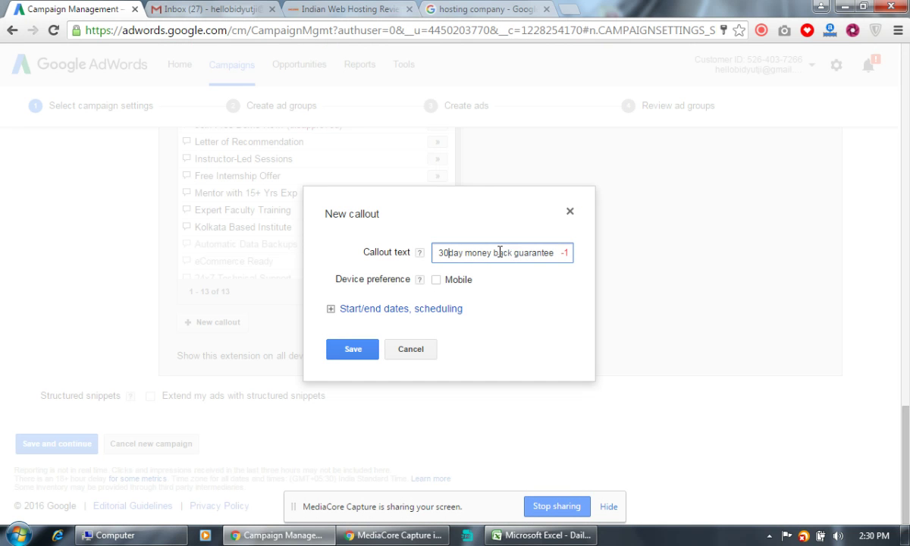
left_click(495, 253)
key("BackSpace")
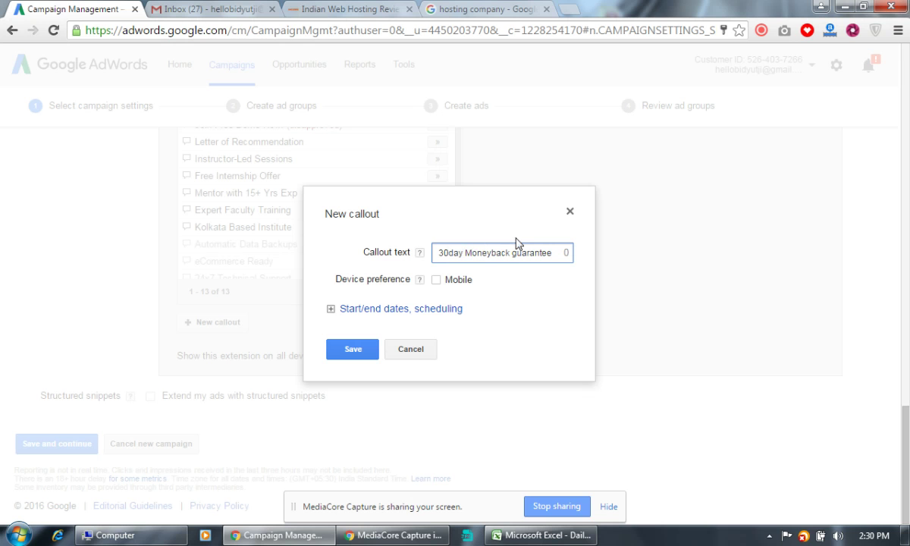
left_click(472, 253)
type("Back G")
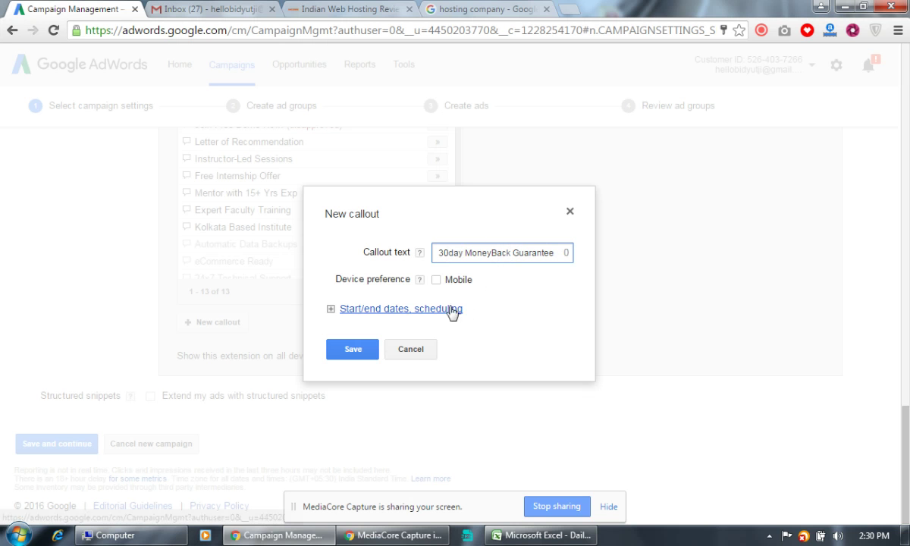
left_click(365, 350)
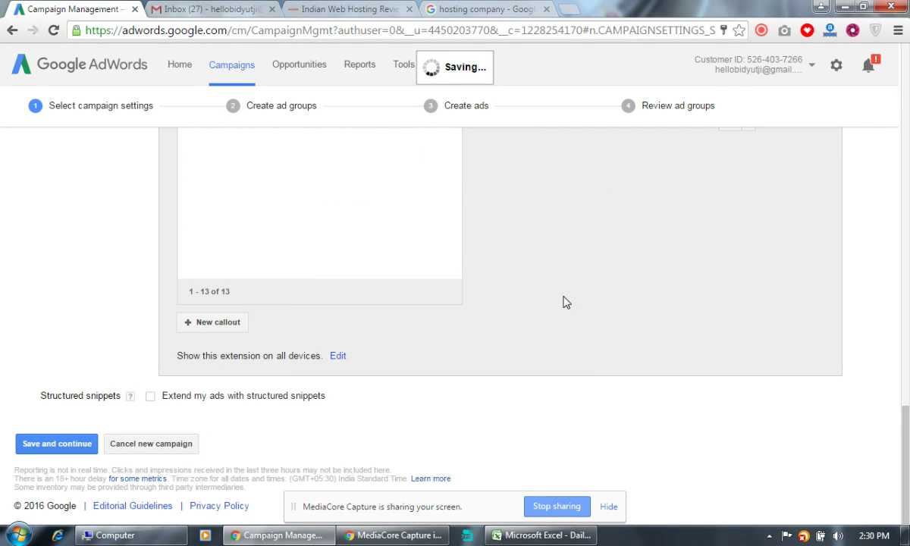
Save the campaign settings with four callouts selected and return to the search results.
scroll(562, 303, "up", 4)
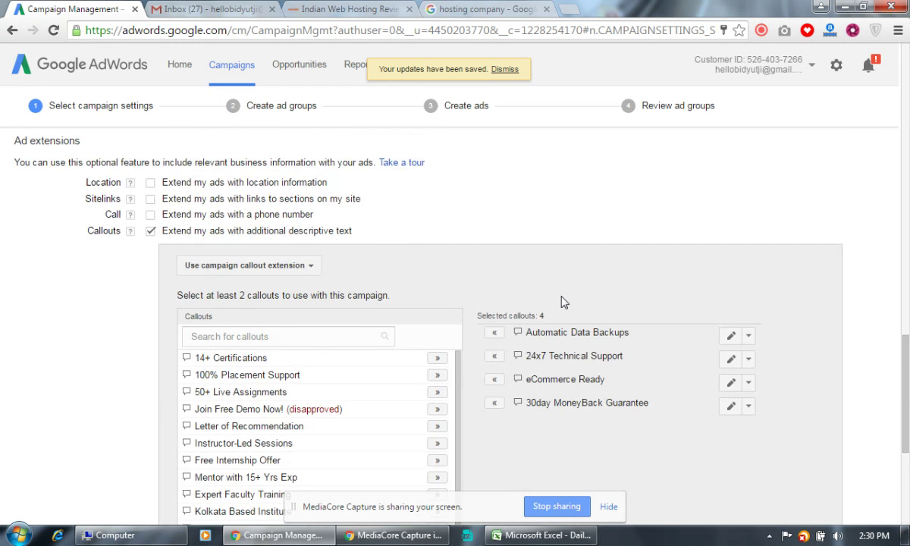
scroll(562, 303, "down", 2)
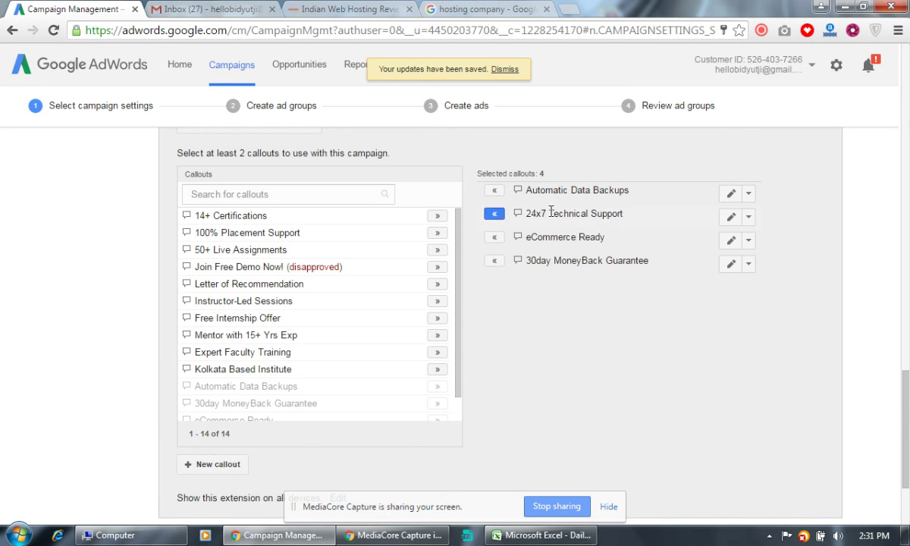
scroll(522, 376, "down", 2)
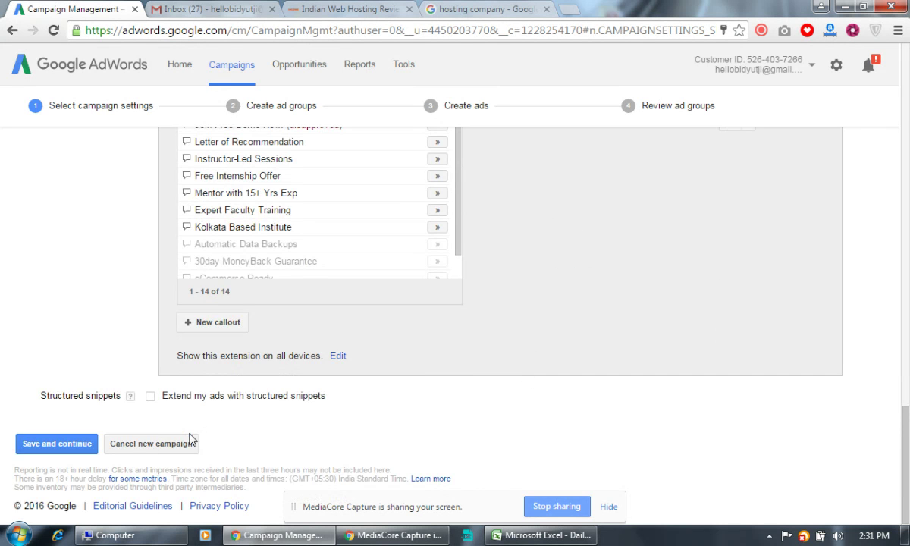
left_click(57, 444)
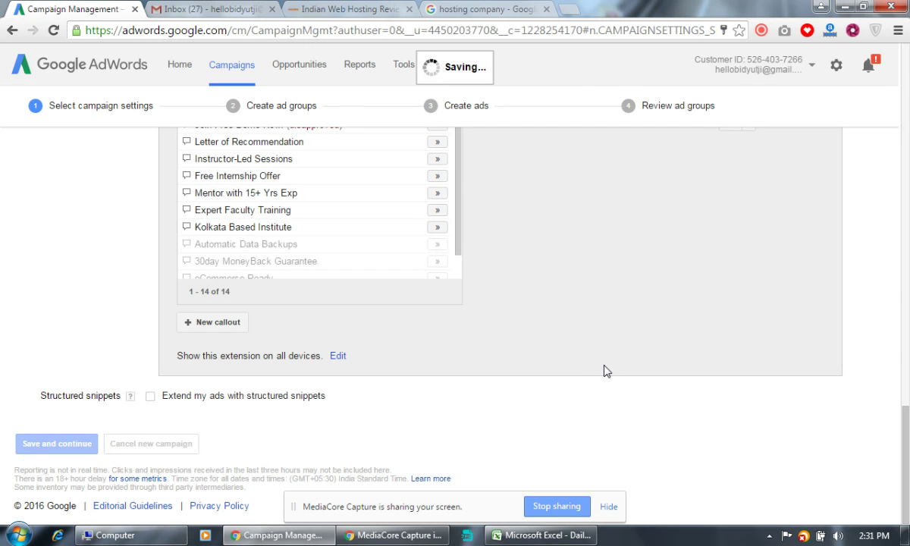
left_click(481, 17)
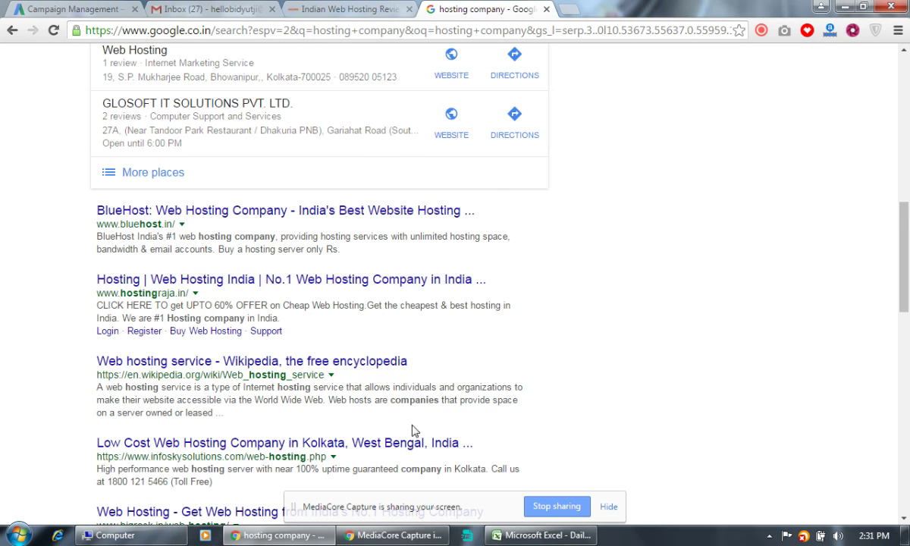
Leave the hosting company results for the AdWords Create ad groups page.
scroll(575, 405, "down", 2)
scroll(575, 406, "down", 6)
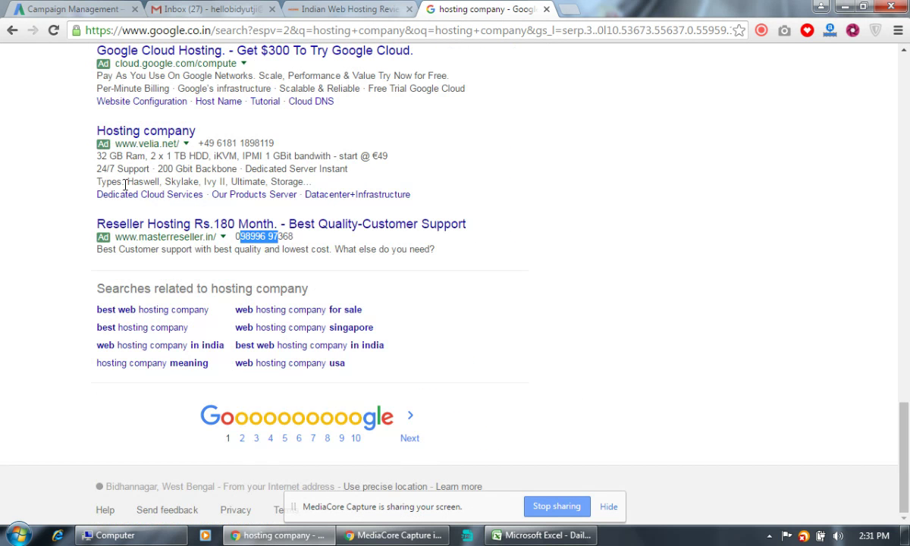
left_click(74, 9)
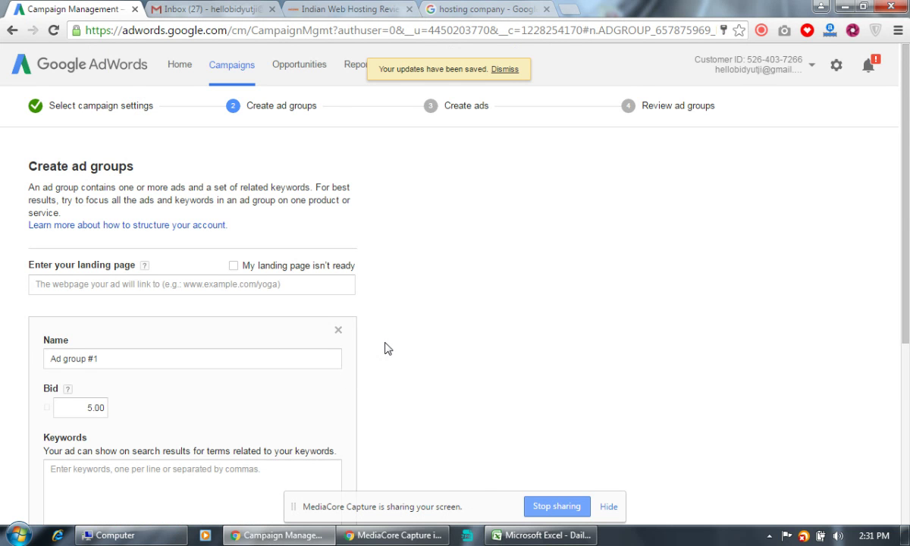
Paste the Income Mantra top-10 web hosting article URL as the ad group's landing page.
scroll(387, 348, "down", 4)
scroll(385, 349, "up", 4)
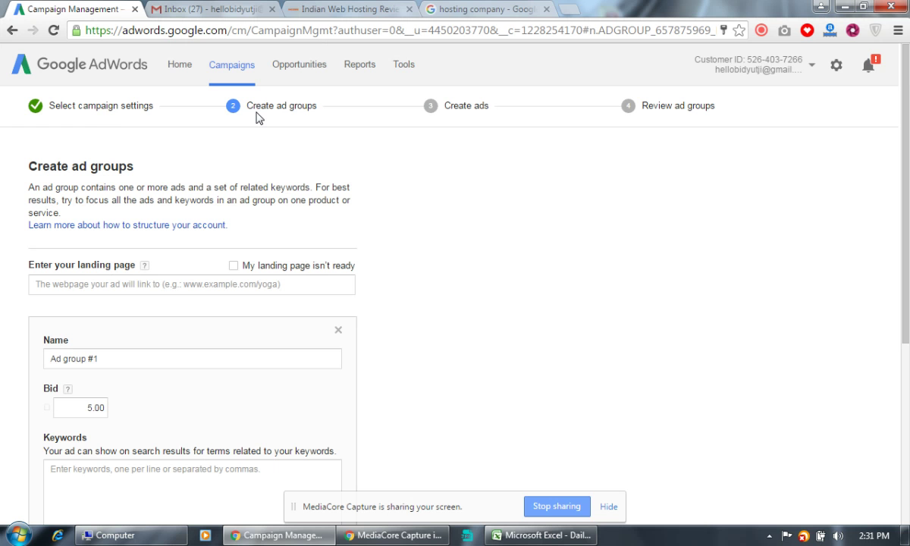
left_click(149, 287)
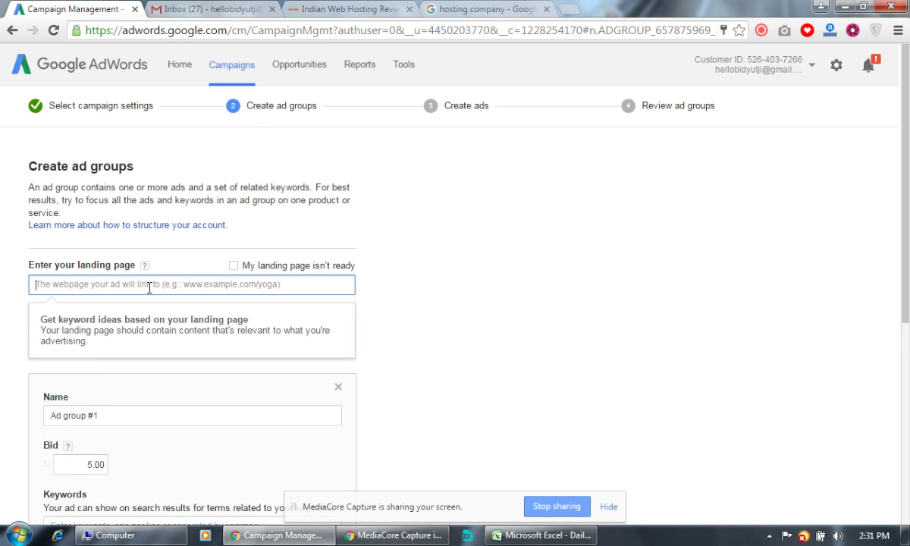
left_click(387, 10)
left_click(329, 30)
key("ctrl+c")
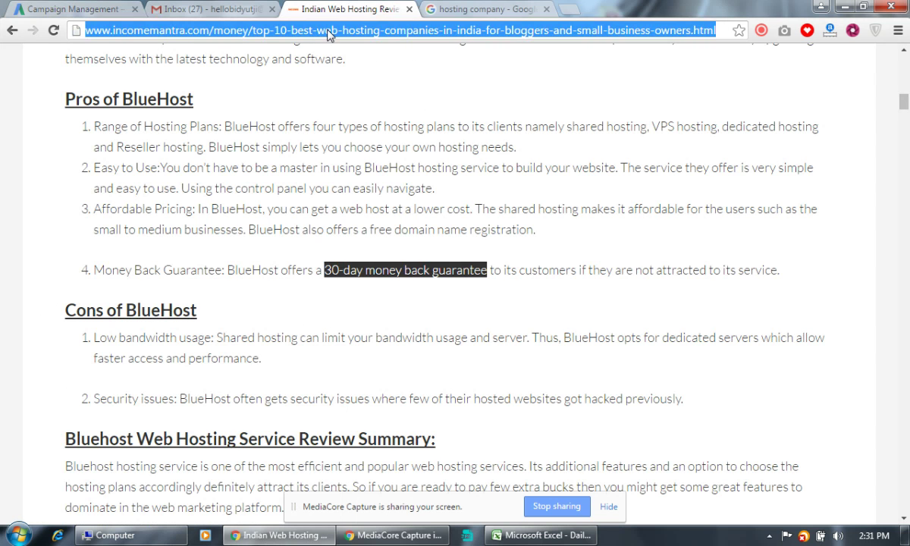
left_click(112, 9)
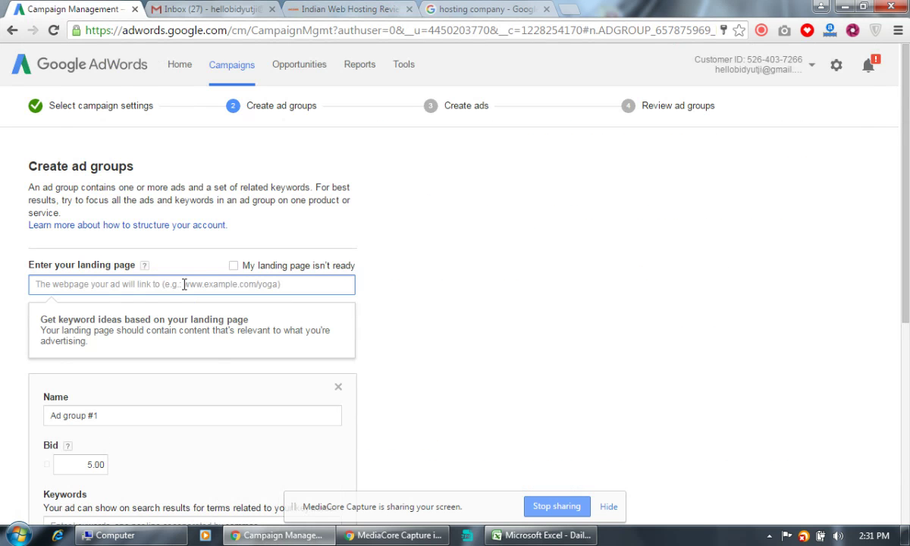
key("ctrl+v")
left_click(436, 364)
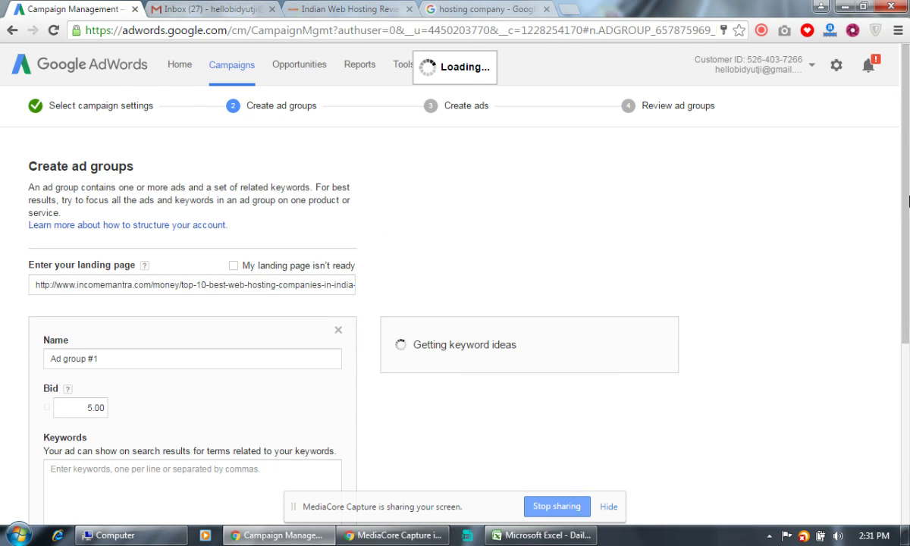
scroll(858, 218, "down", 2)
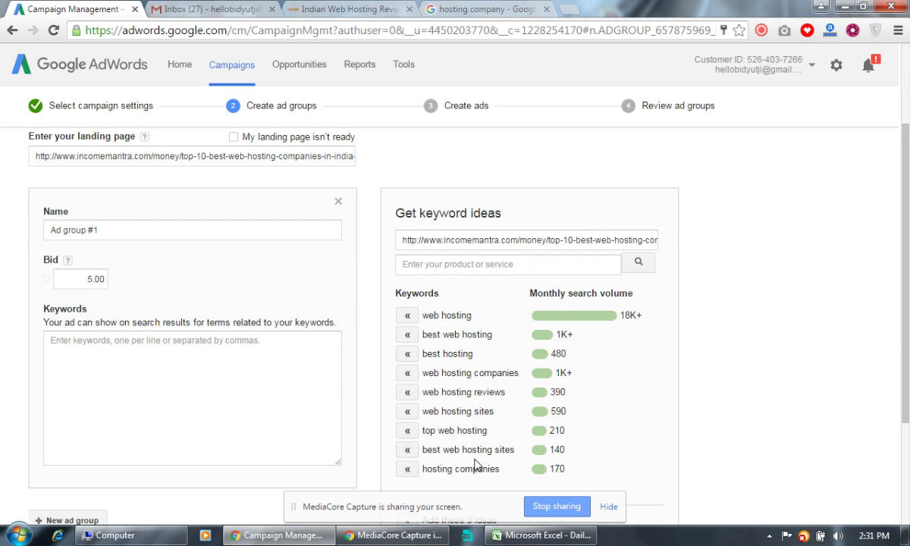
Rename the ad group from 'Ad group #1' to 'Web Hsoting'.
left_click(99, 230)
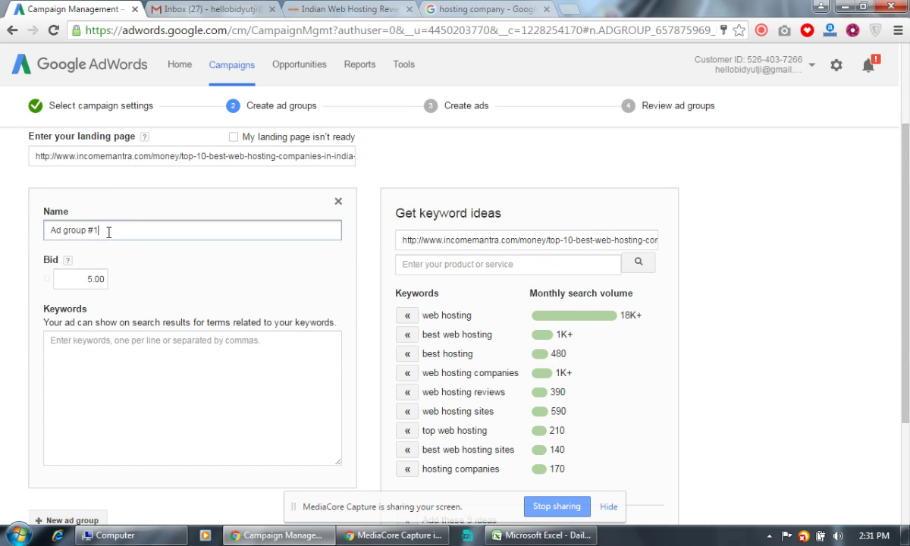
left_click_drag(99, 229, 47, 232)
type("Web Hsoting")
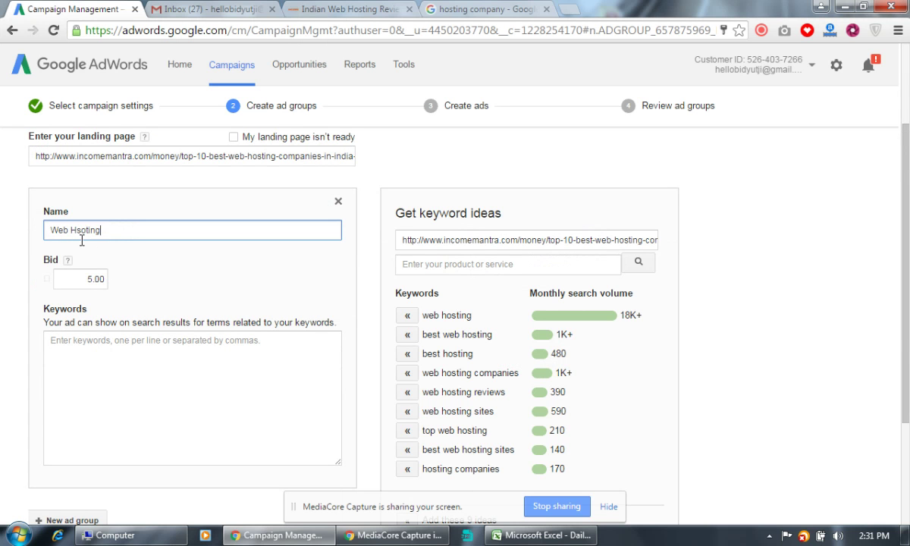
scroll(497, 341, "down", 1)
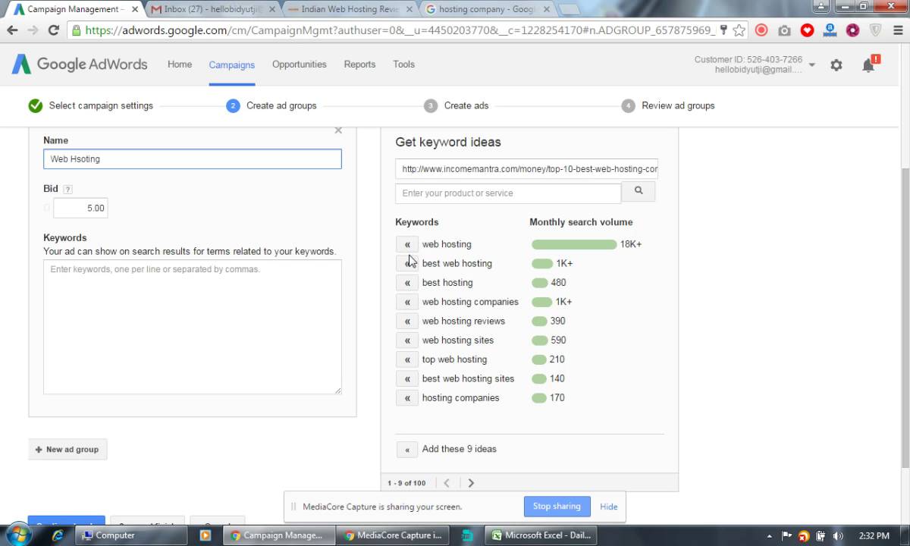
Add eight keyword ideas, including best web hosting, web hosting reviews and top 10 web hosting.
left_click(407, 263)
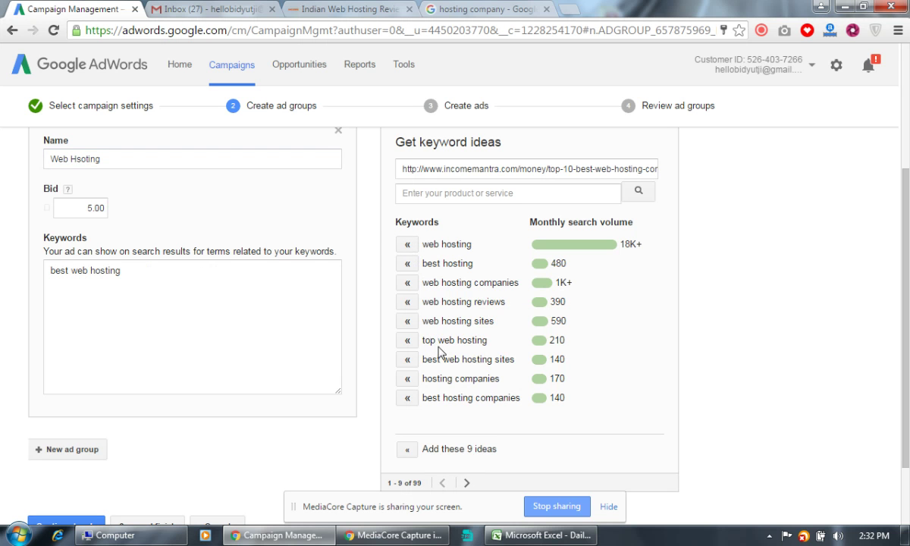
left_click(407, 359)
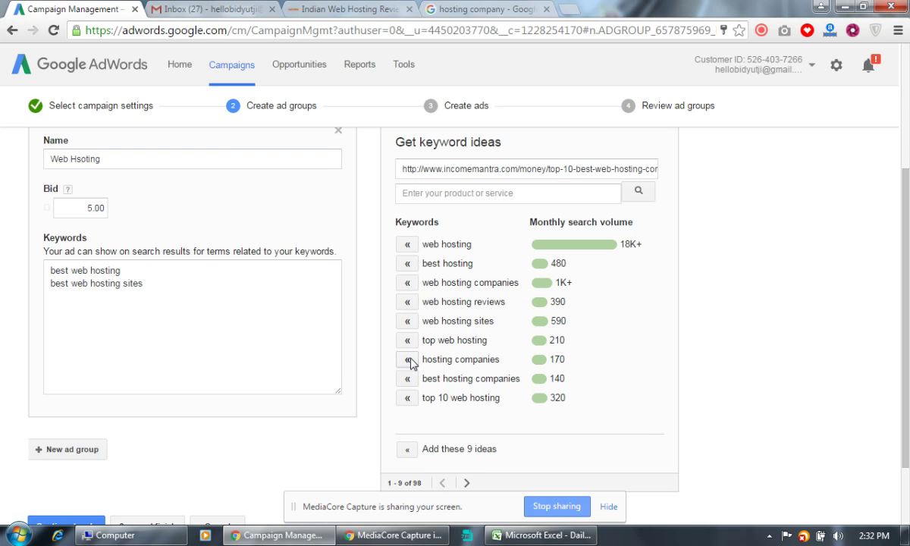
left_click(408, 322)
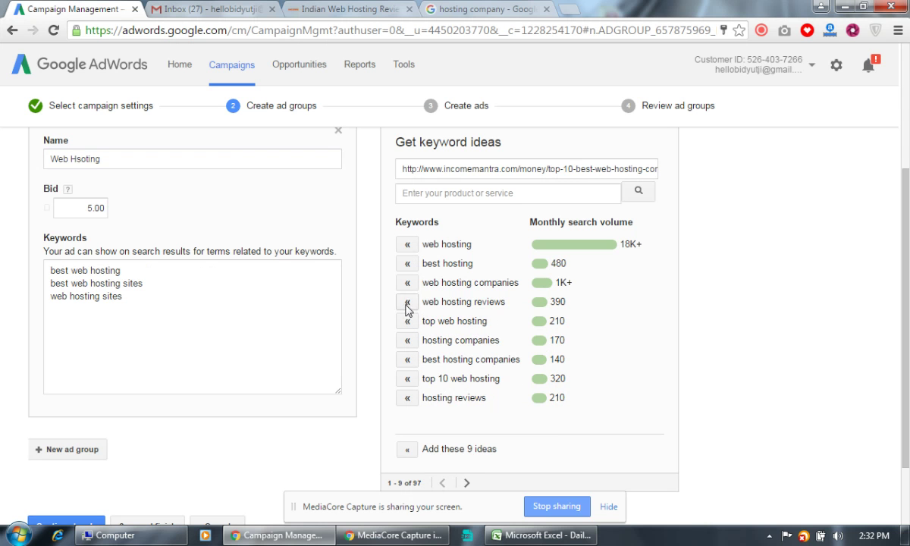
left_click(408, 302)
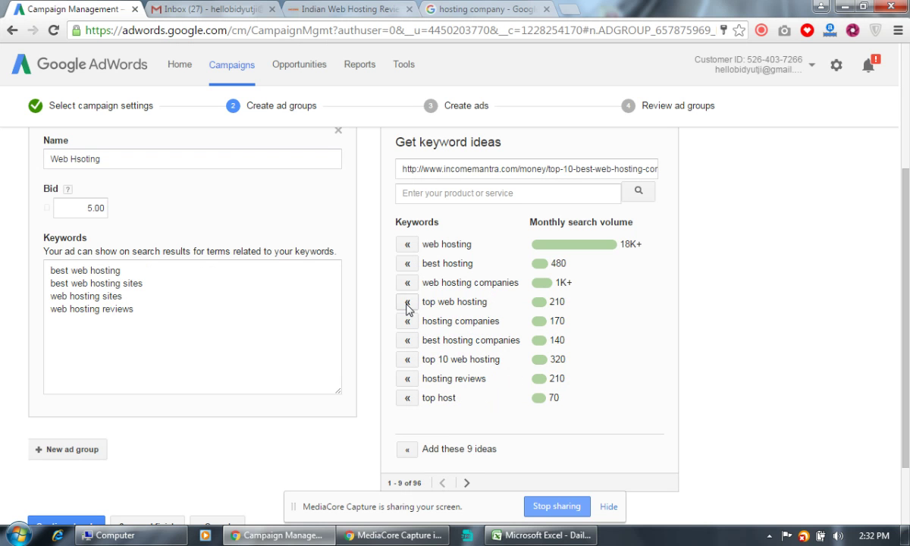
left_click(408, 360)
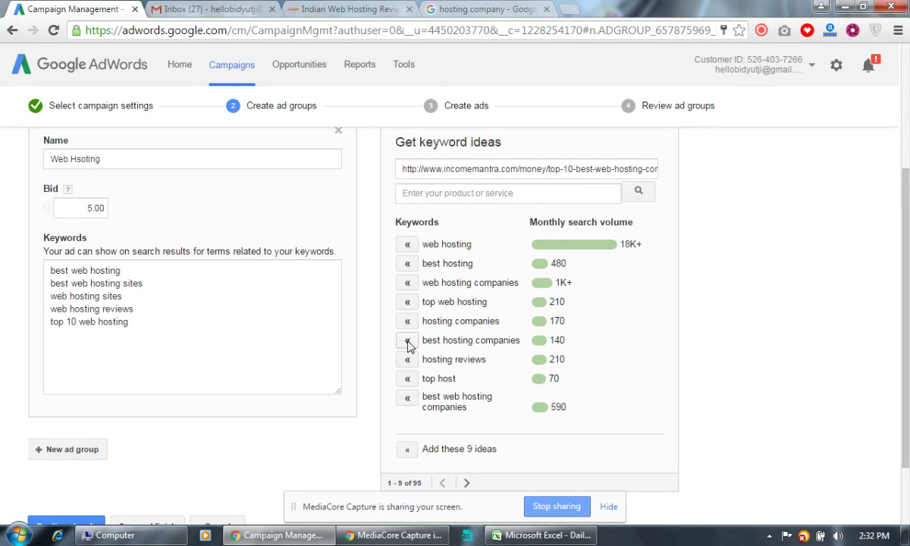
left_click(407, 340)
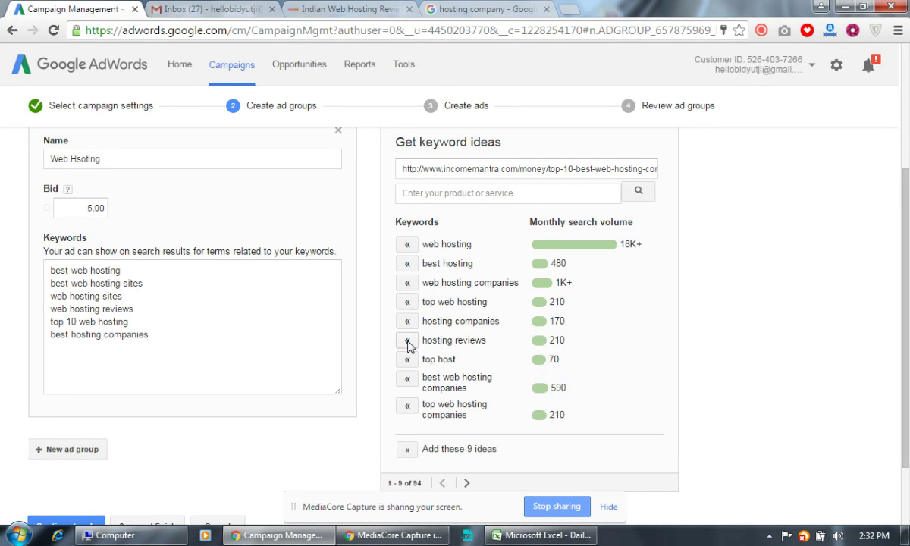
left_click(407, 379)
left_click(408, 379)
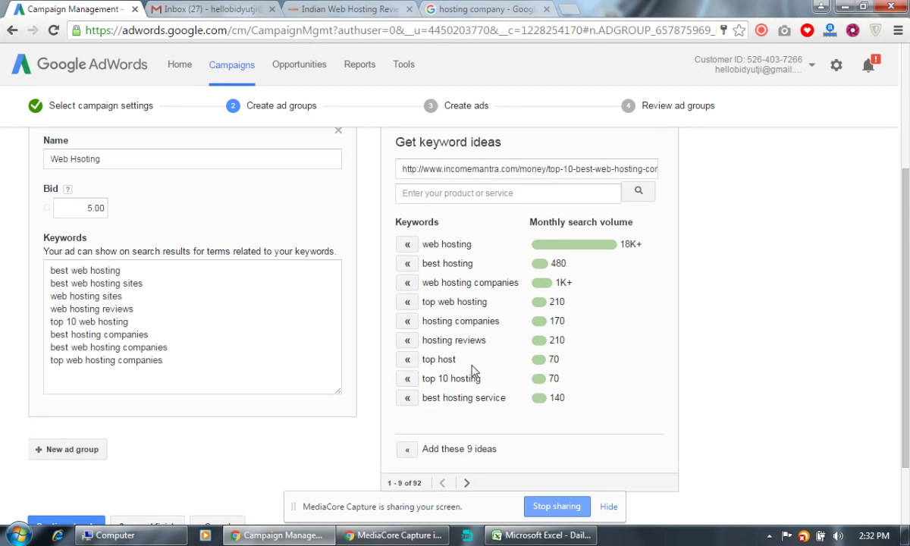
Add top 10 hosting, hosting reviews, web hosting providers, best cheap web hosting and similar ideas.
scroll(472, 371, "down", 2)
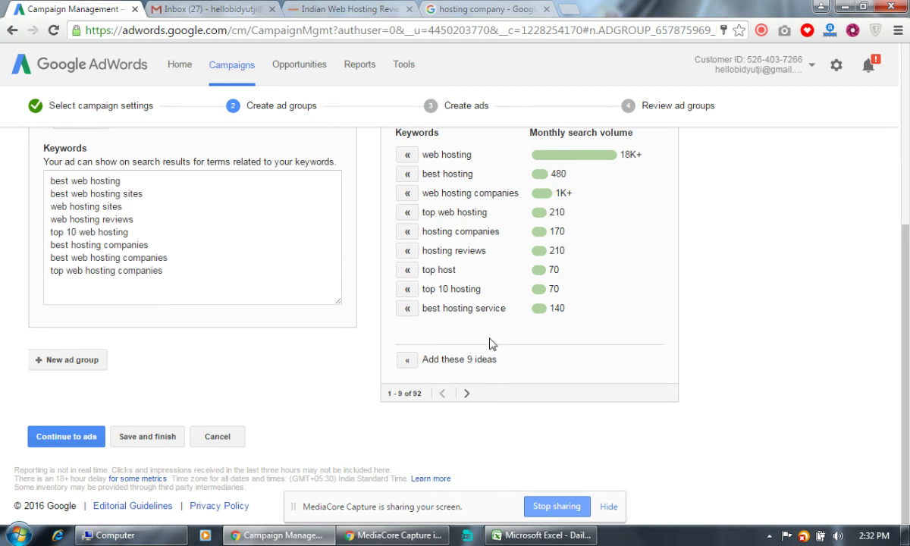
left_click(408, 292)
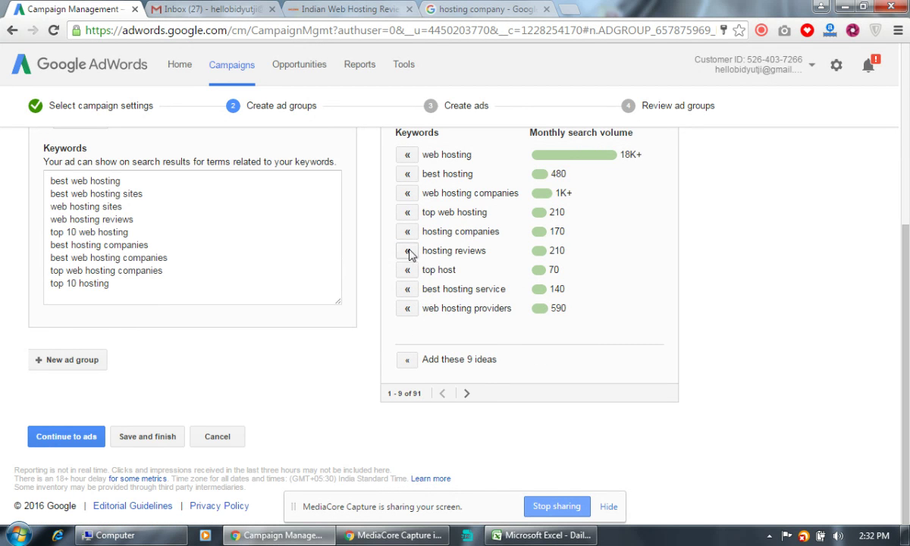
left_click(407, 251)
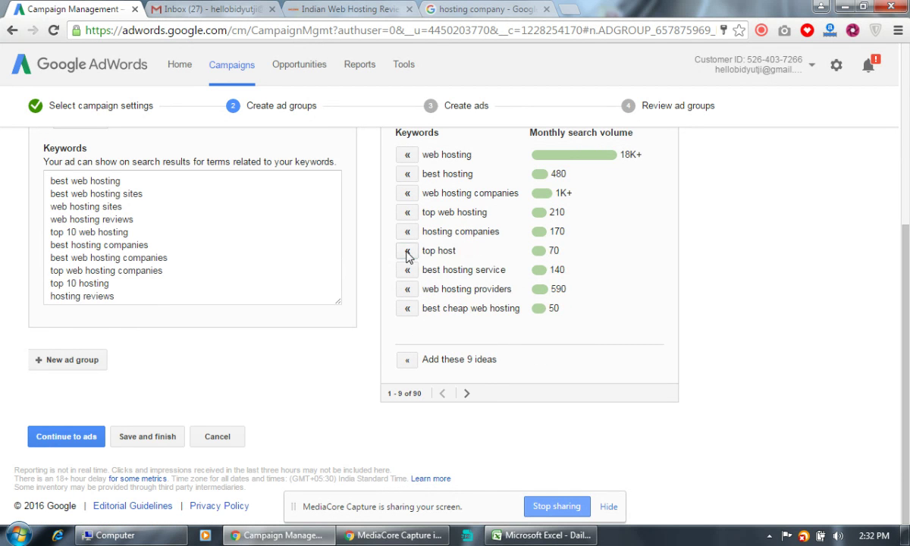
left_click(407, 289)
left_click(407, 292)
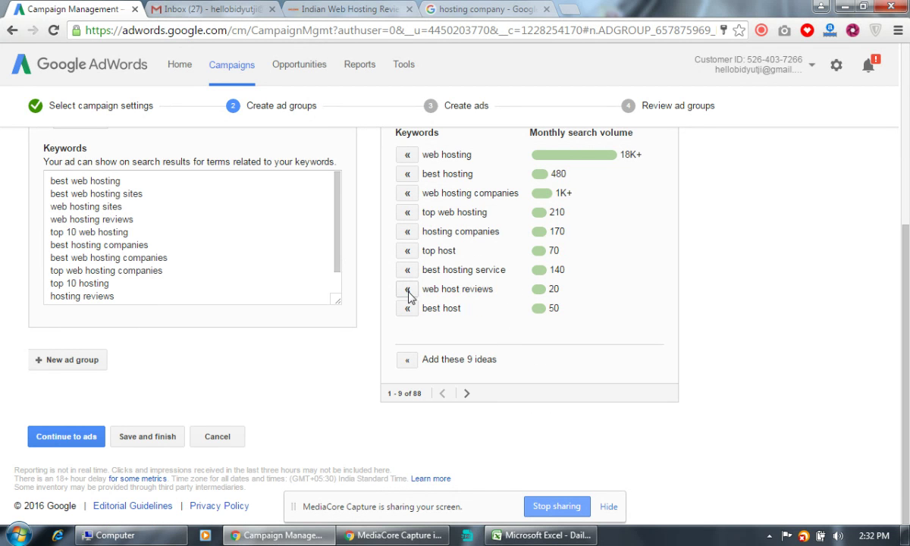
left_click(407, 291)
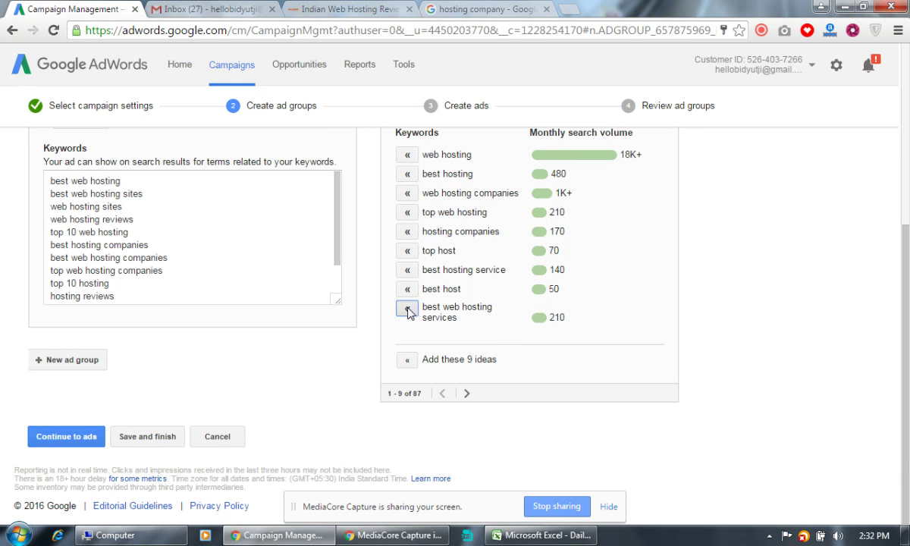
left_click(407, 311)
left_click(408, 310)
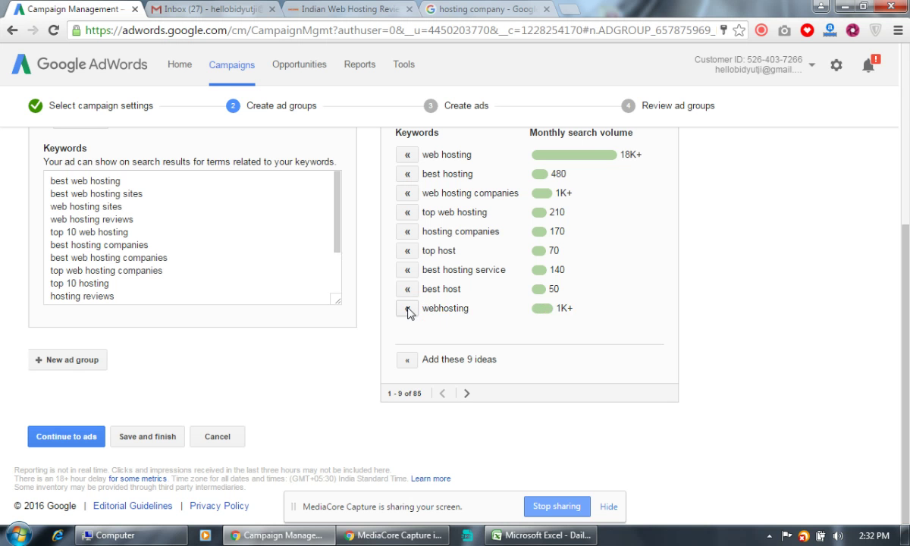
left_click(467, 393)
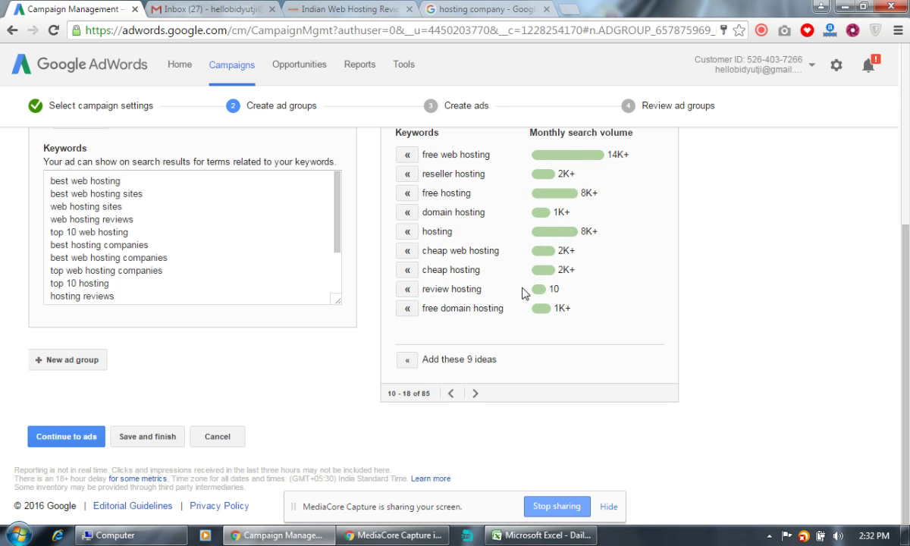
Add cheap web hosting, cheap hosting, best free web hosting, reseller hosting and similar ideas.
scroll(522, 294, "up", 1)
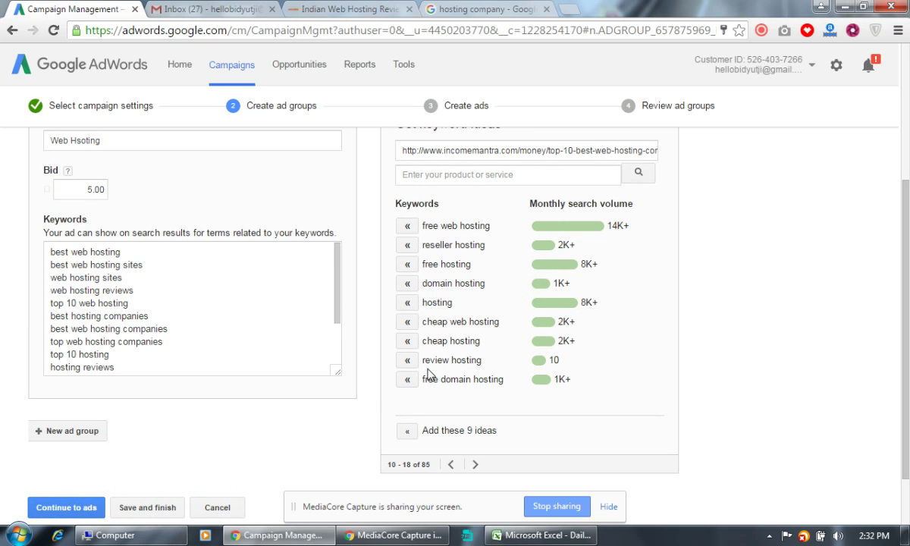
left_click(407, 321)
left_click(408, 323)
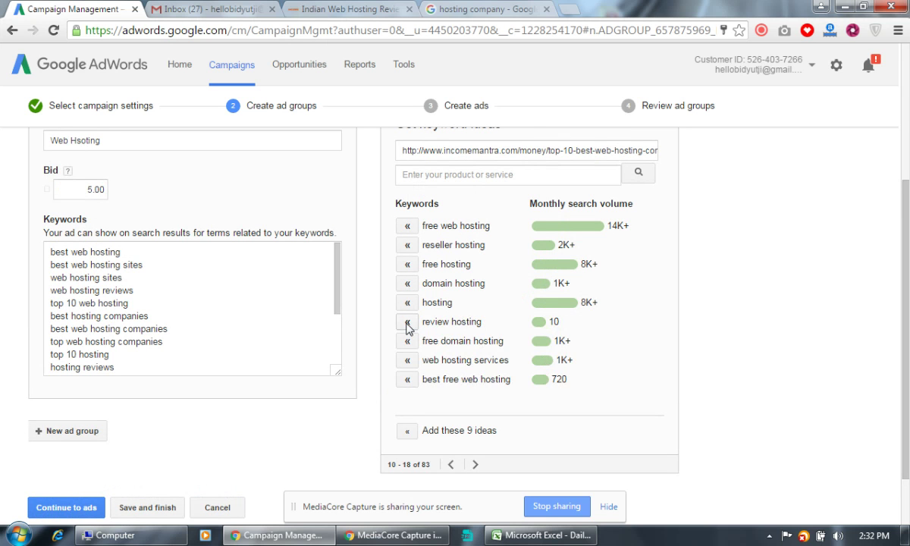
left_click(407, 380)
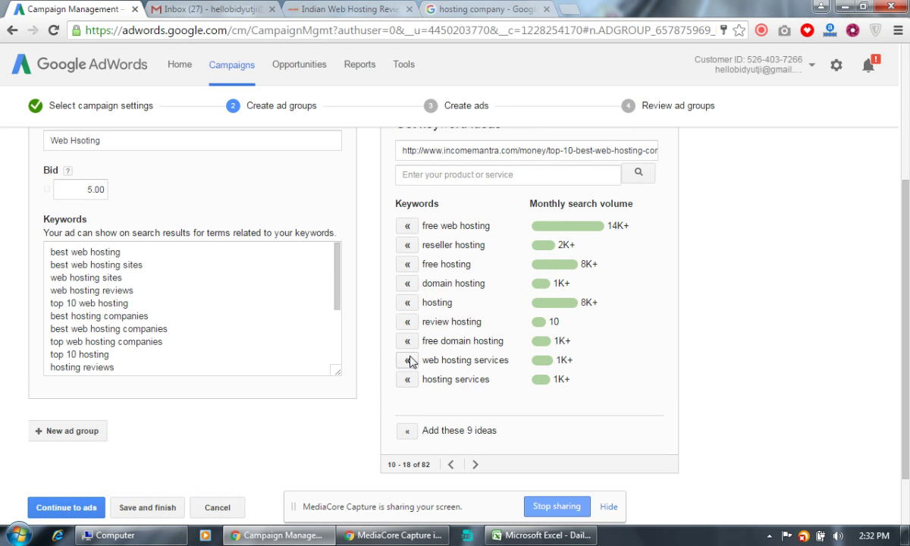
left_click(409, 360)
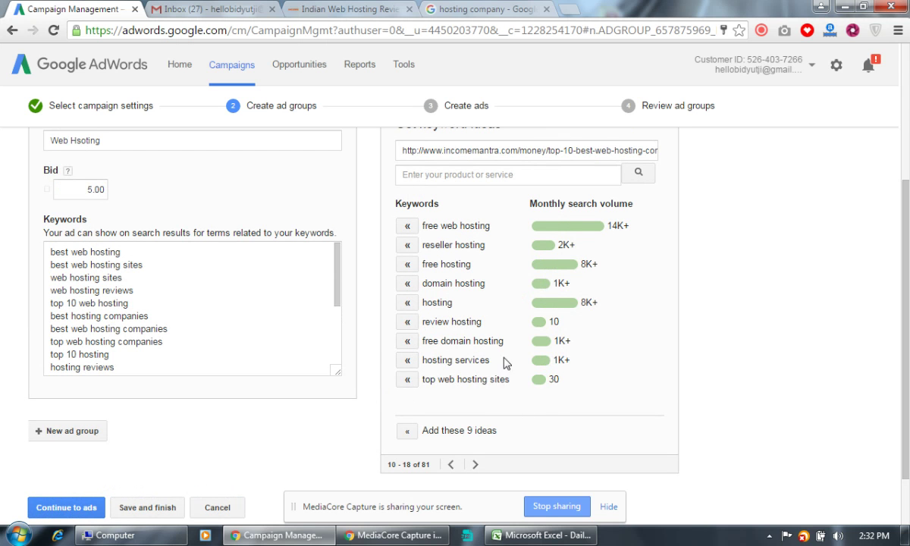
left_click(405, 246)
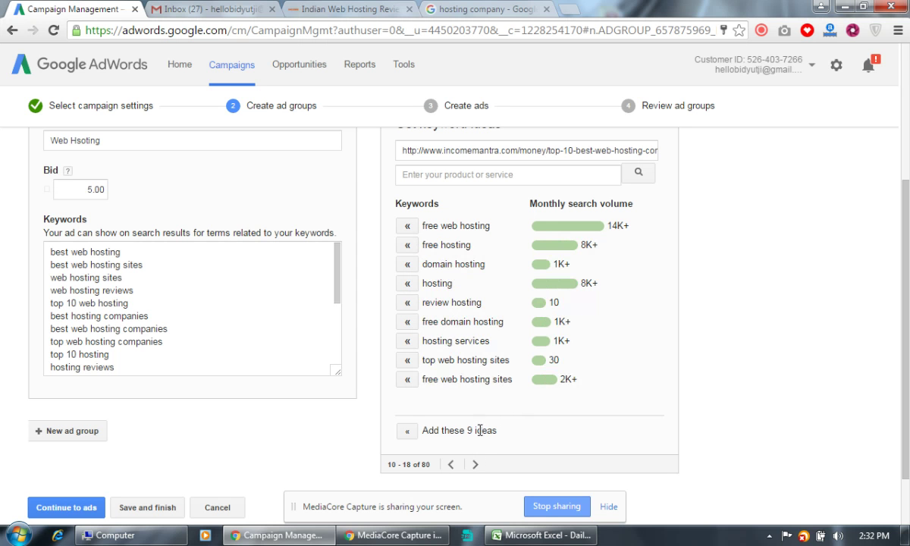
left_click(409, 361)
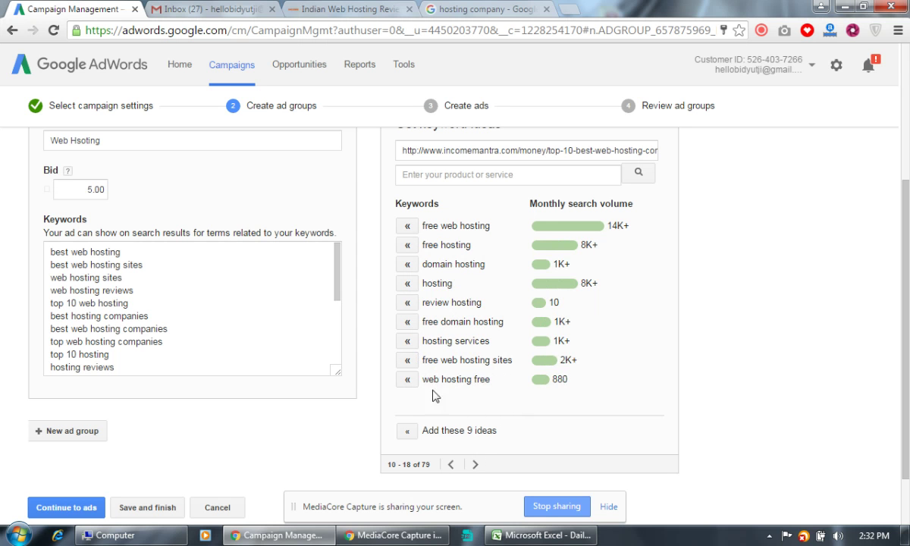
Add unlimited web hosting, hosting a website, best hosting sites, web hosting deals and similar ideas.
left_click(476, 464)
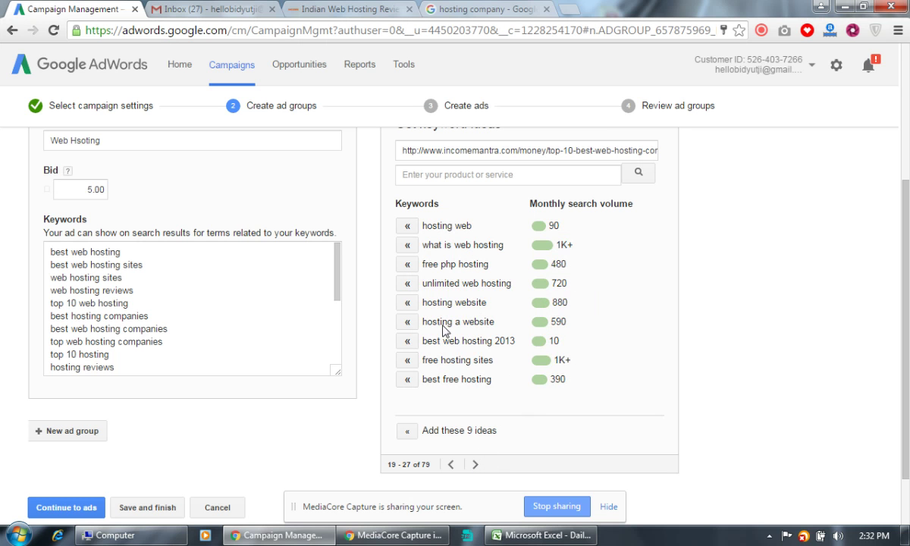
left_click(407, 283)
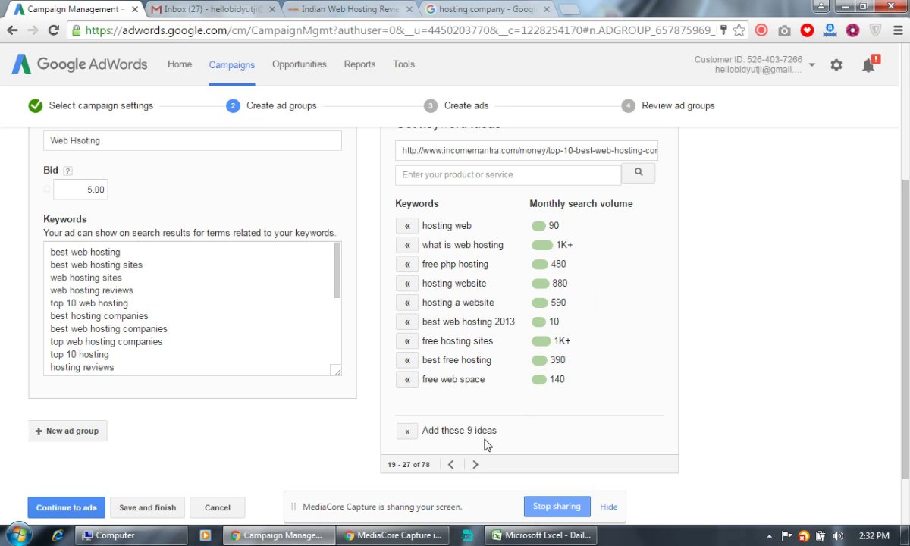
left_click(406, 304)
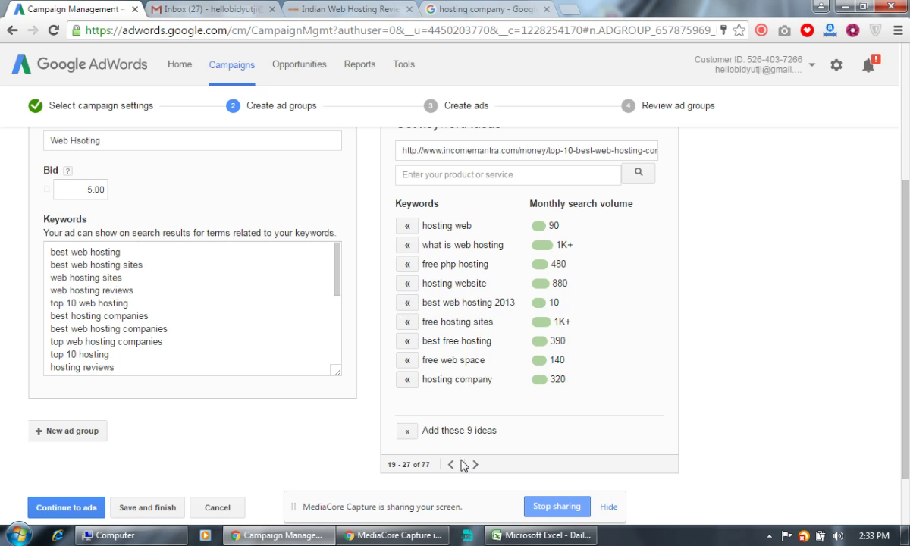
left_click(475, 464)
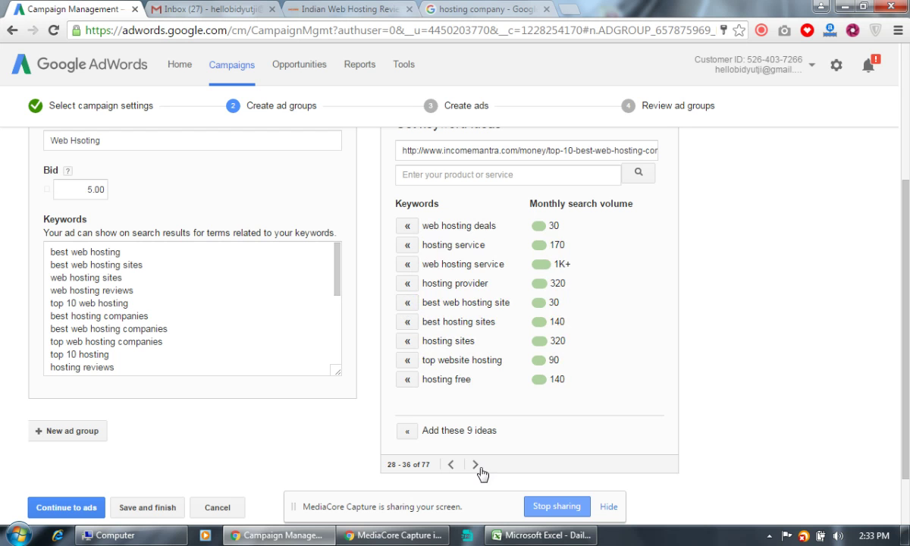
left_click(407, 359)
left_click(407, 322)
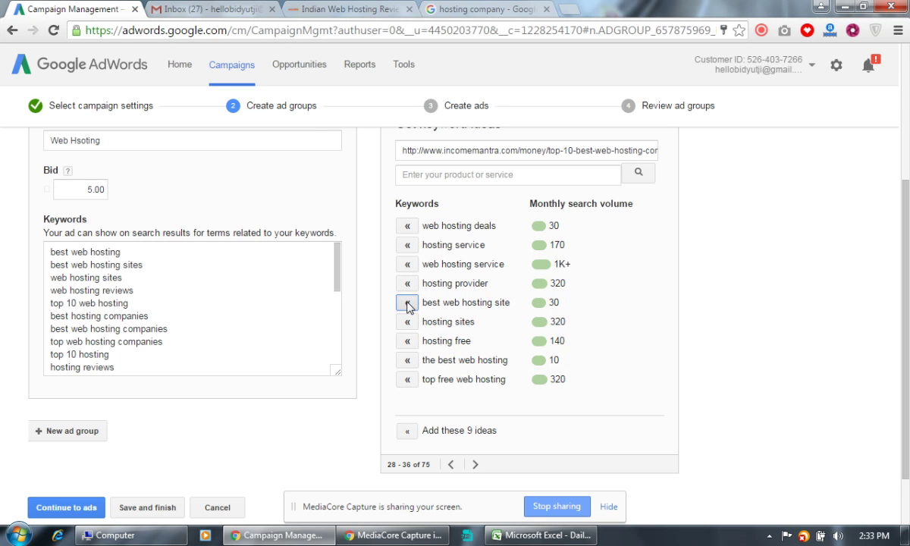
left_click(407, 303)
left_click(407, 283)
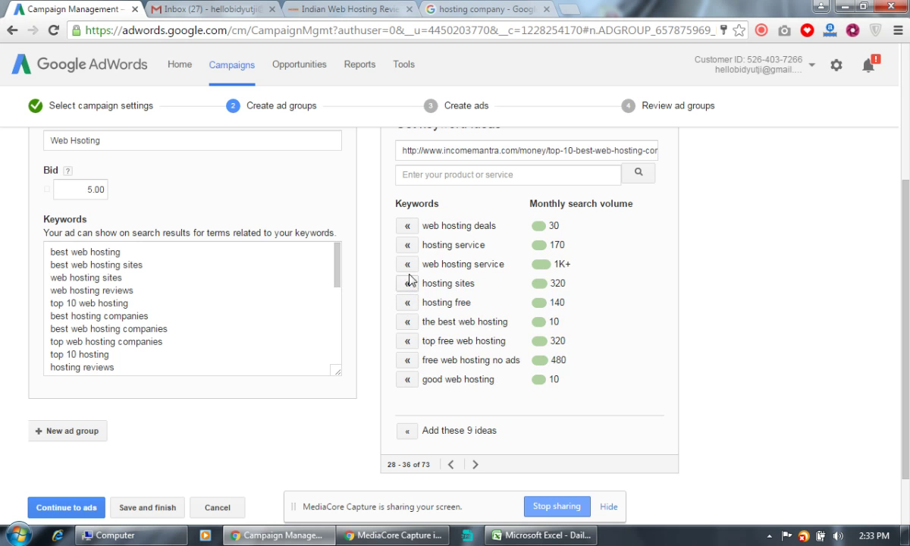
left_click(407, 264)
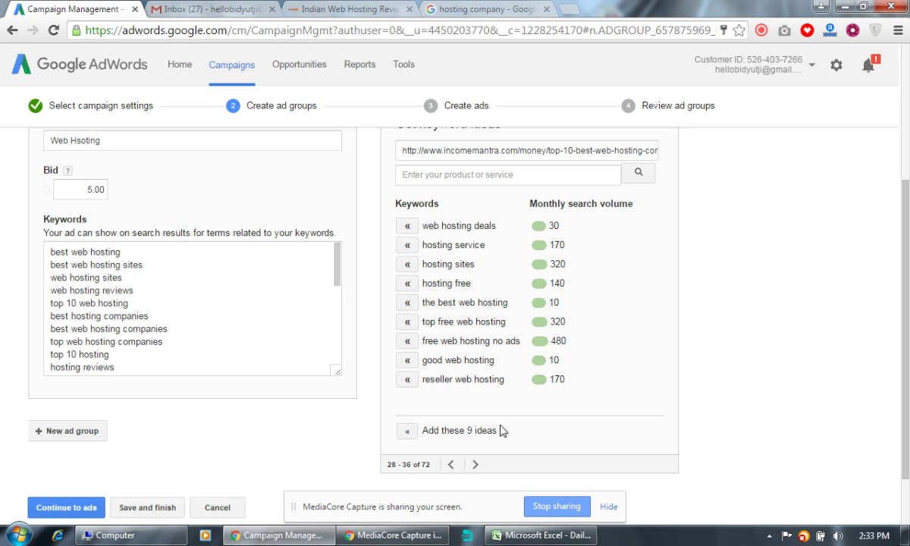
left_click(406, 225)
Add top 10 web hosting companies, affordable web hosting, web hosting comparison and top hosting companies.
left_click(475, 465)
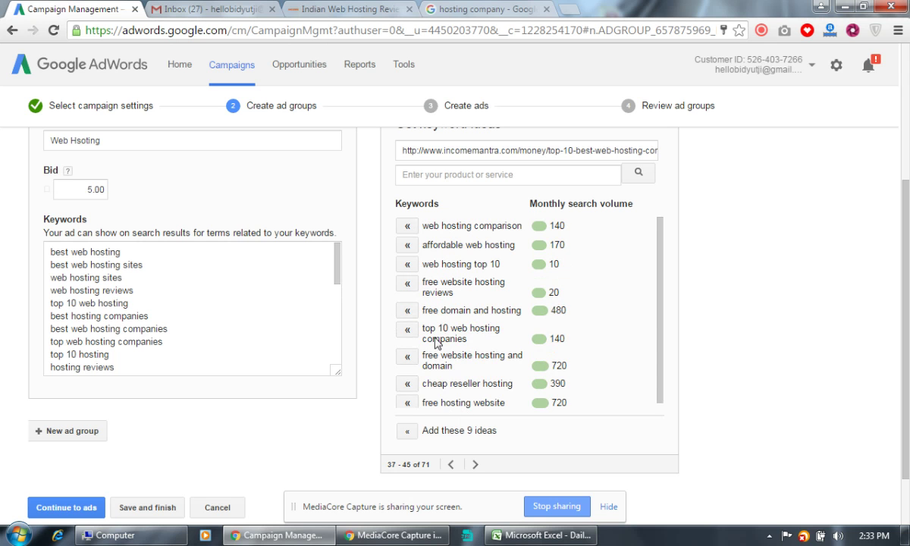
left_click(407, 330)
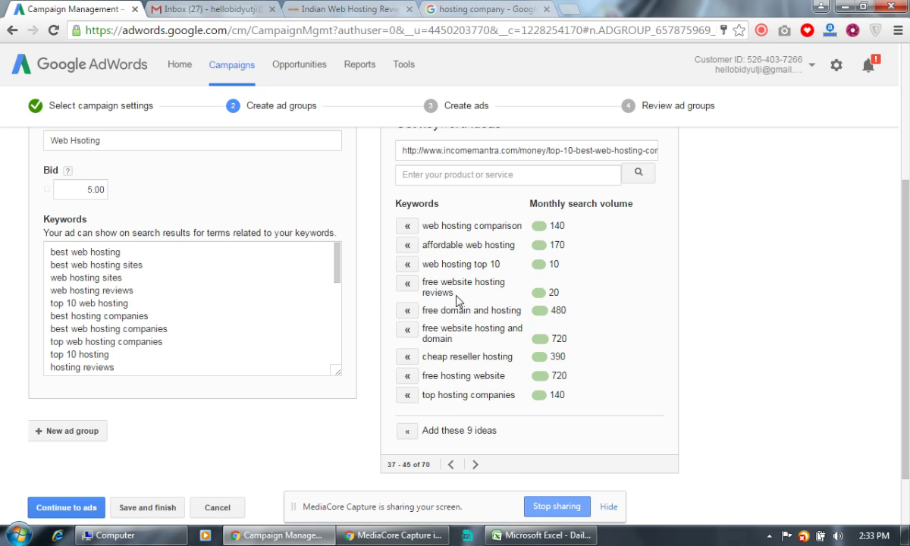
left_click(406, 245)
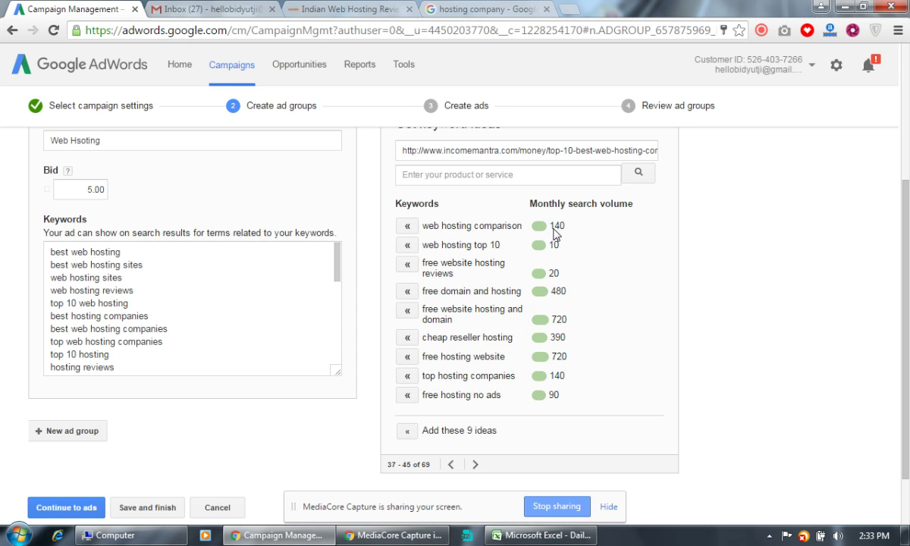
left_click(408, 226)
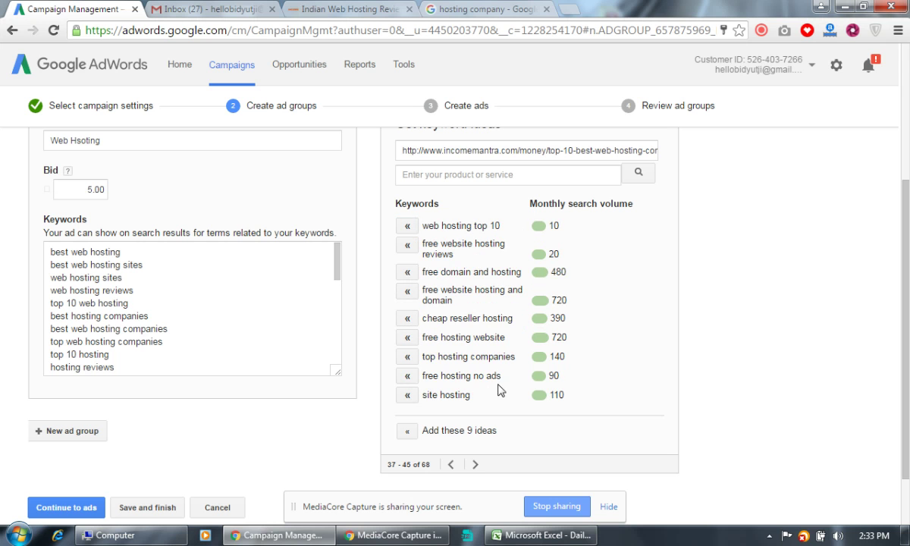
left_click(408, 357)
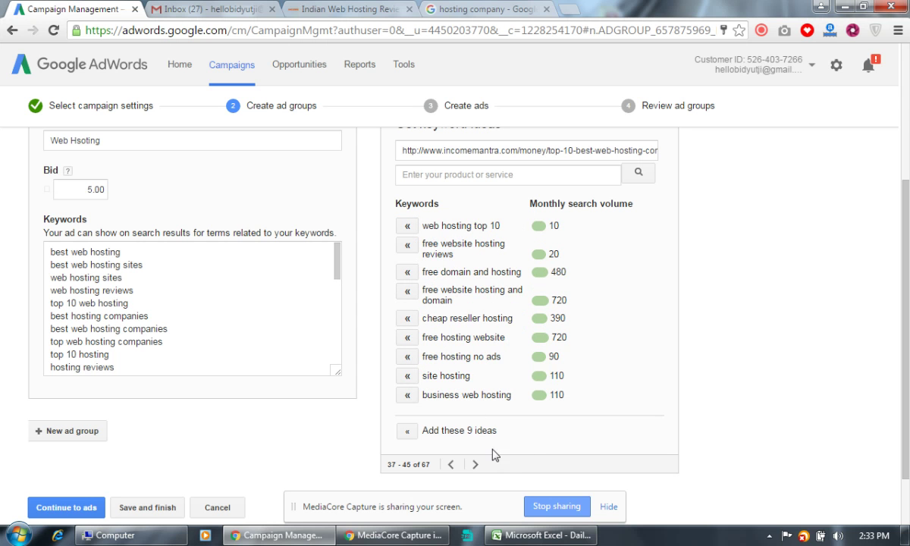
Add windows and linux web hosting, hosting india, low cost web hosting, hosting providers and more.
left_click(476, 465)
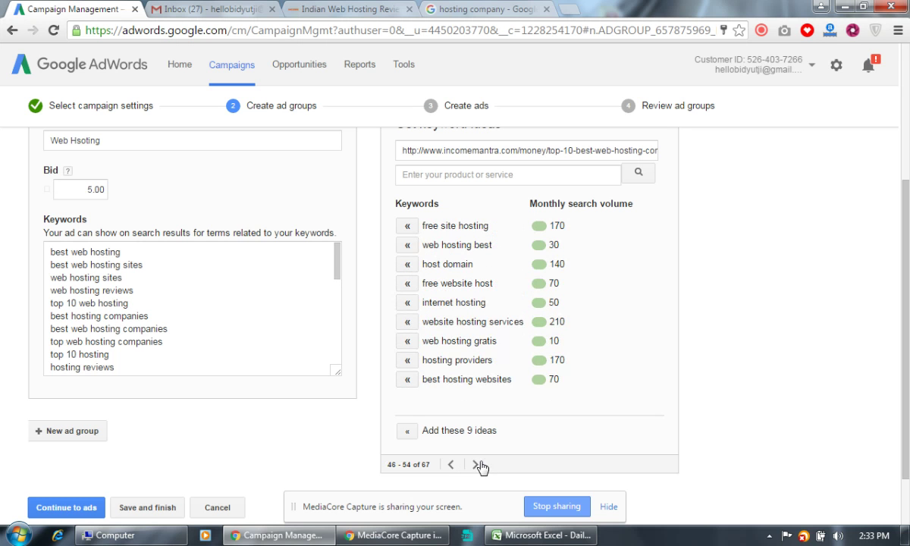
left_click(407, 322)
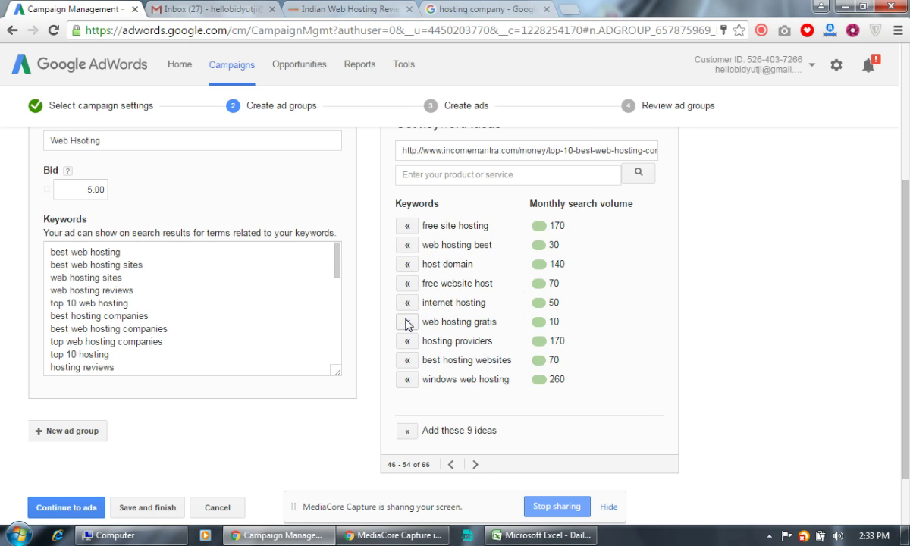
left_click(407, 360)
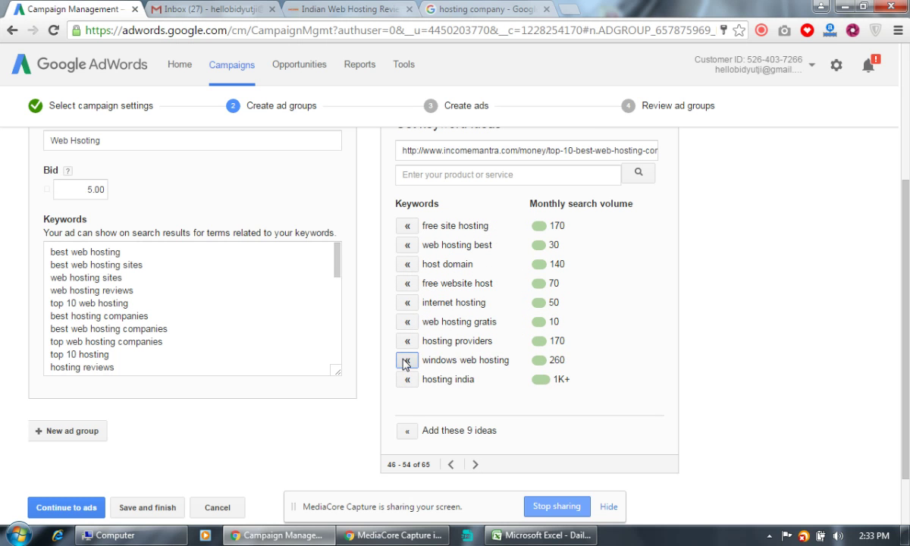
left_click(407, 360)
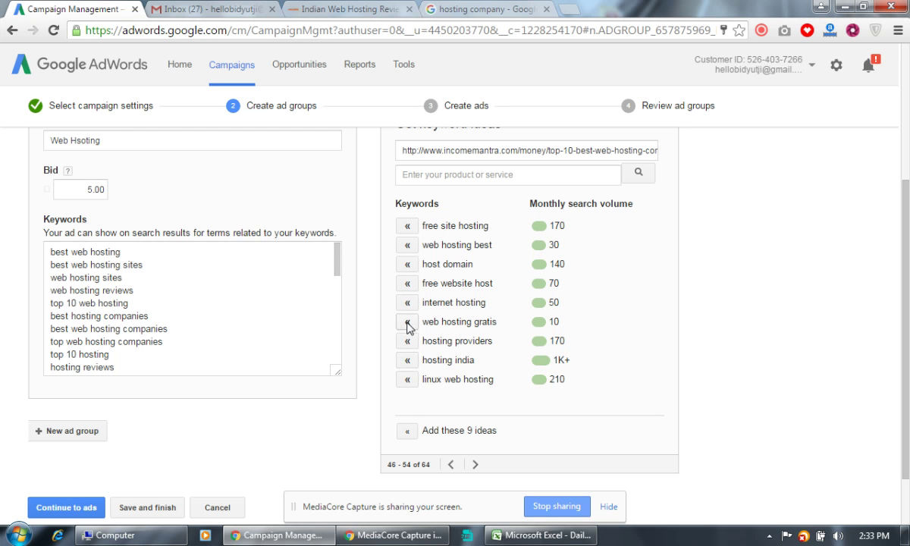
left_click(409, 378)
left_click(413, 363)
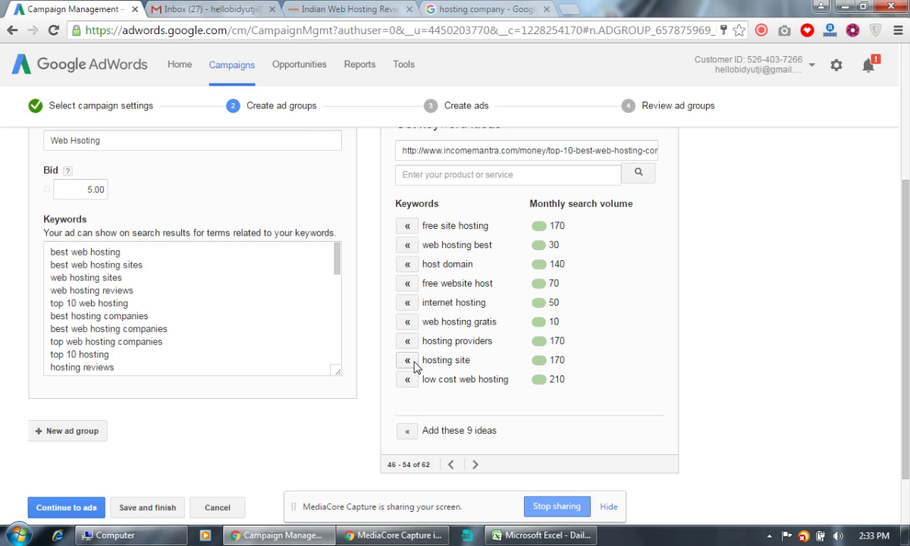
left_click(414, 382)
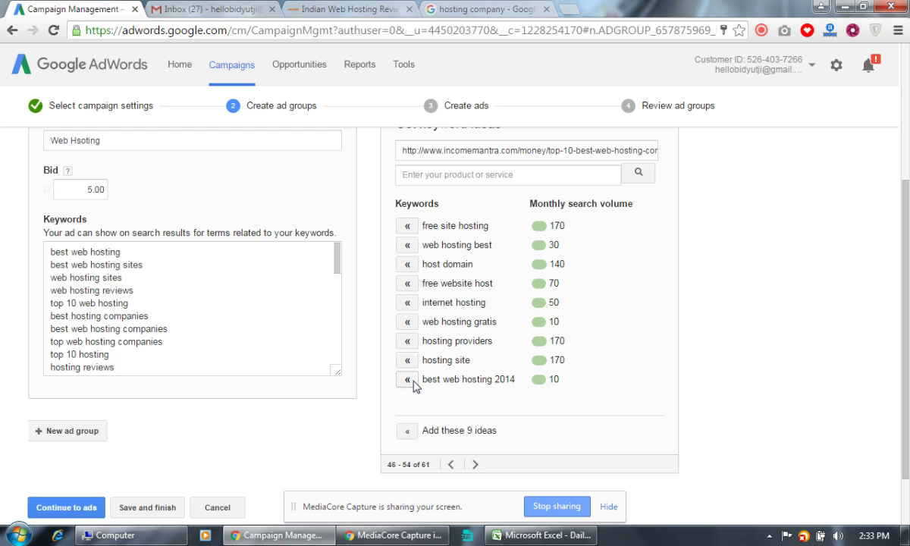
left_click(407, 341)
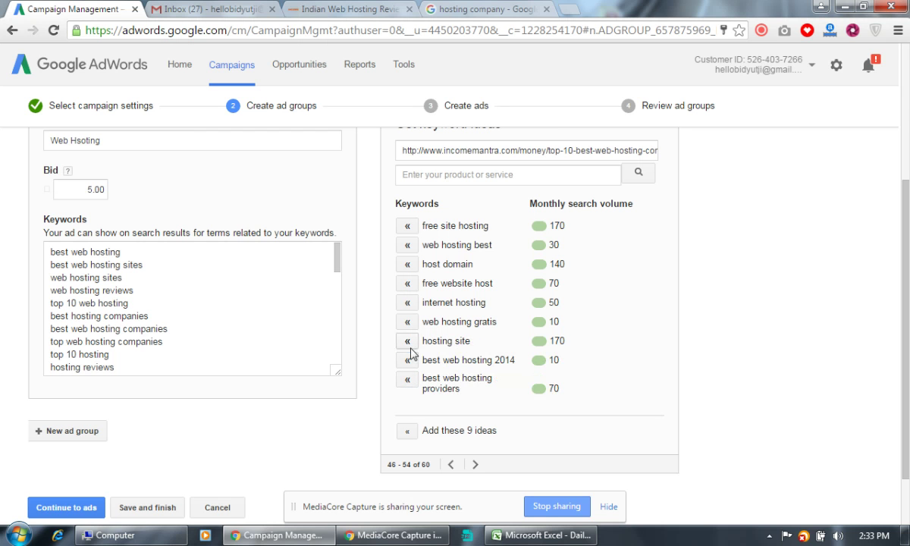
left_click(409, 380)
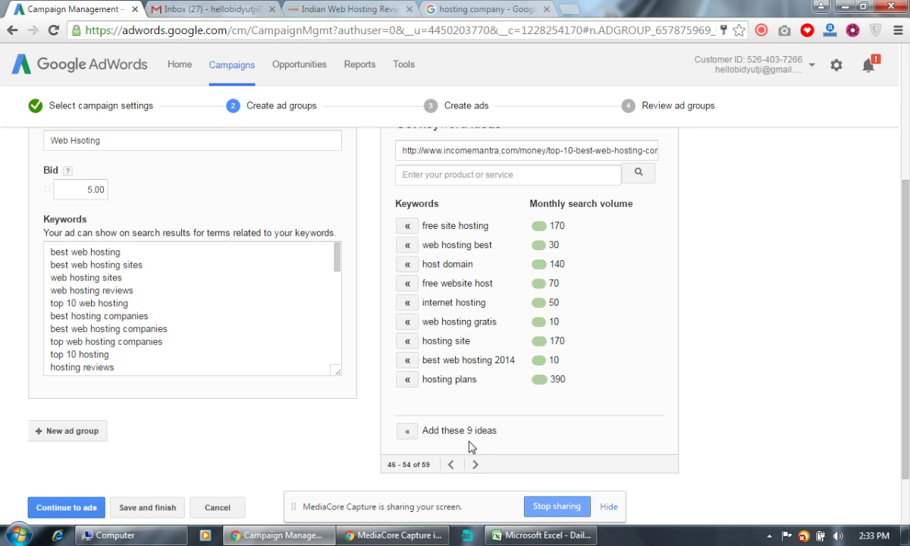
Review the final page of ideas and the full Keywords box.
left_click(476, 465)
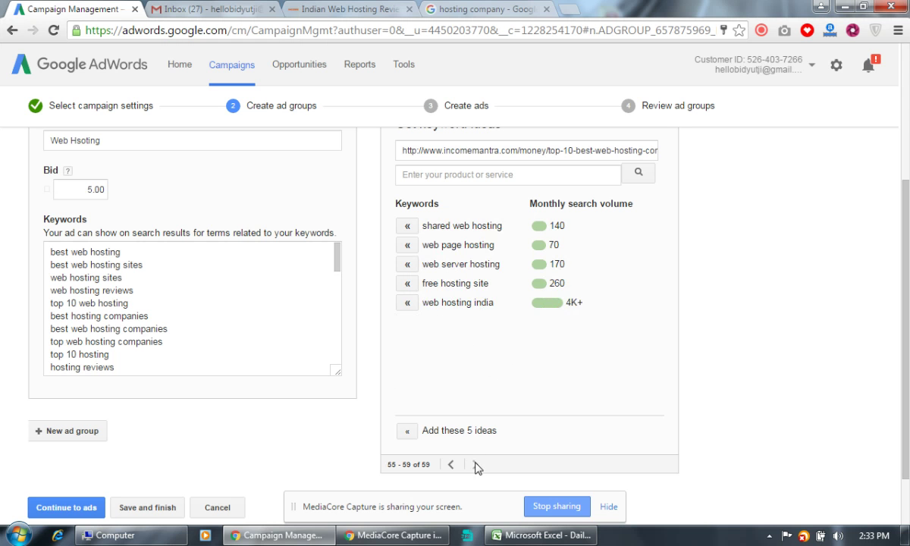
scroll(303, 386, "down", 2)
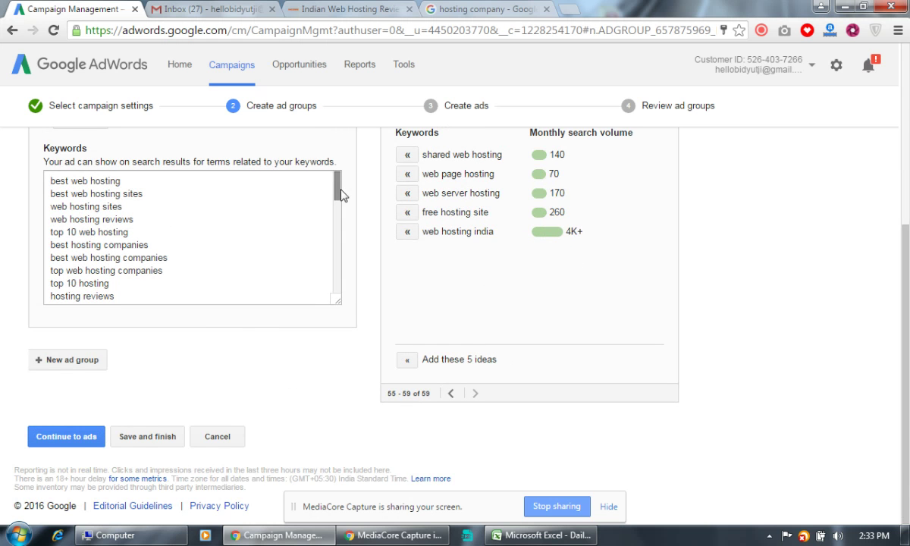
left_click_drag(341, 195, 335, 289)
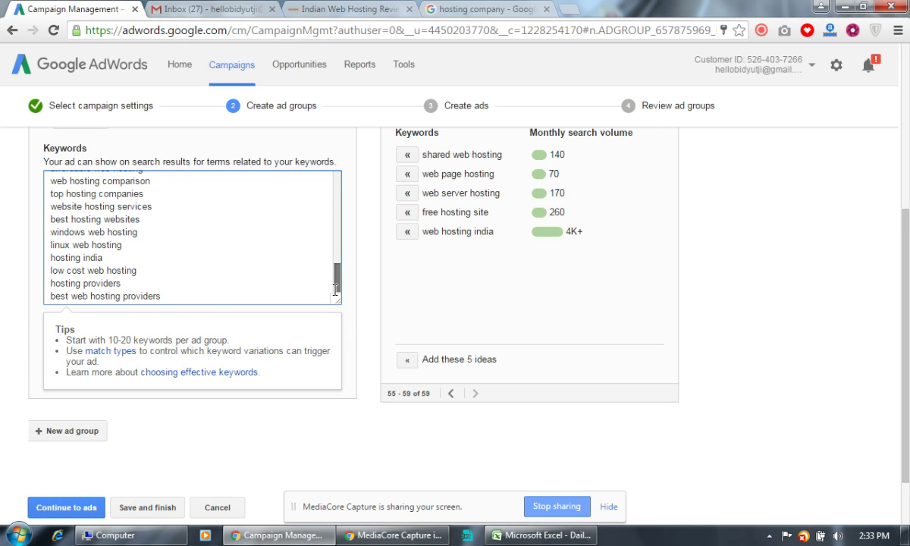
scroll(739, 306, "down", 2)
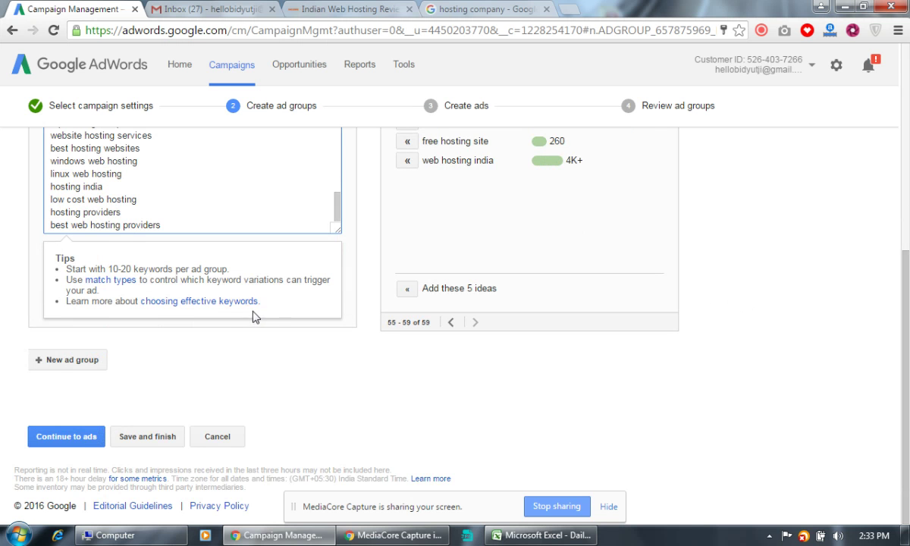
scroll(258, 417, "up", 6)
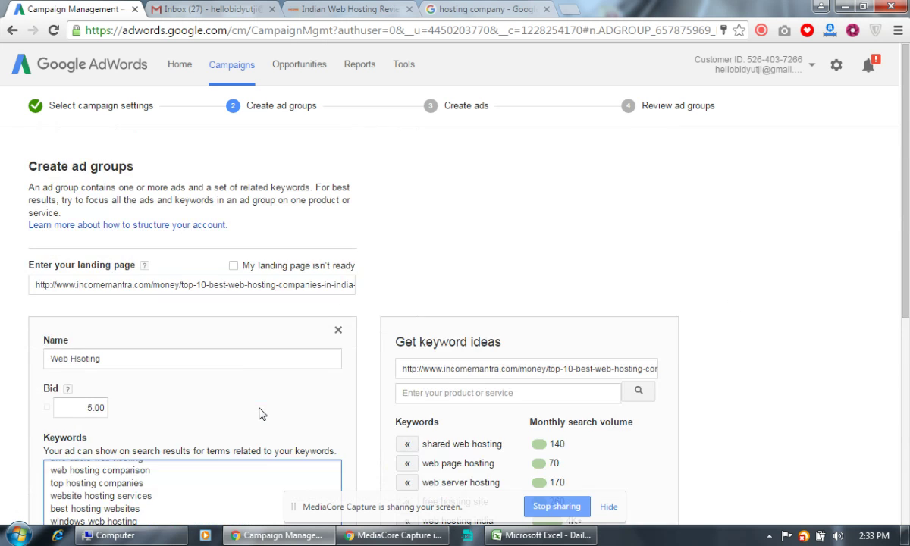
scroll(258, 413, "down", 5)
scroll(258, 414, "up", 5)
scroll(259, 413, "down", 5)
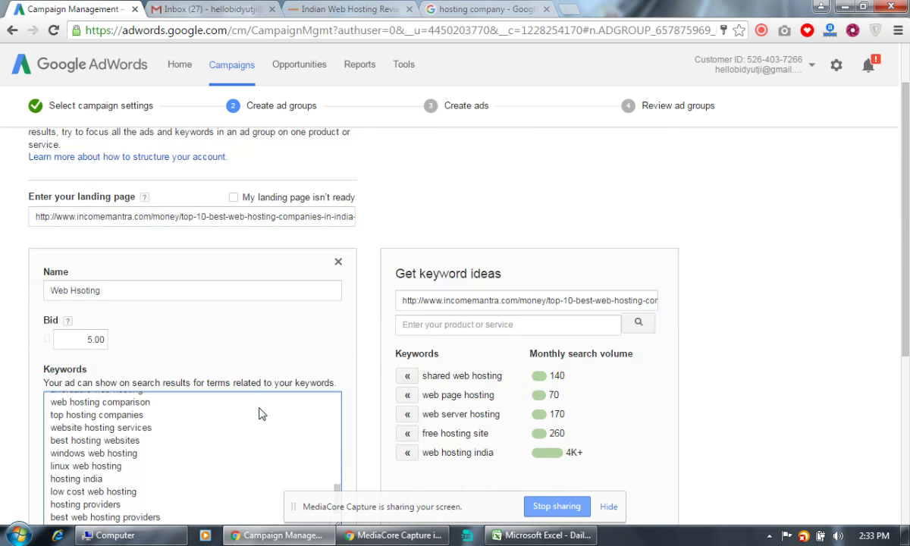
Continue to Create ads and copy the competitor headline 'Top 10 Hosting Companies'.
left_click(85, 443)
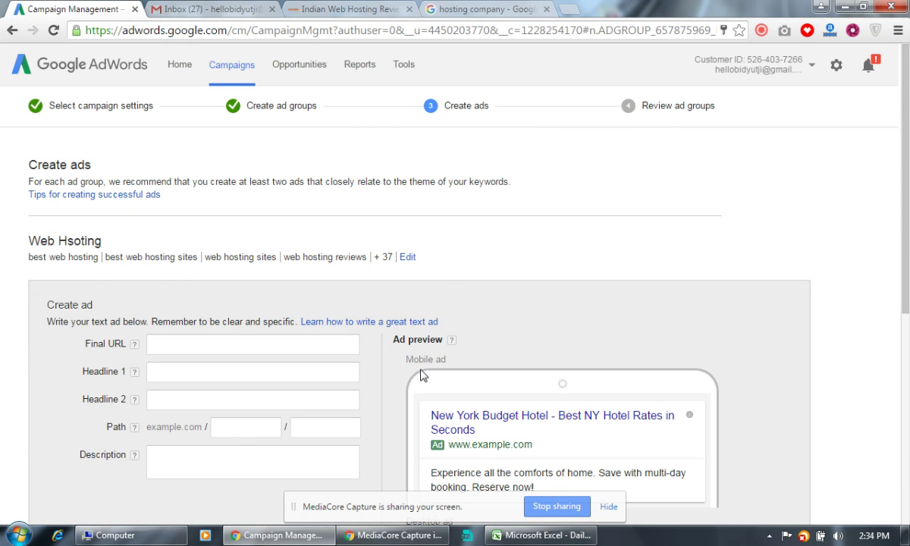
left_click(464, 8)
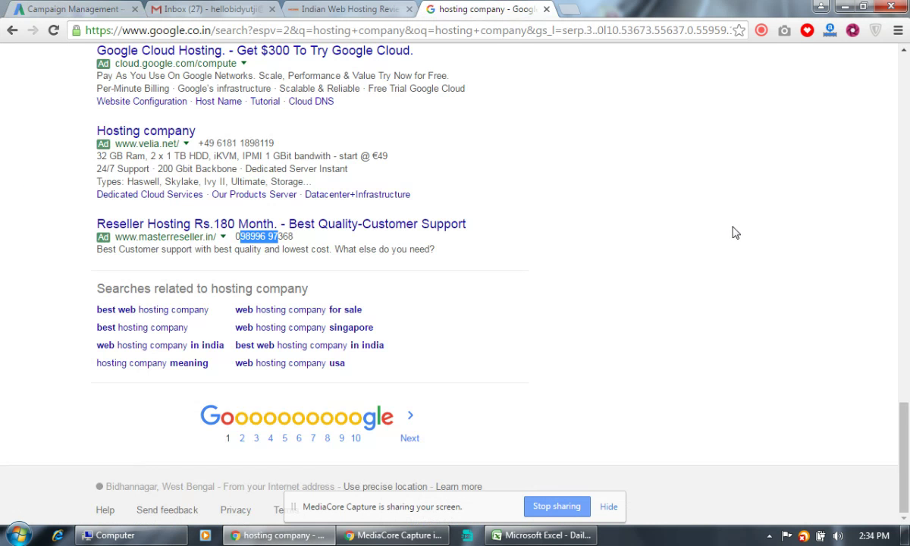
scroll(732, 232, "up", 10)
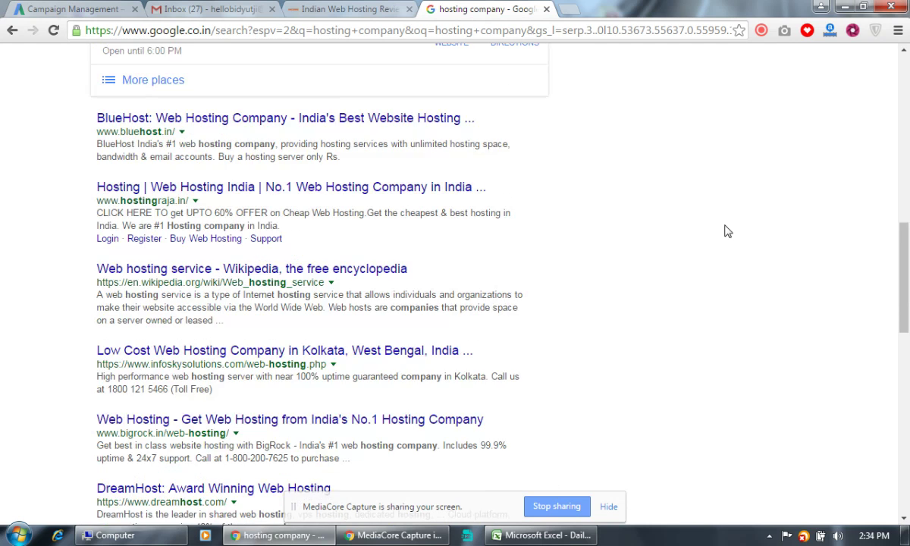
scroll(727, 231, "up", 10)
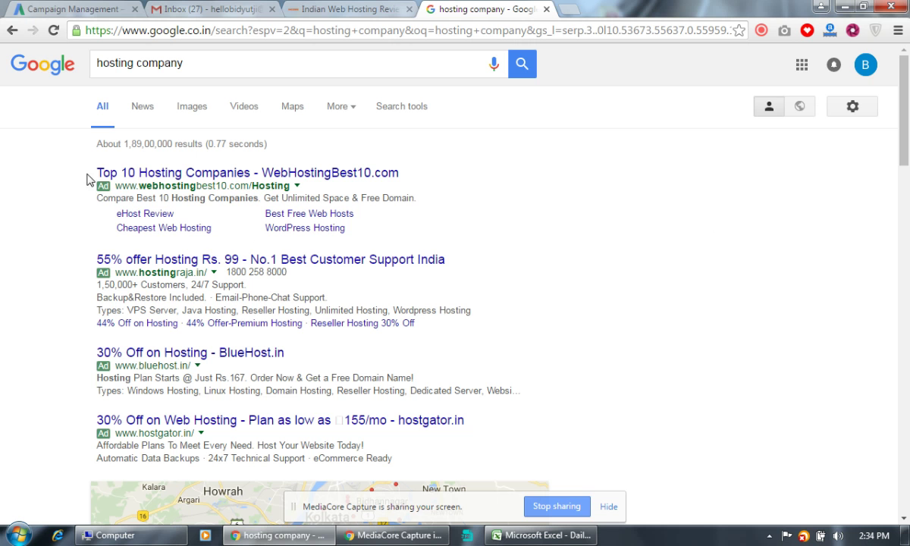
left_click_drag(91, 171, 250, 179)
key("ctrl+c")
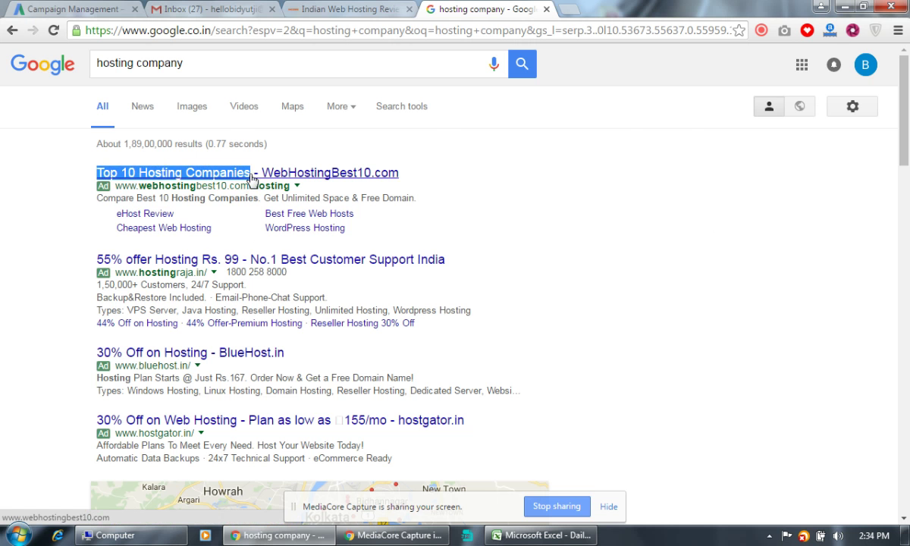
left_click(91, 9)
left_click(276, 344)
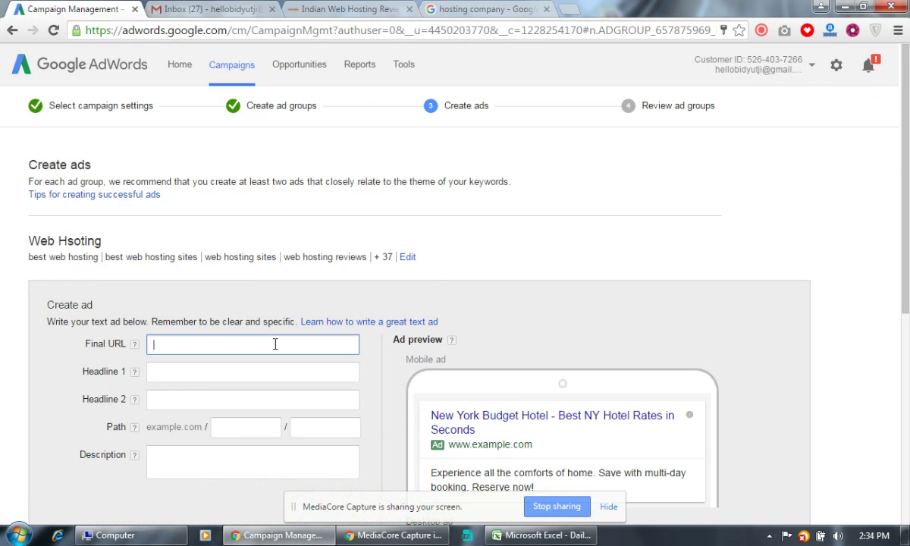
Paste 'Top 10 Hosting Companies' into Headline 1, undoing the paste in the wrong field.
key("ctrl+v")
key("ctrl+z")
left_click(222, 377)
key("ctrl+v")
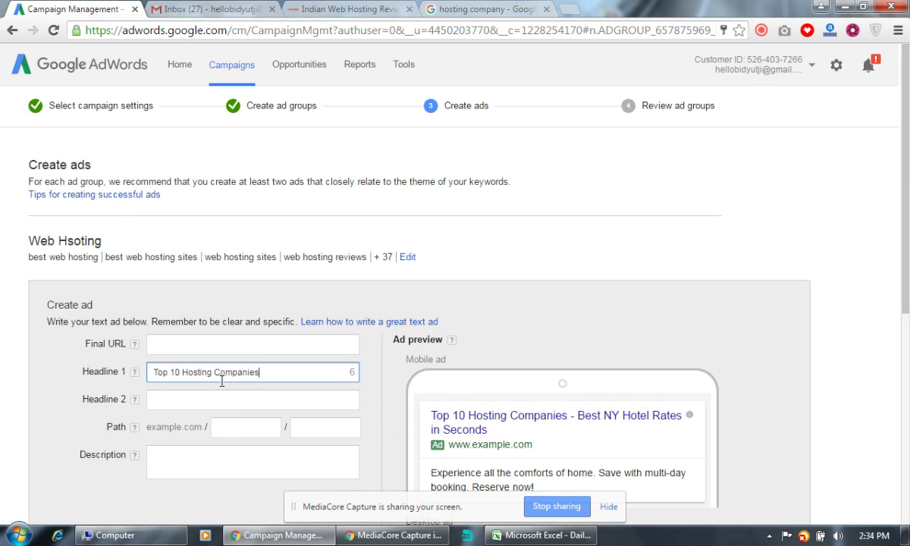
Set the Final URL to the incomemantra.com hosting review page.
left_click(220, 344)
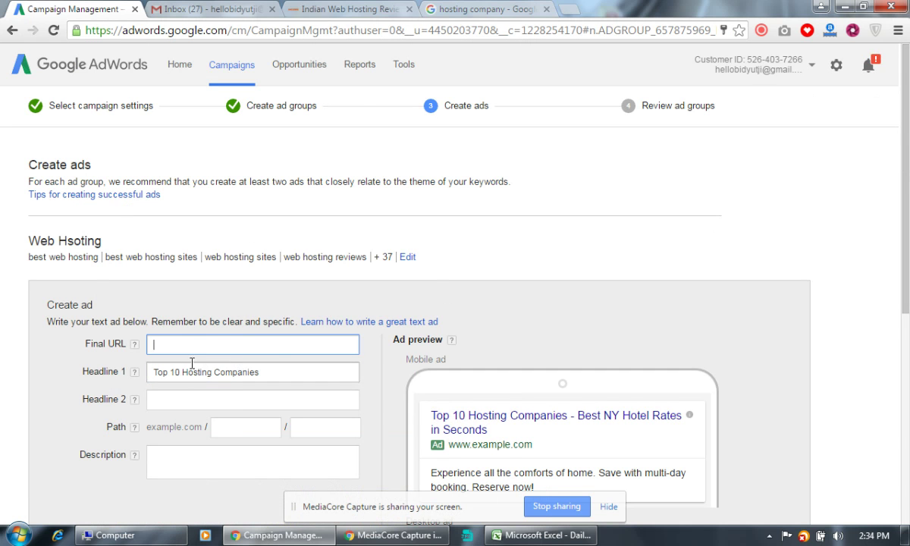
left_click_drag(123, 344, 64, 342)
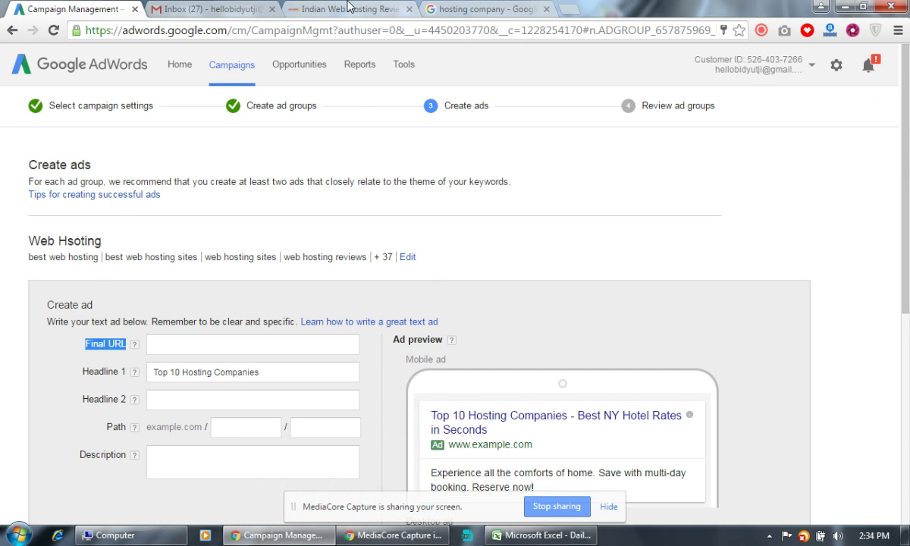
left_click(345, 9)
left_click(95, 9)
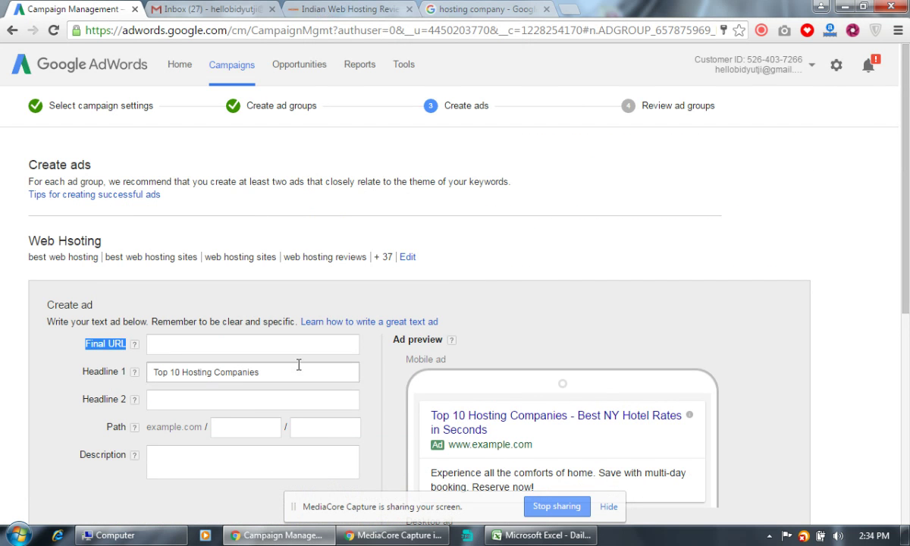
left_click(292, 345)
type("http://www.incomemantra.com/money/top-10-best-web-hosting-companies-in-india-for-bloggers-and-small-business-owners.html")
left_click(561, 322)
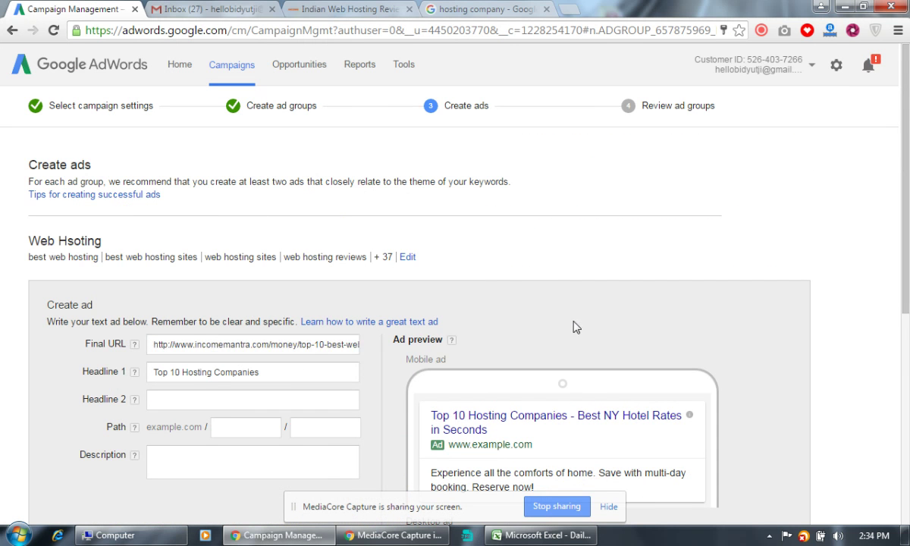
Insert 'Web' so Headline 1 reads 'Top 10 Web Hosting Companies'.
scroll(575, 325, "down", 2)
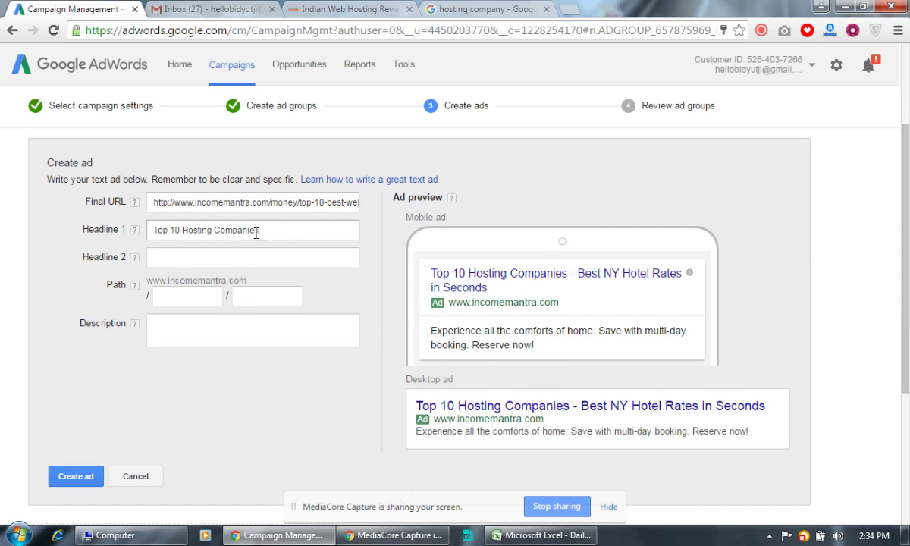
left_click(287, 233)
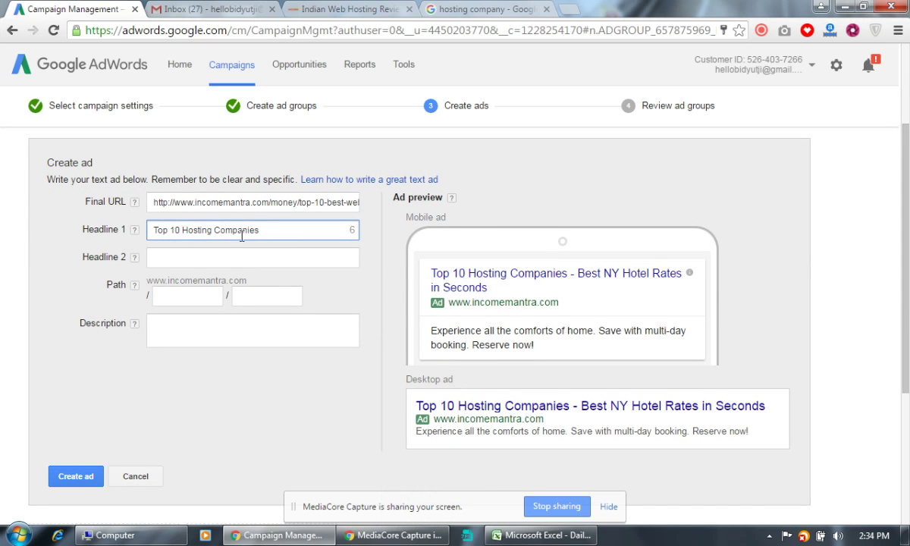
type("Web")
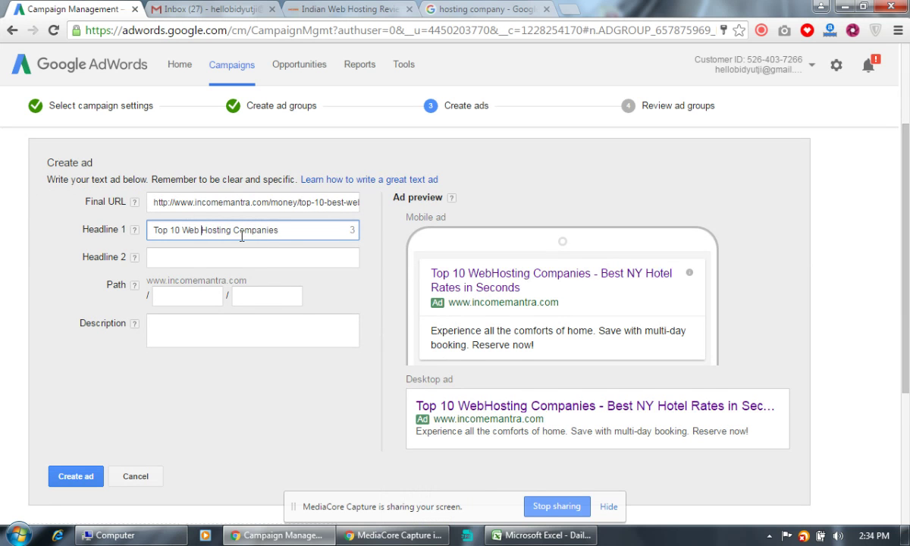
left_click(291, 258)
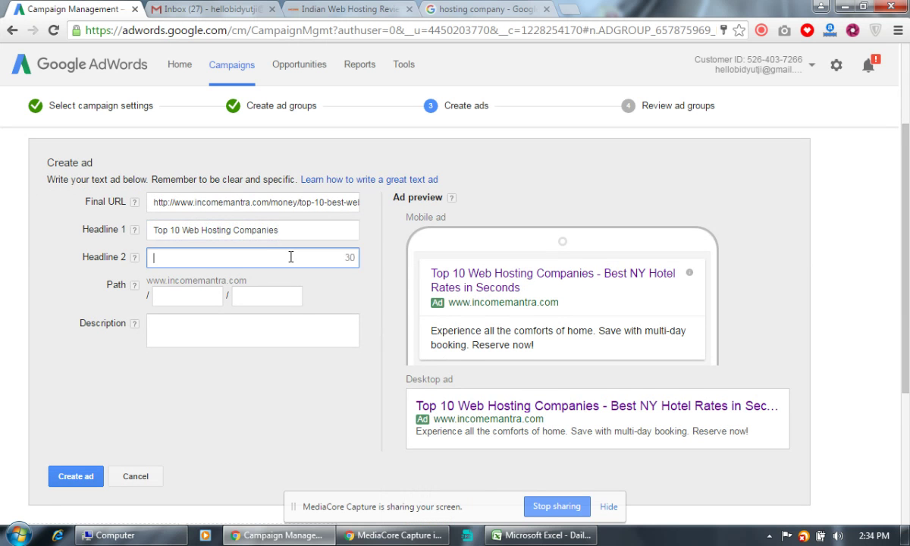
Copy the top competitor ad's description from the search results into Headline 2.
left_click(455, 10)
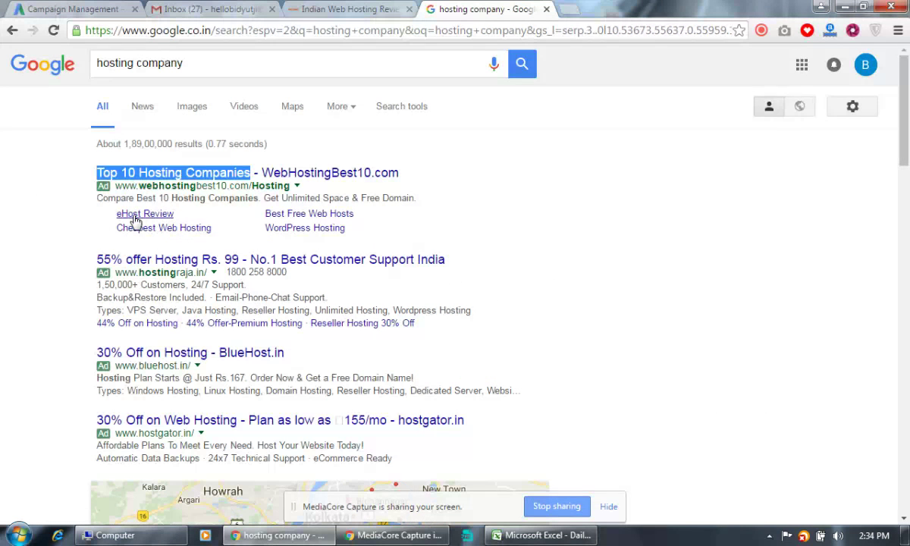
left_click_drag(95, 198, 419, 201)
key("ctrl+c")
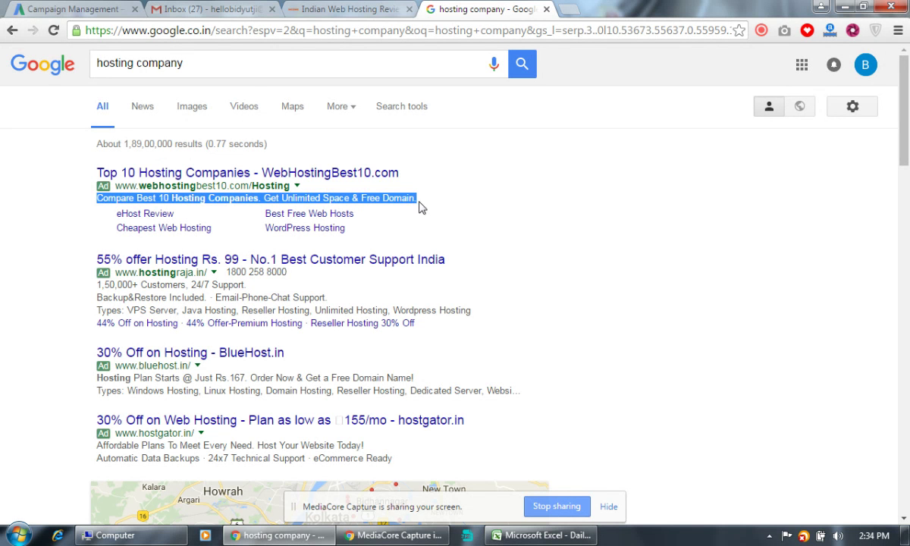
left_click(60, 7)
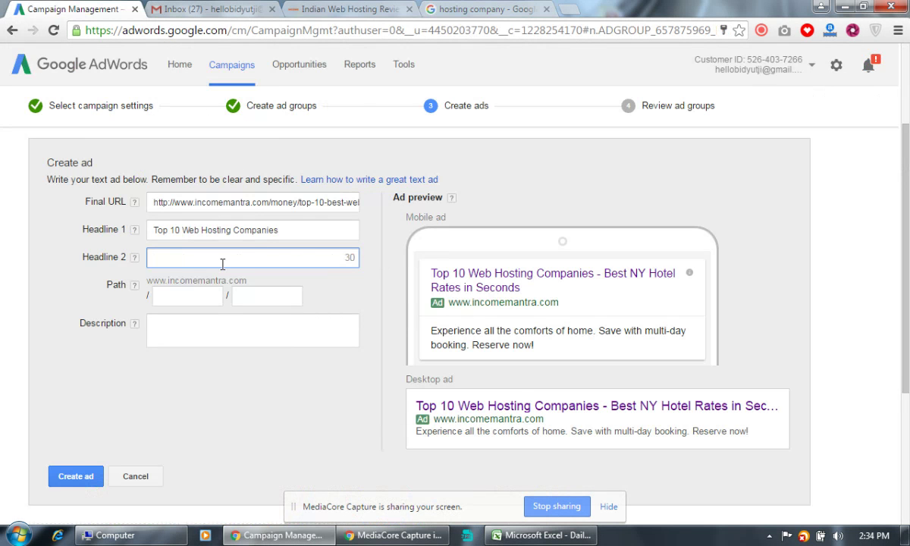
key("ctrl+v")
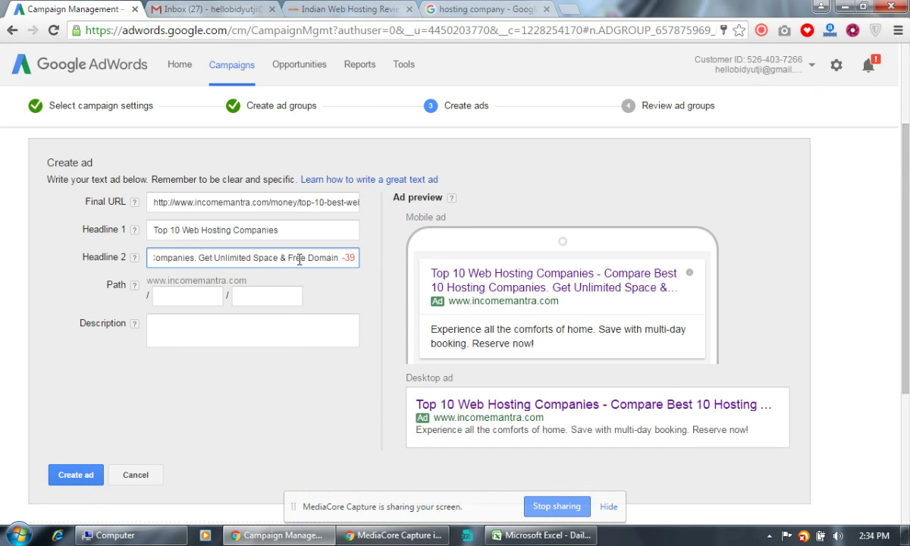
Move 'Compare Best 10 Hosting Companies.' from Headline 2 into the Description.
left_click_drag(187, 258, 129, 254)
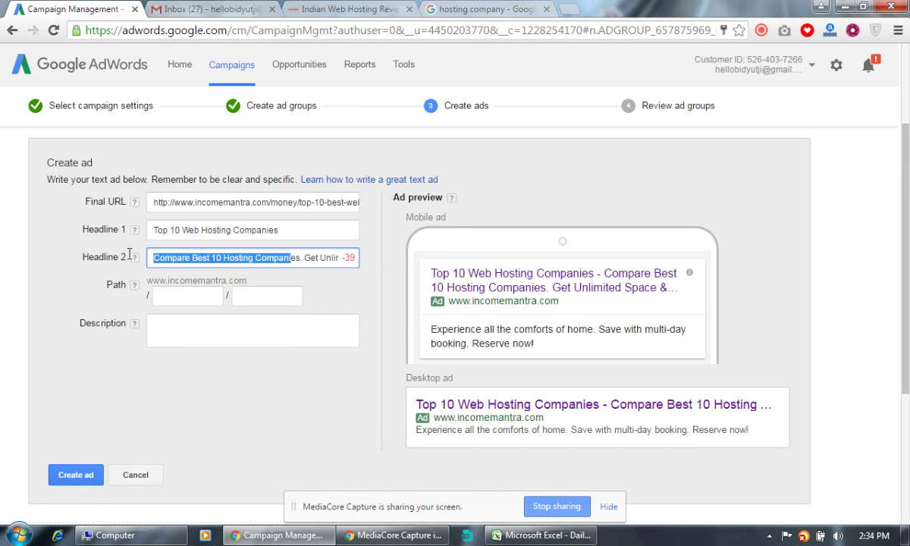
left_click(213, 258)
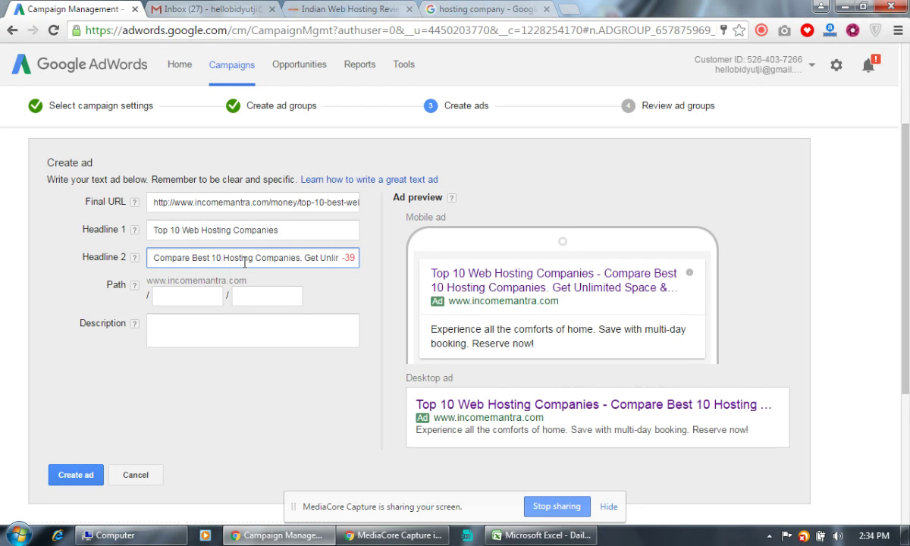
left_click_drag(305, 260, 152, 258)
key("ctrl+c")
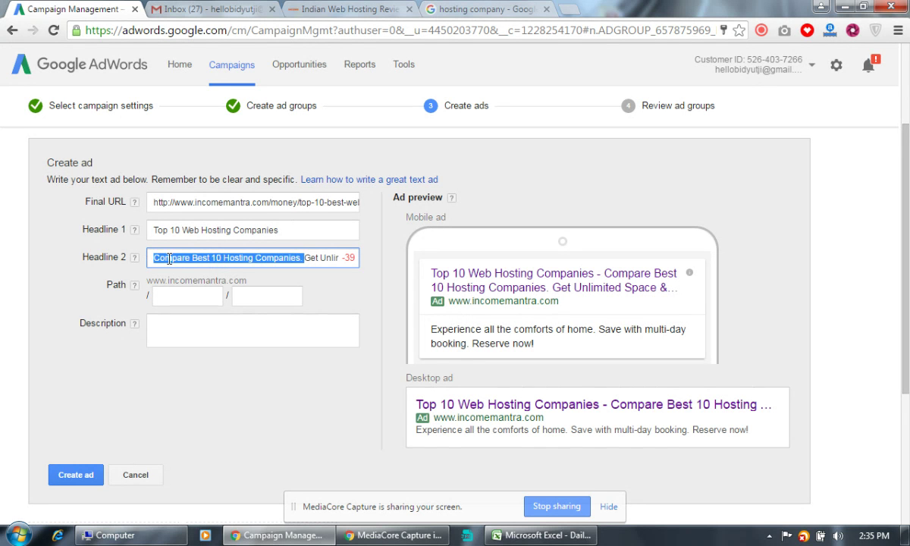
right_click(168, 260)
left_click(195, 271)
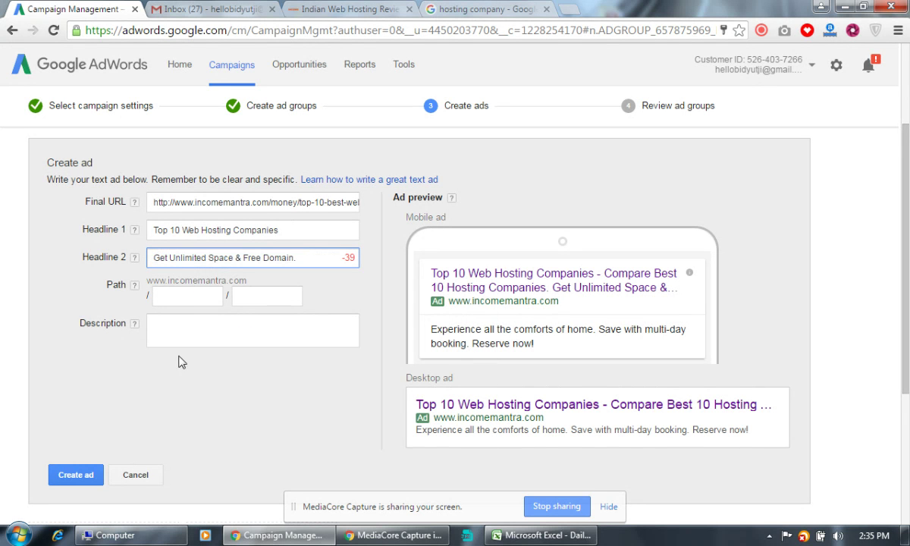
left_click(175, 328)
key("ctrl+v")
Delete 'Get' so Headline 2 reads 'Unlimited Space & Free Domain.'.
left_click(305, 260)
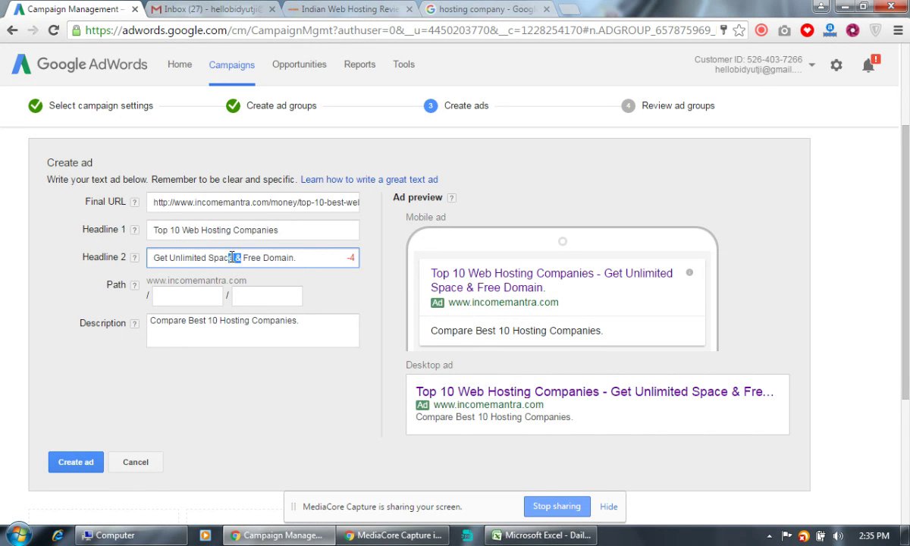
left_click(208, 259)
left_click_drag(171, 261, 151, 255)
key("BackSpace")
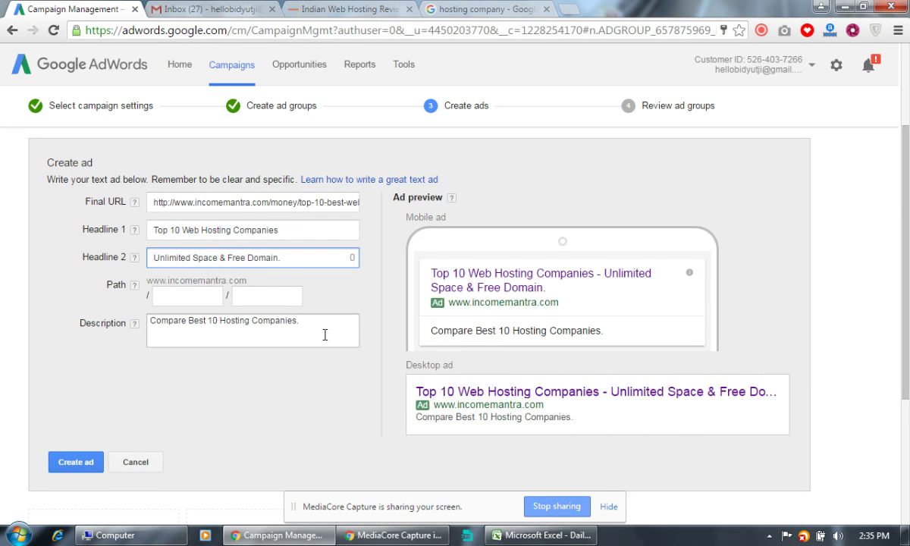
left_click(301, 266)
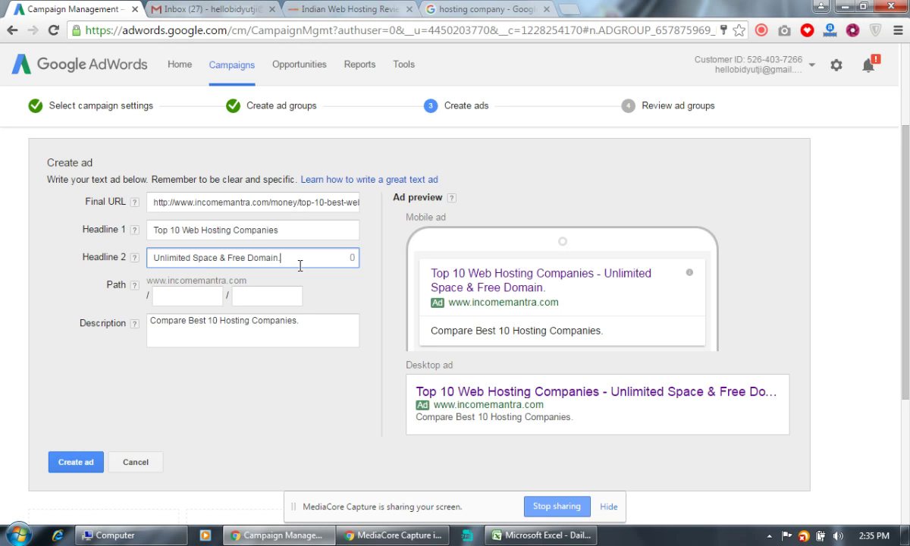
Append 'Order Now & Get a Free Domain Name!' to the Description.
left_click(321, 324)
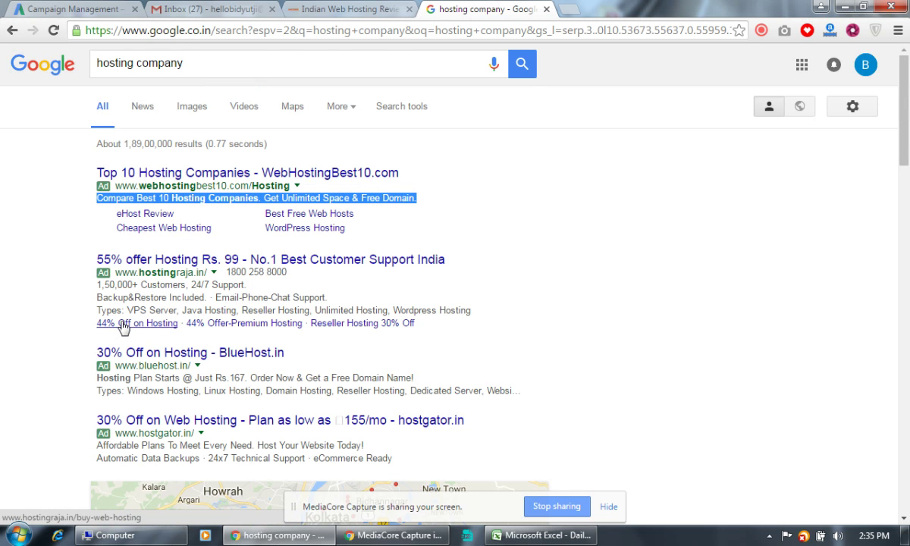
scroll(122, 323, "down", 1)
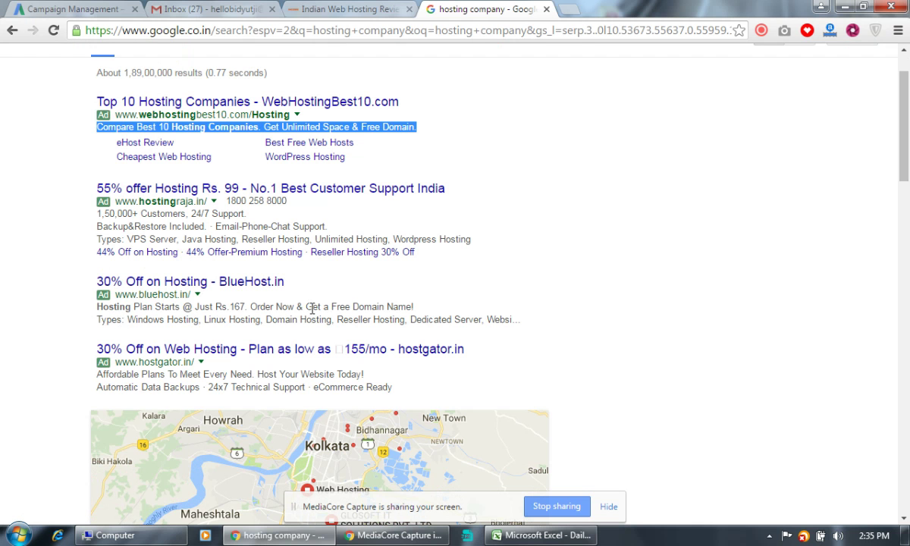
left_click_drag(250, 306, 422, 305)
key("ctrl+c")
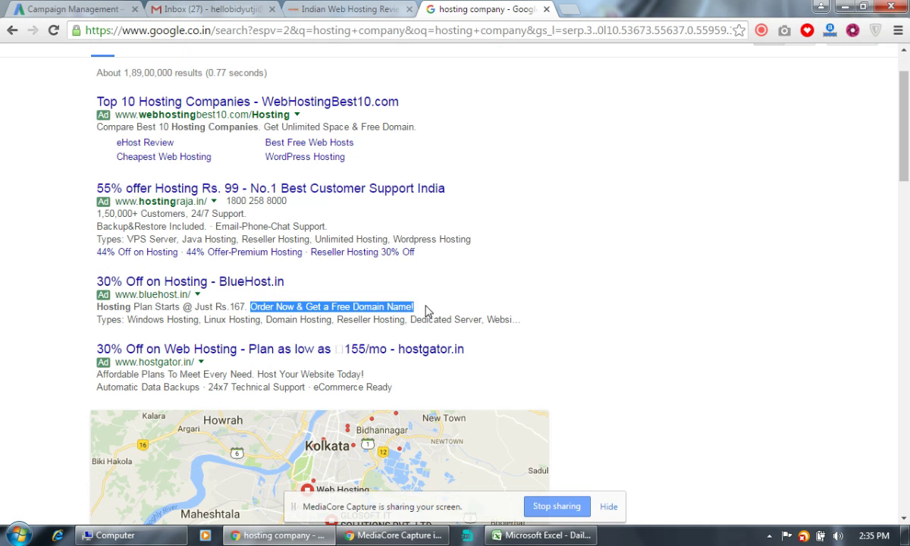
left_click(85, 9)
key("ctrl+v")
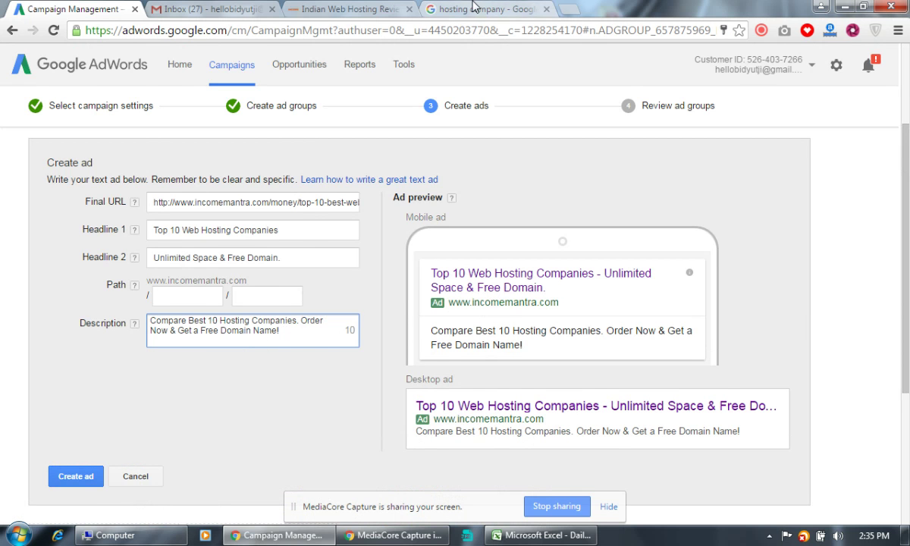
Add 'Affordable Plans' from the HostGator ad to the Description, then delete it to fit.
left_click(486, 9)
scroll(268, 300, "down", 1)
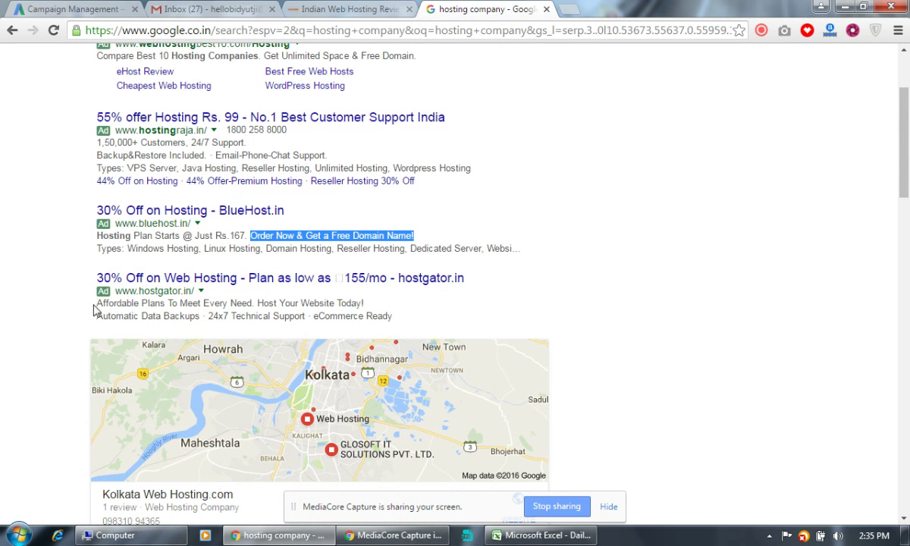
left_click_drag(93, 302, 167, 303)
key("ctrl+c")
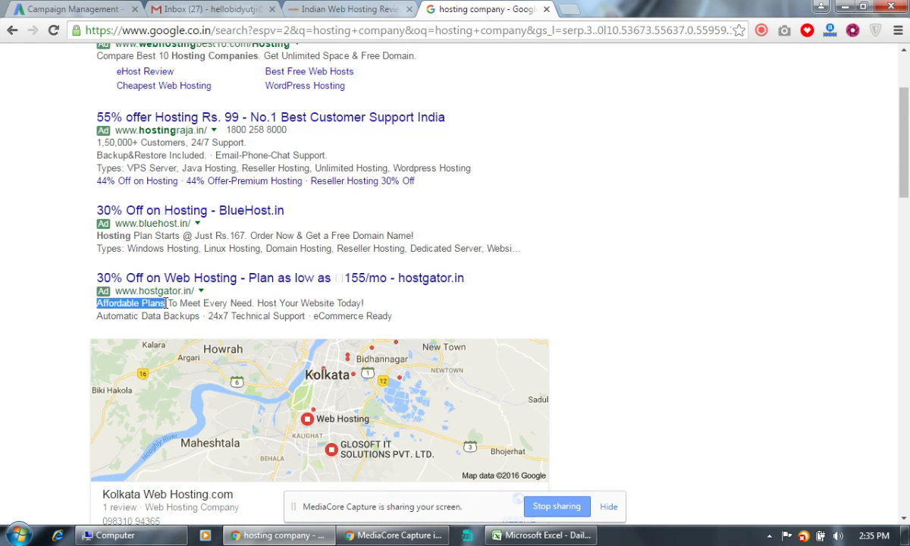
left_click(76, 9)
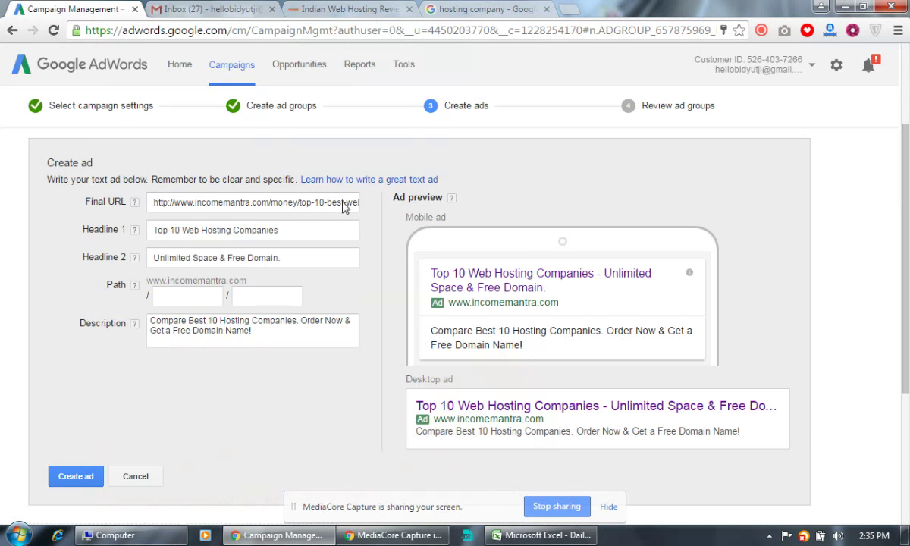
left_click(310, 339)
key("ctrl+v")
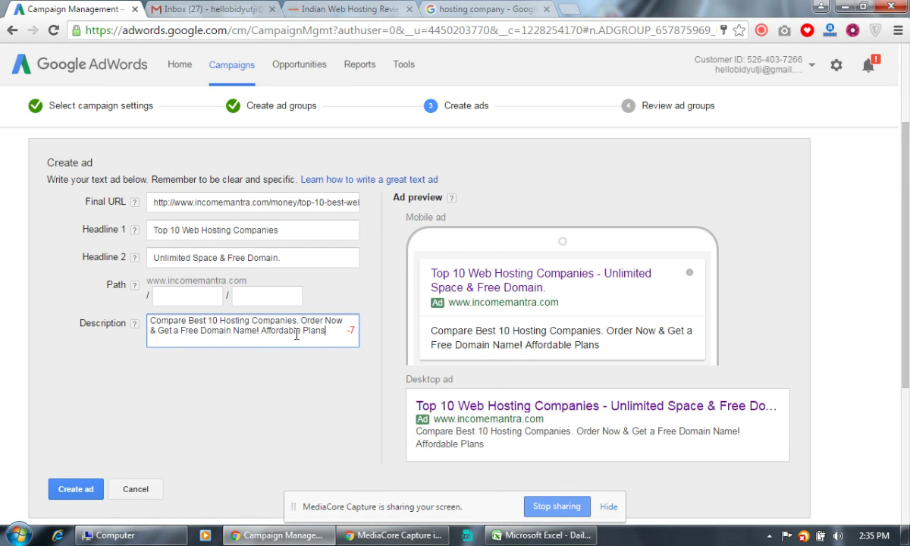
left_click_drag(302, 332, 335, 331)
key("BackSpace")
key("BackSpace")
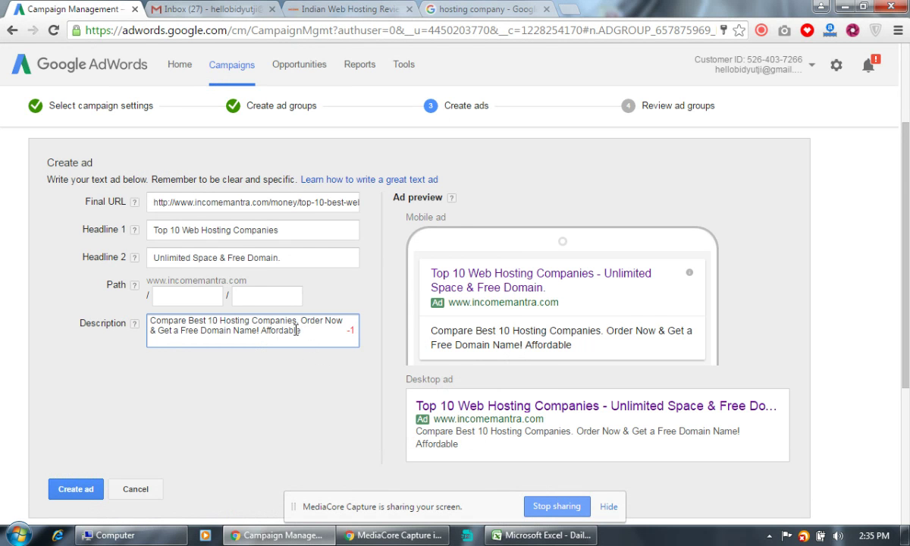
left_click_drag(297, 331, 265, 333)
double_click(265, 331)
key("BackSpace")
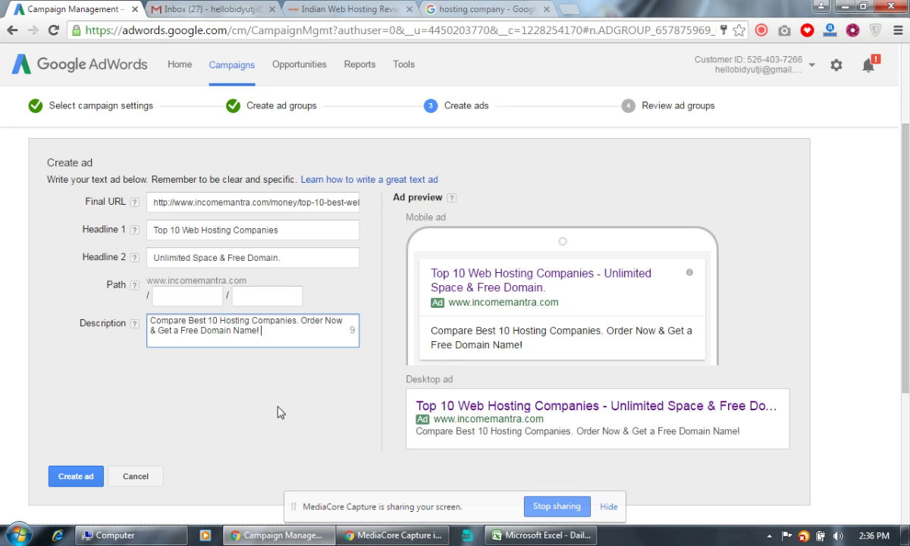
left_click(183, 288)
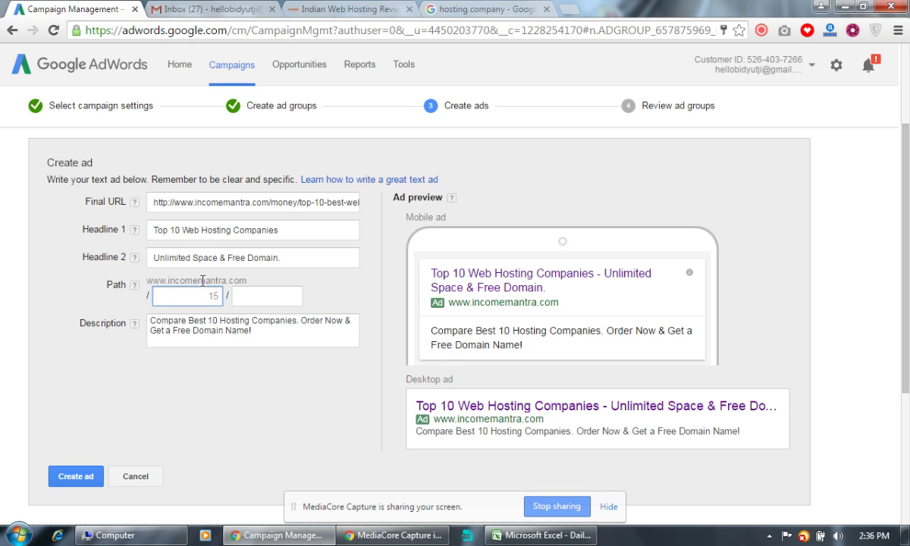
type("W")
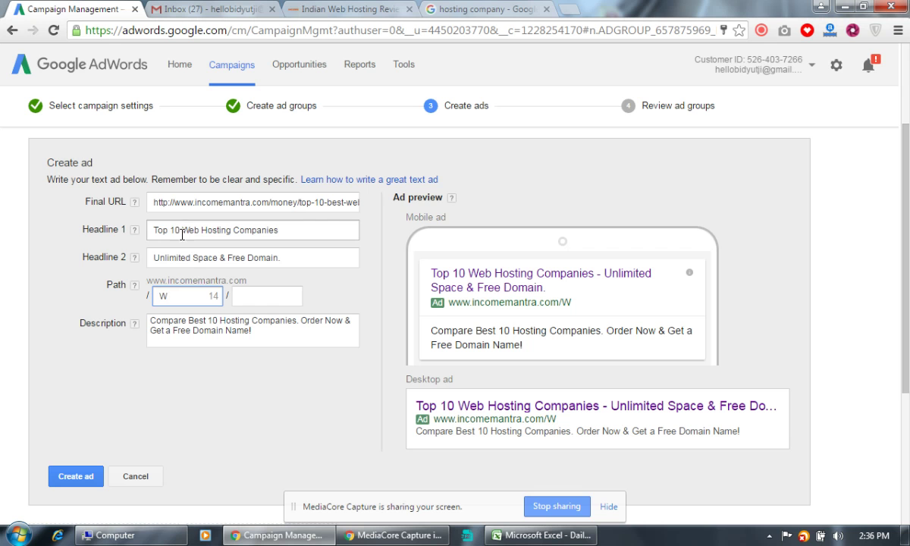
left_click_drag(180, 230, 149, 237)
key("ctrl+c")
double_click(189, 296)
key("ctrl+v")
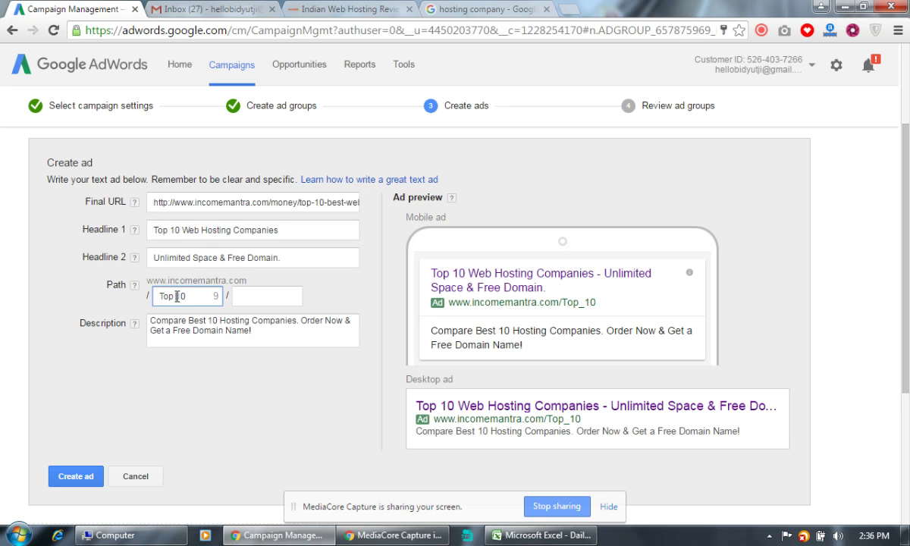
key("Left")
key("Left")
key("BackSpace")
left_click_drag(302, 201, 441, 199)
key("ctrl+c")
left_click_drag(213, 297, 146, 297)
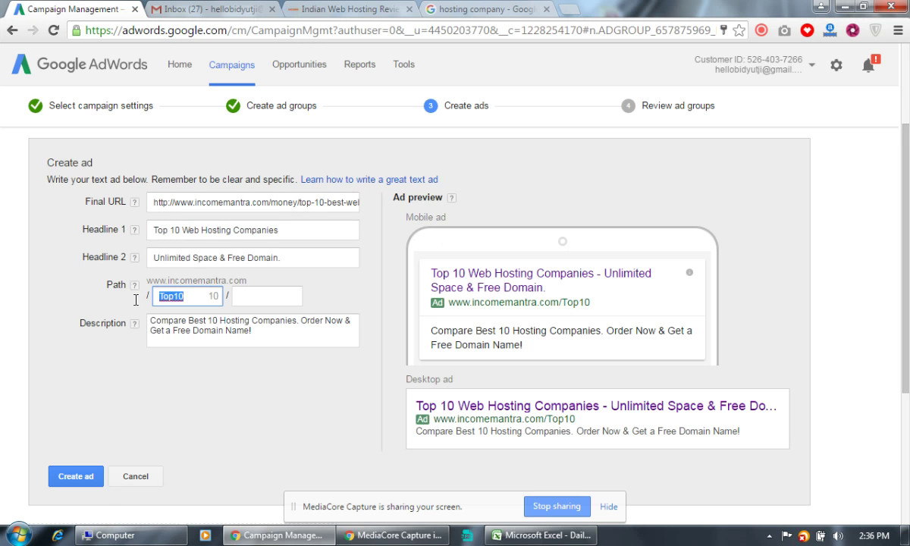
key("ctrl+v")
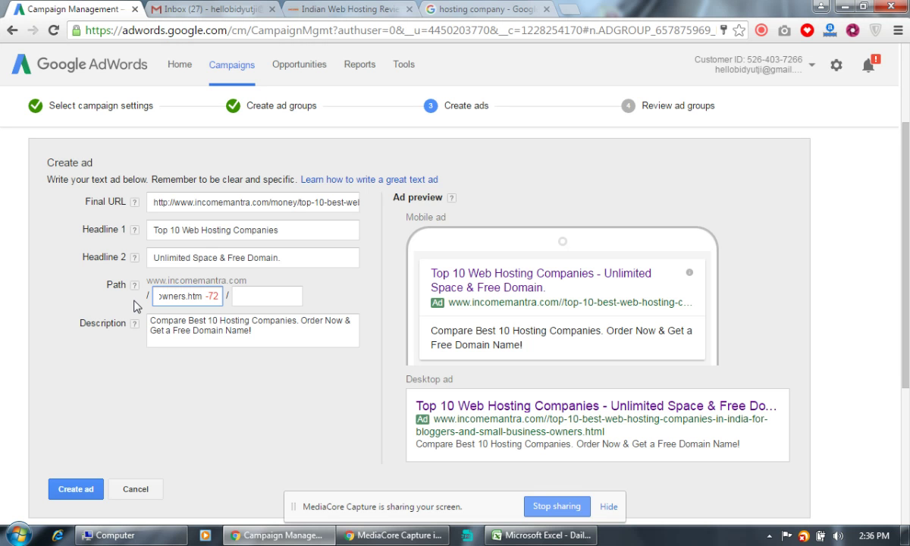
key("ctrl+z")
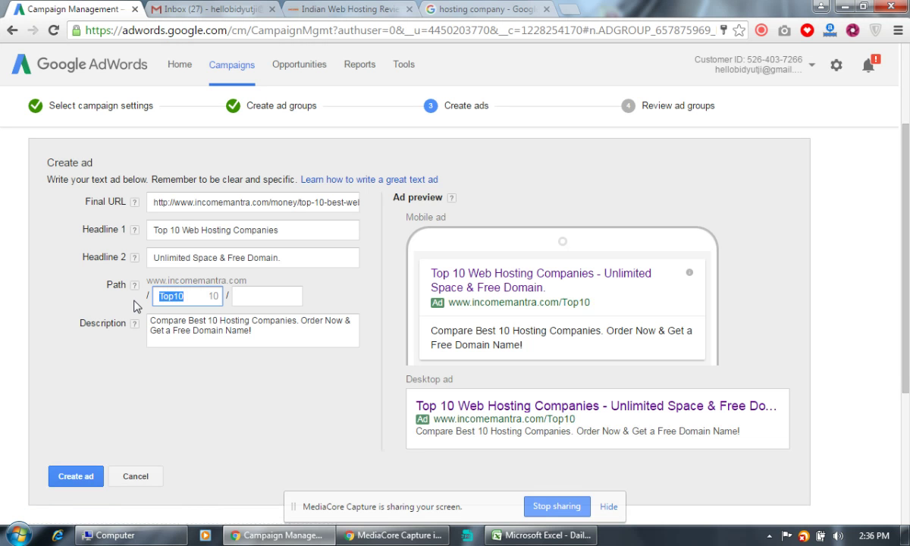
left_click(232, 393)
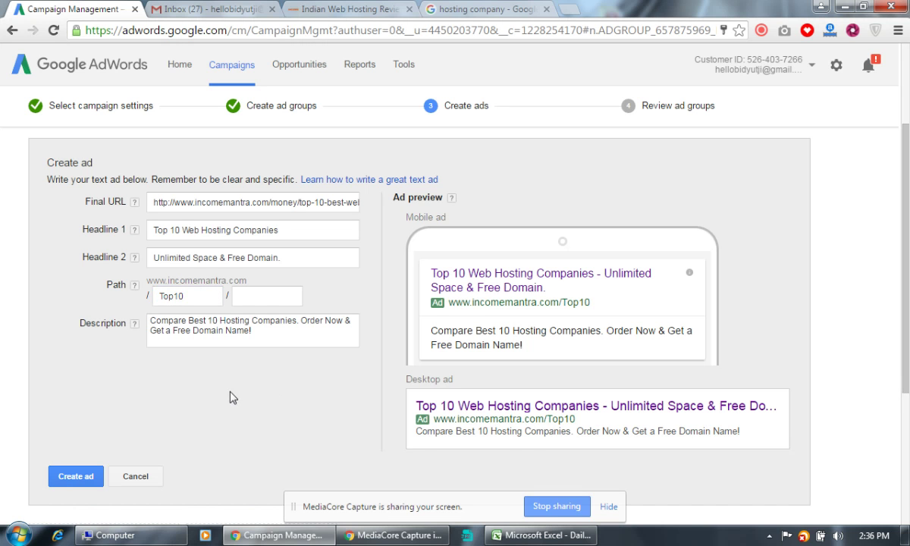
left_click_drag(213, 303, 147, 305)
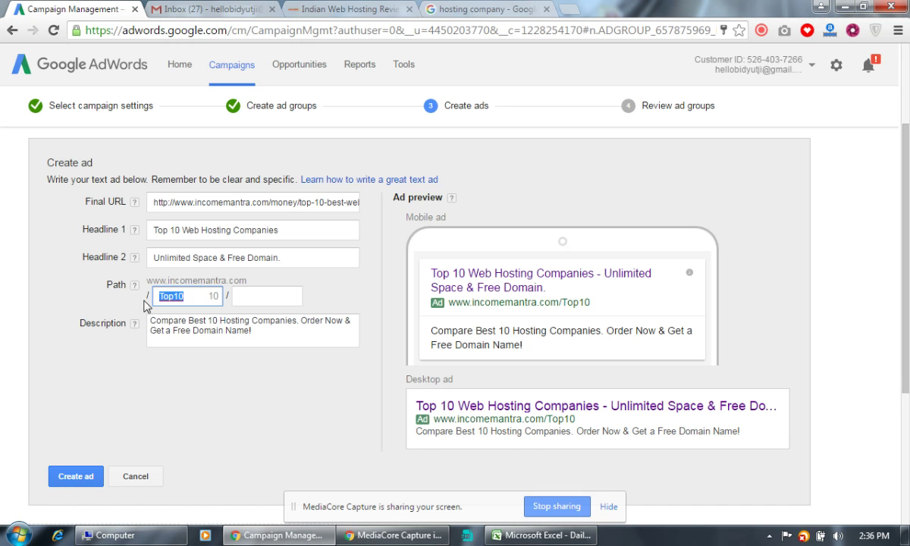
key("BackSpace")
left_click(230, 396)
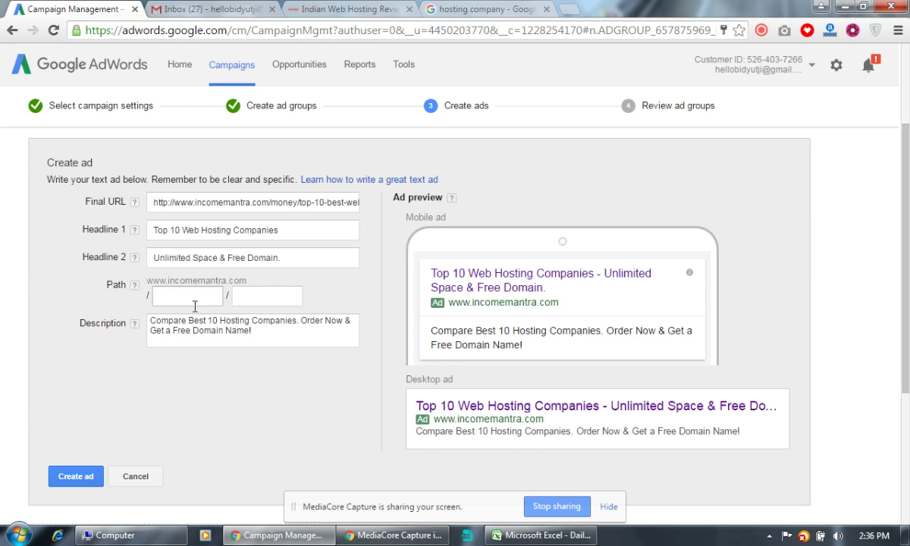
left_click(195, 303)
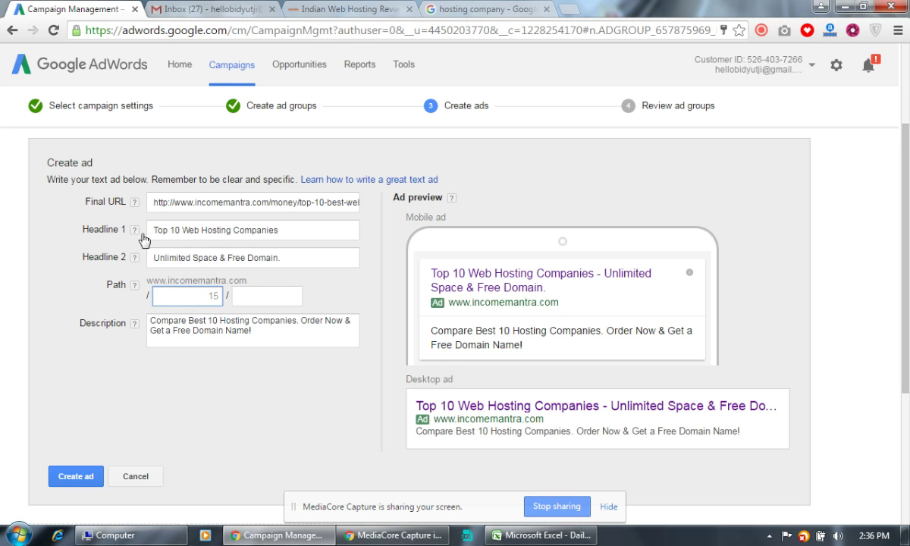
left_click_drag(156, 228, 232, 230)
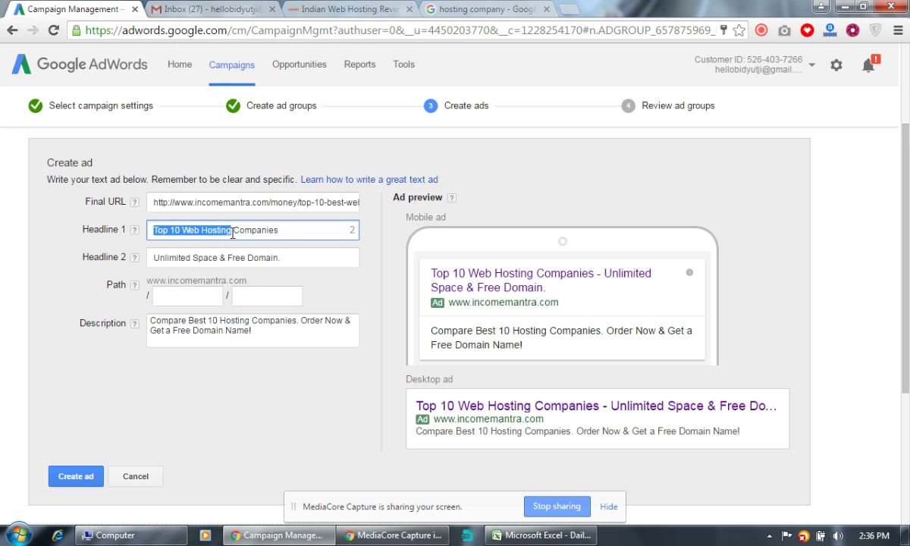
left_click(185, 304)
key("ctrl+v")
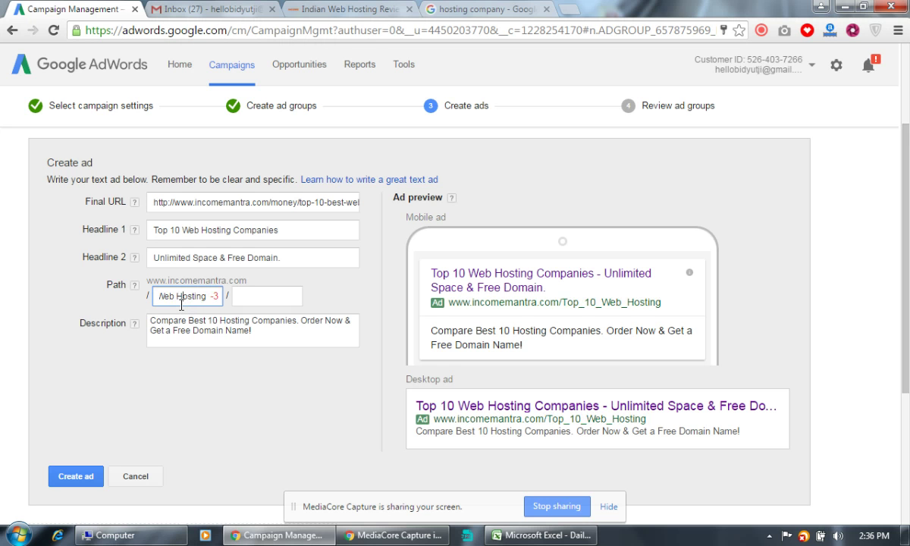
left_click(181, 300)
key("BackSpace")
key("BackSpace")
key("BackSpace")
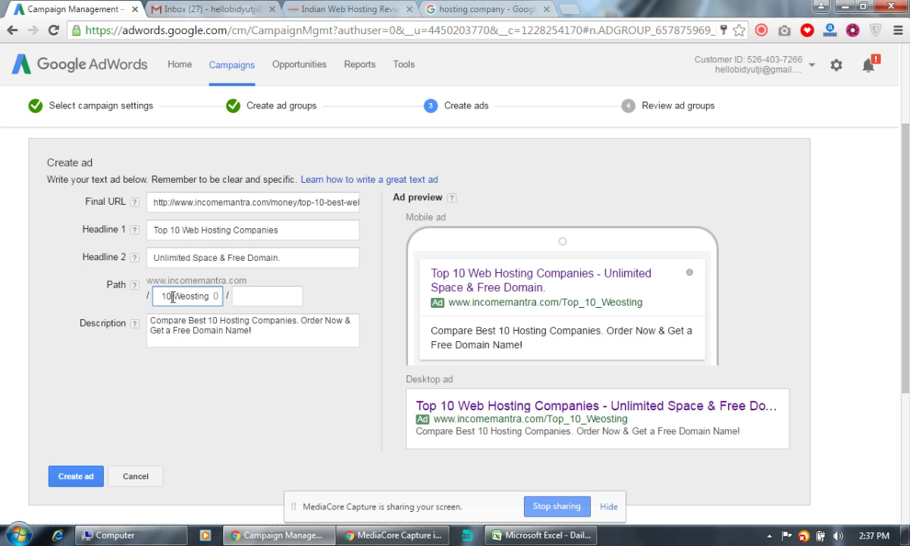
left_click_drag(173, 298, 149, 297)
key("BackSpace")
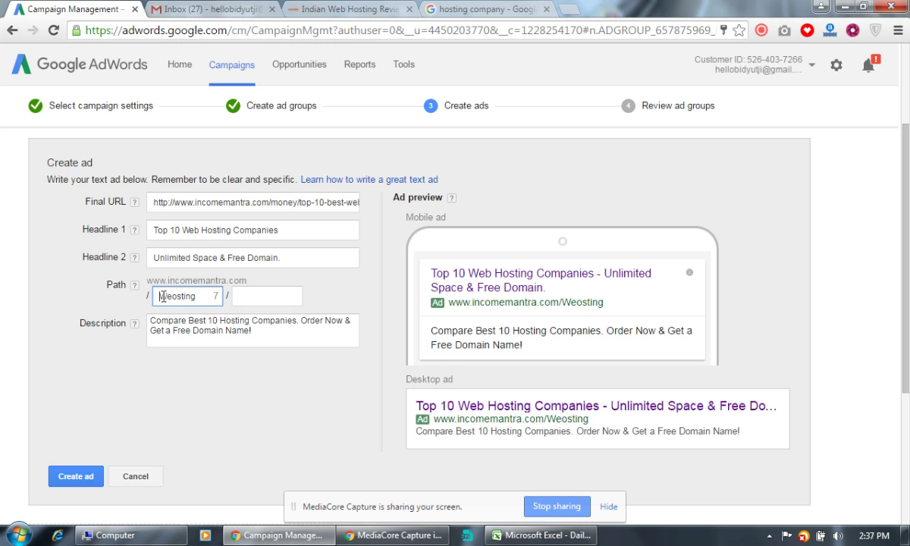
left_click(205, 299)
left_click(169, 298)
type("bh")
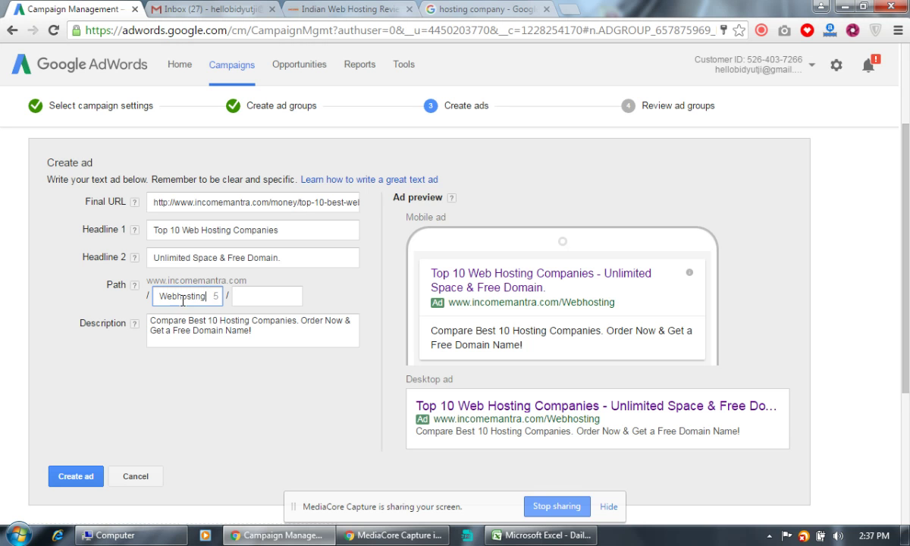
left_click(179, 297)
type("-")
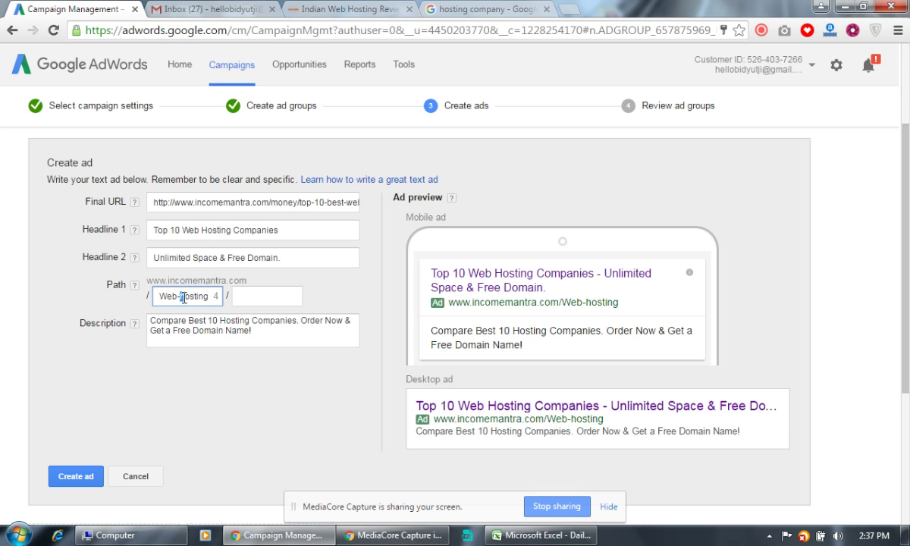
key("Delete")
type("H")
left_click(203, 357)
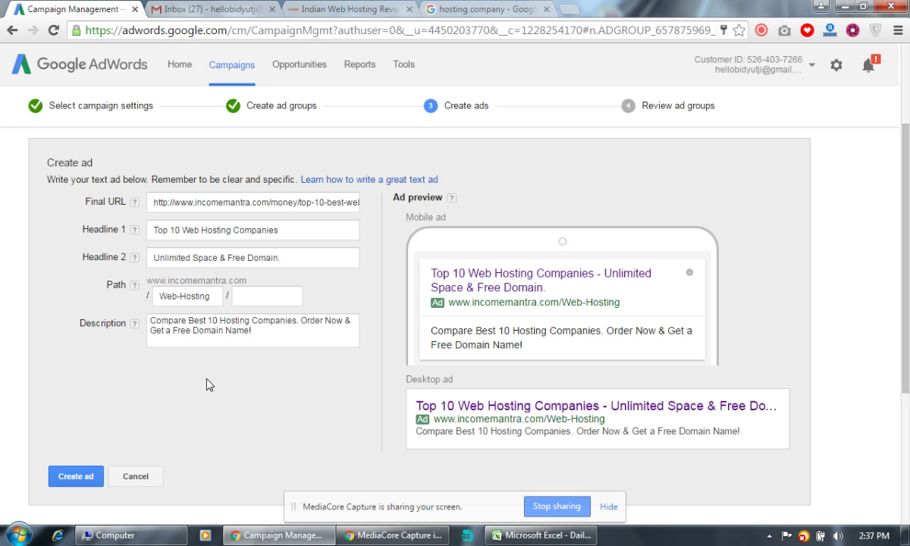
left_click_drag(208, 296, 102, 286)
key("BackSpace")
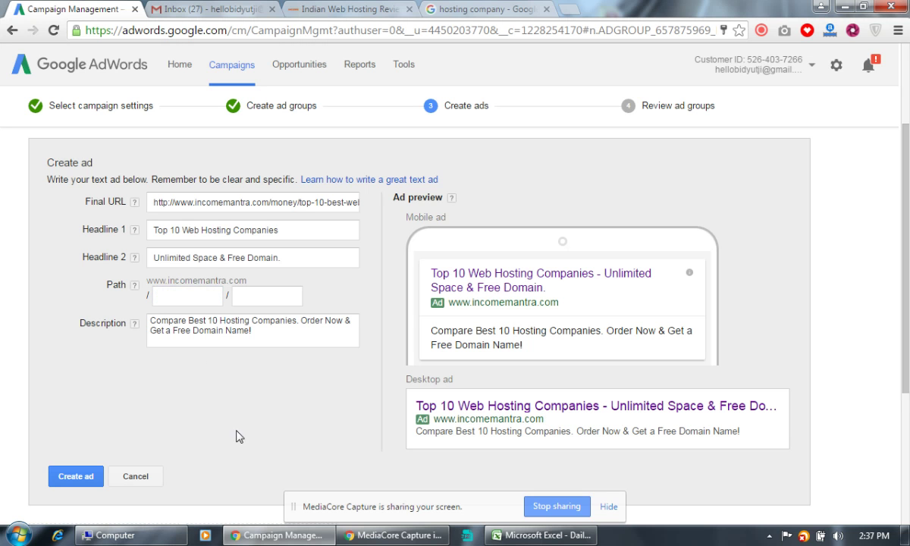
Create the Web Hosting text ad and save the Income Mantra - Hosting campaign.
left_click(75, 476)
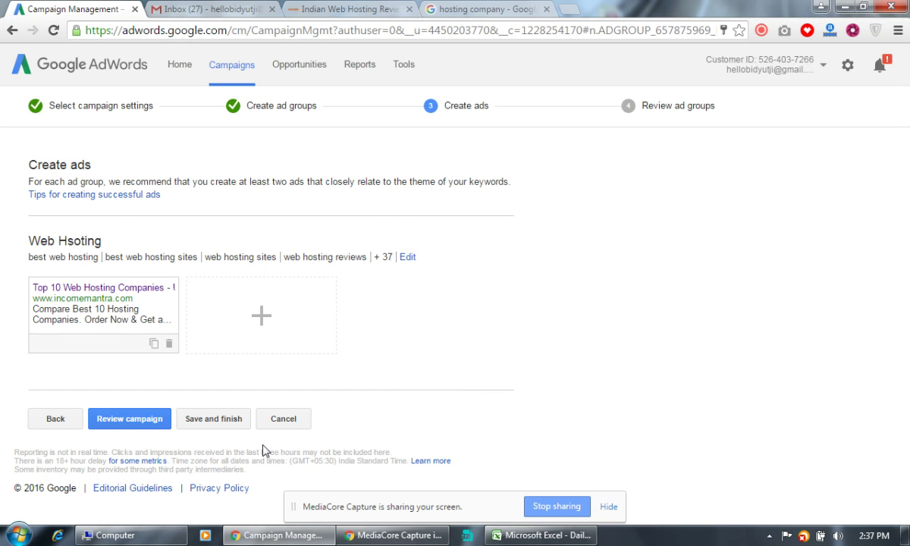
left_click(215, 423)
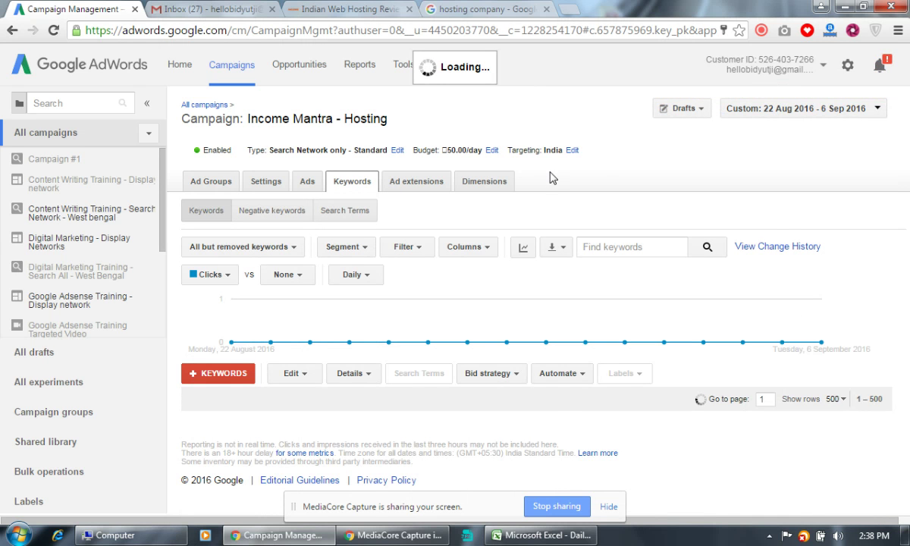
scroll(553, 176, "down", 3)
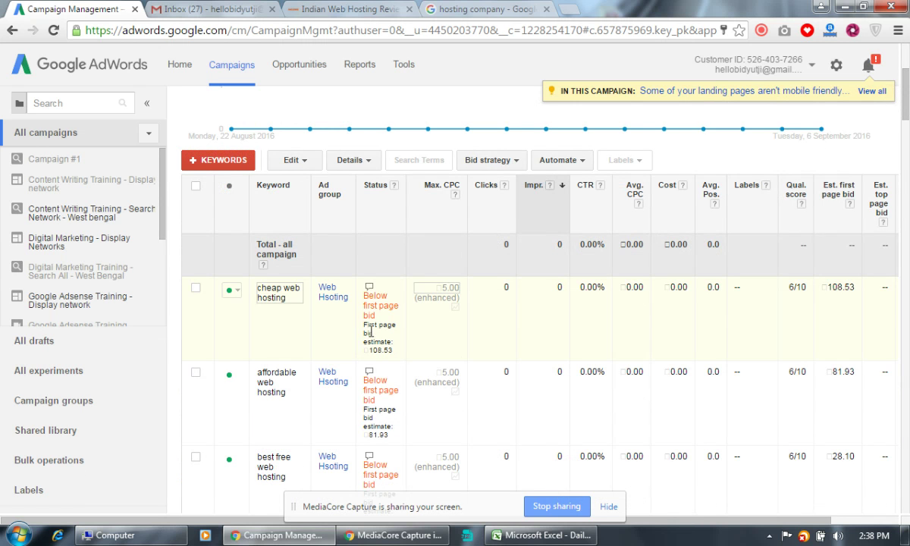
scroll(375, 349, "down", 3)
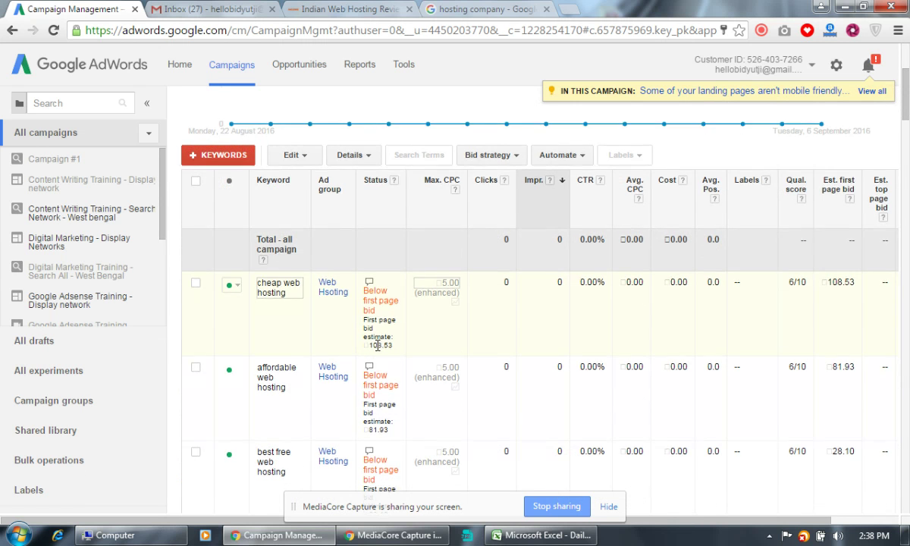
scroll(377, 304, "down", 8)
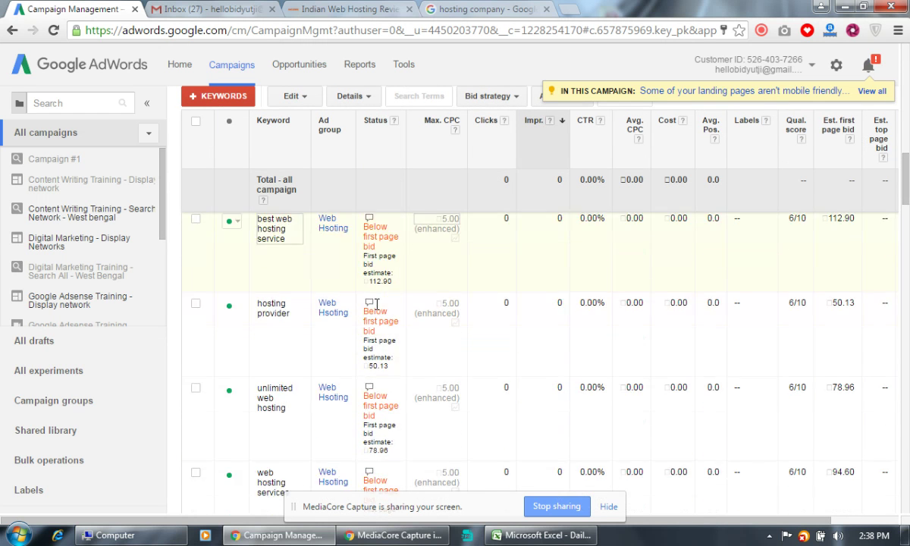
scroll(377, 304, "down", 10)
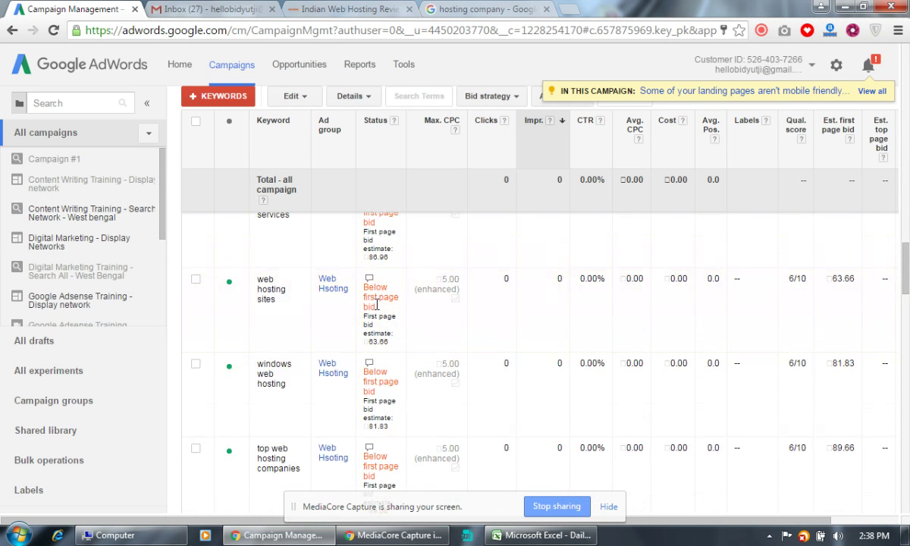
scroll(377, 303, "down", 7)
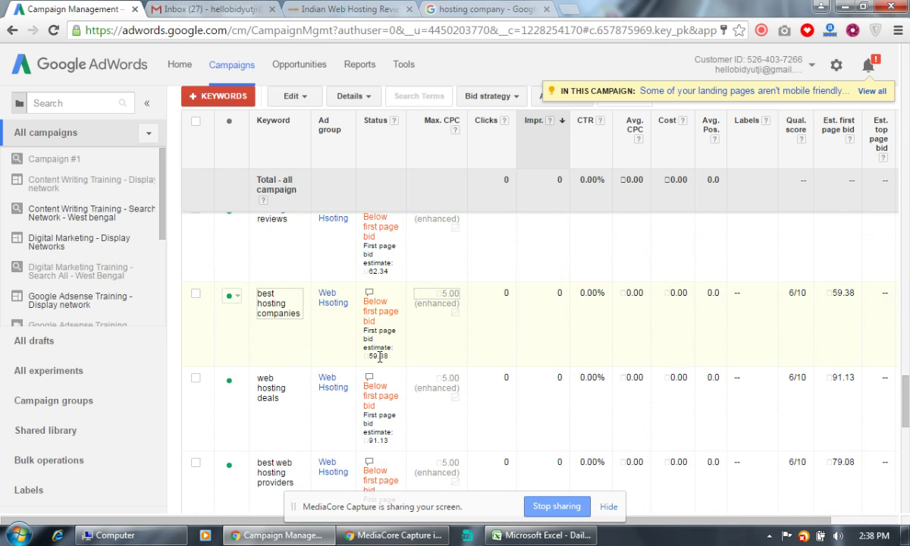
scroll(386, 352, "down", 3)
scroll(387, 353, "down", 6)
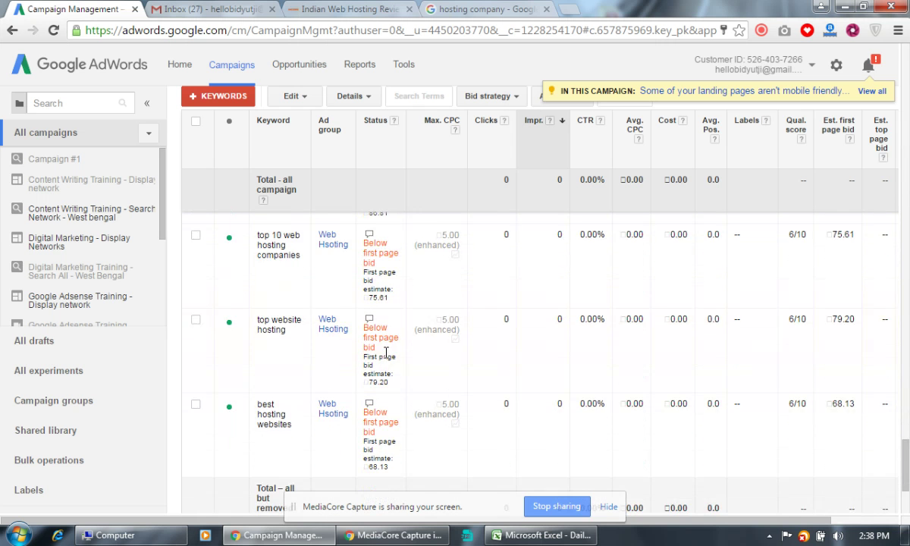
scroll(383, 359, "up", 2)
scroll(383, 357, "up", 15)
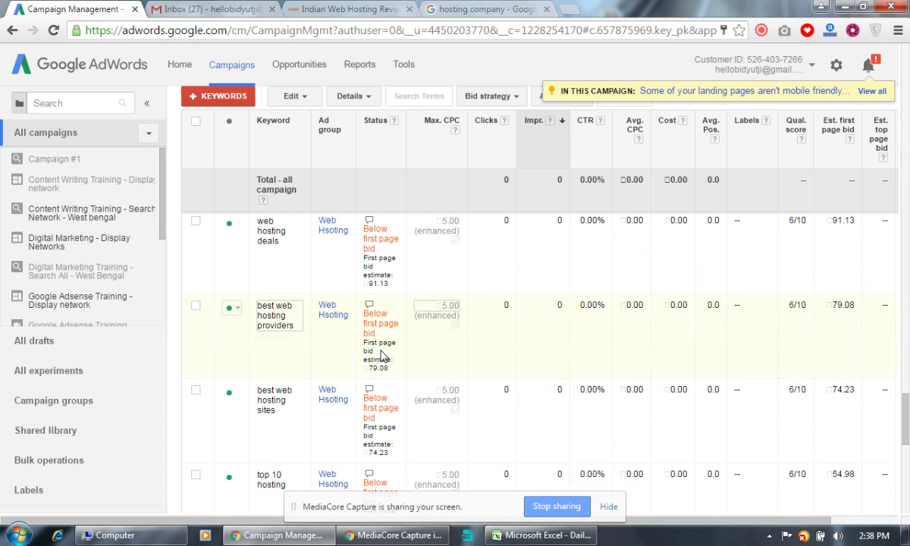
scroll(381, 348, "up", 15)
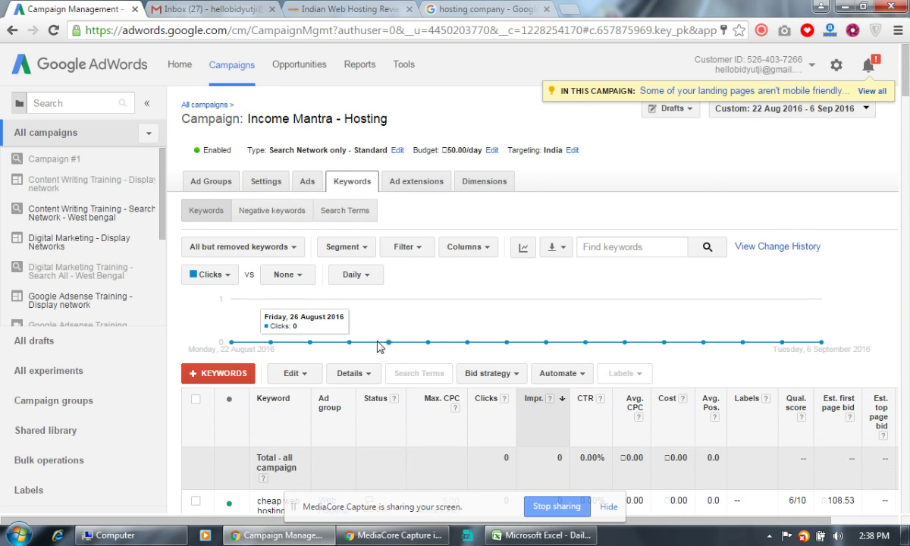
scroll(380, 347, "down", 2)
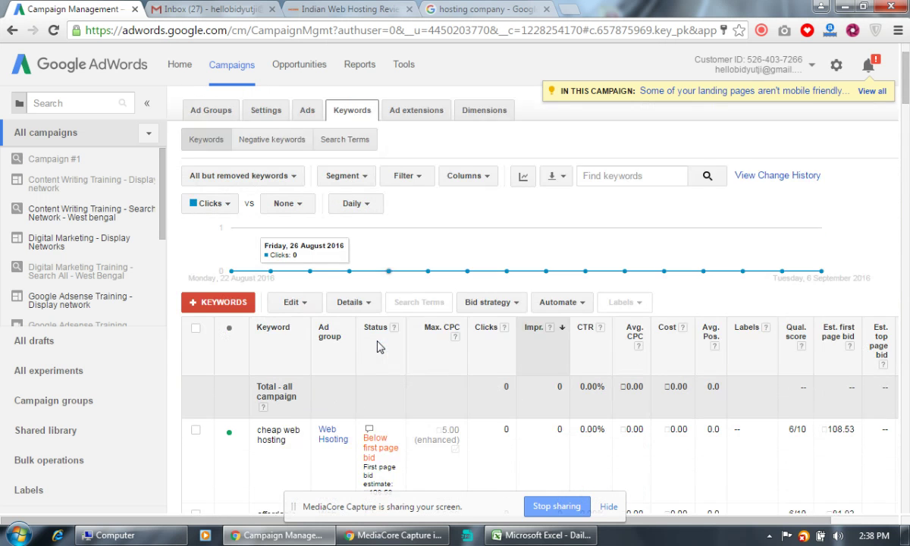
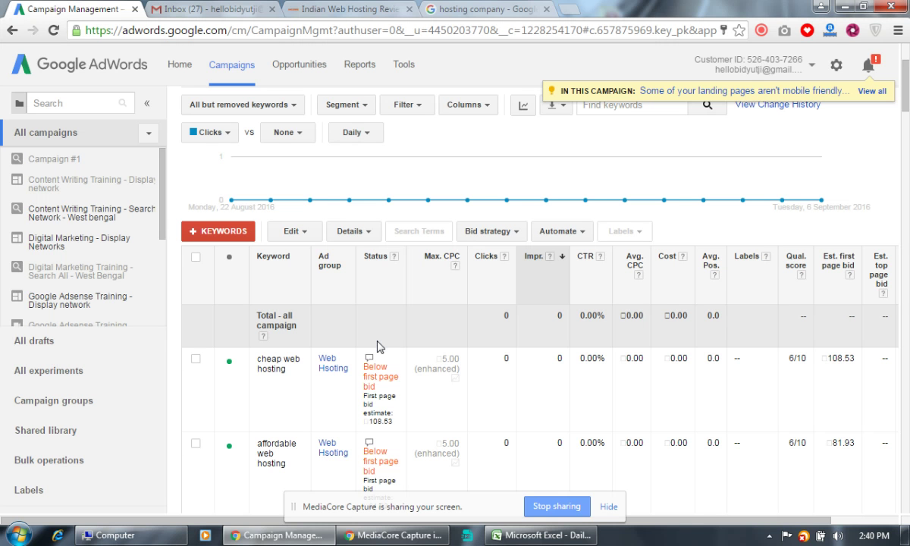
Show the desktop, bring back the AdWords campaign in Chrome, and open a new blank tab.
left_click(456, 278)
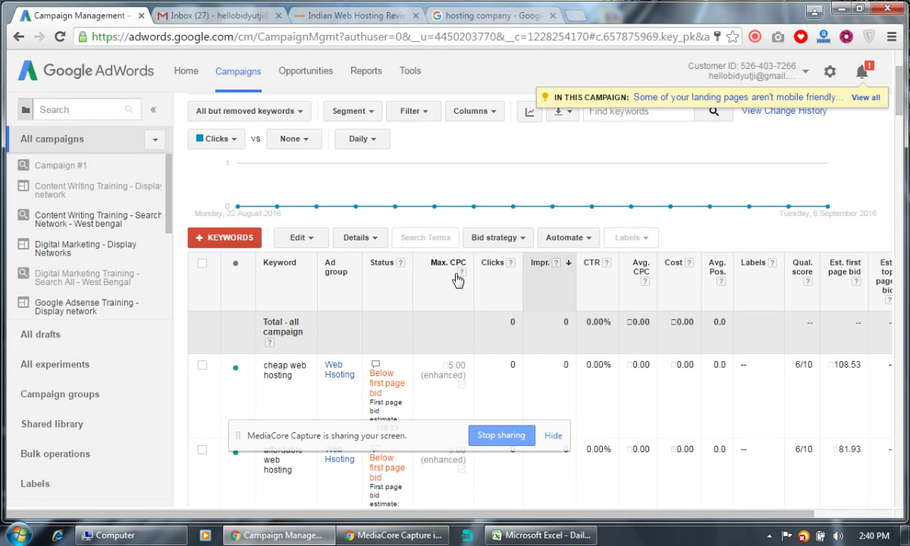
left_click(907, 536)
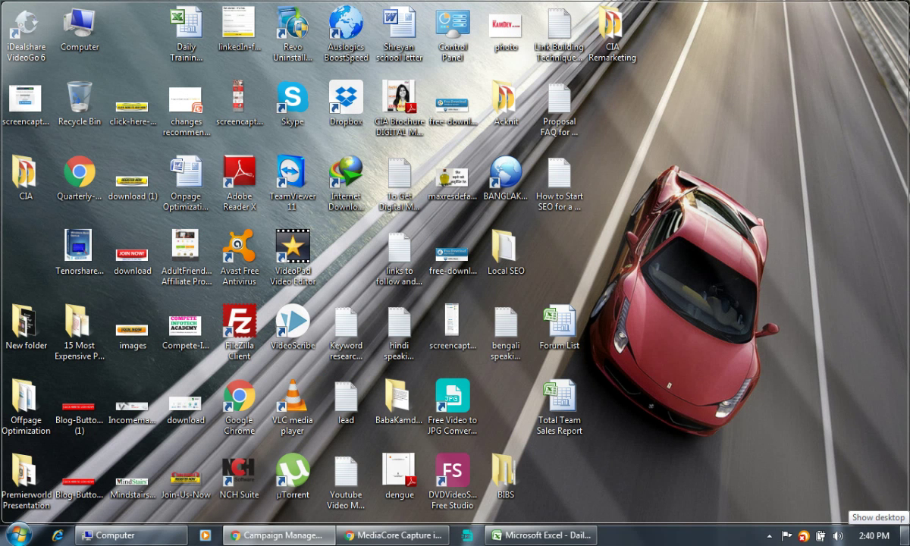
key("super+d")
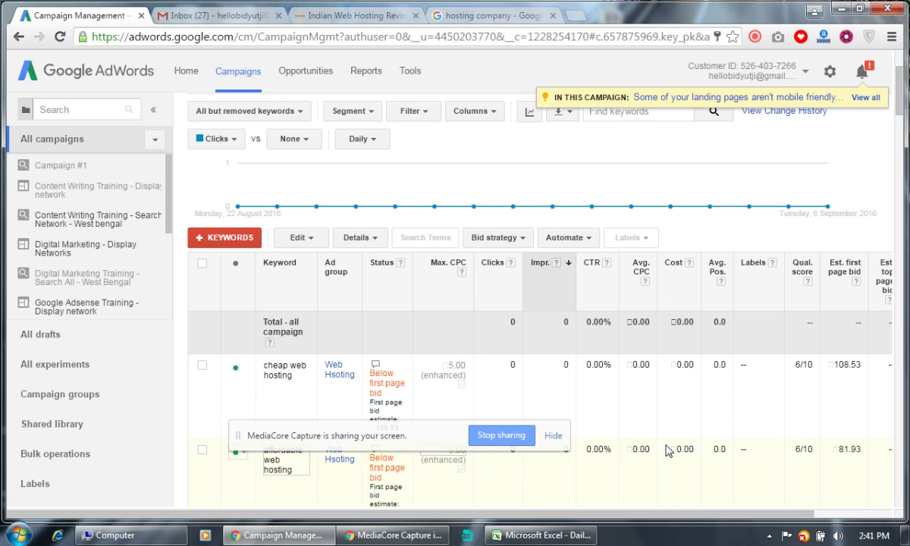
left_click(579, 17)
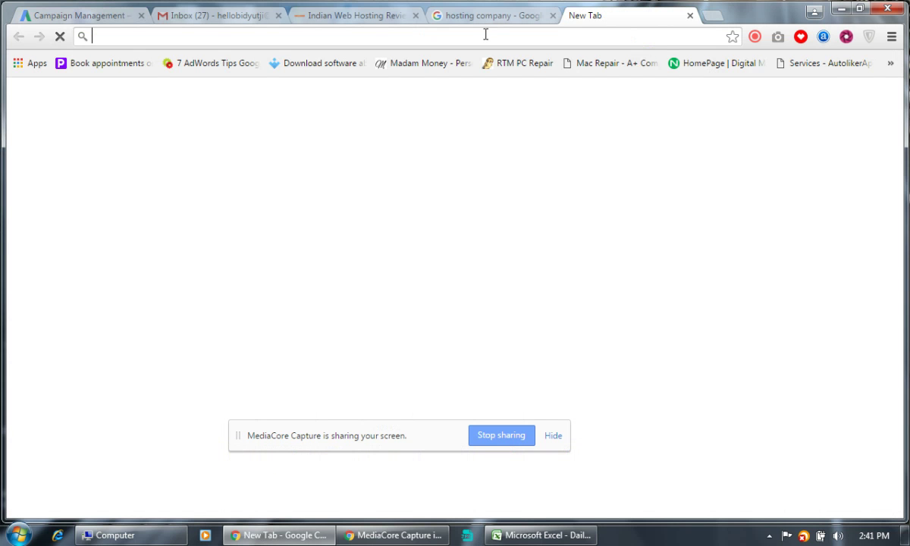
Launch Notepad from the Start menu's pinned programs.
left_click(19, 534)
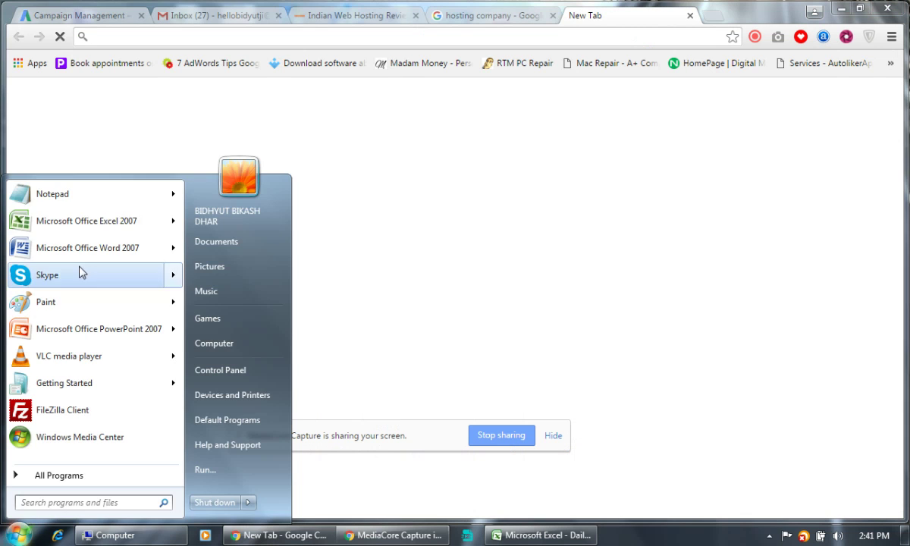
left_click(75, 198)
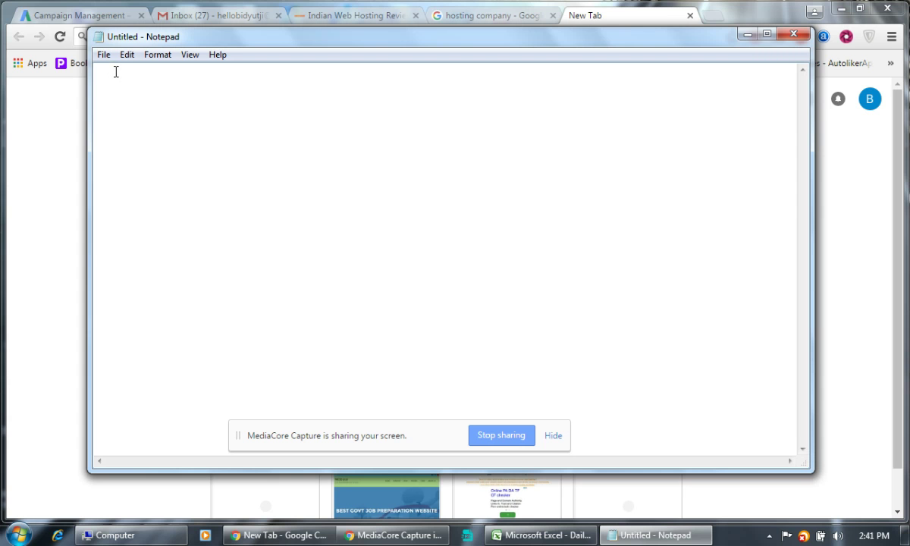
Type the first heading, correcting it to 'Broad Match Type'.
type("Broad Type")
key("Return")
left_click(127, 77)
type("Match")
left_click_drag(196, 76, 143, 79)
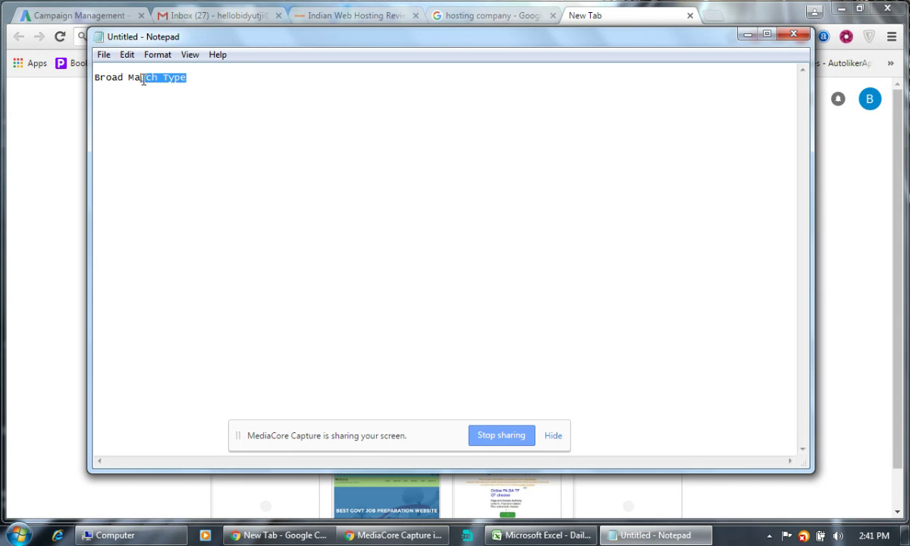
left_click(128, 80)
key("shift+End")
left_click(110, 106)
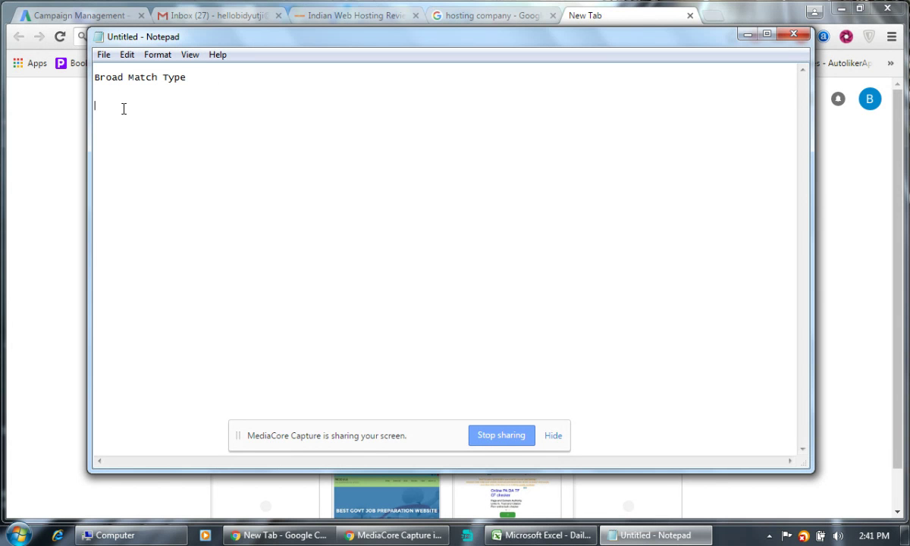
Add the headings 'Phrase Match Type', 'Exact Match Type' and 'Negative Match Type', separated by blank lines.
type("Phrase Match Type")
key("Return")
type("E")
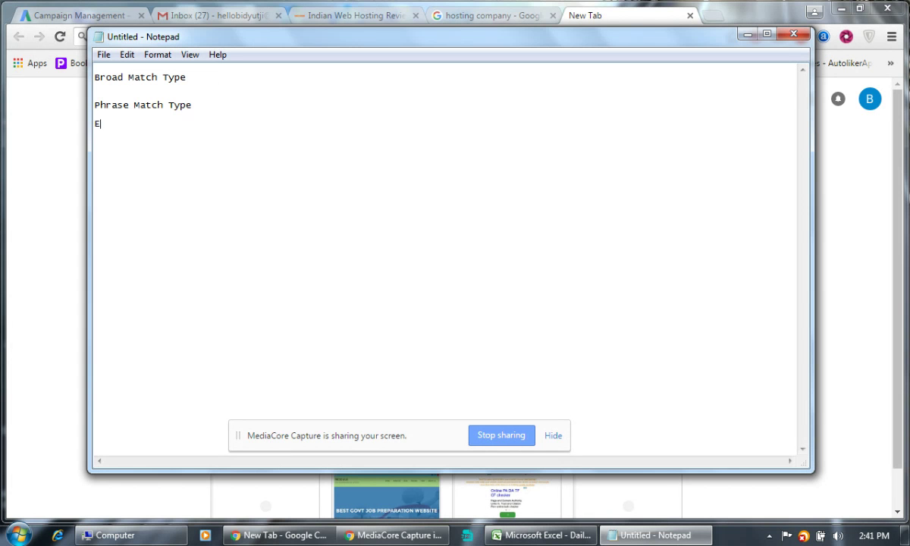
type("xact Match Type")
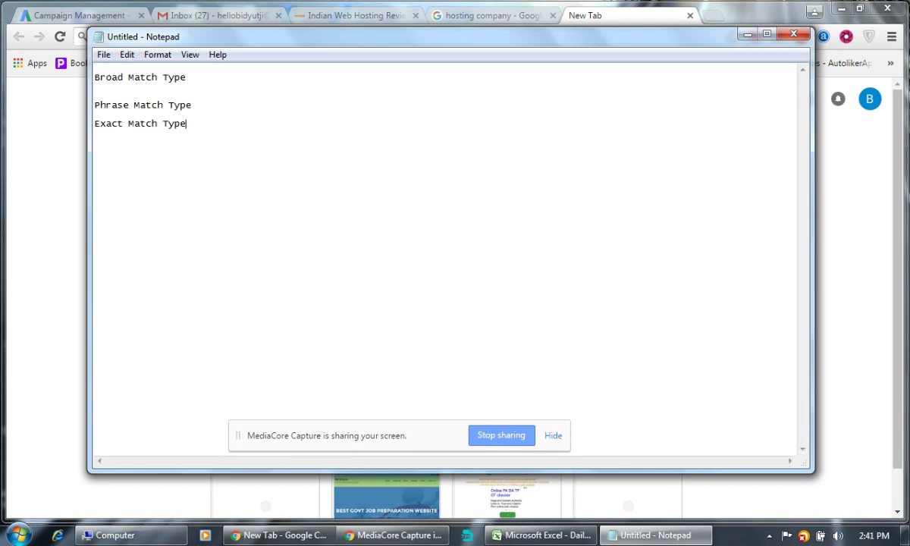
key("Return")
type("Negative Match Type")
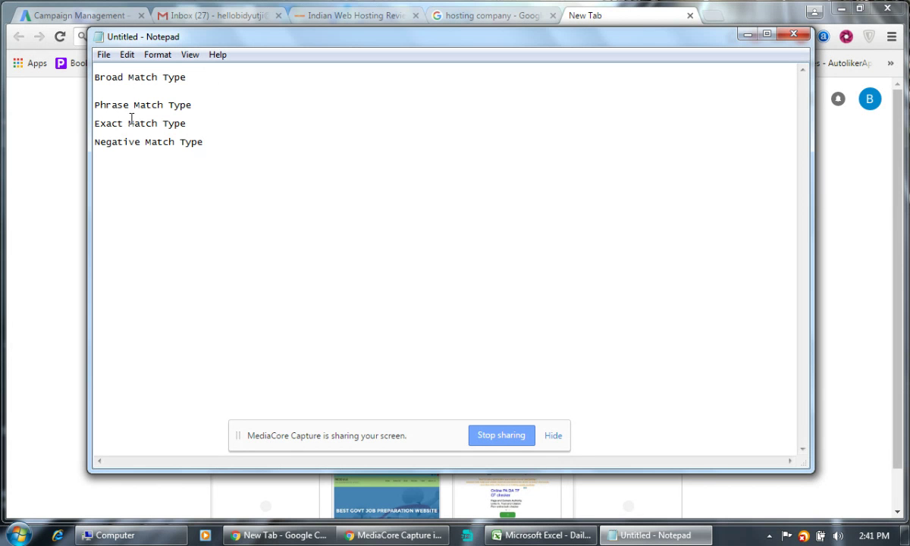
left_click(201, 105)
key("Return")
left_click(203, 131)
key("Return")
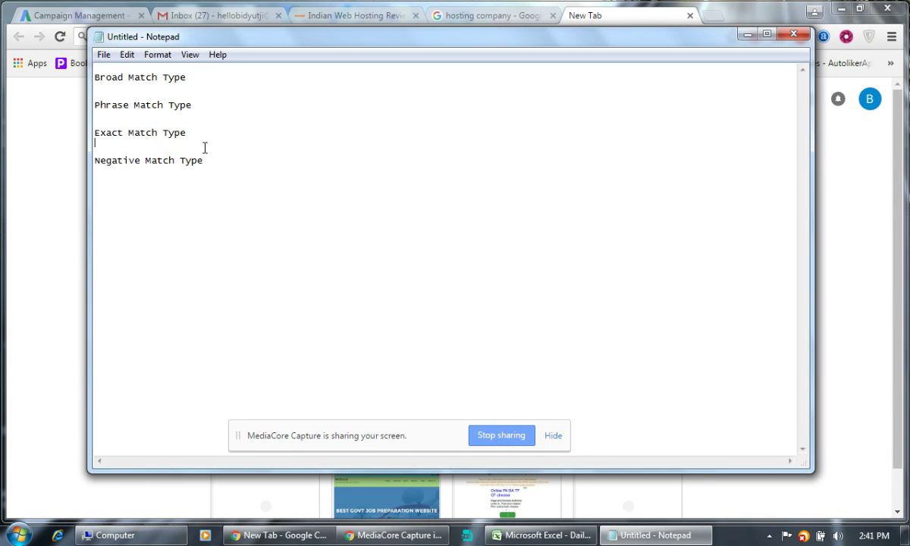
Glance at the AdWords campaign page, then return to Notepad under Broad Match Type.
key("alt+Tab")
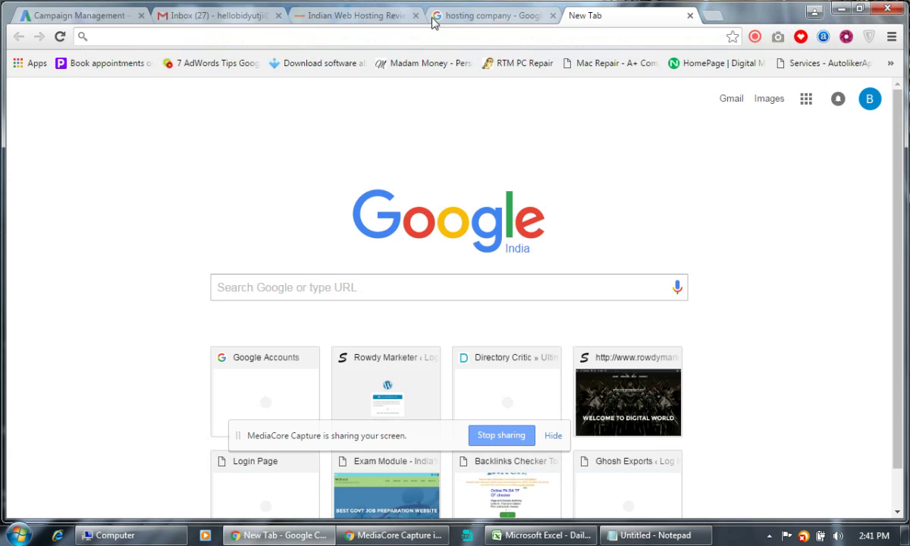
left_click(92, 17)
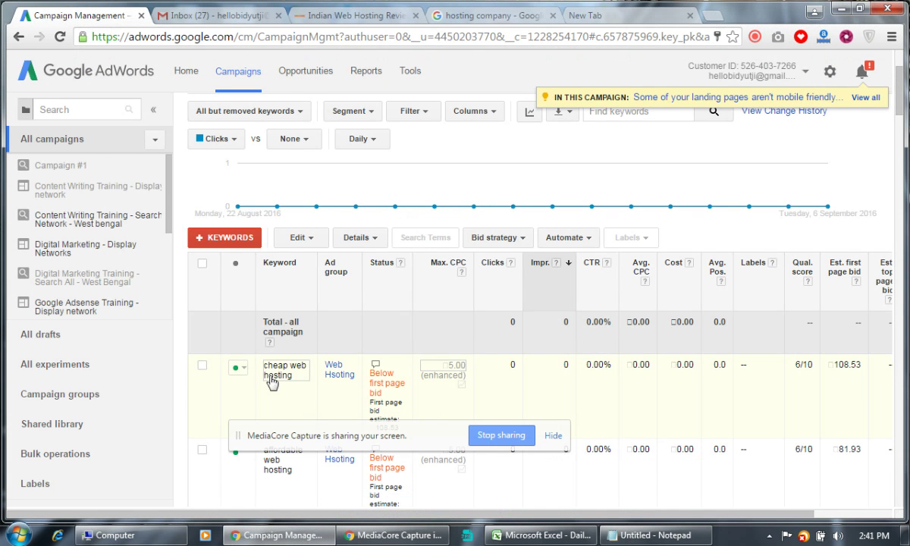
key("alt+Tab")
left_click(151, 86)
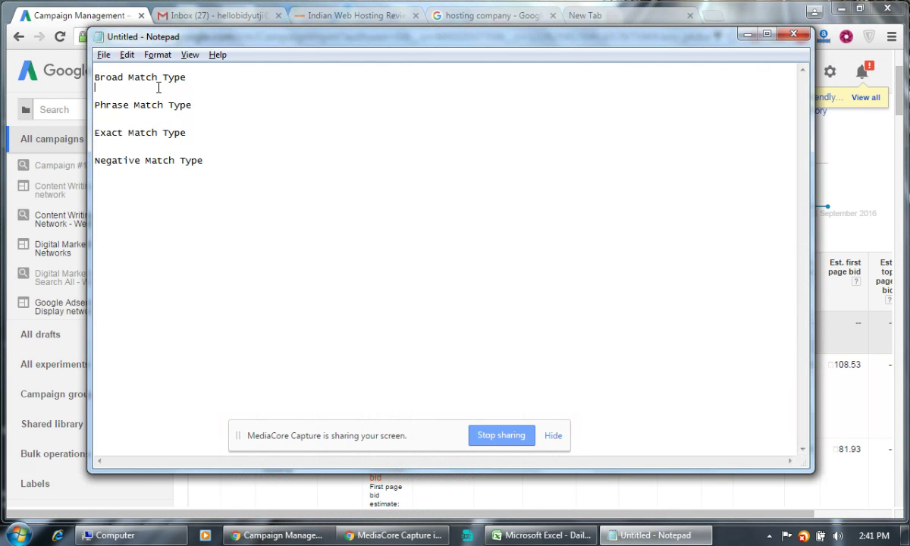
Type 'Cheap Web Hosting' under Broad Match Type, fixing the typo.
key("Return")
type("Checp W")
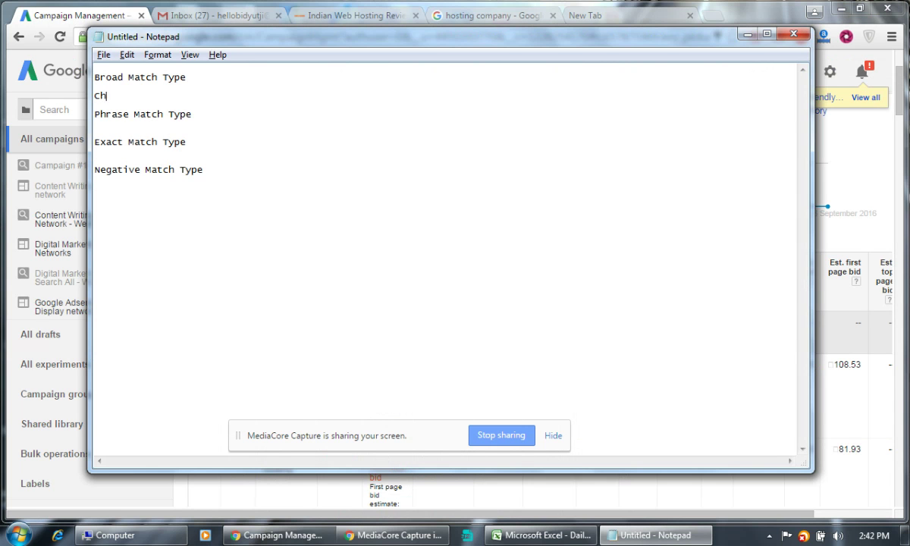
type("shoting")
key("BackSpace")
key("BackSpace")
key("BackSpace")
key("BackSpace")
key("BackSpace")
key("BackSpace")
key("BackSpace")
key("BackSpace")
key("BackSpace")
key("BackSpace")
key("BackSpace")
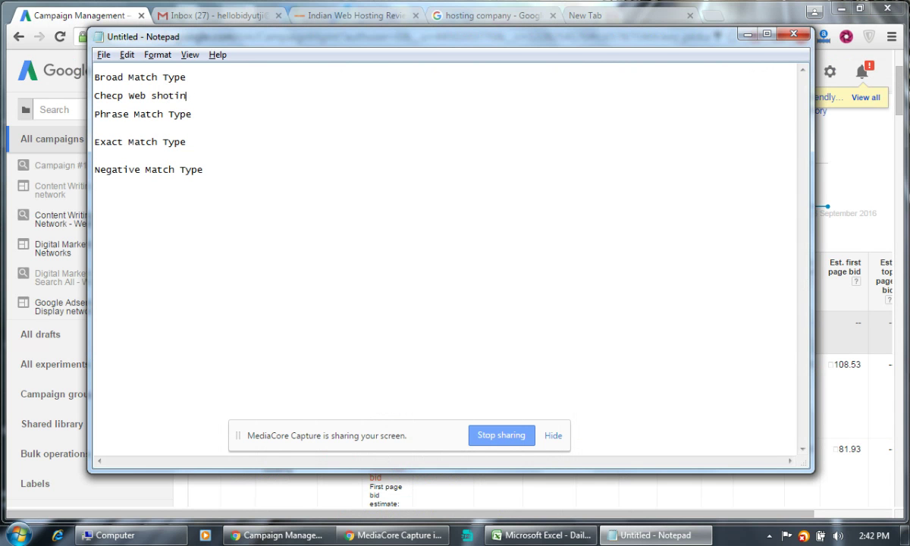
key("BackSpace")
key("BackSpace")
key("BackSpace")
key("BackSpace")
type("eap Web Hosting")
key("Return")
key("Return")
key("Return")
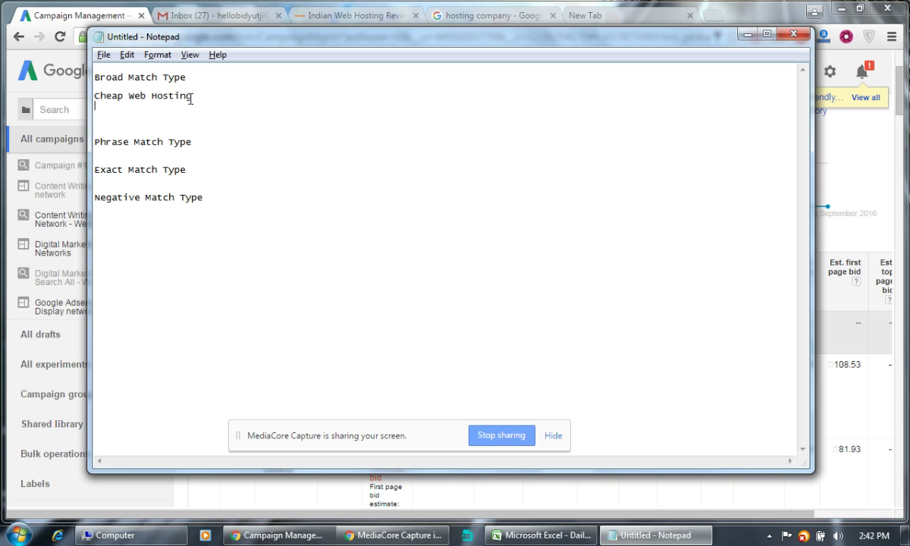
Copy the keyword and paste it in quotes, "Cheap Web Hosting", under Phrase Match Type.
left_click_drag(192, 96, 96, 98)
key("ctrl+c")
left_click(212, 142)
key("Return")
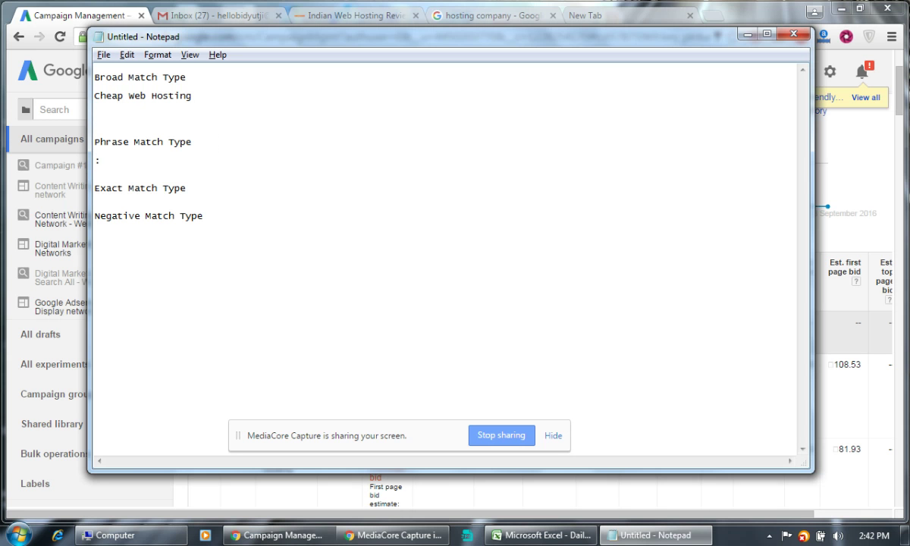
type("\"")
key("ctrl+v")
type("\"")
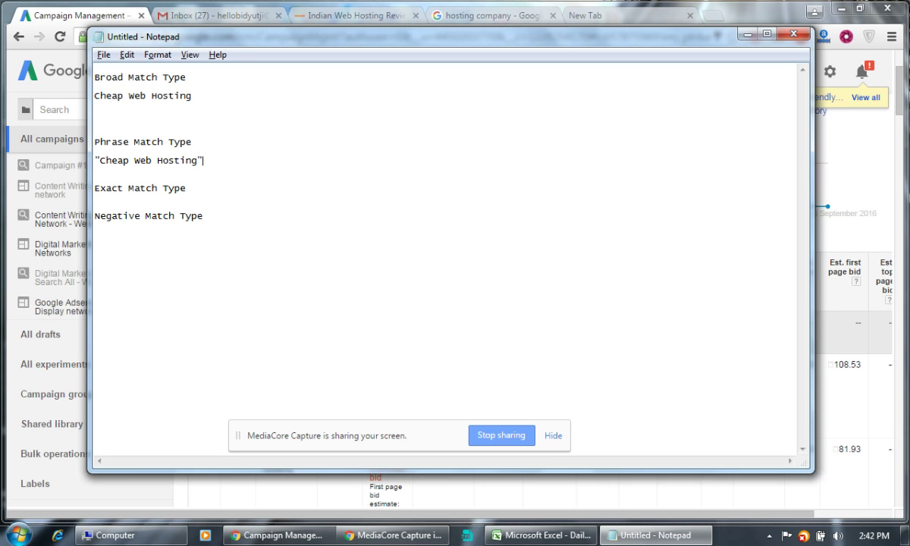
Add [Cheap Web Hosting] in square brackets under Exact Match Type.
left_click(191, 189)
key("Return")
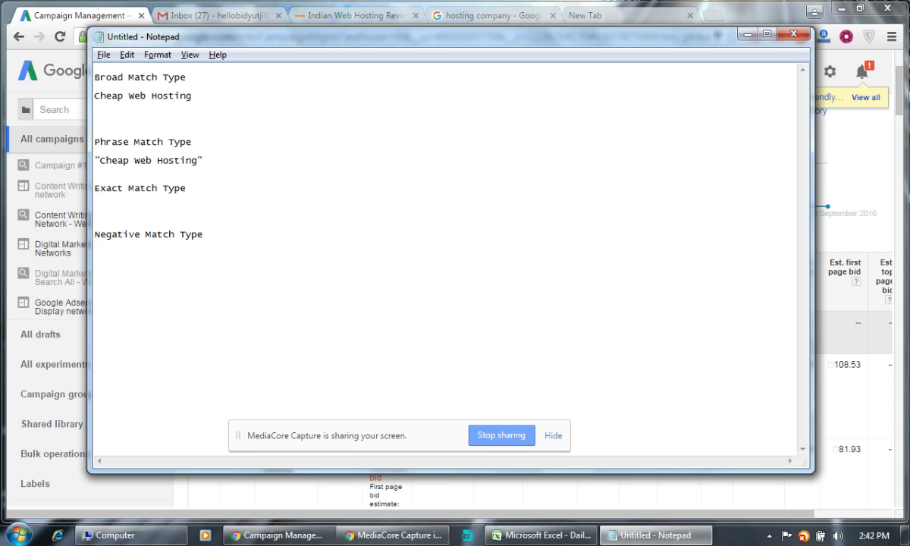
type("[")
key("ctrl+v")
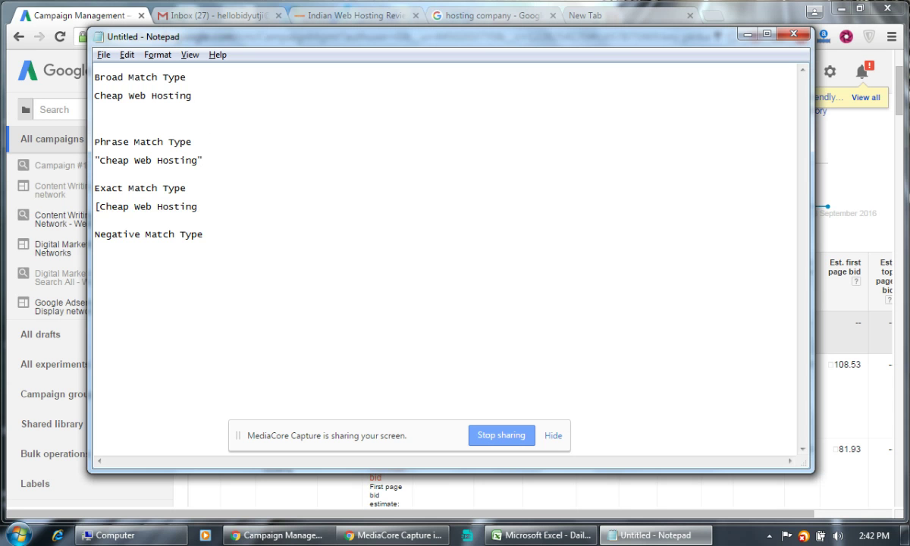
type("]")
Under Negative Match Type, list -Cheap, -Web and -Hosting on separate lines.
left_click(155, 266)
key("ctrl+v")
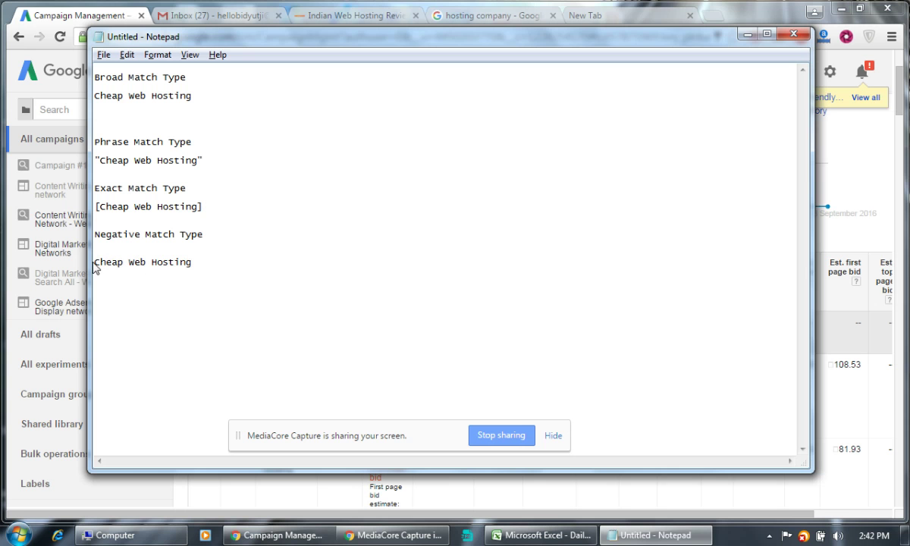
left_click(96, 264)
type("-")
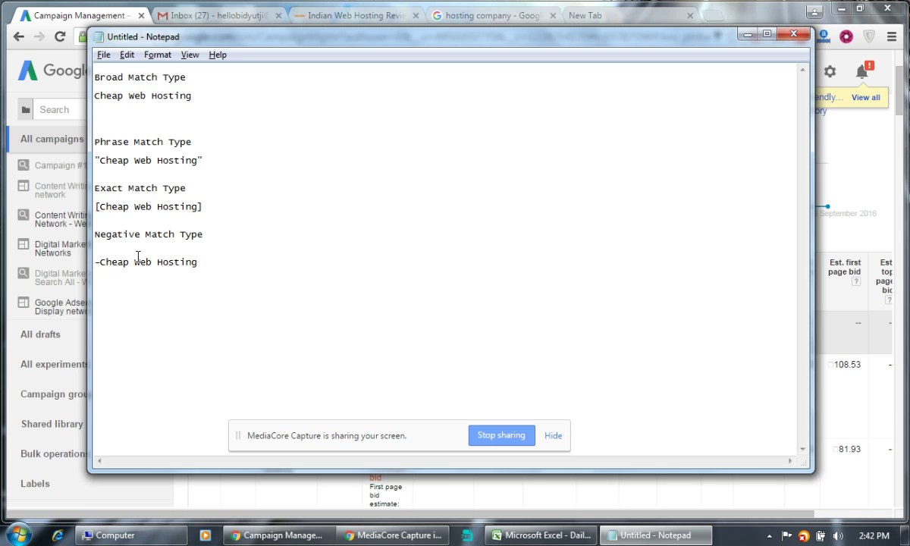
left_click(135, 262)
key("Return")
type("-")
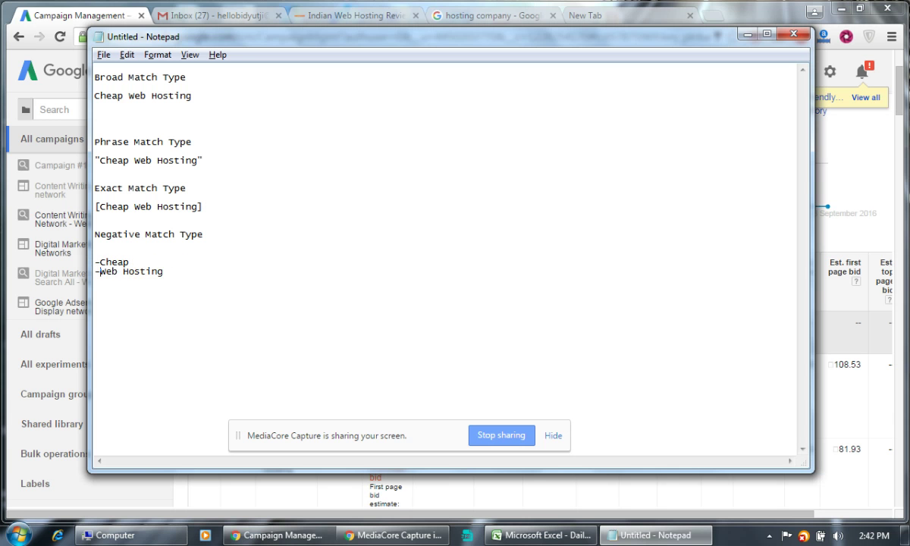
left_click(123, 270)
key("Return")
type("-")
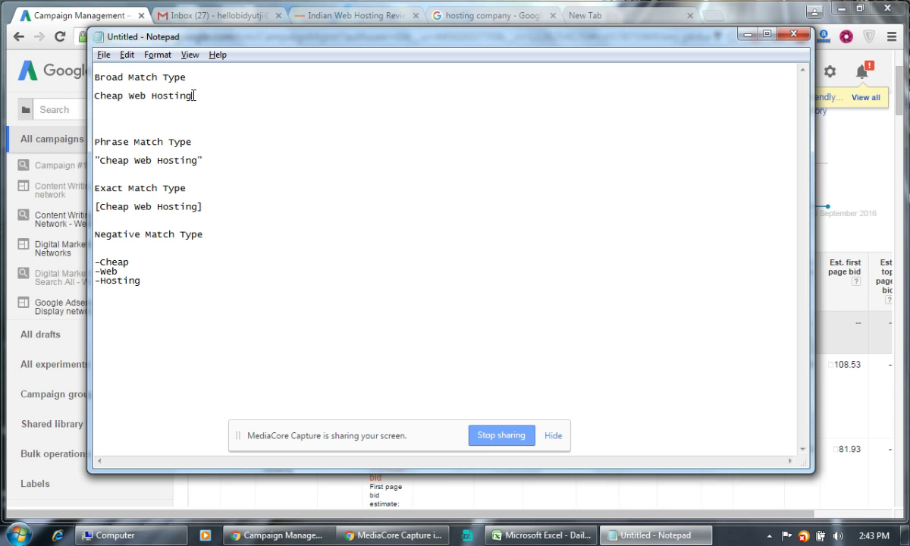
Rewrite the broad match example from Cheap Web Hosting to 'Cheap mobile'.
left_click_drag(190, 96, 54, 96)
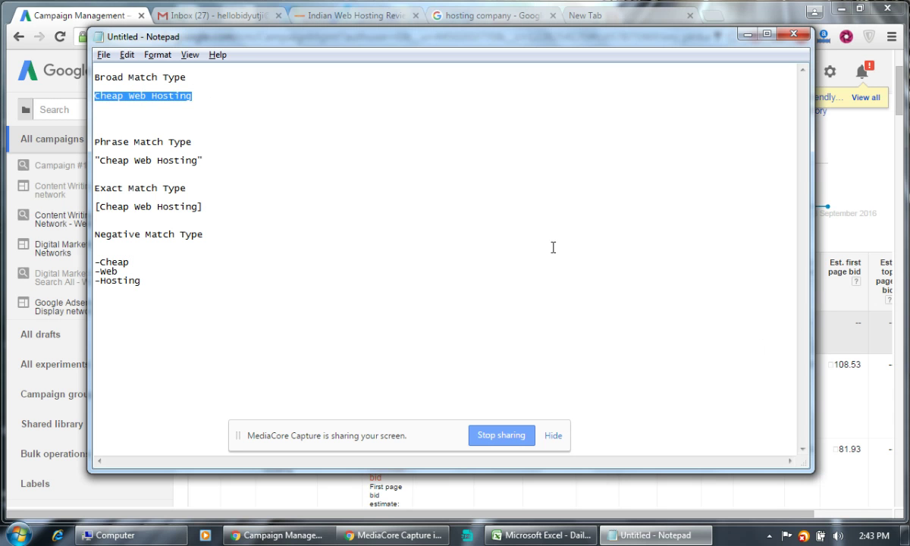
left_click(227, 151)
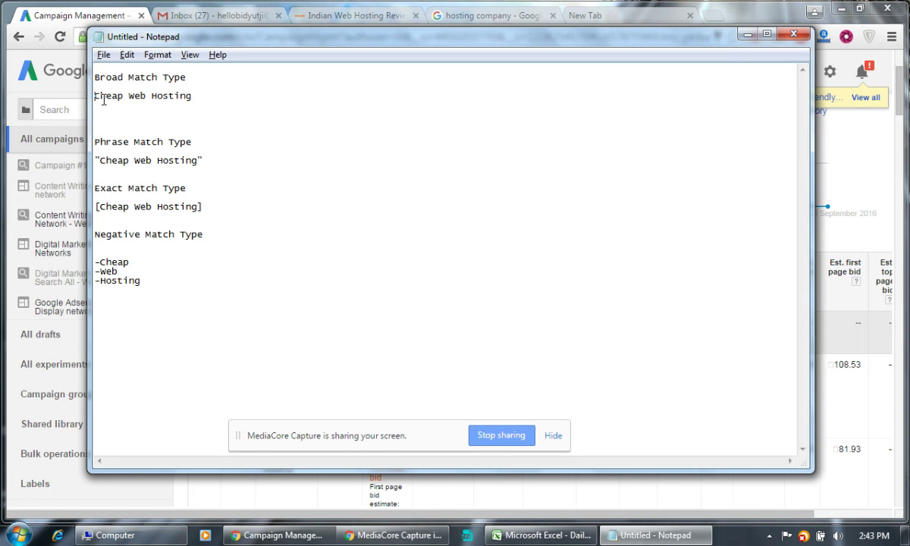
left_click(199, 95)
type("job")
double_click(134, 97)
left_click_drag(133, 96, 226, 97)
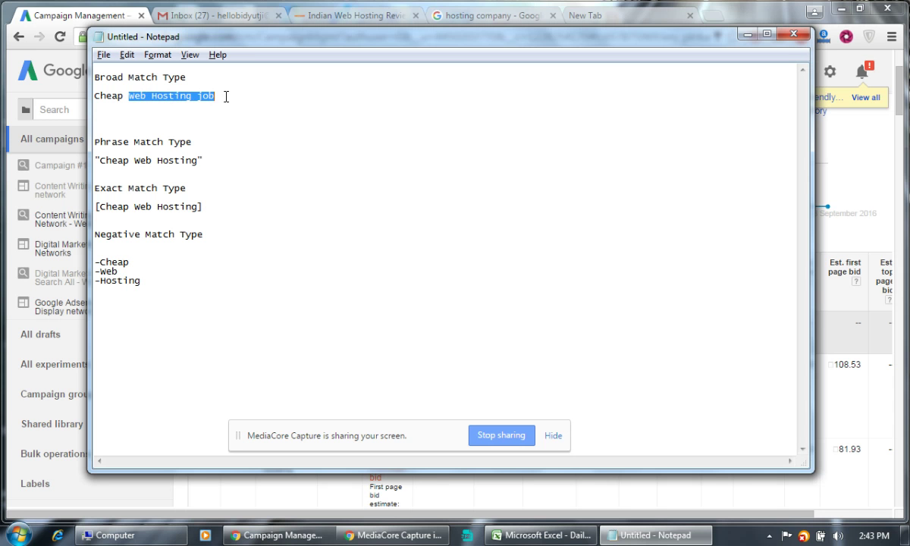
type("Shoes")
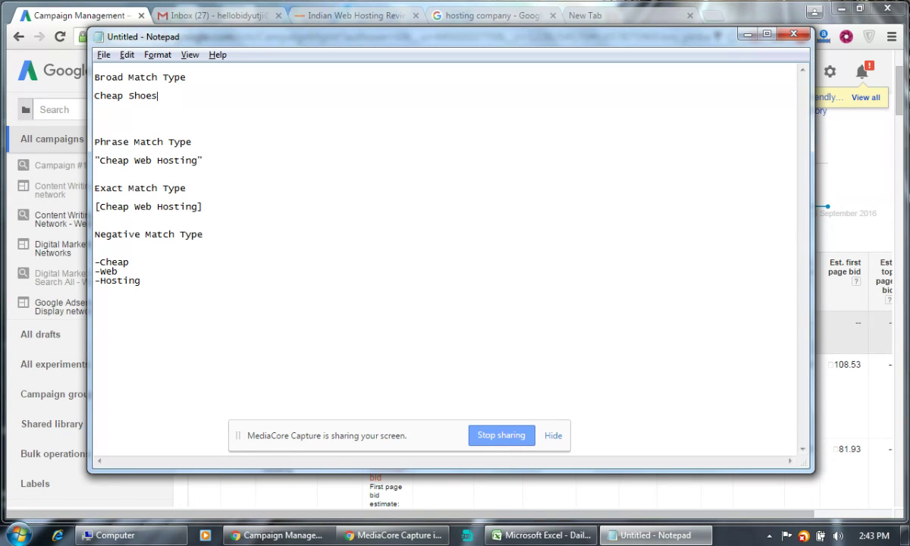
key("BackSpace")
key("BackSpace")
key("BackSpace")
key("BackSpace")
key("BackSpace")
type("mobile")
key("ctrl+shift+Left")
left_click_drag(101, 162, 191, 160)
key("ctrl+c")
Restore the broad example to Cheap Web Hosting with a blank line above, highlighting it.
left_click(183, 94)
key("shift+Home")
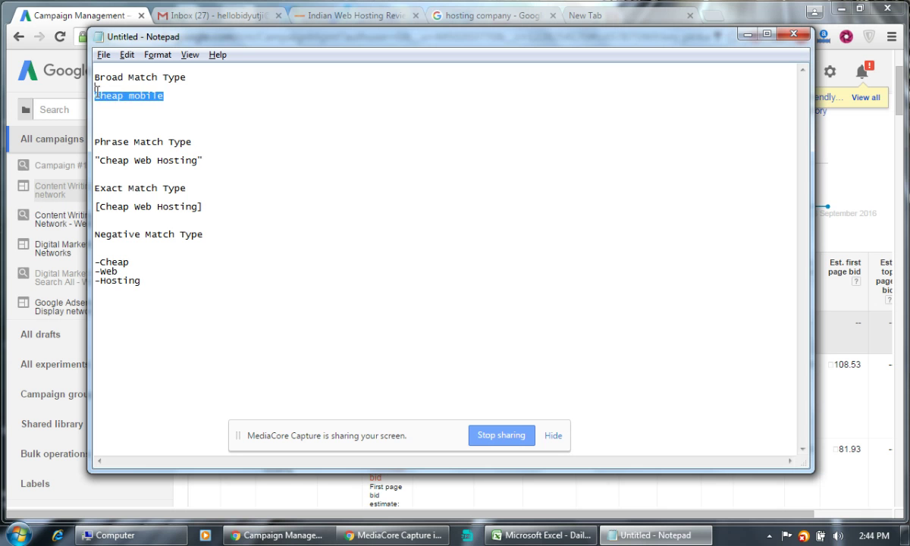
key("ctrl+v")
left_click(198, 78)
key("Return")
key("Return")
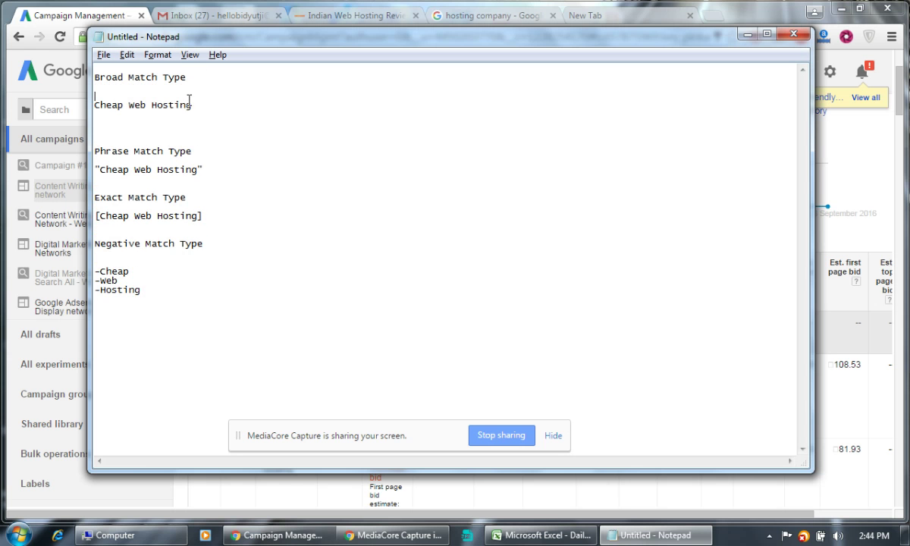
left_click_drag(192, 105, 89, 104)
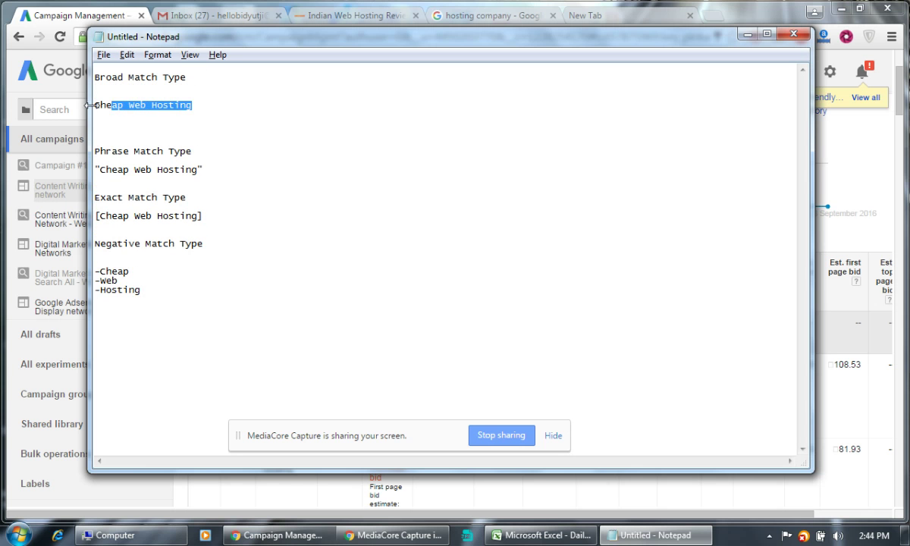
left_click(198, 114)
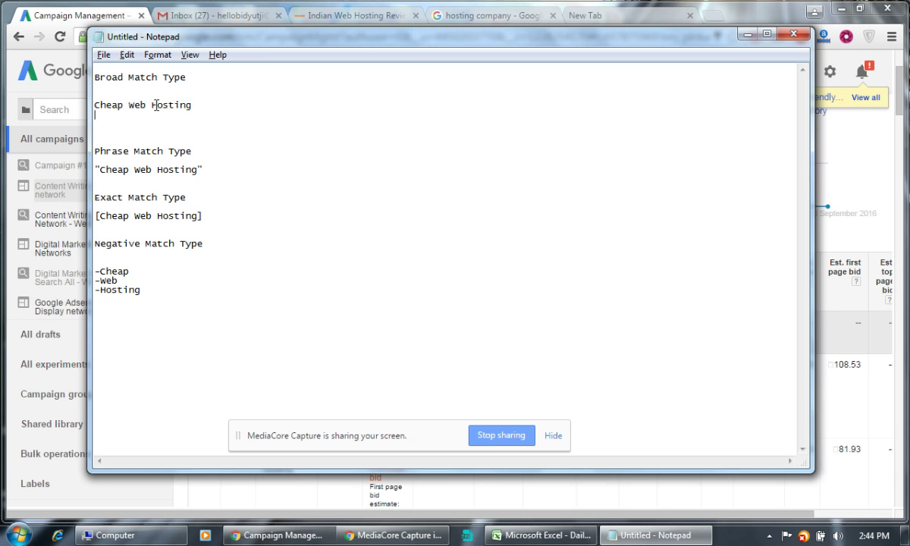
left_click_drag(147, 106, 84, 96)
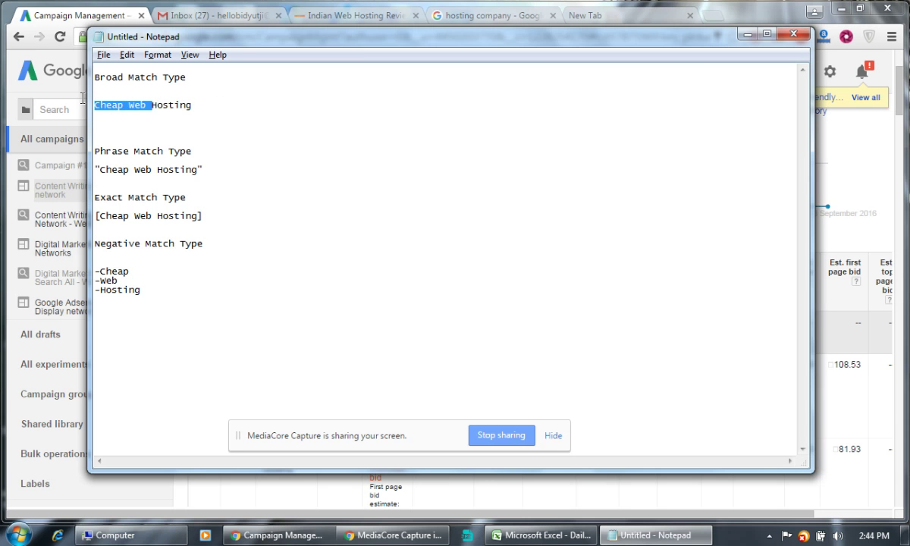
left_click(143, 116)
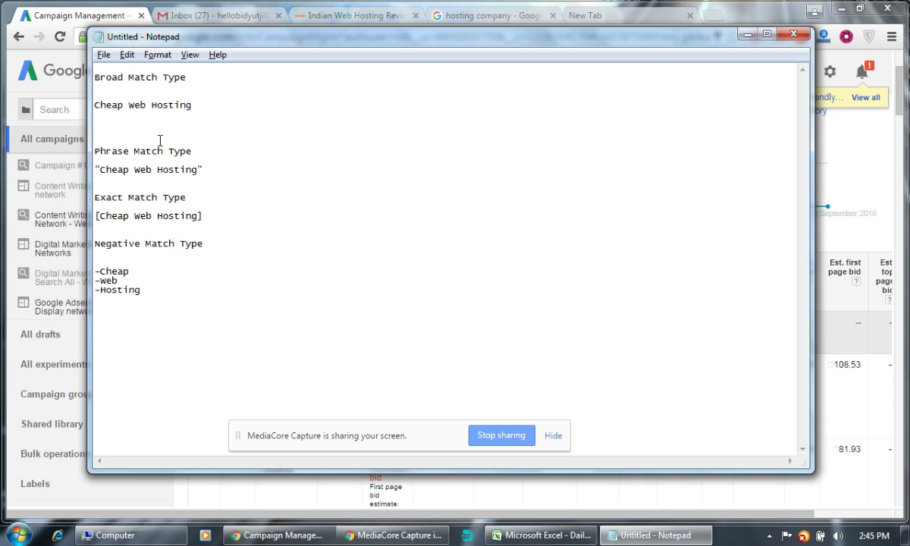
Add a blank line under Phrase Match Type and wrap the quoted phrase with 'Pre' and 'post'.
left_click(206, 155)
key("Return")
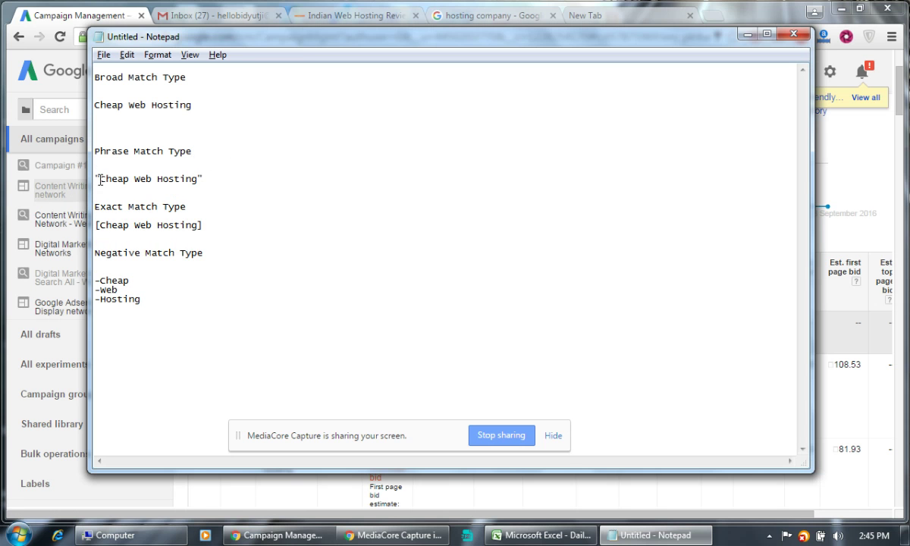
left_click(211, 178)
key("Home")
type("Pre")
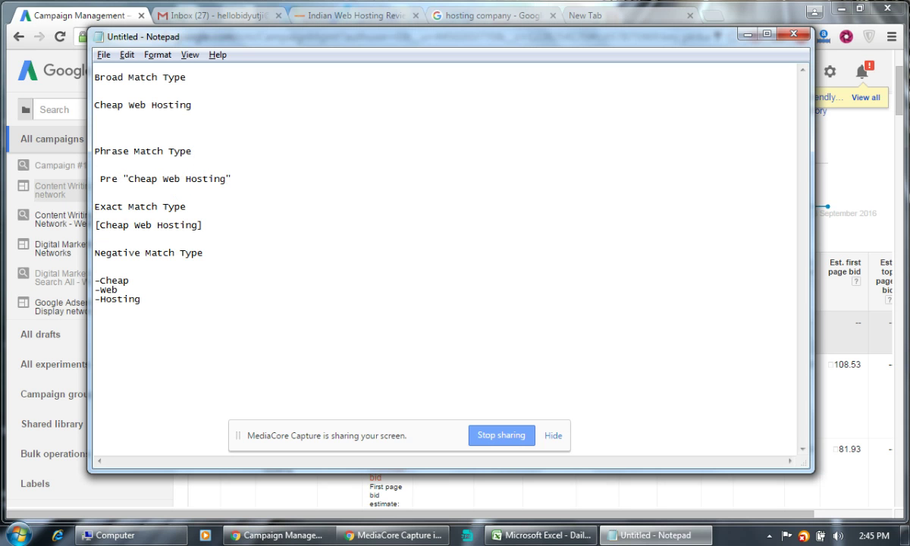
left_click(257, 179)
type("post")
Replace 'Pre' with 'indian' so the phrase example reads indian "Cheap Web Hosting" post.
left_click(163, 179)
type("india")
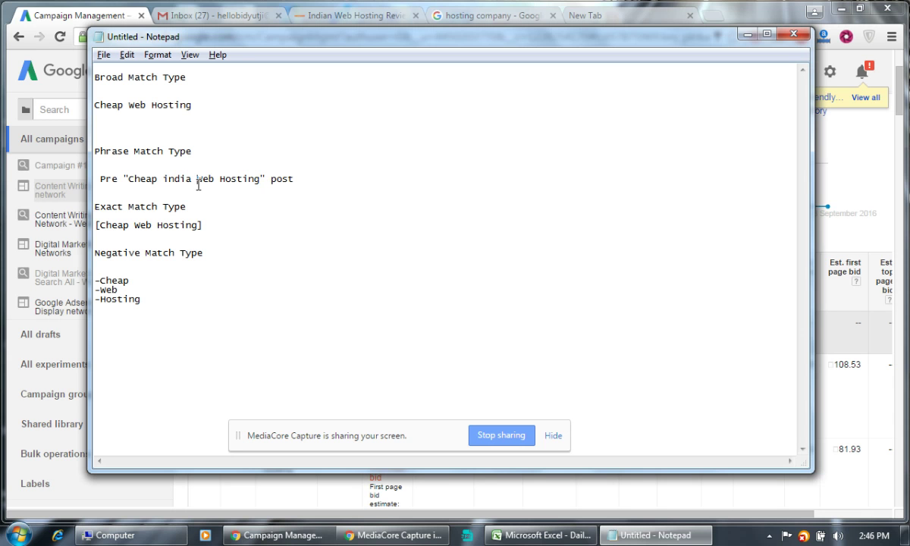
left_click(192, 177)
type("n")
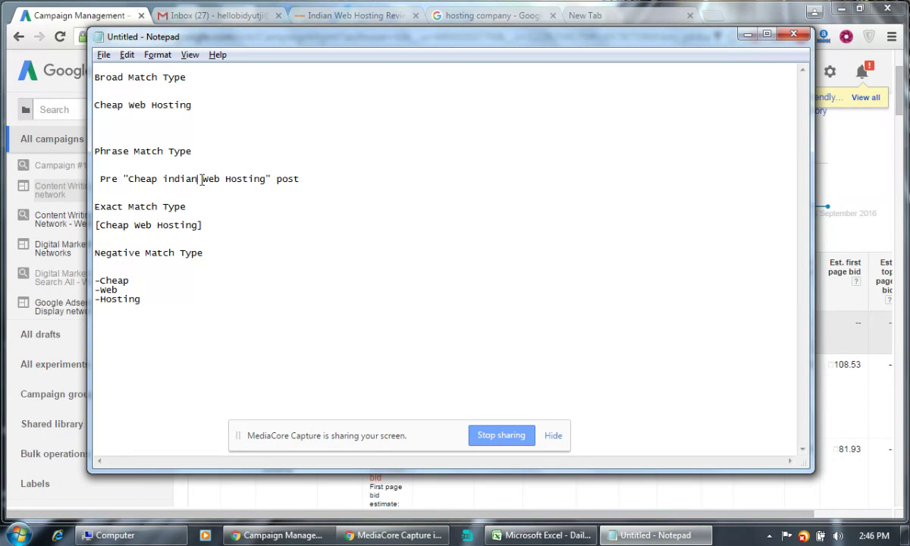
key("shift+Left")
double_click(171, 179)
right_click(155, 178)
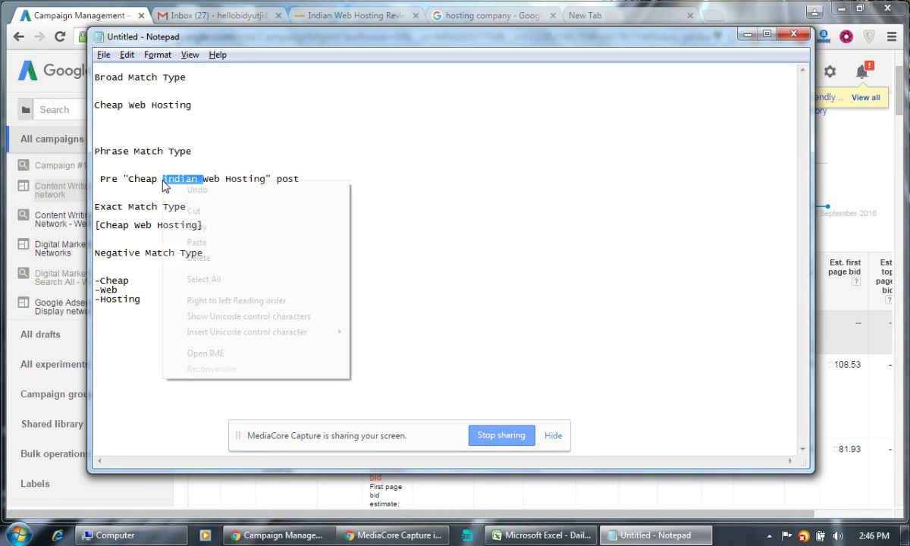
left_click(197, 207)
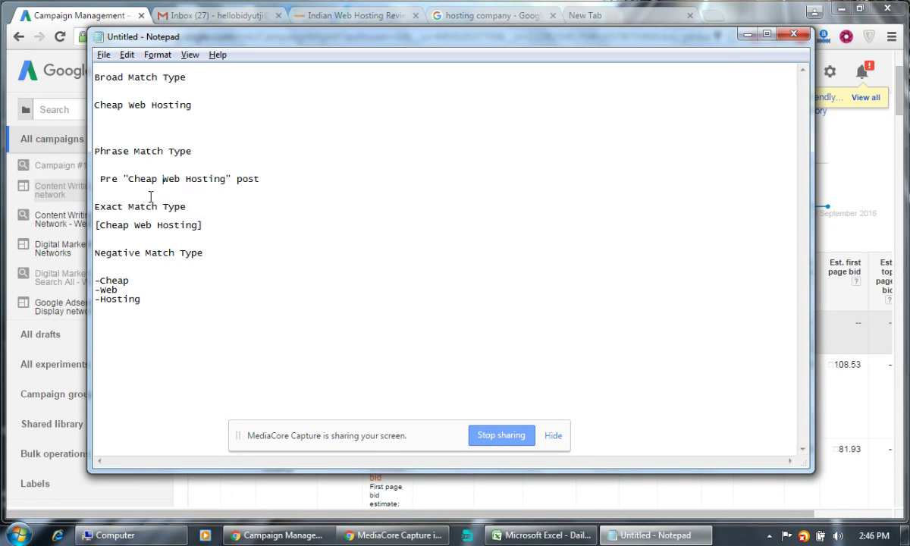
left_click(116, 179)
key("shift+End")
left_click_drag(116, 179, 97, 179)
key("ctrl+v")
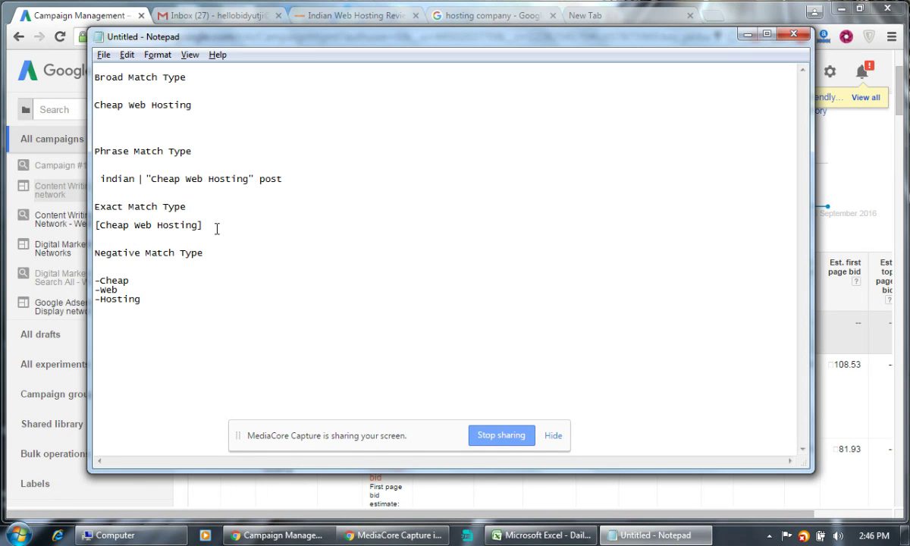
Highlight the phrase and exact match example lines for emphasis.
left_click(156, 179)
key("shift+End")
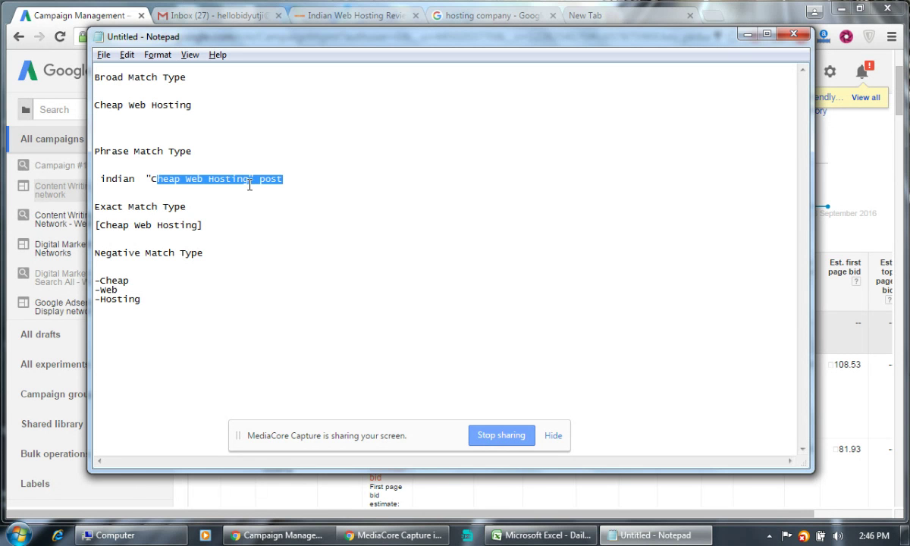
left_click(201, 215)
left_click(93, 225)
key("shift+End")
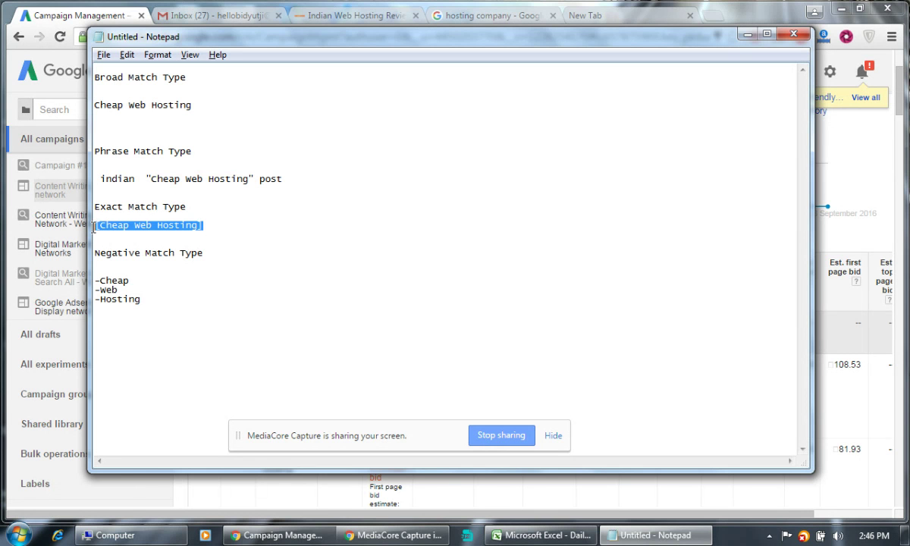
left_click(99, 225)
key("shift+End")
Select all 41 keywords and change their match type from Broad to Phrase via Edit > Change match types.
key("alt+Tab")
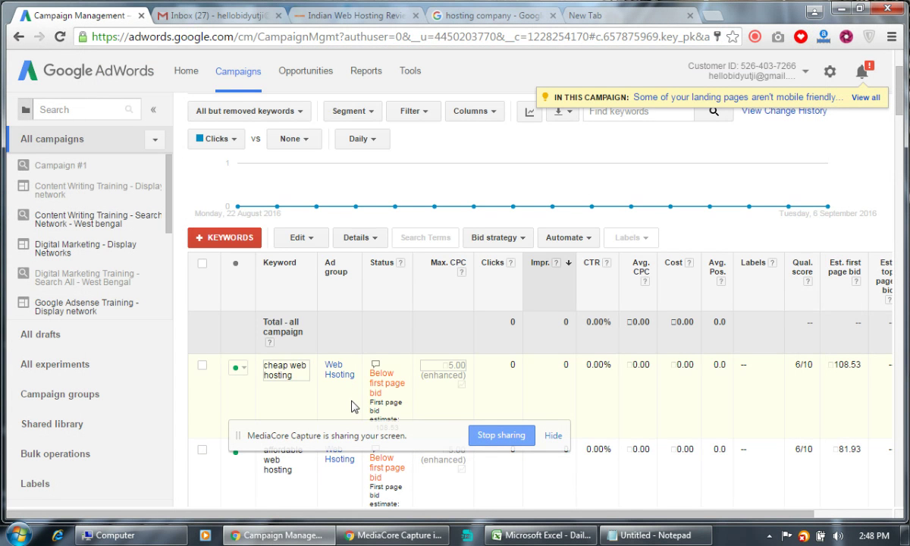
scroll(330, 379, "down", 3)
scroll(320, 368, "up", 4)
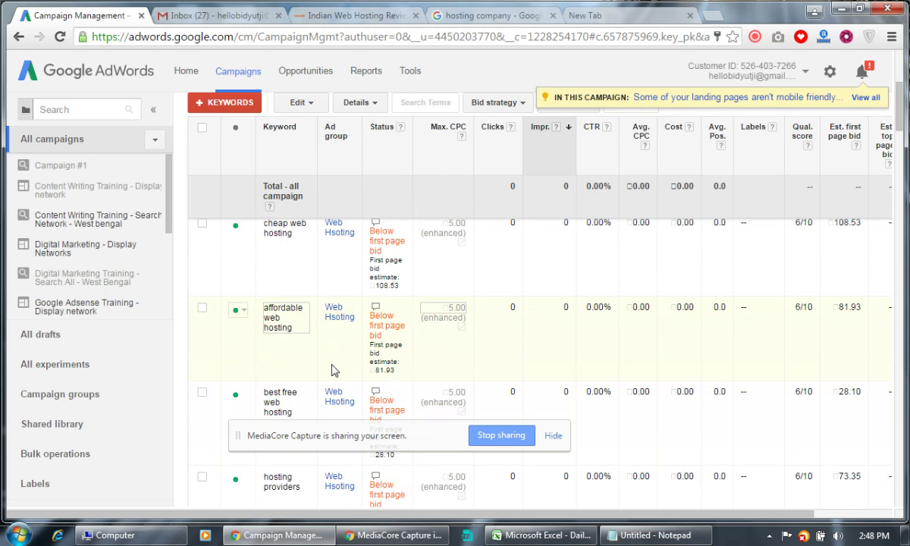
left_click(203, 334)
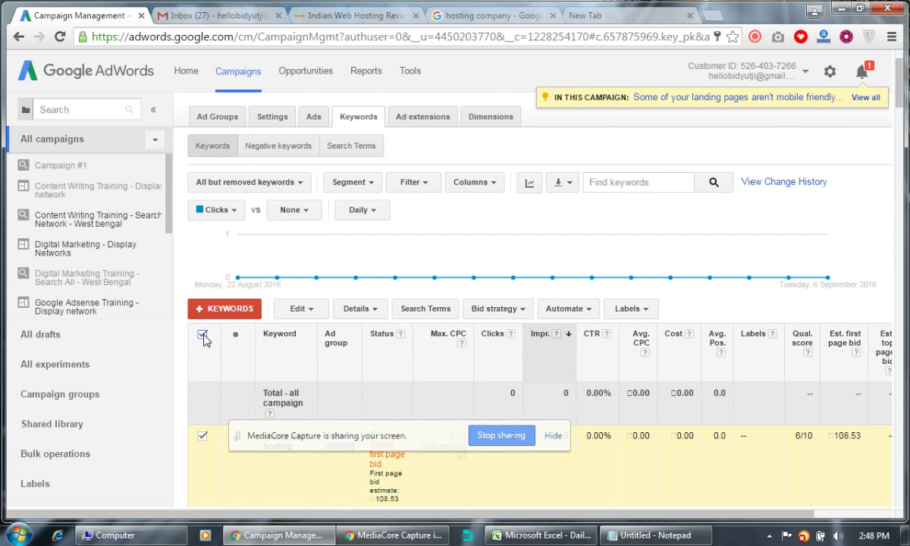
left_click(298, 311)
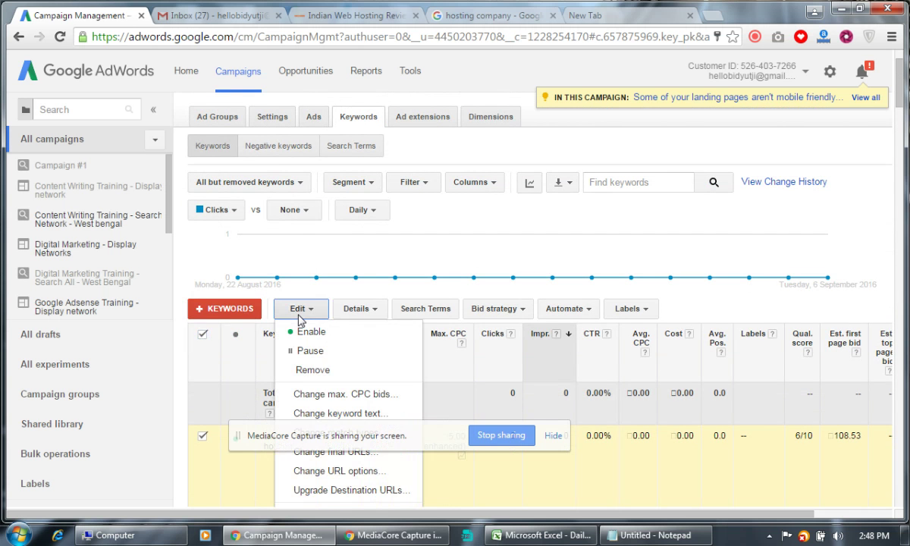
scroll(353, 392, "down", 1)
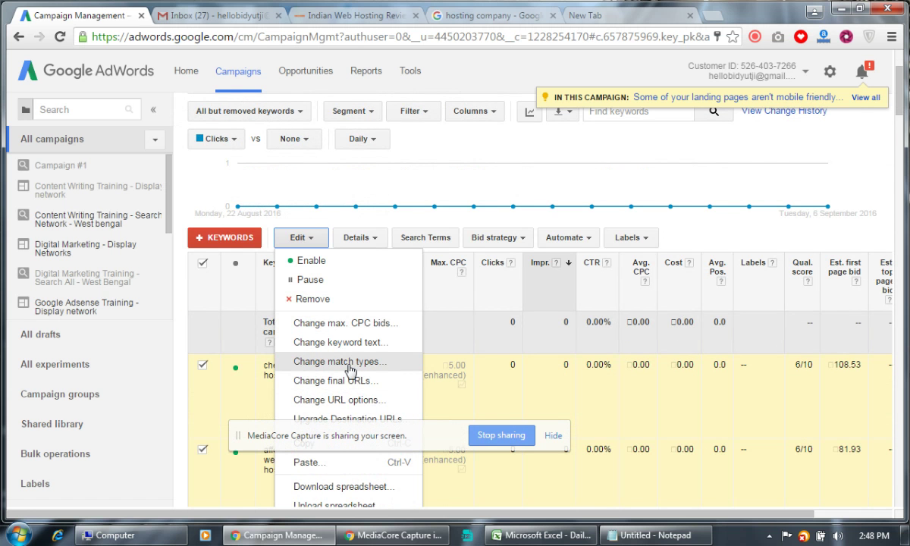
left_click(350, 370)
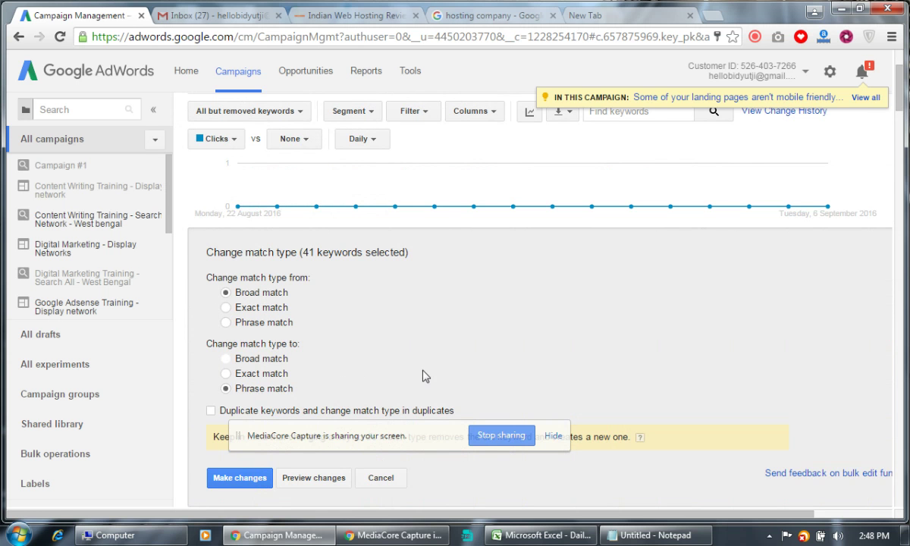
scroll(422, 376, "down", 2)
left_click(240, 336)
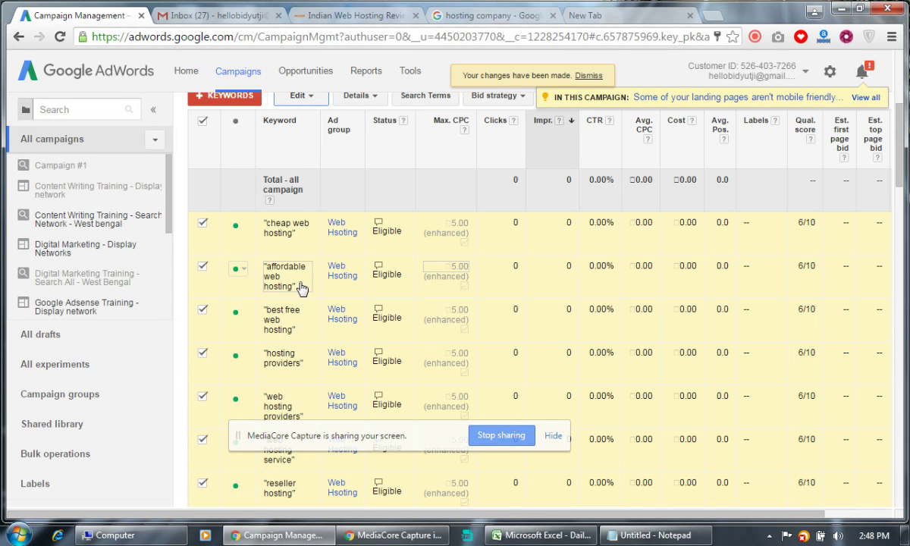
left_click(203, 122)
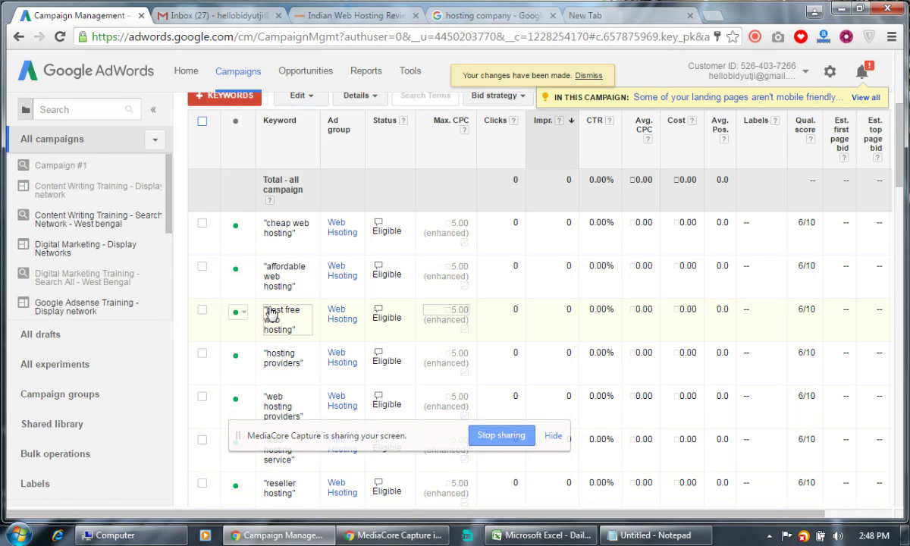
scroll(273, 318, "down", 5)
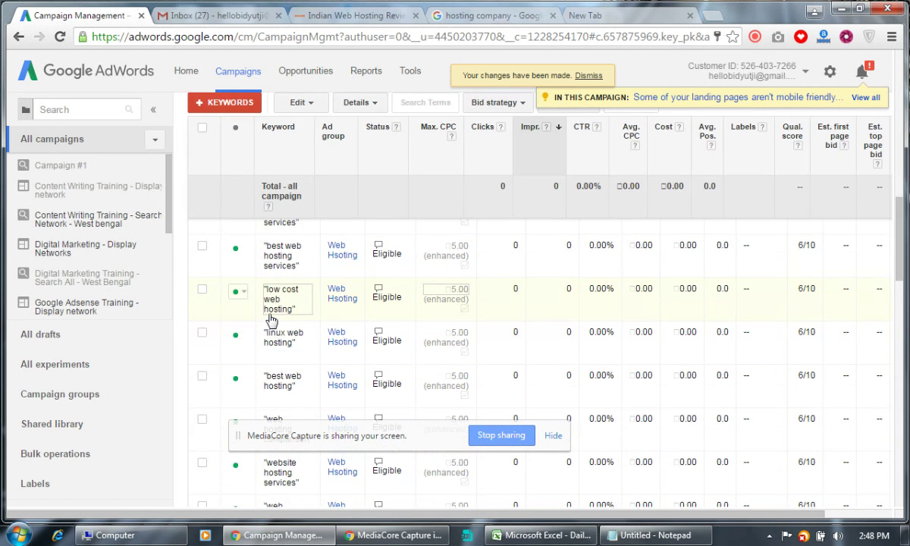
scroll(272, 319, "up", 8)
scroll(273, 322, "up", 1)
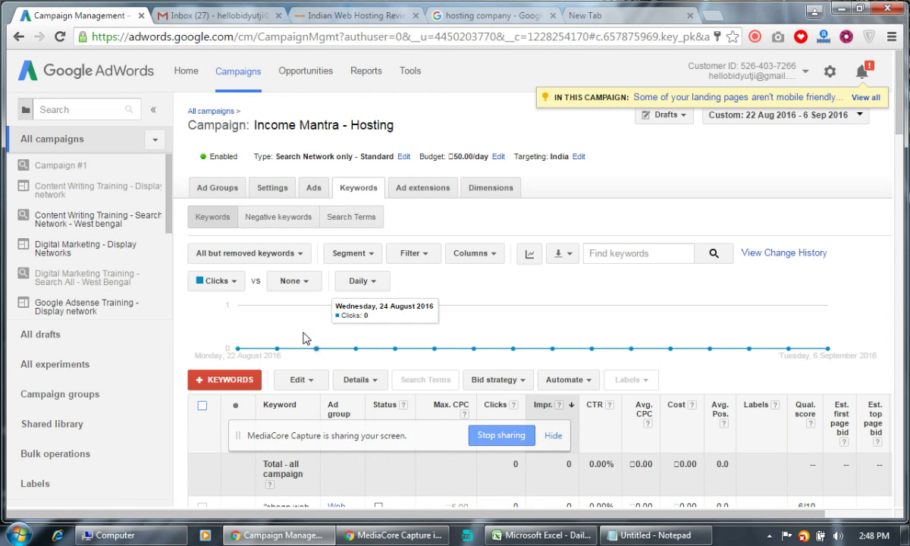
Open the campaign's Negative keywords view and start a campaign-level keyword entry.
scroll(303, 338, "down", 5)
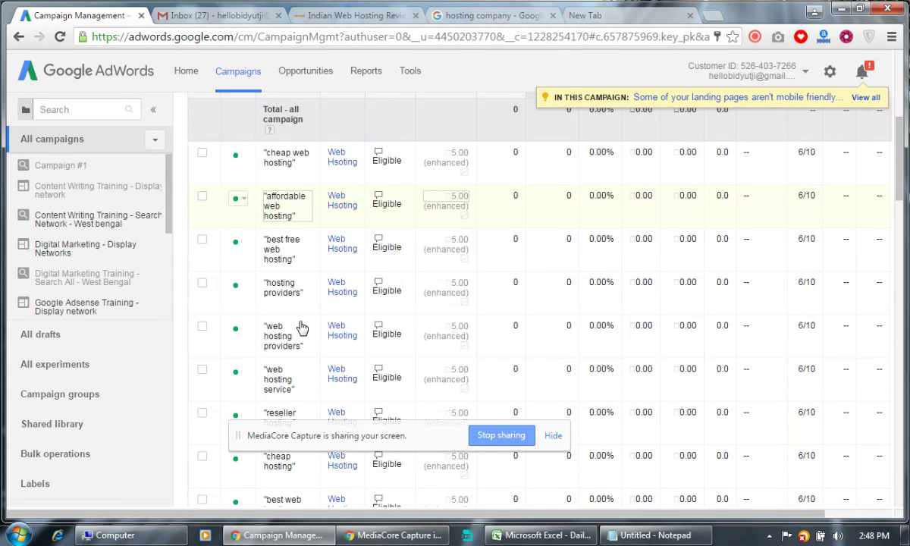
scroll(332, 362, "up", 5)
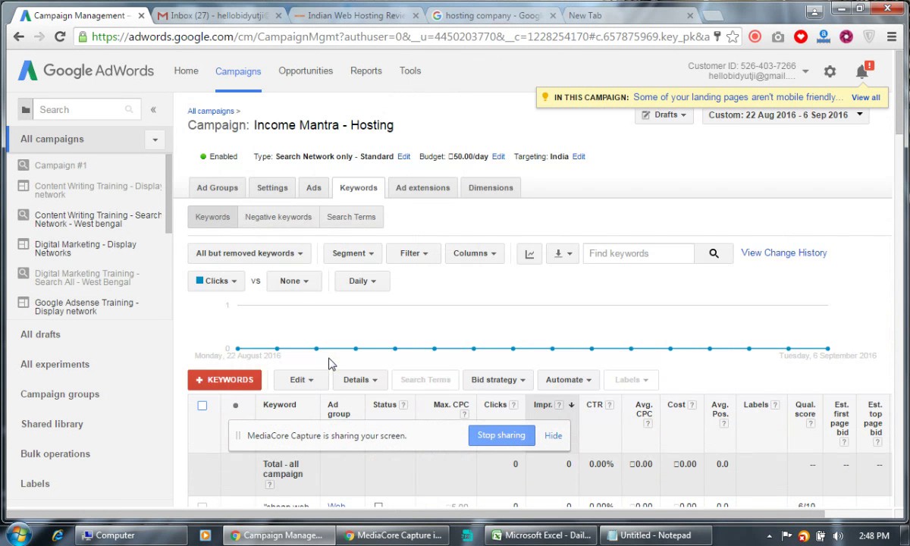
left_click(293, 219)
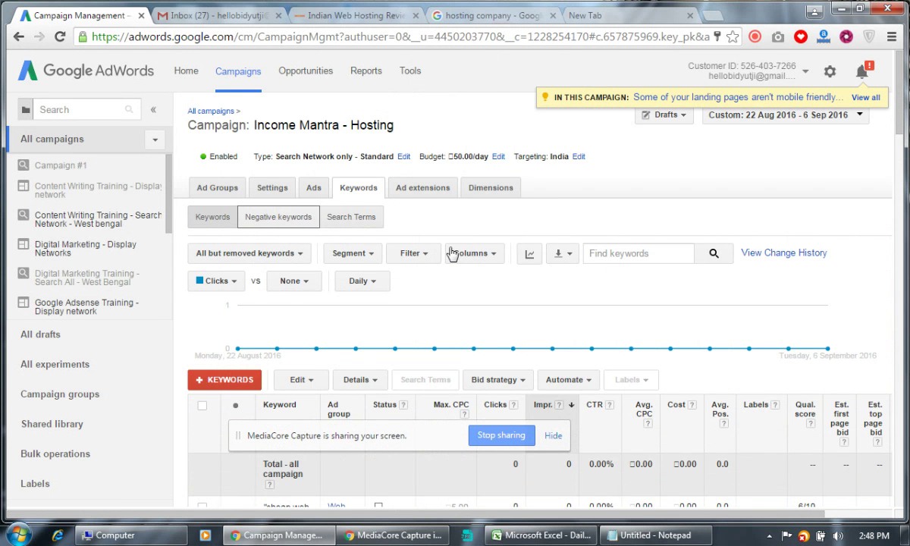
scroll(642, 279, "down", 1)
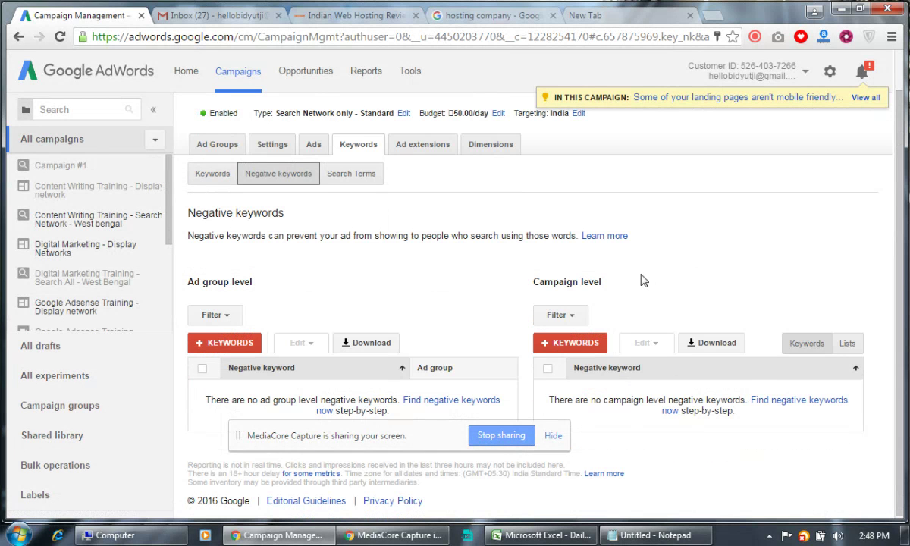
left_click(580, 342)
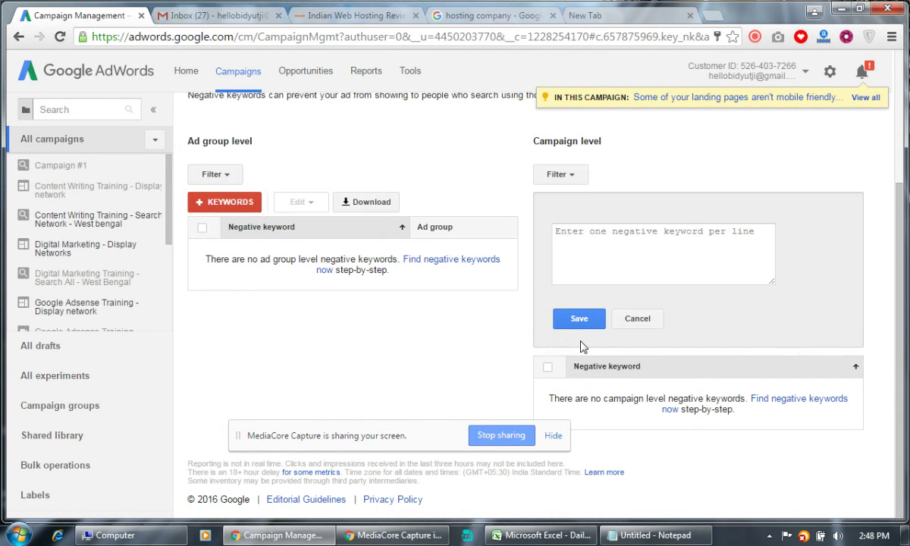
Enter free, job, career, education, book and video as negative keywords, one per line.
left_click(626, 254)
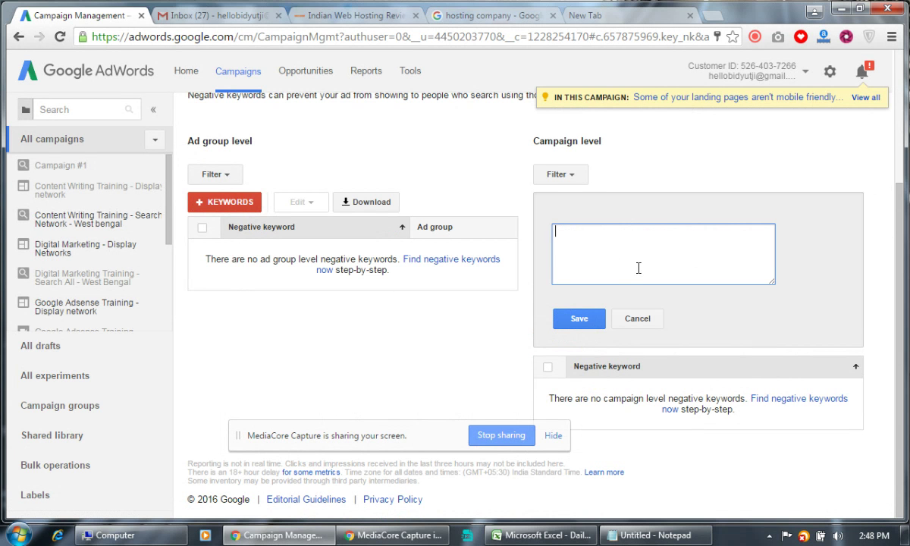
type("free")
key("Return")
type("job career education ")
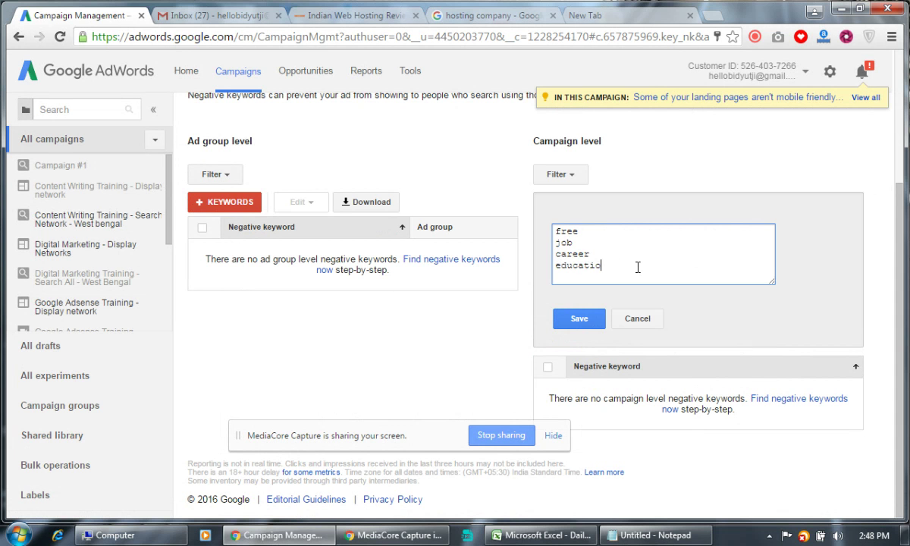
type("book")
key("Return")
type("video")
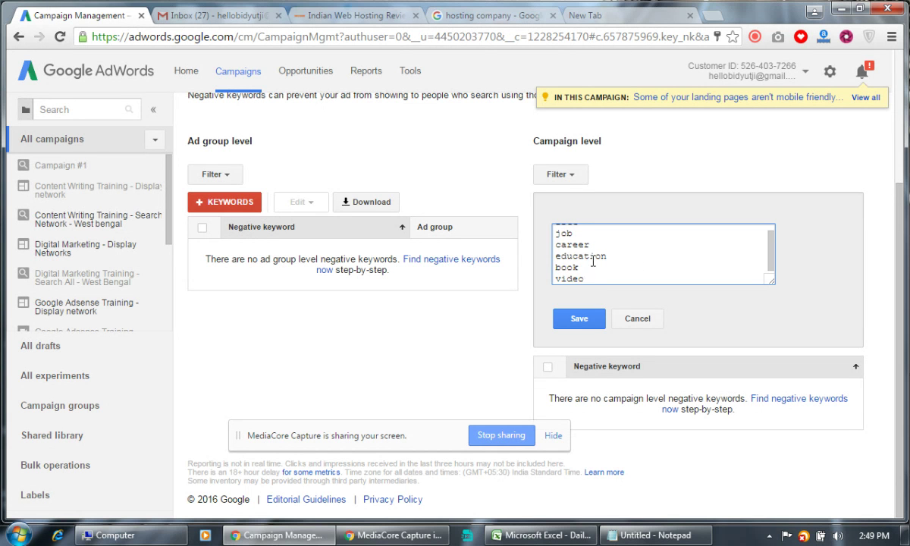
Search Google for 'negative keyword list for google adwords campaign', accepting the spelling correction.
left_click(495, 21)
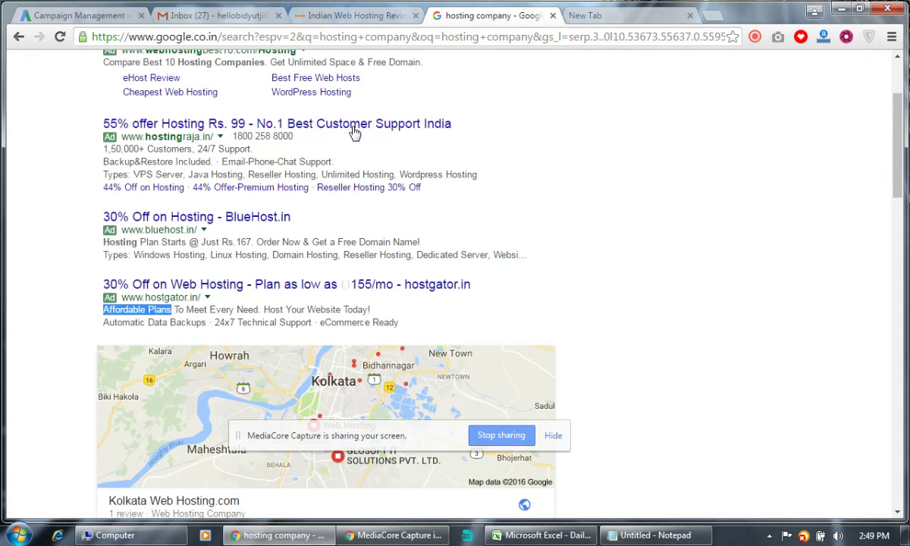
scroll(354, 134, "up", 3)
left_click(353, 69)
key("ctrl+a")
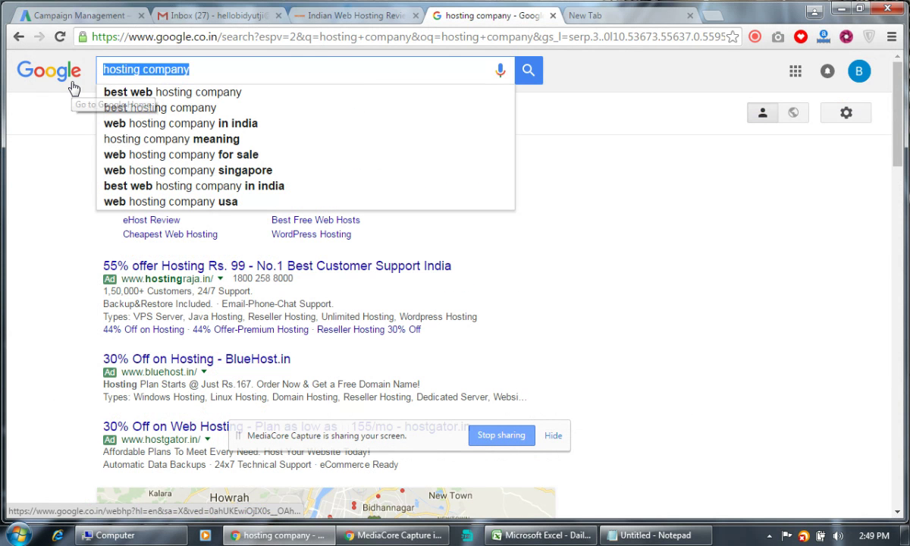
type("negativ")
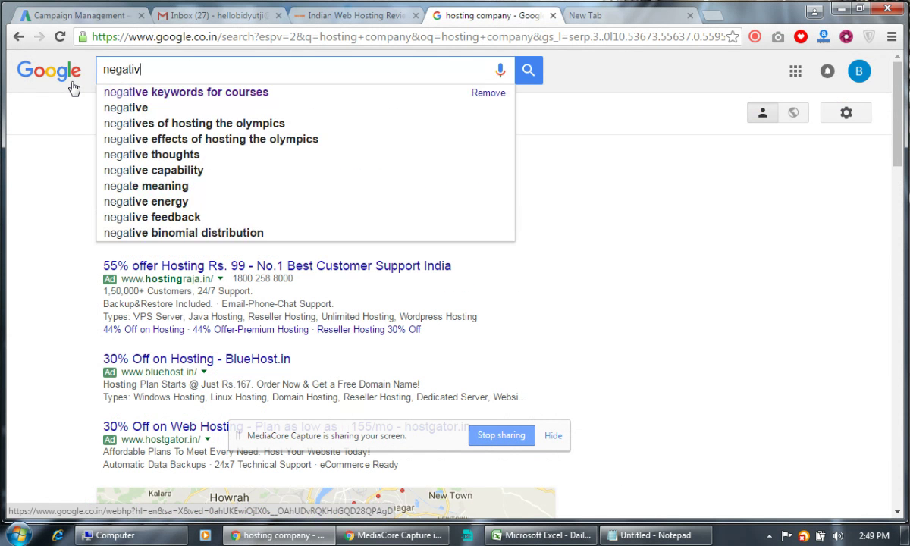
type("e keyword list")
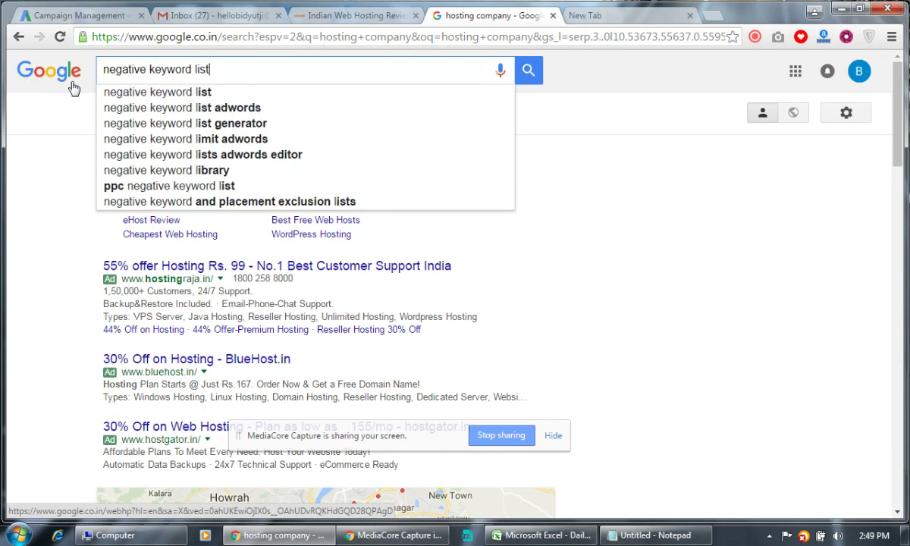
type(" for google ")
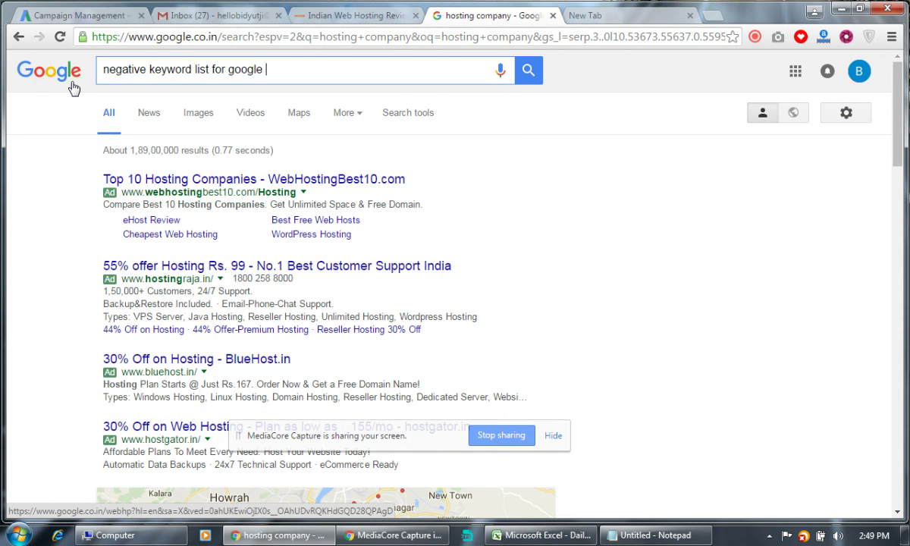
type("adwords acamp")
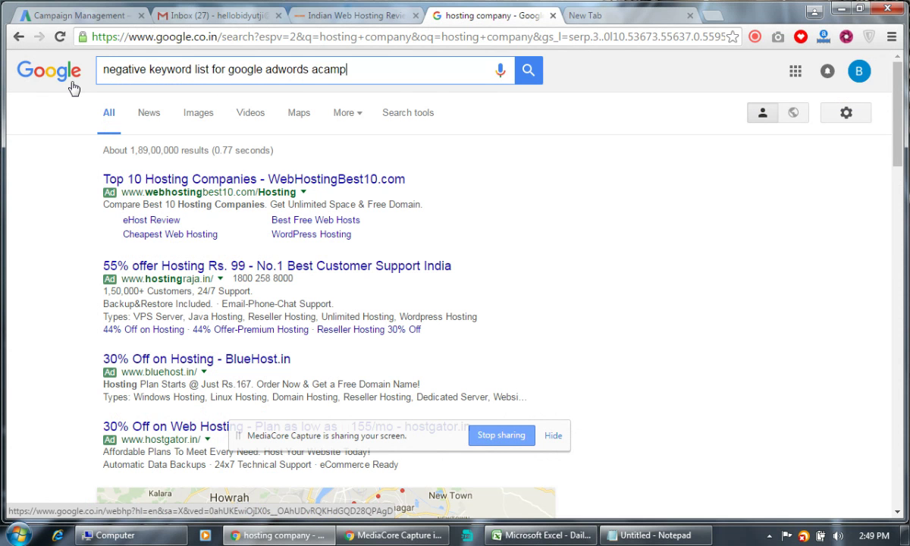
type("aign")
key("Return")
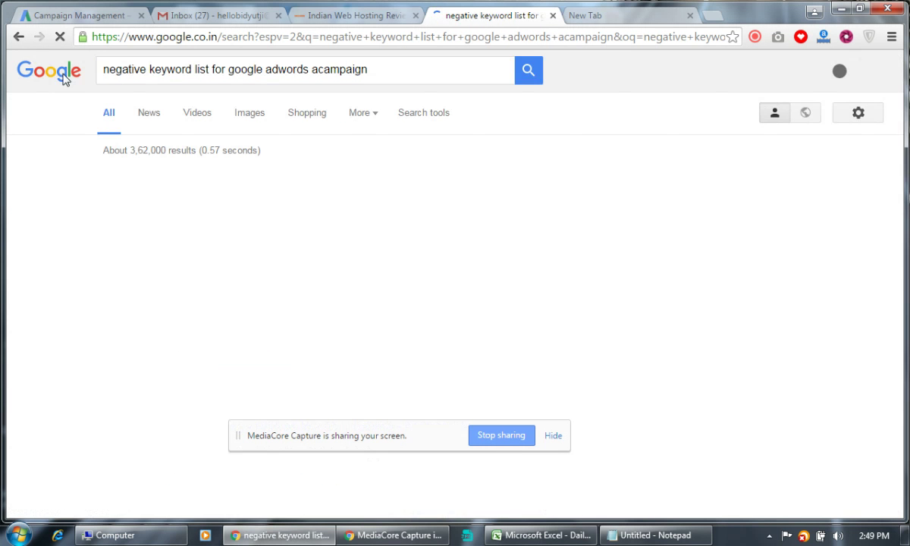
left_click(331, 182)
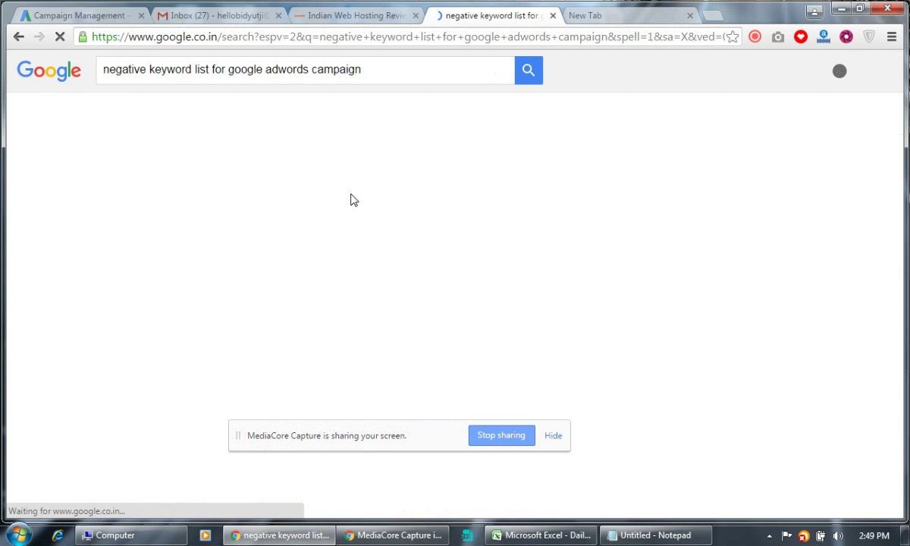
Open the TechWyse and KoMarketing articles in new tabs.
right_click(408, 182)
left_click(425, 193)
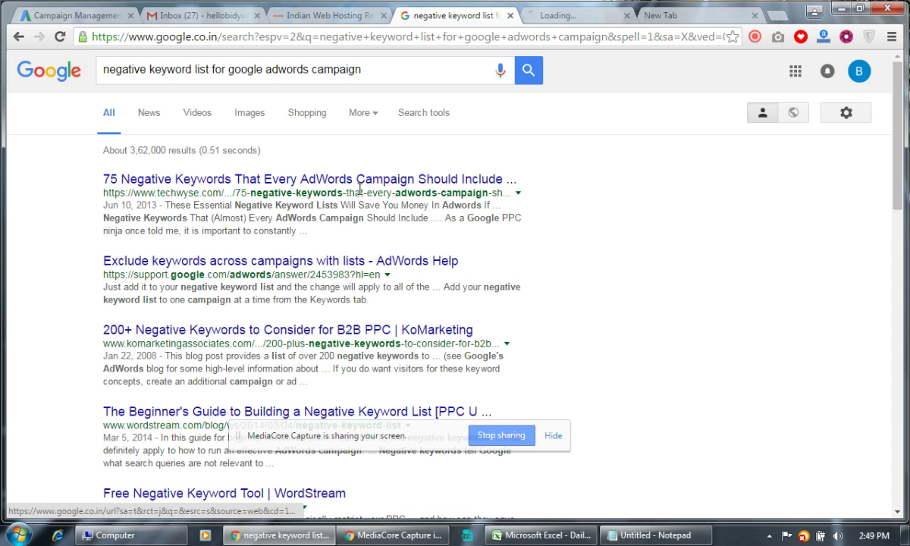
right_click(433, 333)
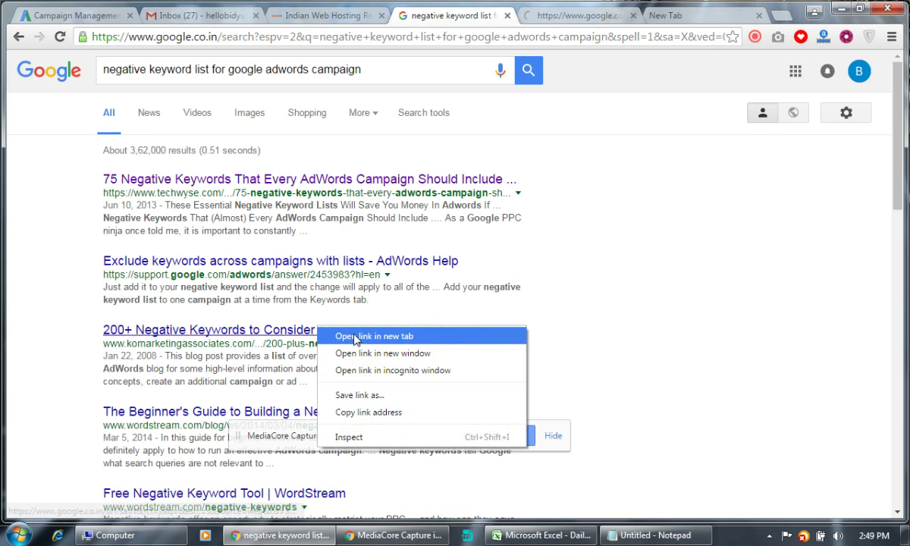
Open the TechWyse '75 Negative Keywords' article and select its default keyword list starting from 'free'.
left_click(456, 341)
left_click(501, 16)
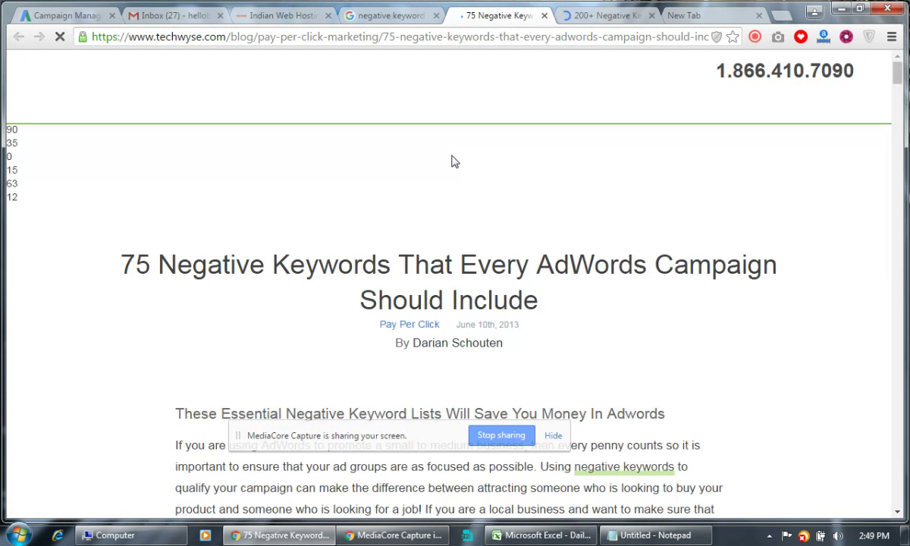
scroll(446, 167, "down", 10)
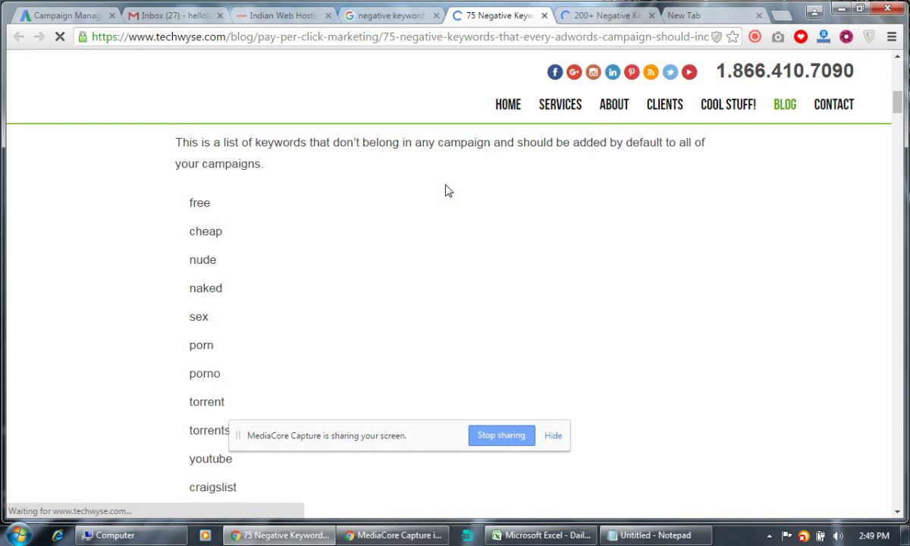
scroll(242, 220, "up", 4)
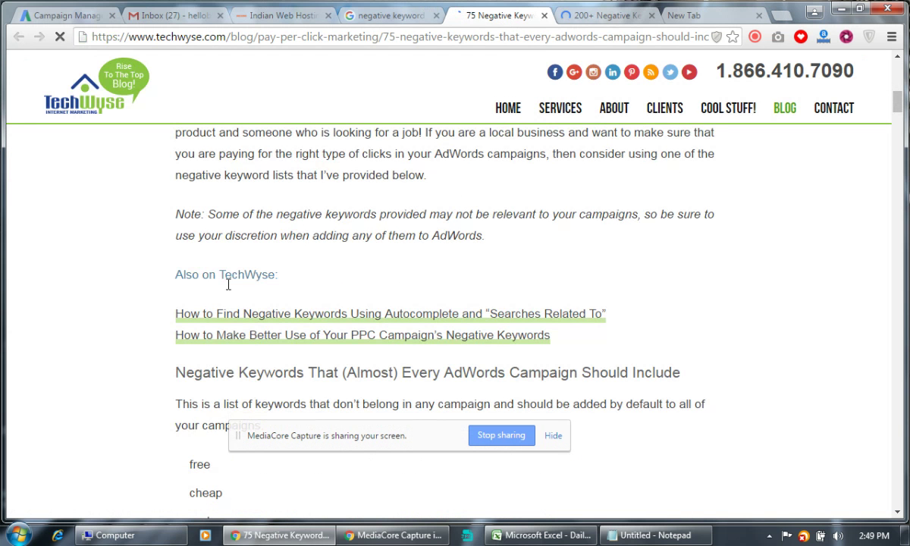
scroll(228, 284, "down", 15)
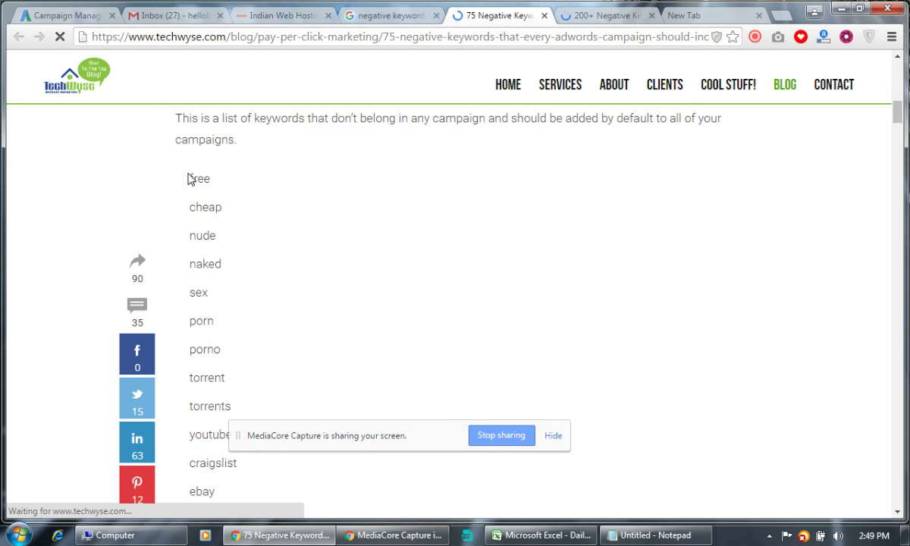
left_click_drag(188, 177, 236, 318)
scroll(203, 478, "down", 3)
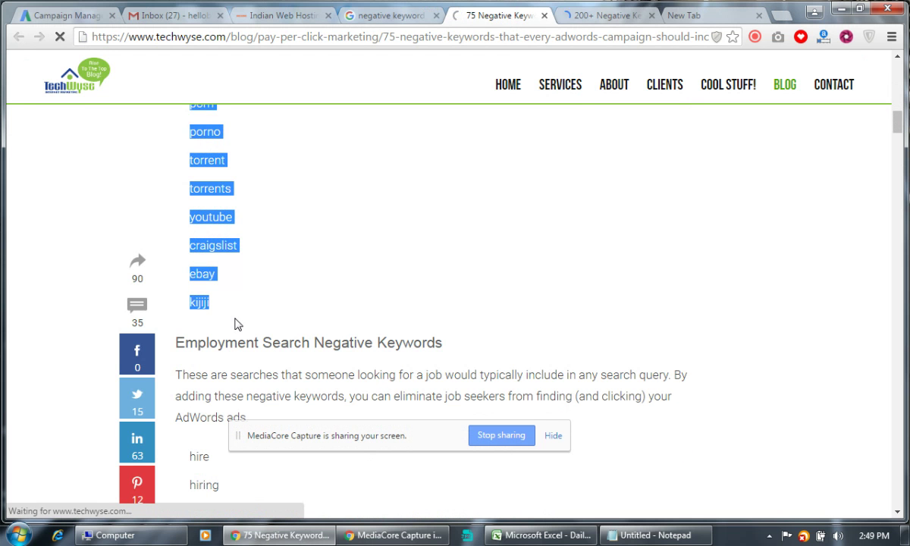
Replace the AdWords negative keyword box contents with the copied default list, ending after 'kijiji'.
key("ctrl+1")
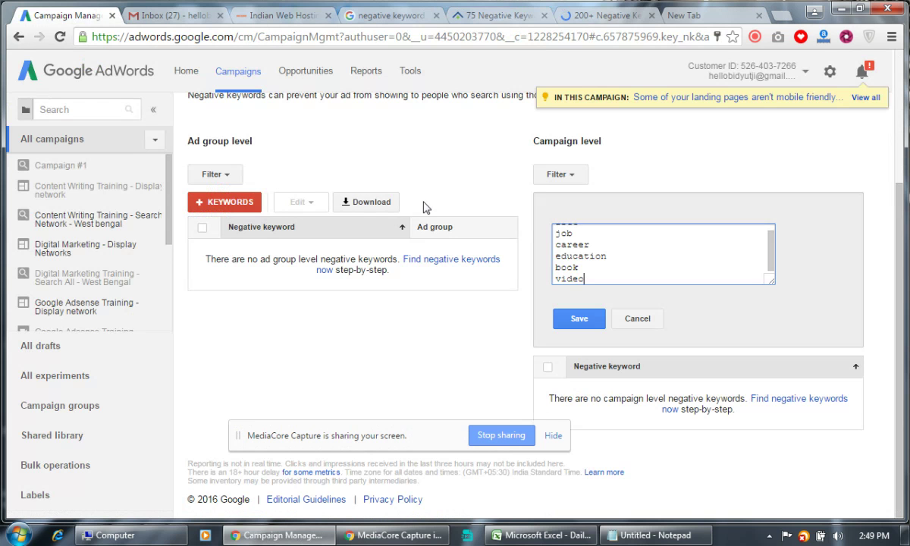
left_click_drag(600, 284, 543, 217)
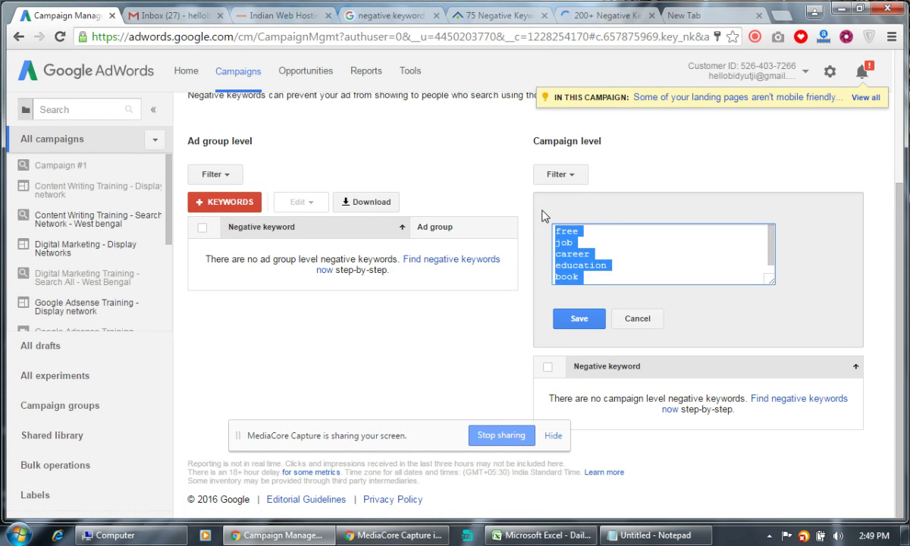
key("ctrl+v")
key("Return")
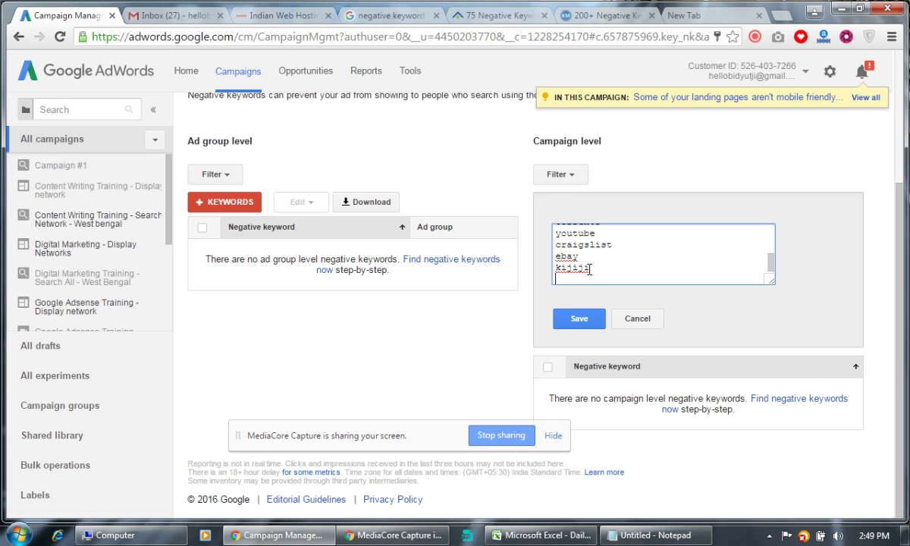
Copy the article's employment keywords down through 'resumes' into the negative keyword box.
left_click(476, 18)
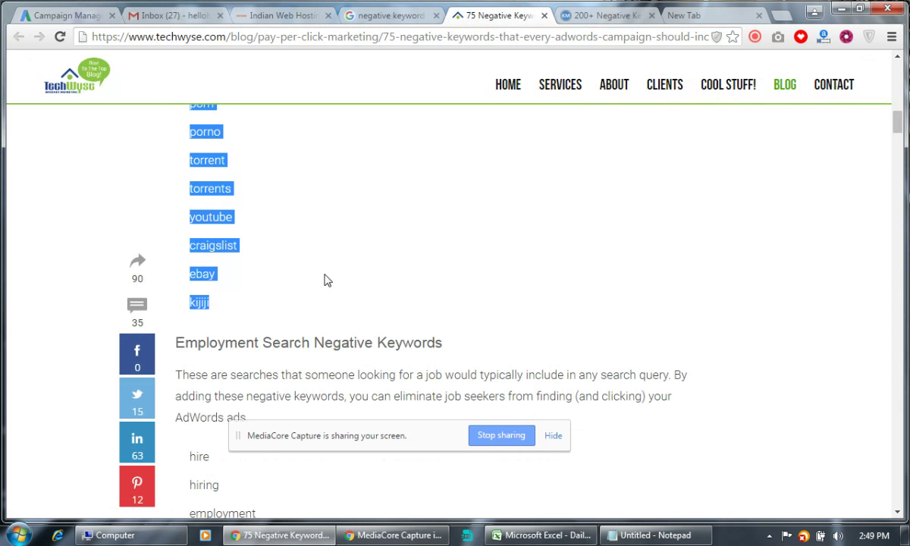
scroll(310, 263, "down", 3)
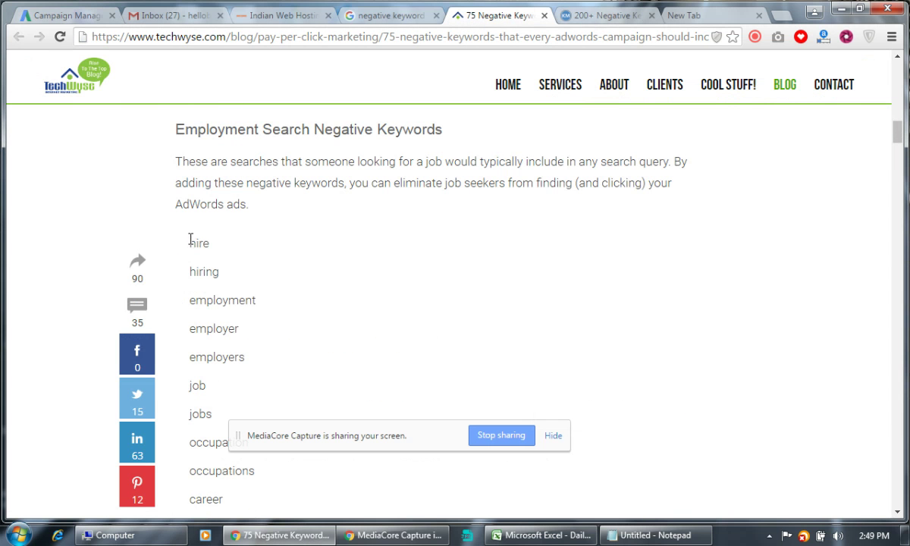
left_click_drag(189, 238, 248, 359)
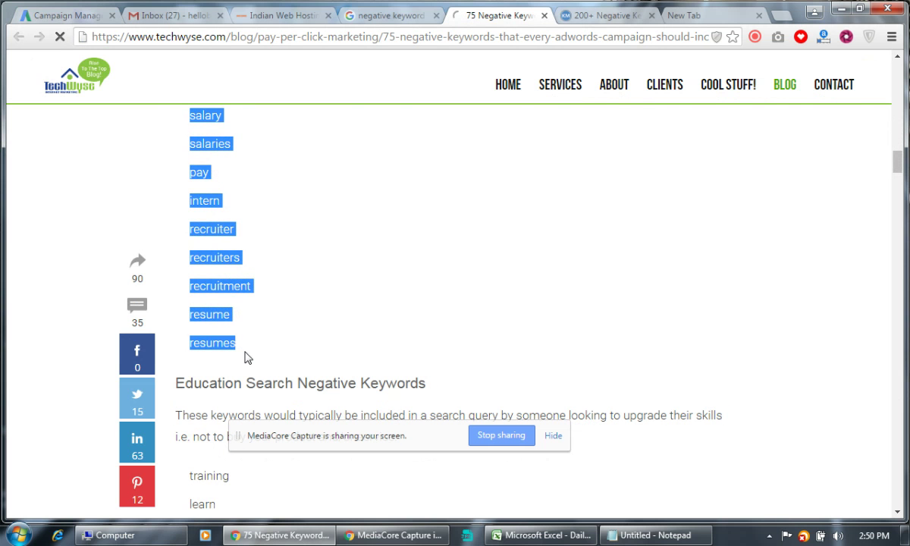
left_click(62, 15)
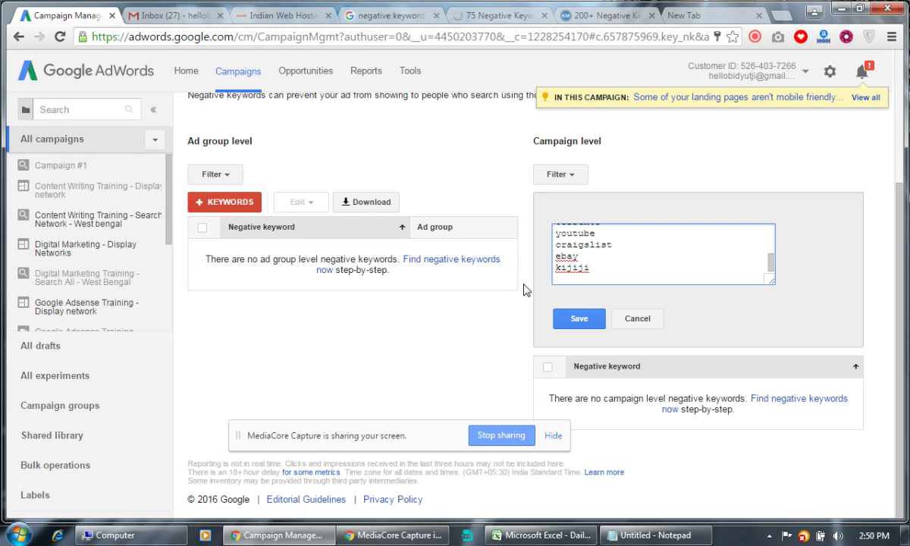
key("ctrl+v")
Select the article's education keywords starting from 'training'.
left_click(477, 16)
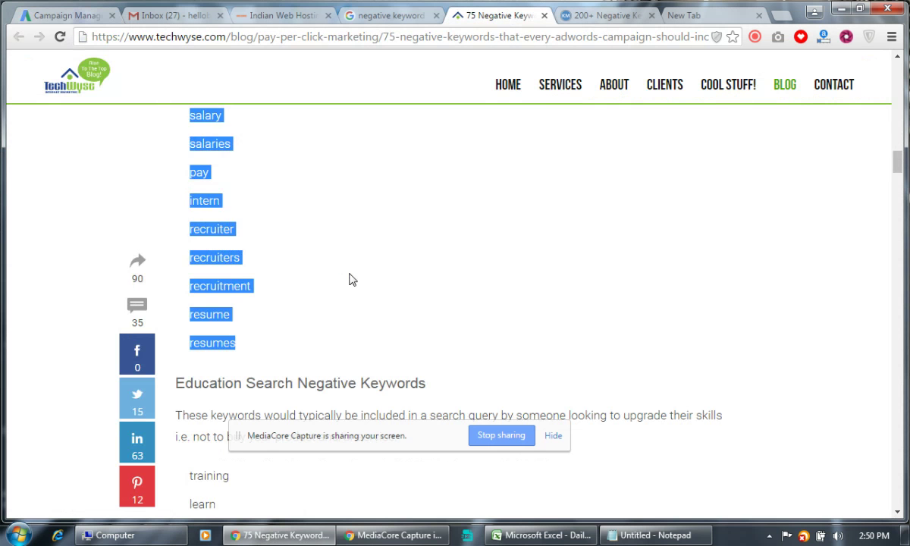
scroll(349, 280, "down", 4)
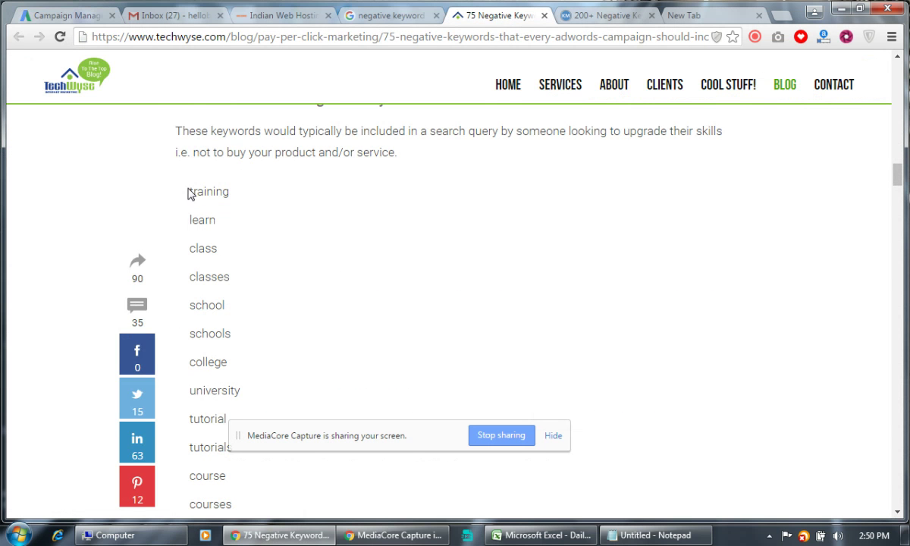
left_click_drag(190, 190, 248, 412)
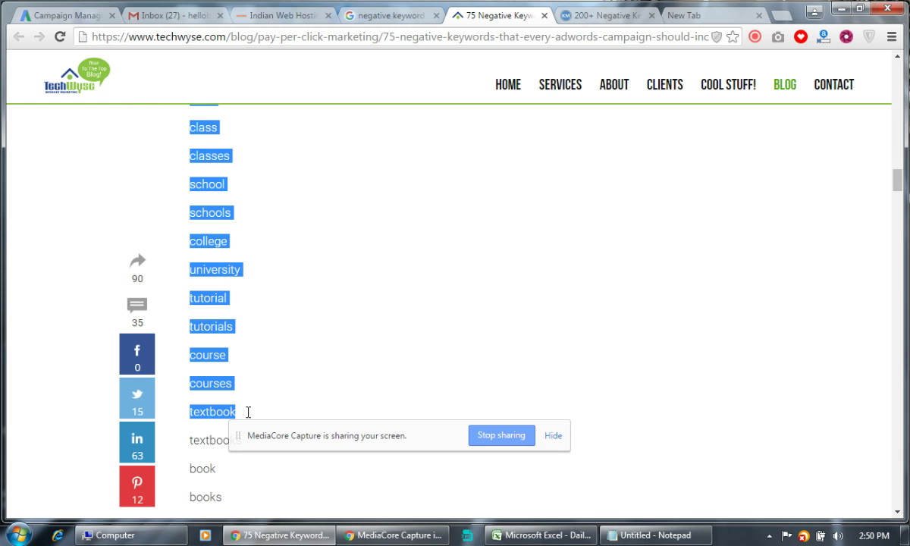
Extend the education selection down to 'books' and paste it into the negative keyword box.
left_click_drag(249, 412, 299, 205)
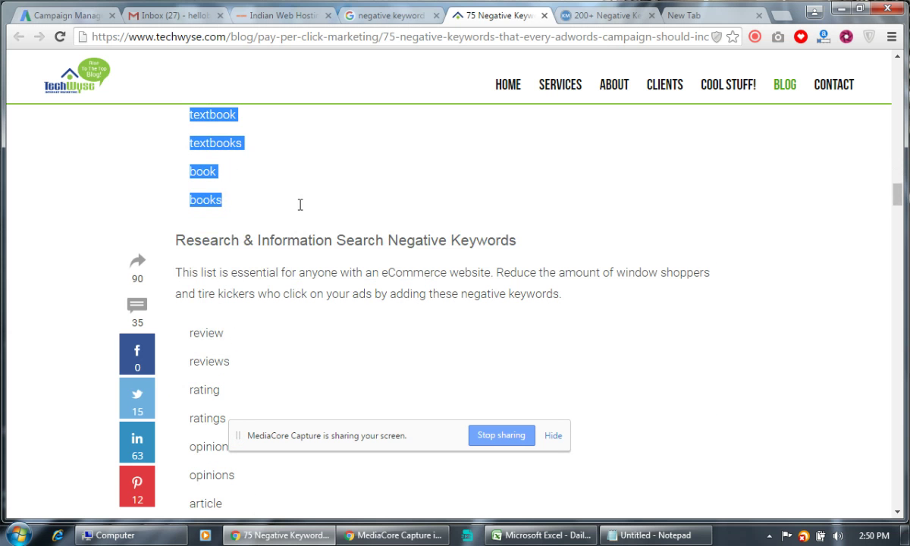
left_click(75, 15)
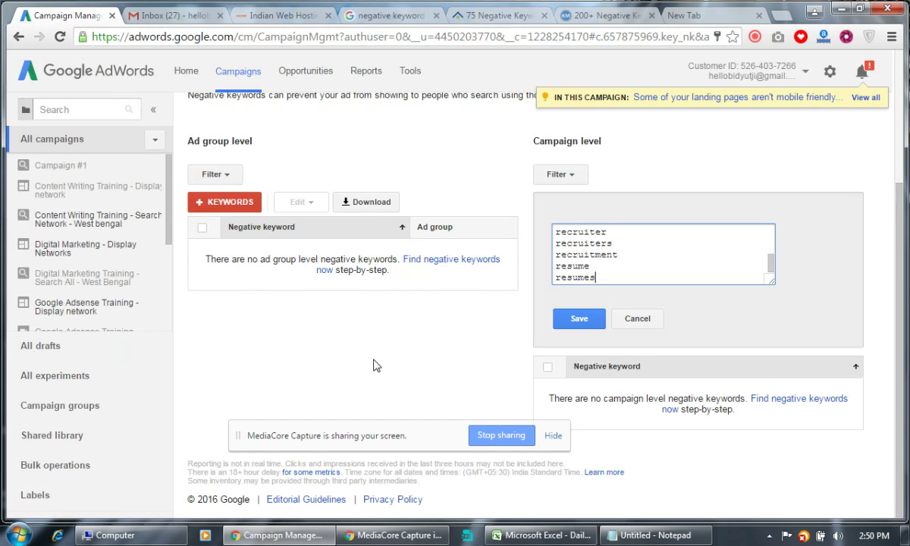
key("ctrl+v")
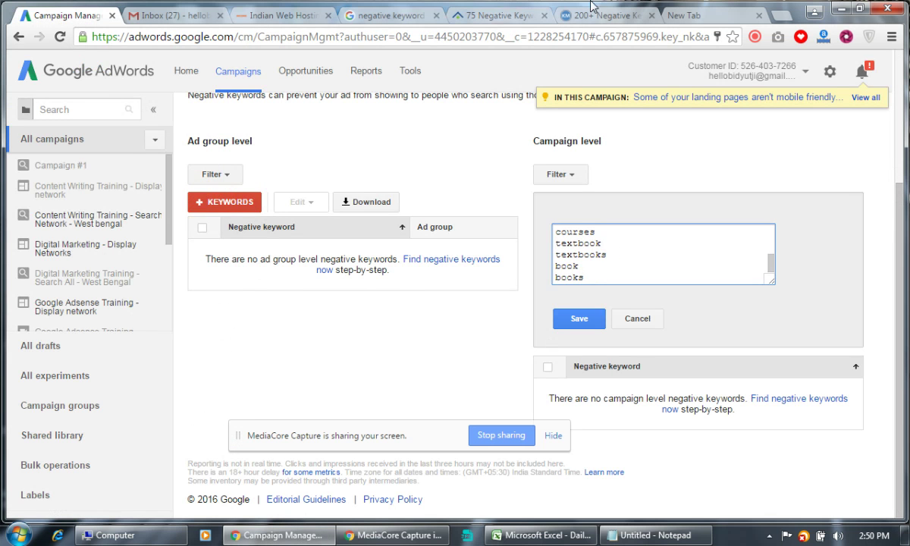
Add the keywords 'pics' through 'photos' on a new line in the negative keyword box.
left_click(486, 16)
scroll(406, 227, "down", 2)
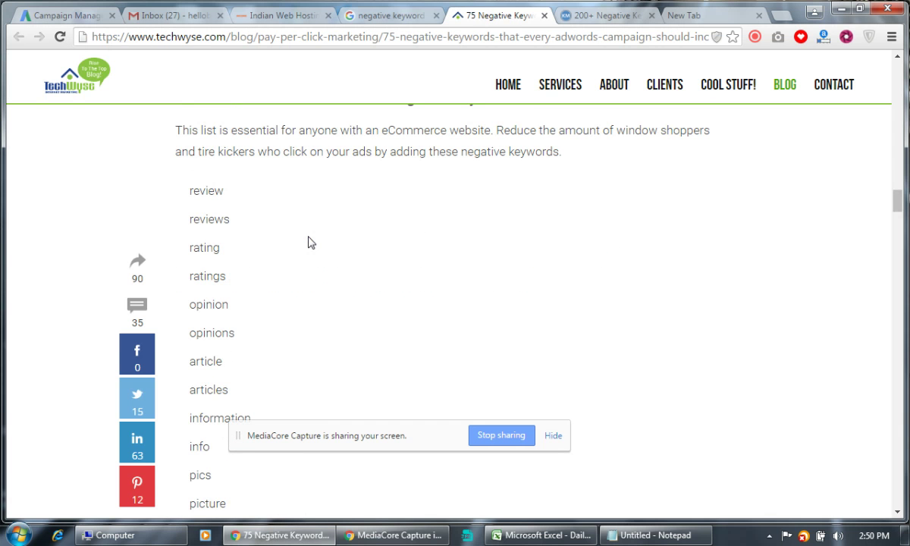
scroll(308, 243, "down", 4)
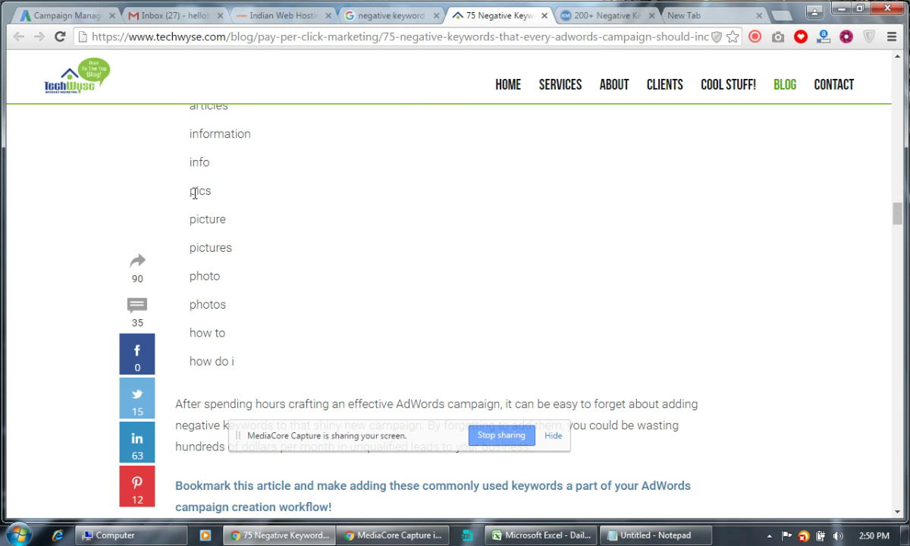
left_click_drag(189, 190, 236, 312)
key("ctrl+c")
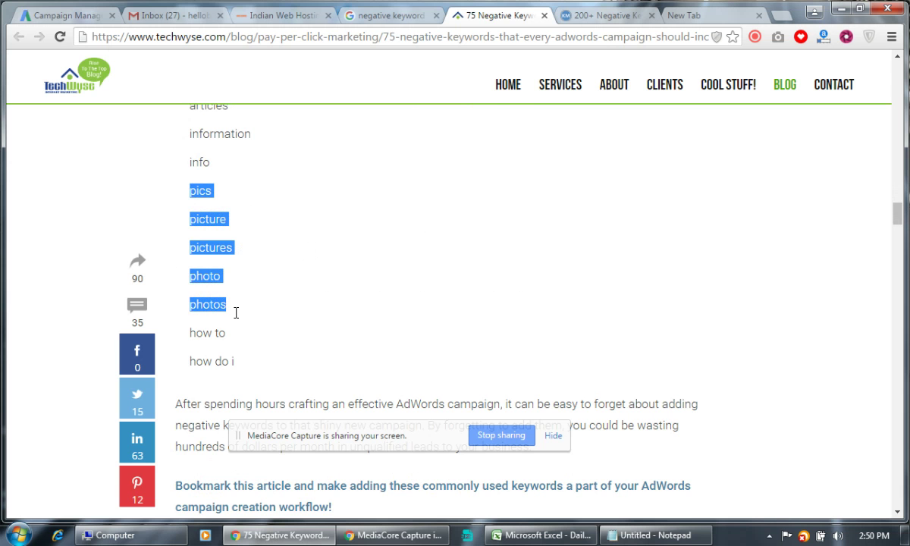
left_click(70, 19)
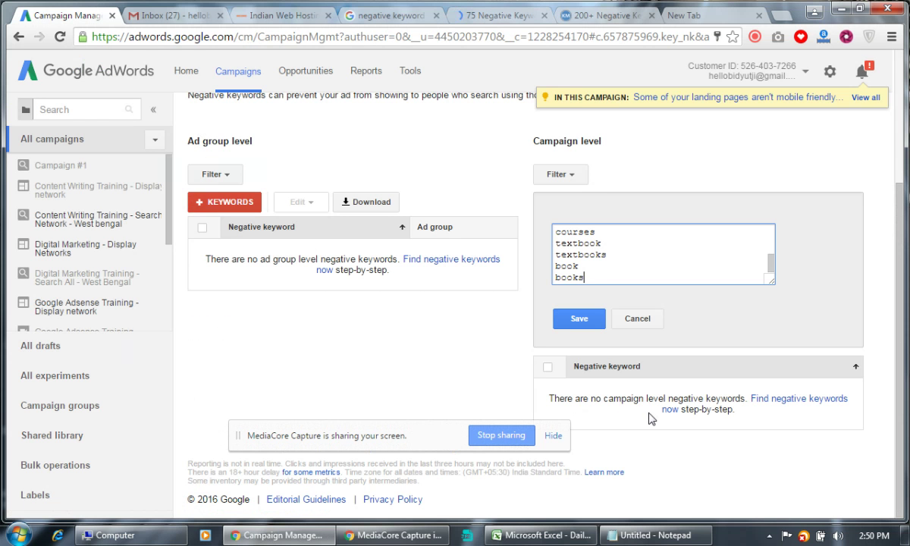
key("Return")
key("ctrl+v")
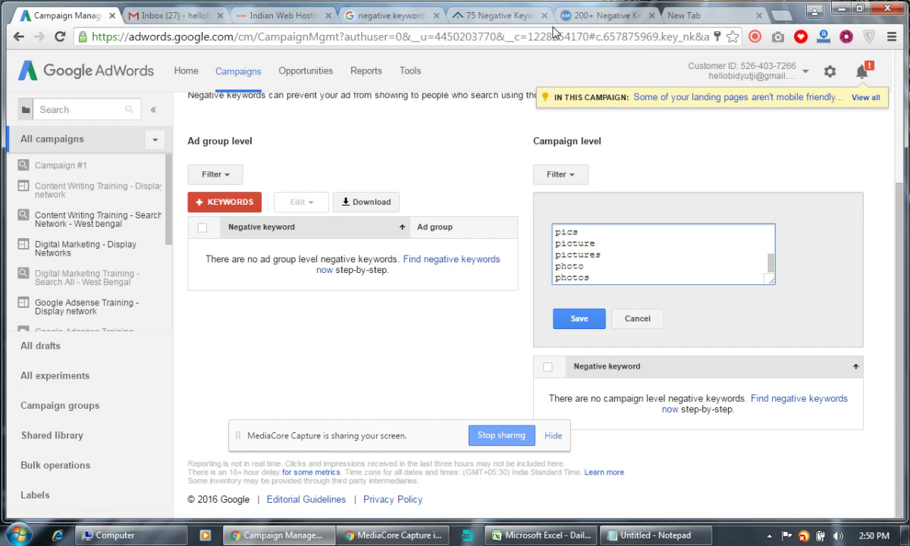
left_click(531, 16)
scroll(387, 242, "down", 6)
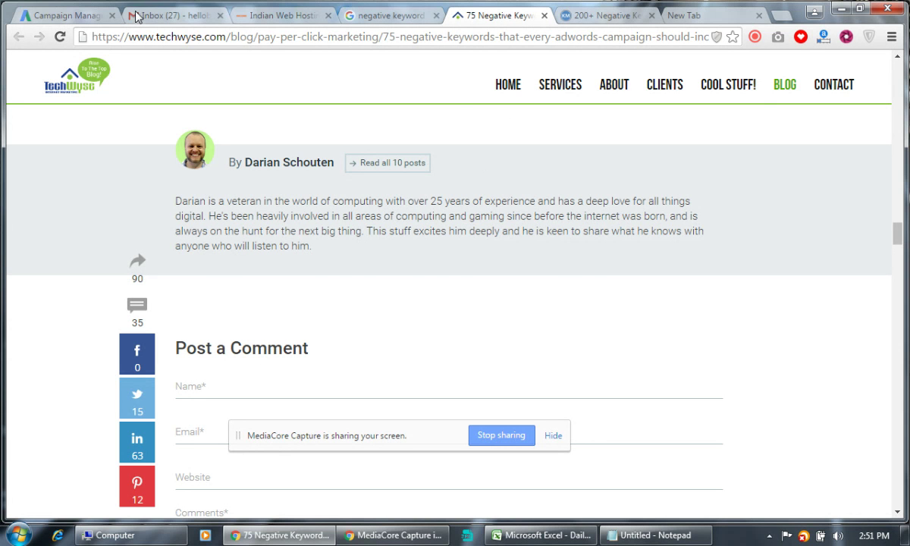
left_click(91, 17)
Save the campaign-level negative keywords and return to the campaign's phrase-match Keywords list.
left_click(583, 321)
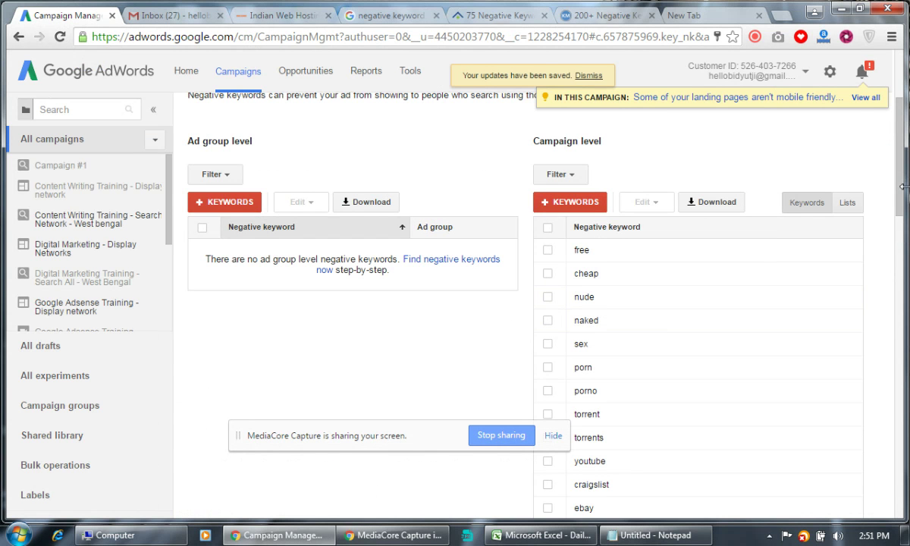
left_click_drag(903, 187, 903, 189)
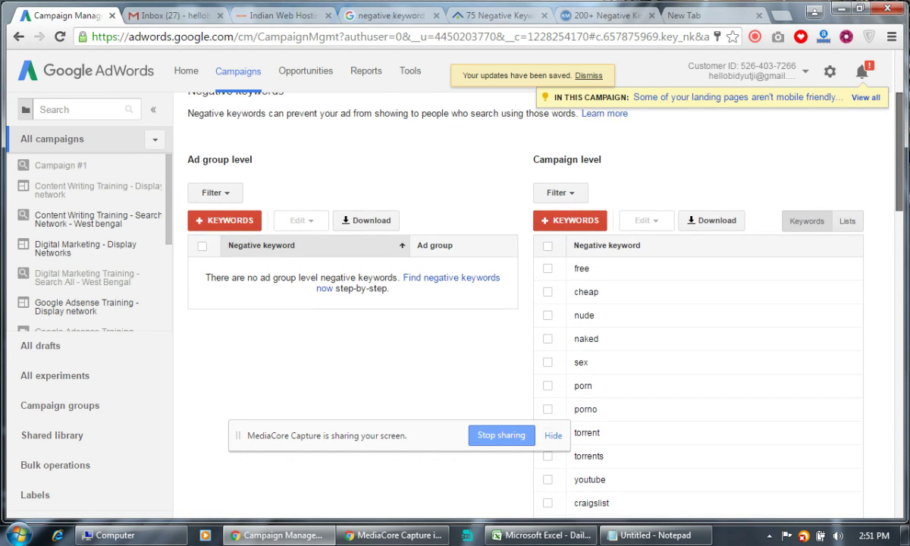
scroll(903, 188, "up", 2)
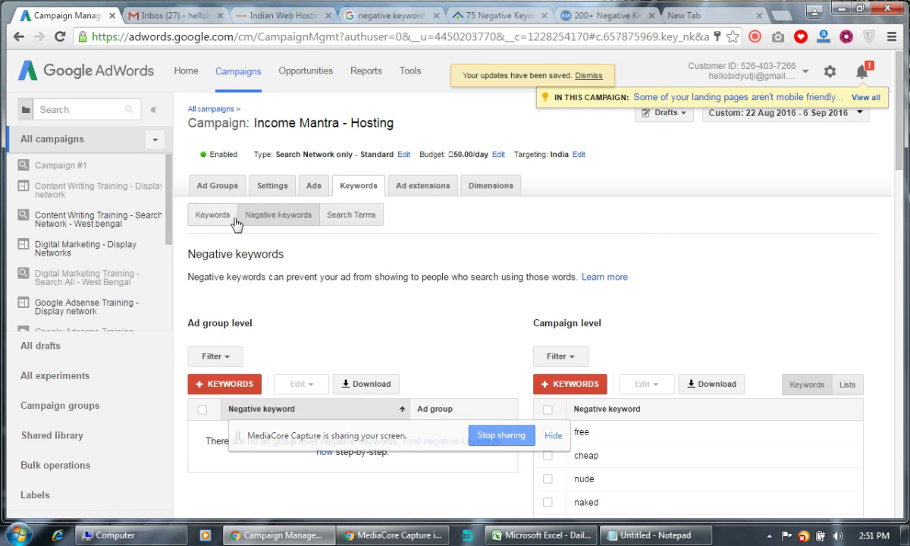
left_click(211, 220)
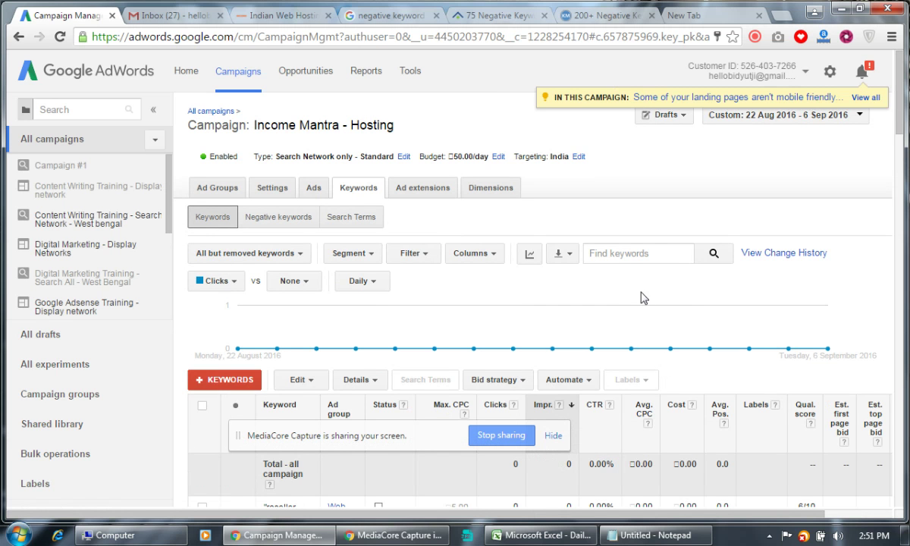
scroll(655, 179, "down", 3)
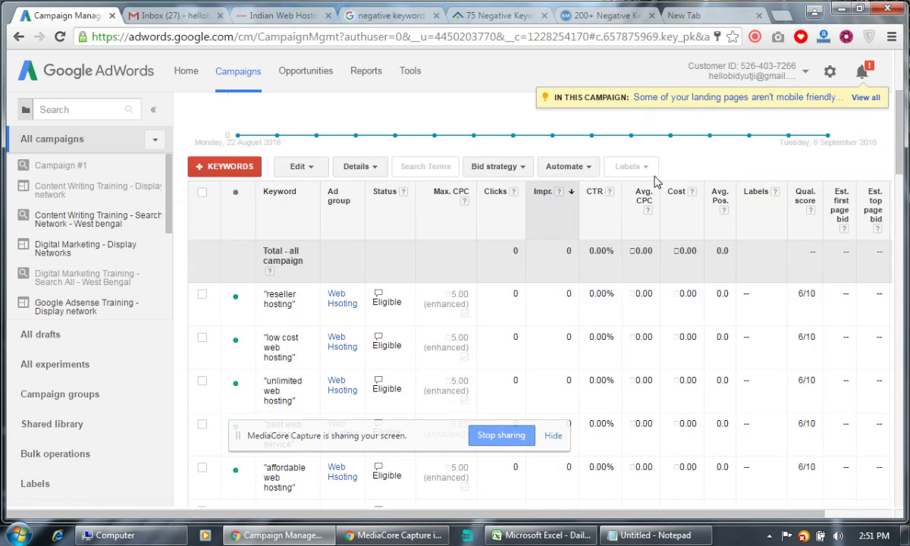
scroll(655, 180, "up", 3)
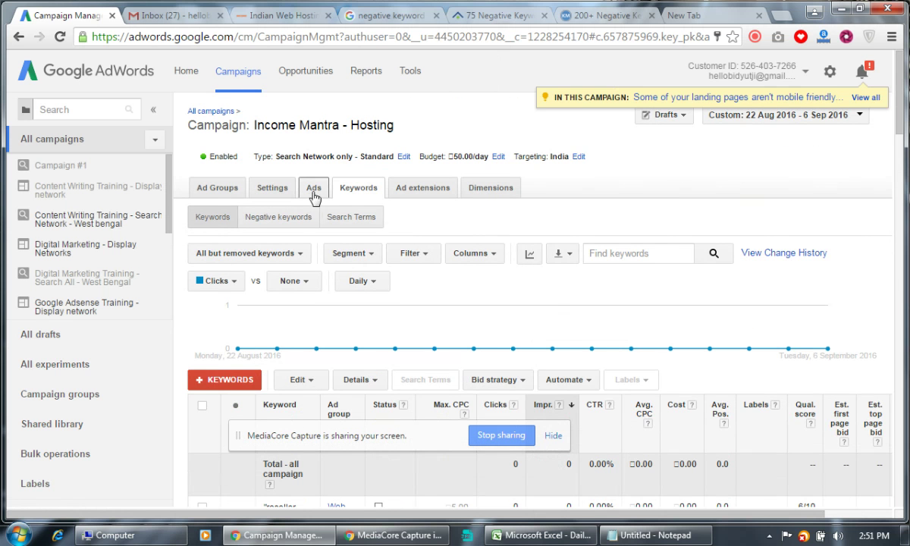
Show the campaign's ads without the Disapproved filter, revealing the 'Top 10 Web Hosting Companies' ad.
left_click(314, 189)
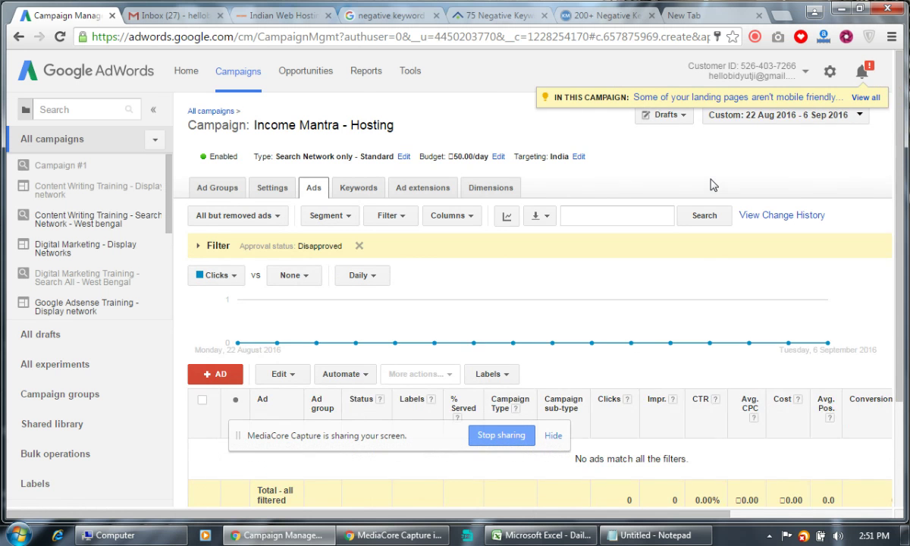
scroll(711, 183, "down", 2)
scroll(711, 183, "up", 2)
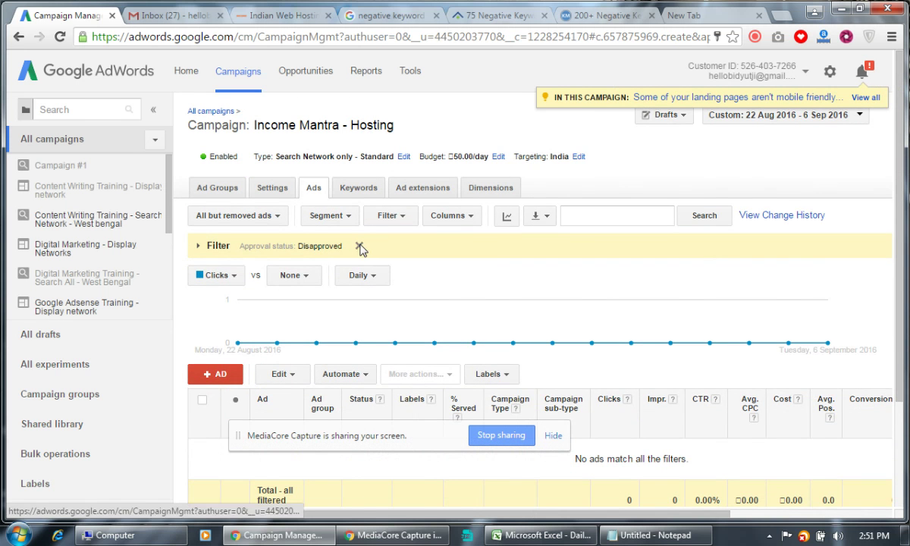
left_click(359, 246)
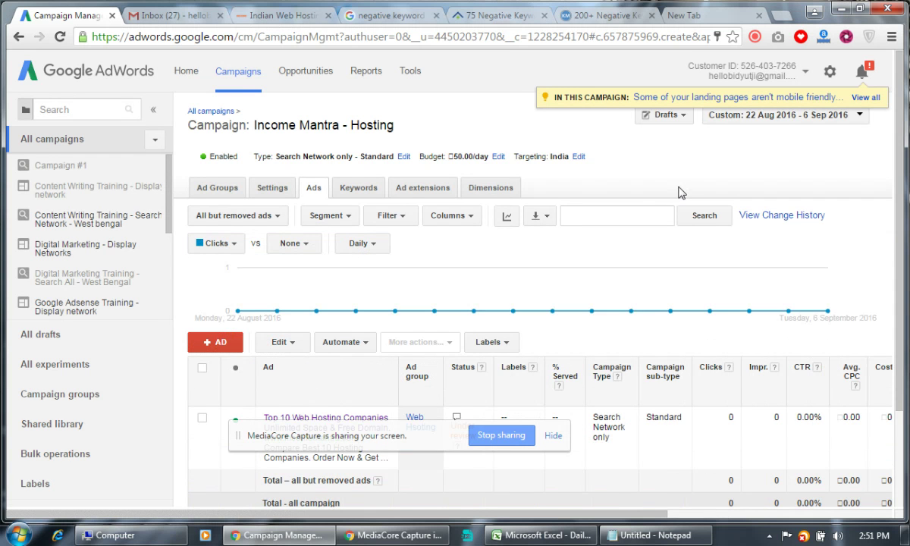
scroll(679, 193, "down", 2)
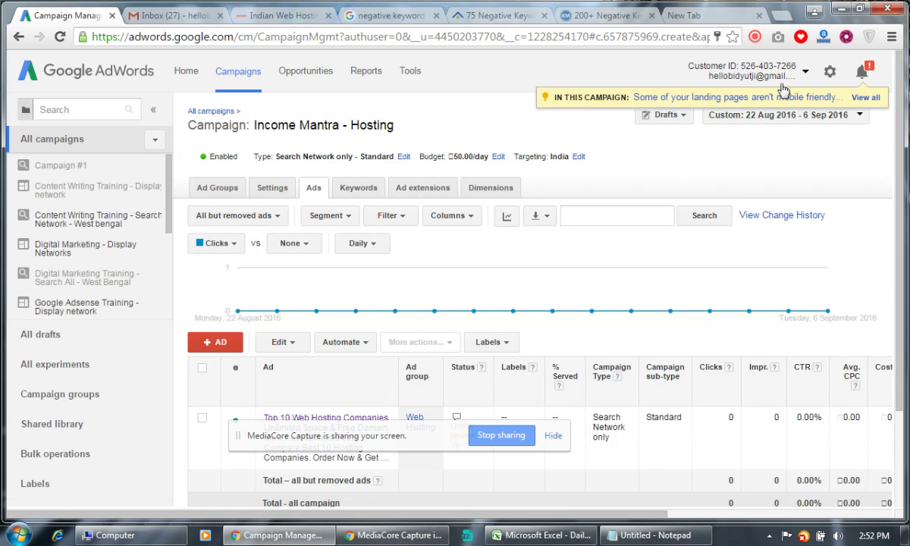
left_click(800, 76)
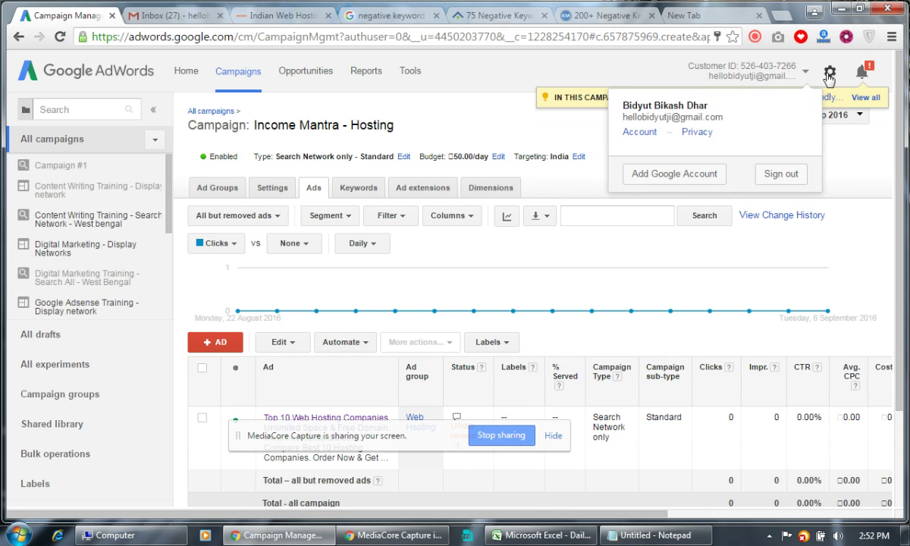
Open the account's billing transaction history from the gear menu.
left_click(830, 73)
left_click(641, 100)
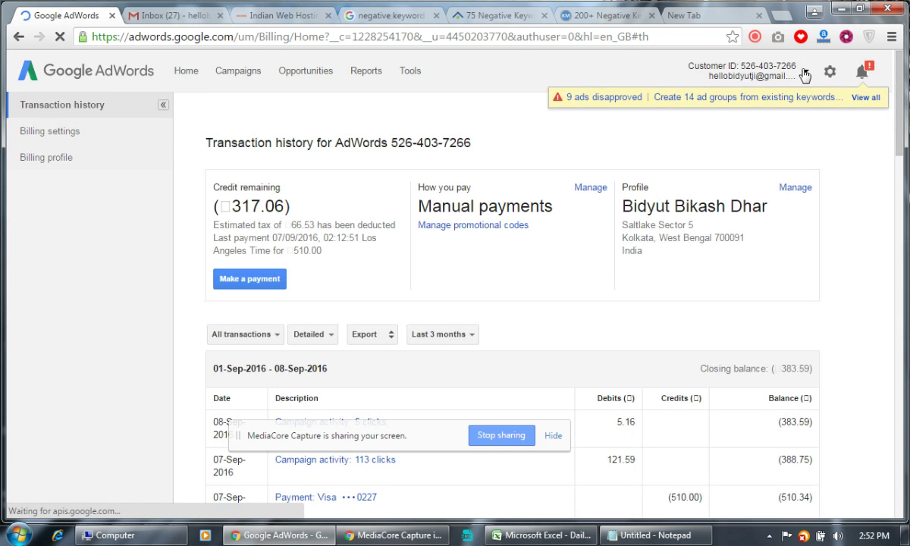
left_click(493, 15)
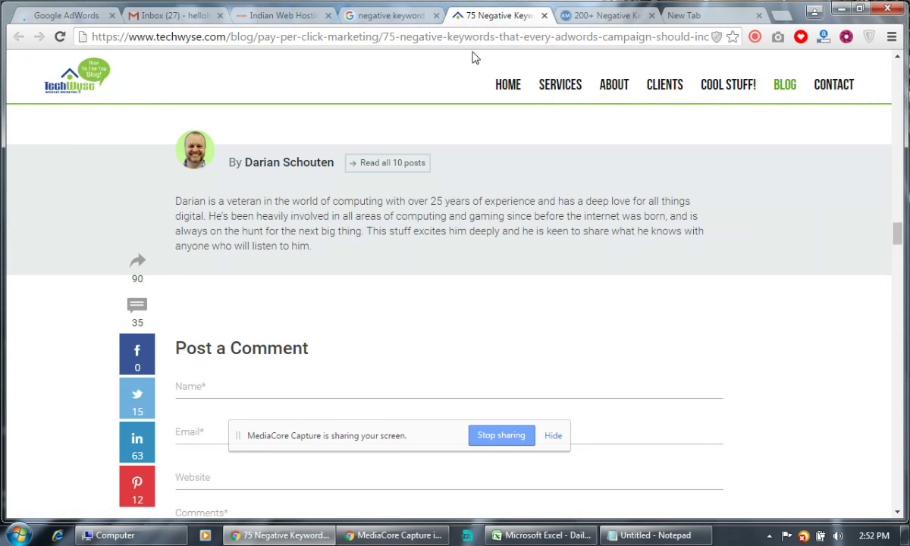
Close the TechWyse and KoMarketing article tabs, leaving the Google search results showing.
left_click(544, 16)
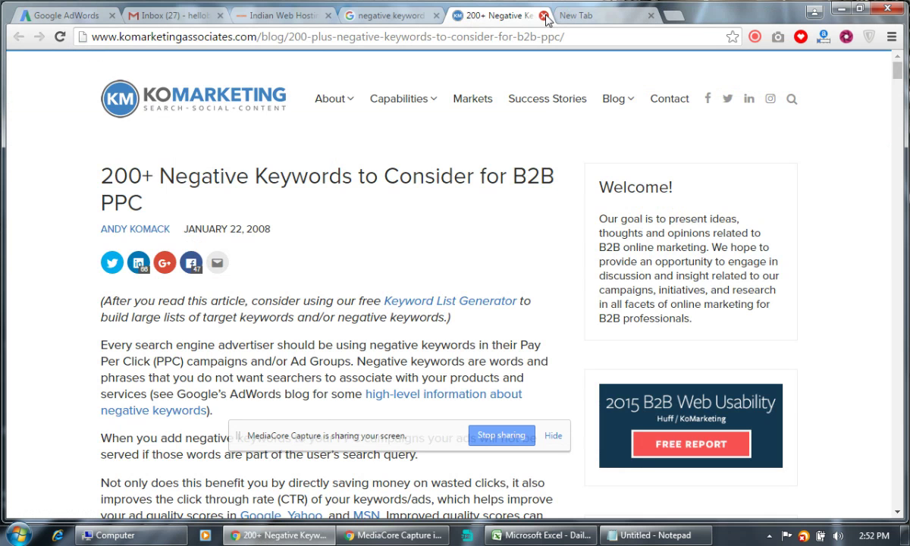
scroll(366, 210, "down", 15)
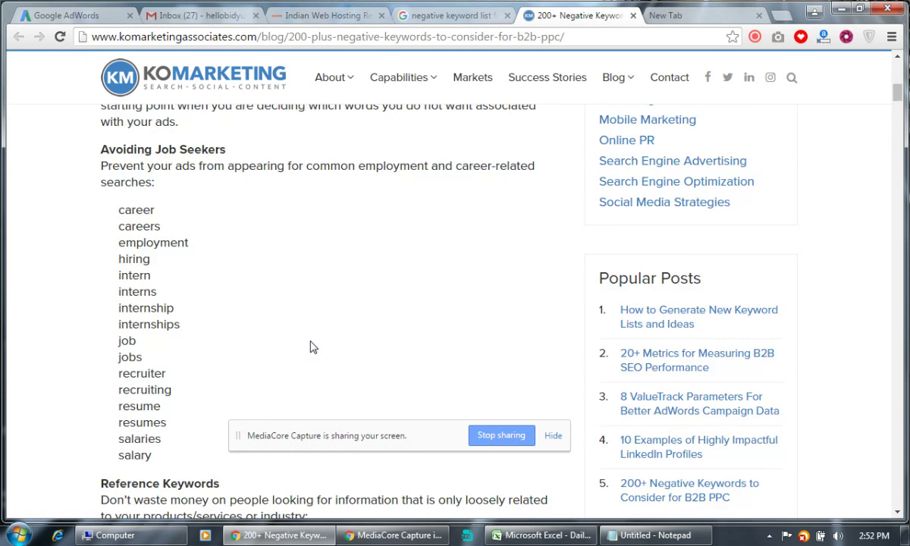
left_click(633, 15)
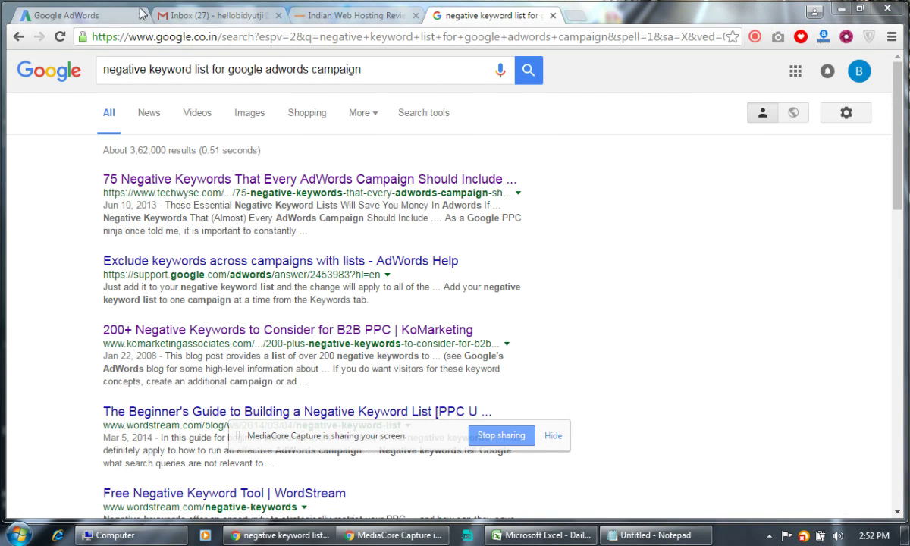
left_click(756, 37)
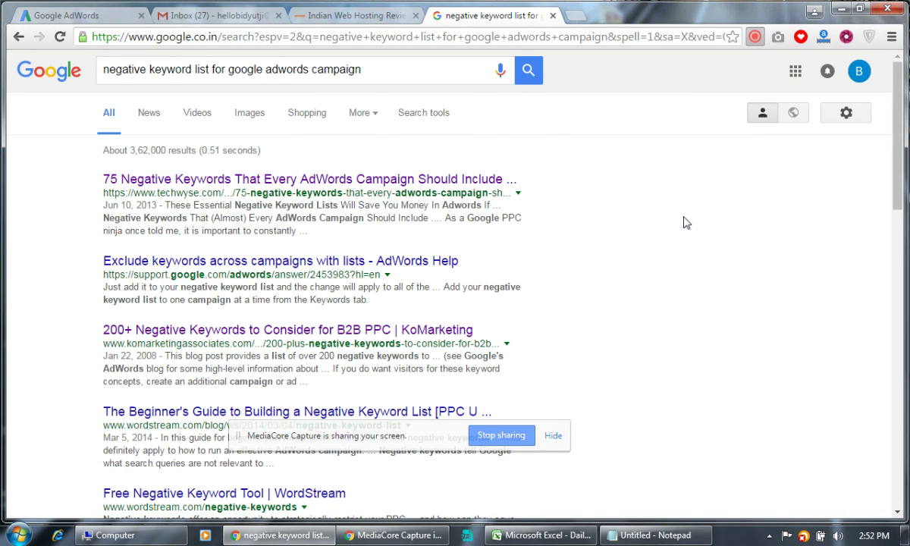